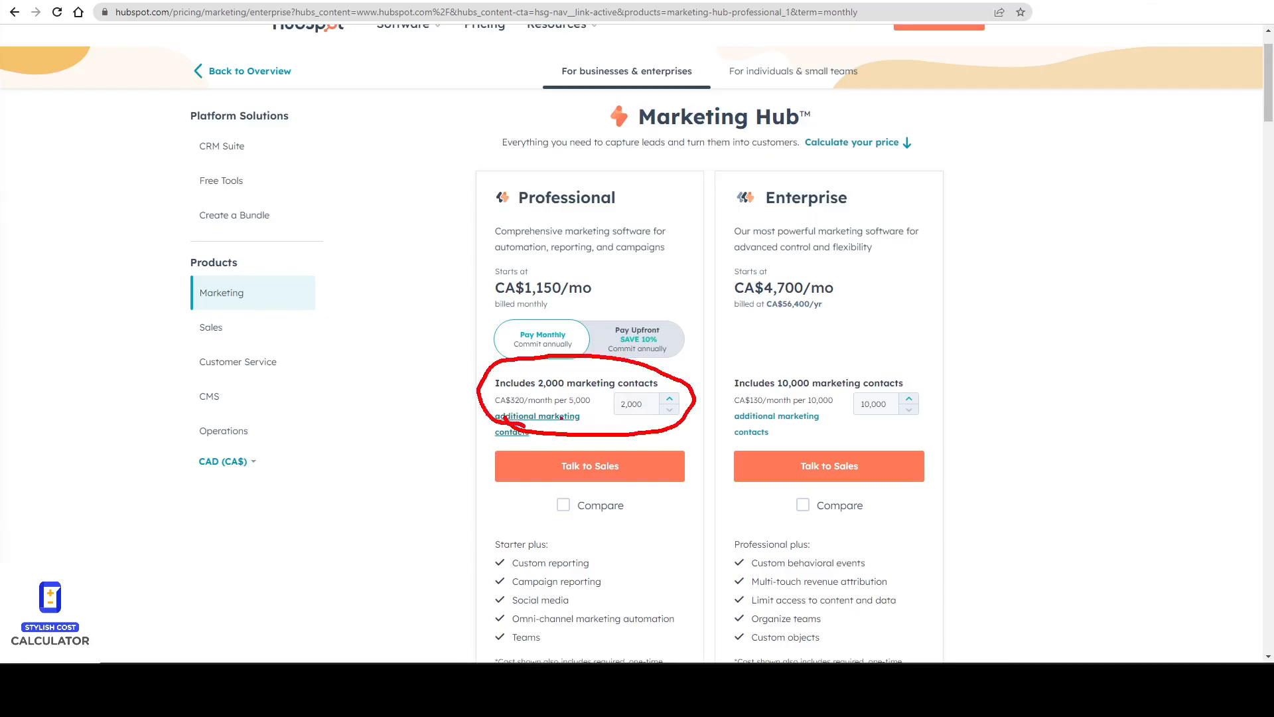
Examine the HubSpot Marketing Hub pricing page's plan prices and marketing contacts quantity field.
key(Escape)
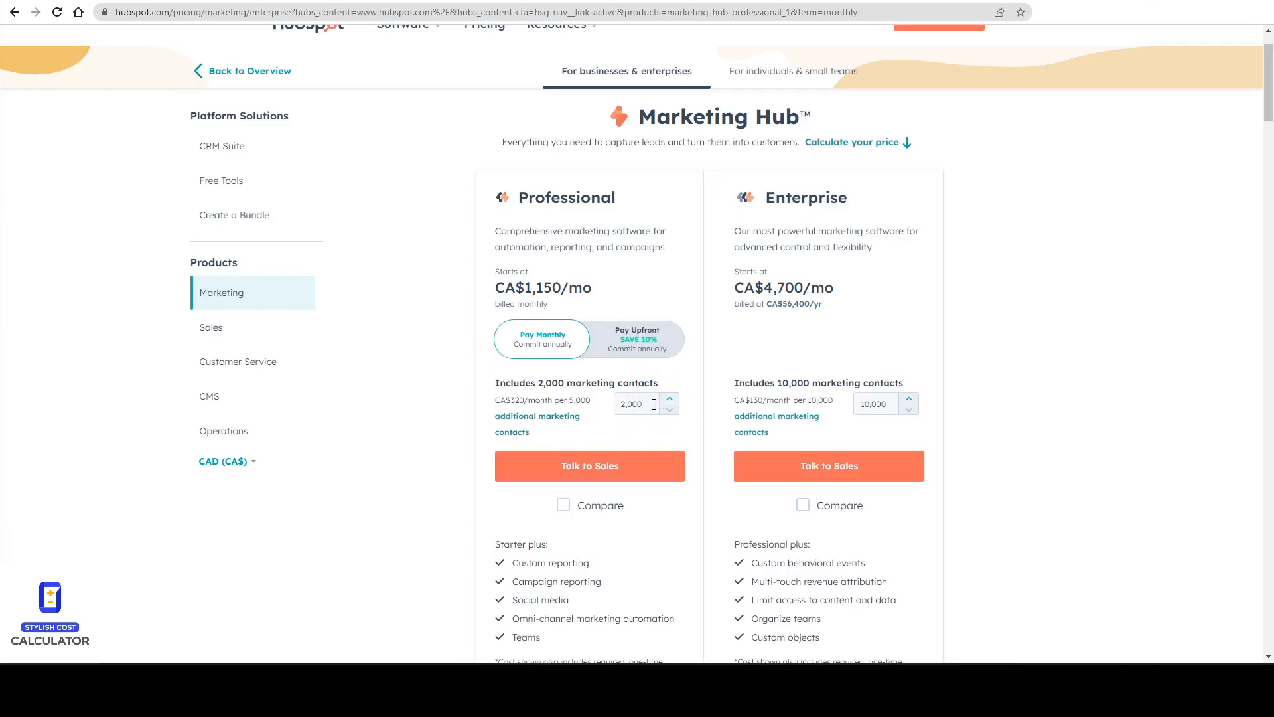
key(ctrl+2)
mouse_move(563, 318)
mouse_down()
mouse_move(477, 337)
mouse_move(506, 308)
mouse_up()
drag(665, 328, 663, 324)
key(Escape)
key(ctrl+2)
drag(519, 212, 624, 211)
drag(761, 214, 891, 219)
key(Escape)
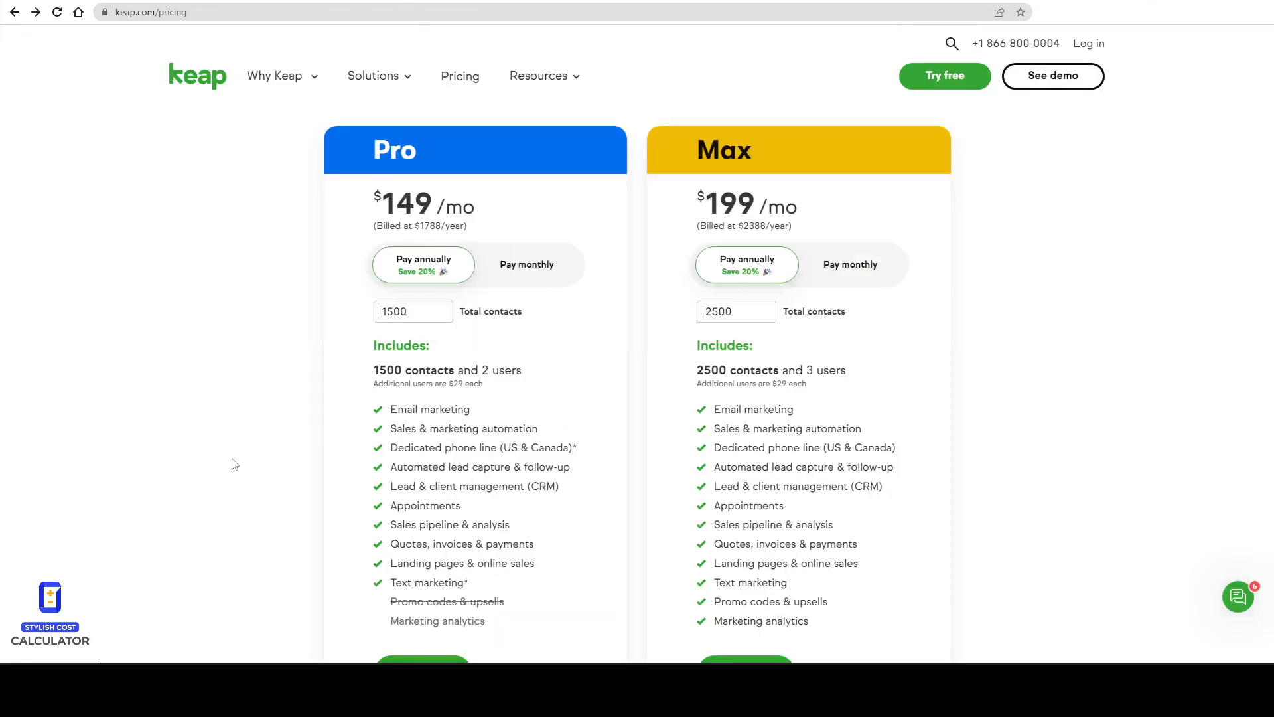
Compare Keap's Pro and Max plan prices by switching between annual and monthly billing and checking the contacts field.
drag(370, 167, 442, 160)
drag(685, 175, 755, 172)
mouse_move(496, 214)
mouse_down()
mouse_move(490, 196)
mouse_move(435, 193)
mouse_up()
key(Escape)
click(534, 275)
click(451, 272)
click(530, 275)
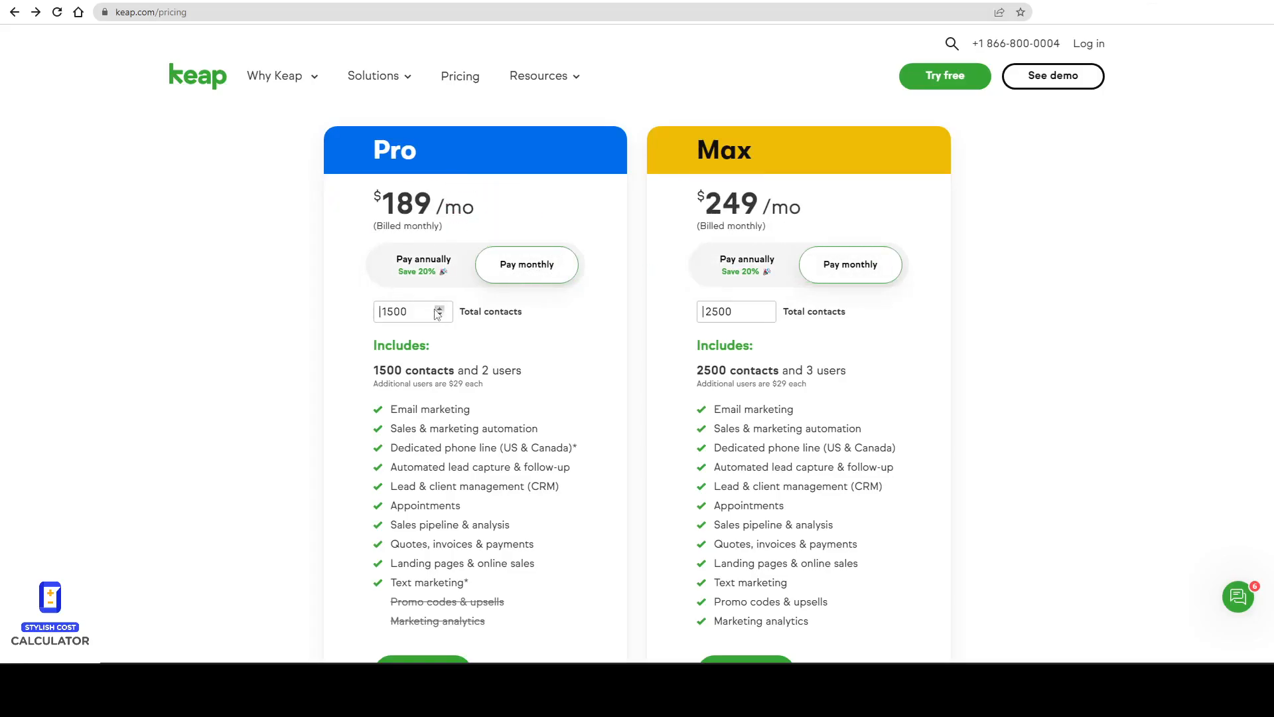
mouse_move(489, 302)
mouse_down()
mouse_move(588, 312)
mouse_move(438, 296)
mouse_up()
key(Escape)
triple_click(441, 309)
double_click(440, 309)
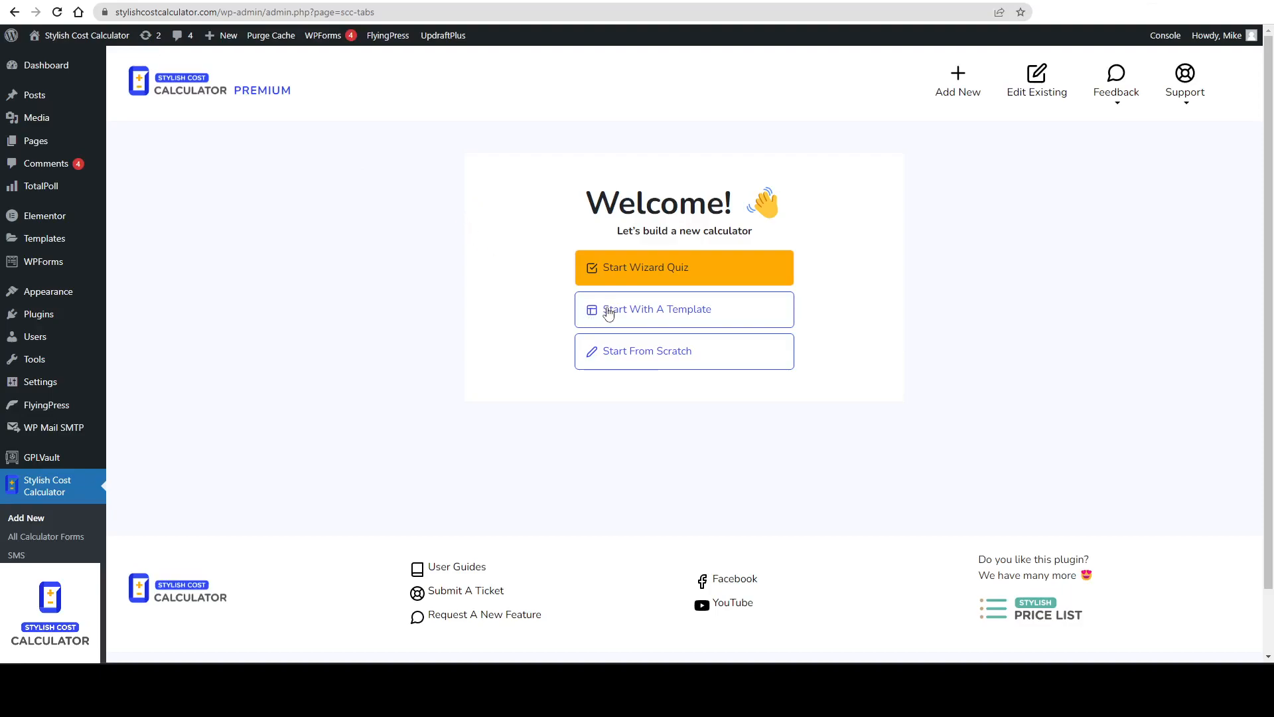
Create a new calculator from scratch named Pricing Table (bronze).
click(664, 365)
click(567, 218)
text(Pricing Tba)
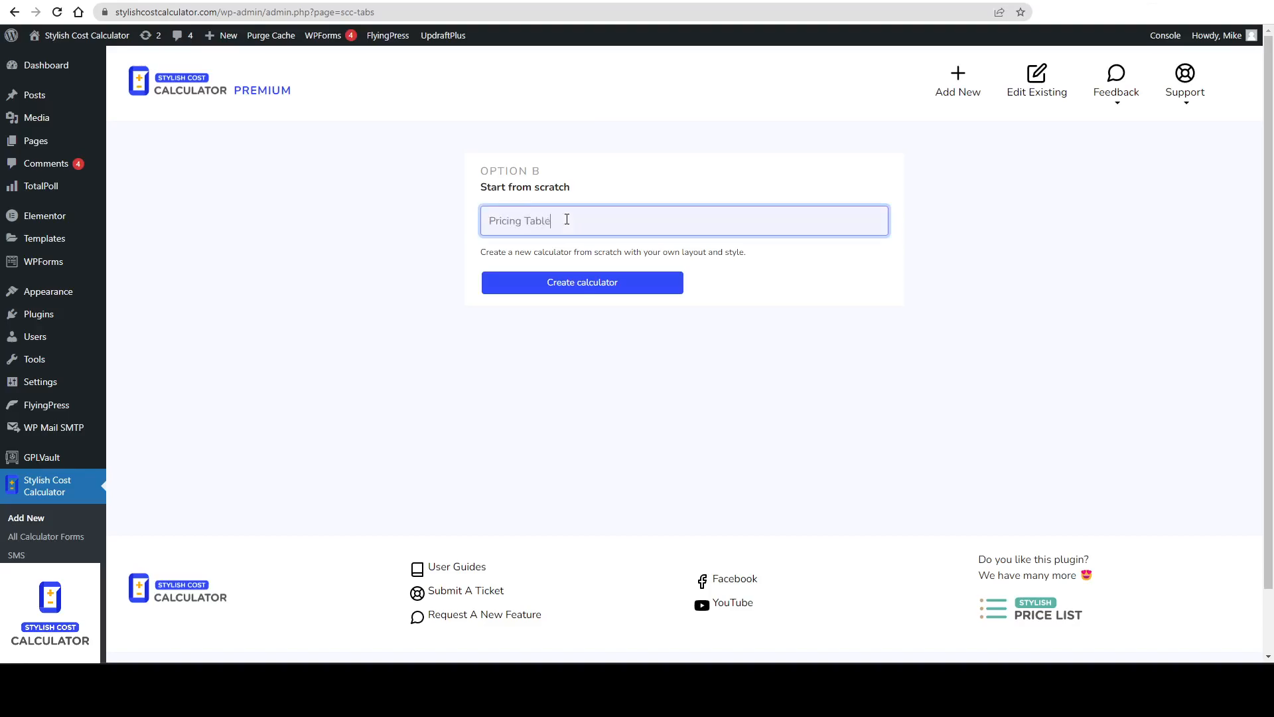
text(le (bronze)
click(567, 290)
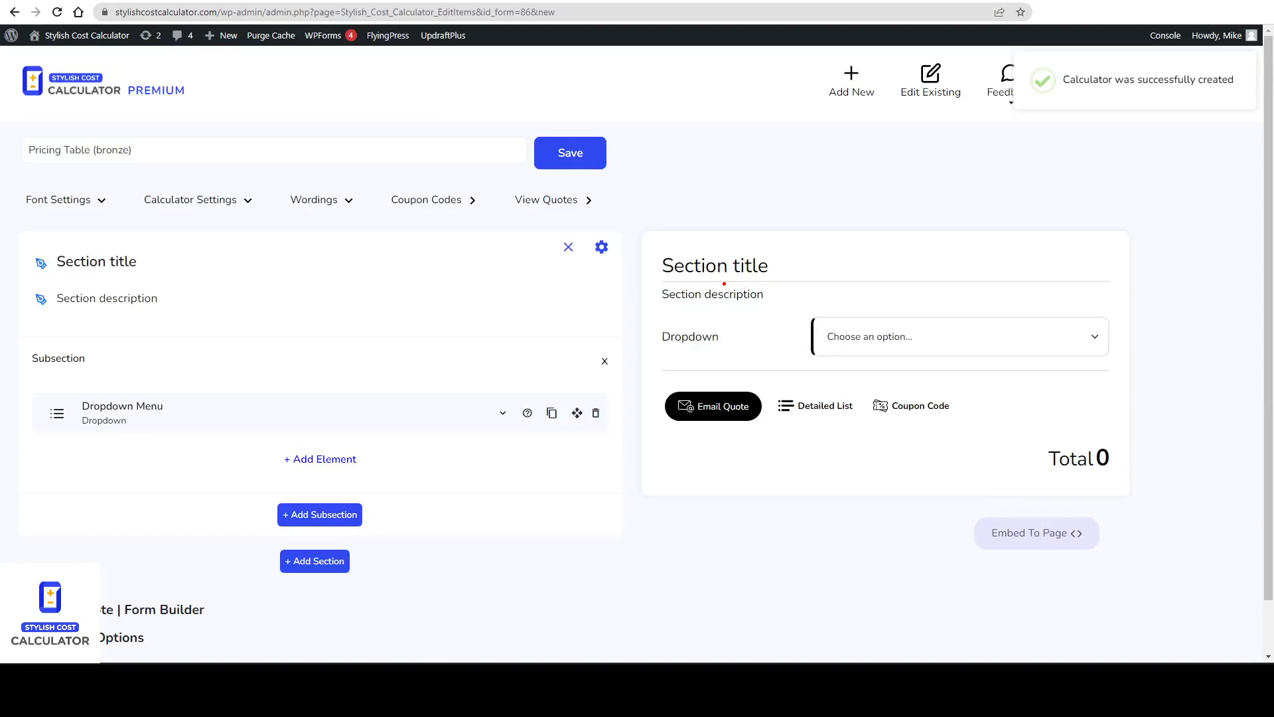
Review the HubSpot plan names and descriptions for the calculator layout.
mouse_move(794, 270)
mouse_down()
mouse_move(816, 270)
mouse_move(811, 296)
mouse_up()
key(Escape)
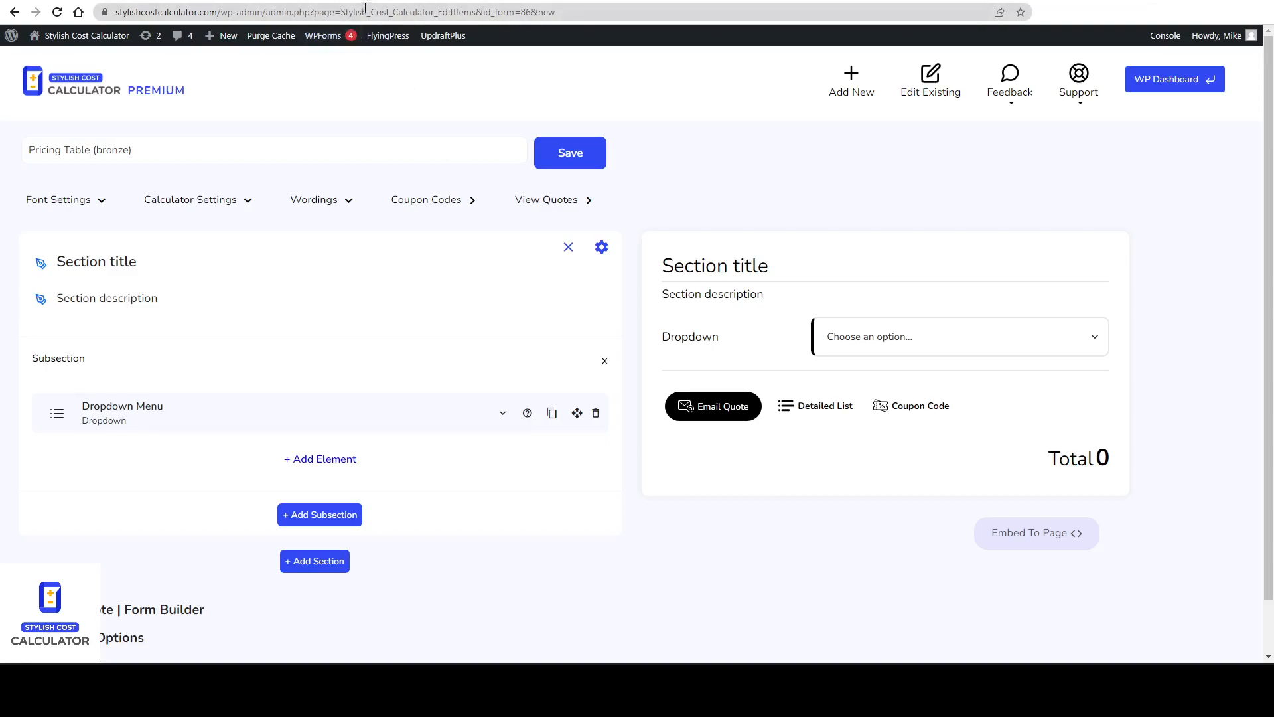
click(259, 2)
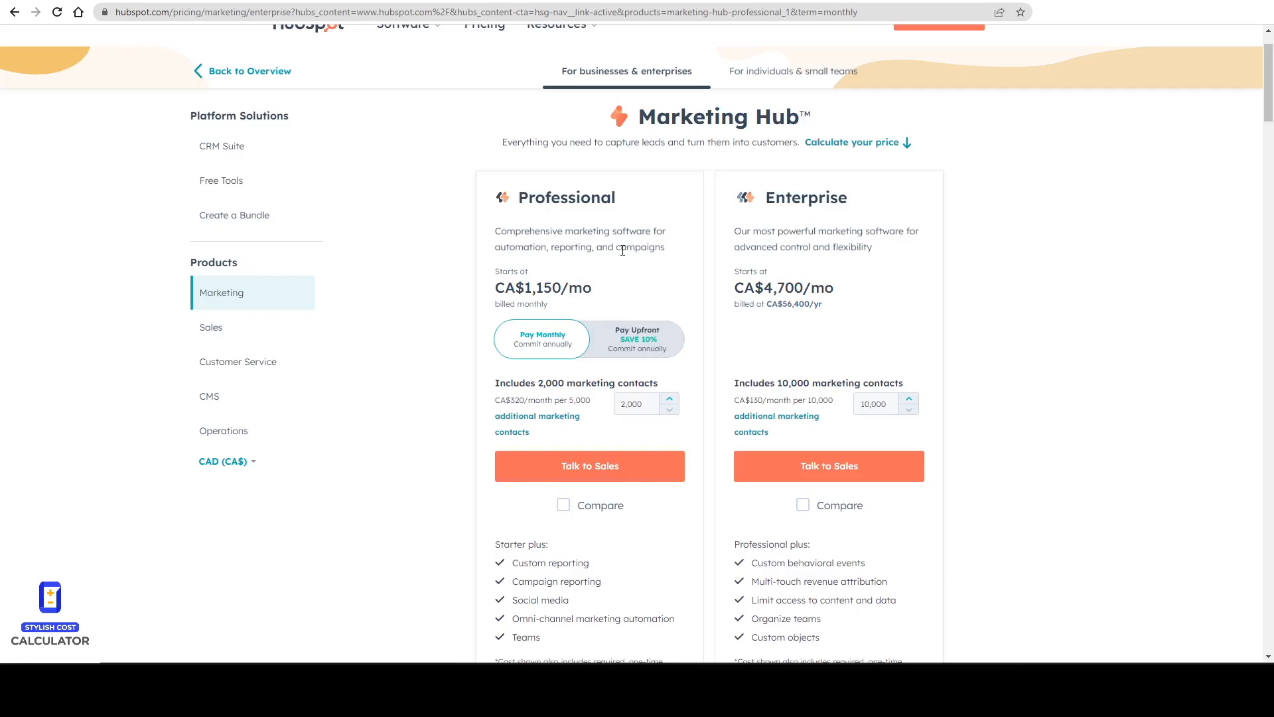
drag(513, 209, 606, 211)
drag(772, 214, 842, 213)
drag(729, 230, 726, 253)
drag(491, 227, 488, 256)
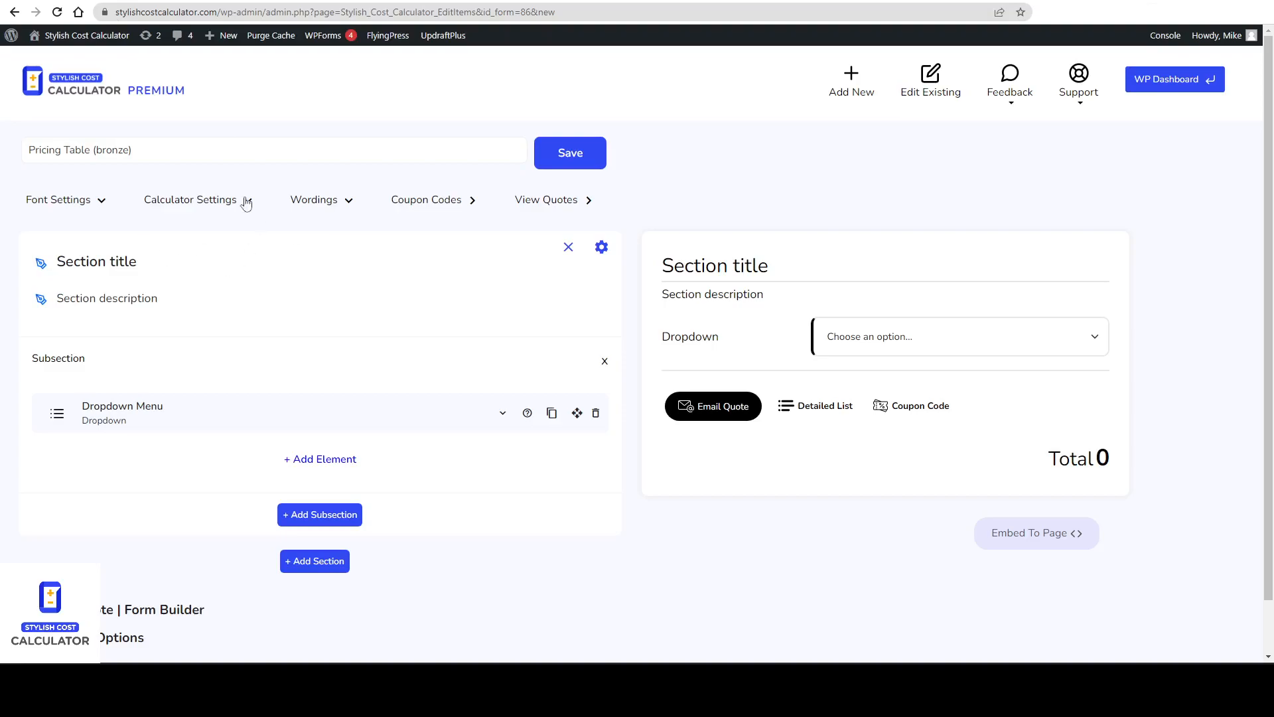
Clear the section title and section description text.
click(40, 262)
key(ctrl+a)
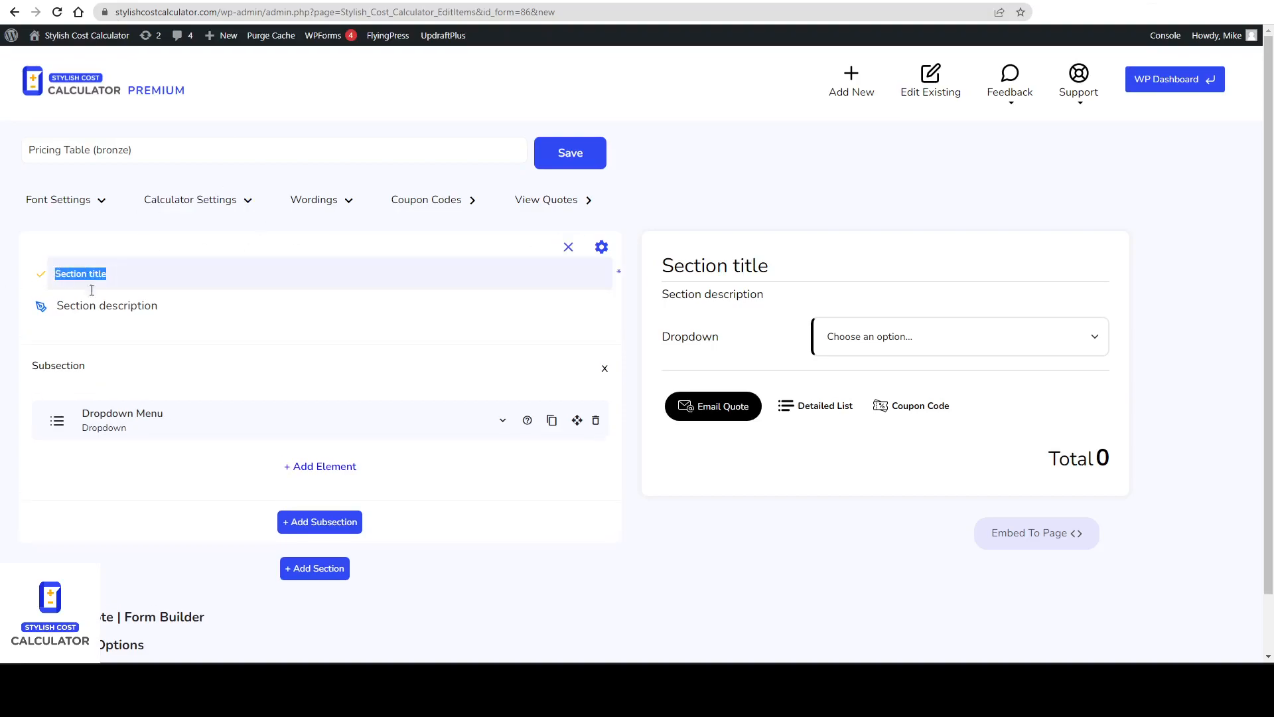
key(BackSpace)
click(124, 303)
key(ctrl+a)
key(BackSpace)
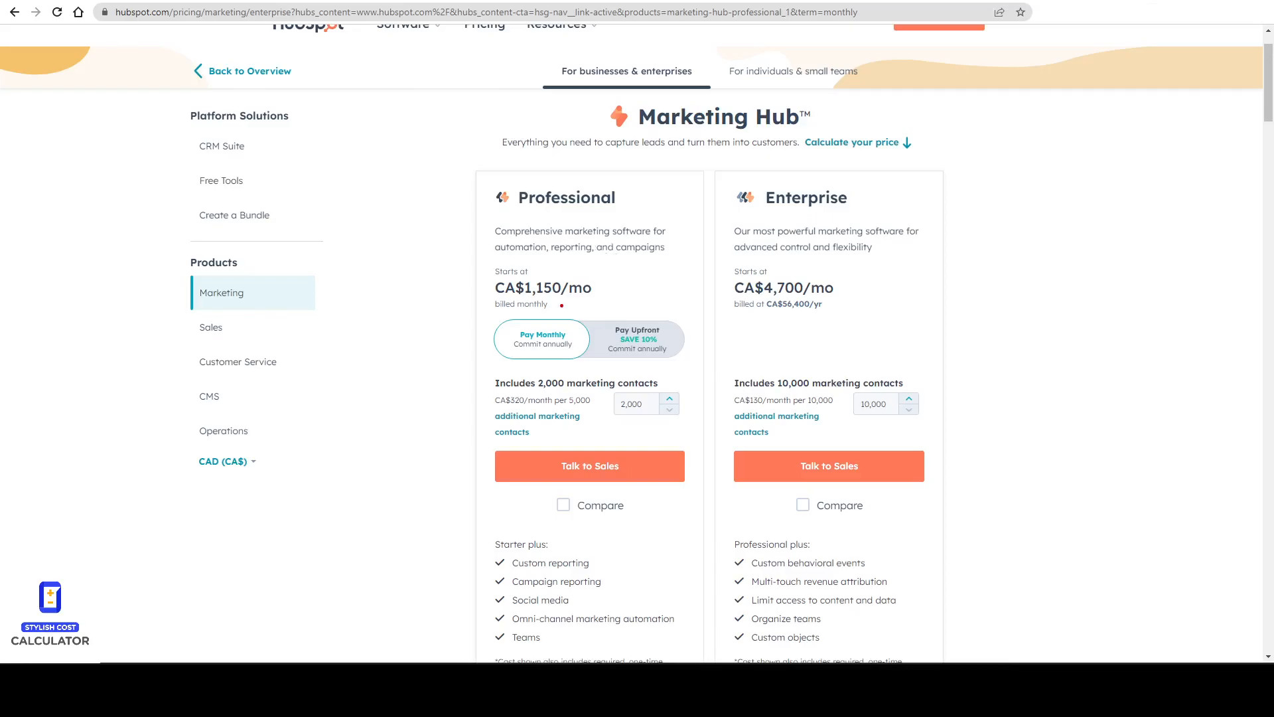
Examine HubSpot's monthly versus upfront billing toggle.
mouse_move(579, 331)
mouse_down()
mouse_move(533, 314)
mouse_move(586, 350)
mouse_move(548, 322)
mouse_up()
drag(659, 323, 671, 358)
key(Escape)
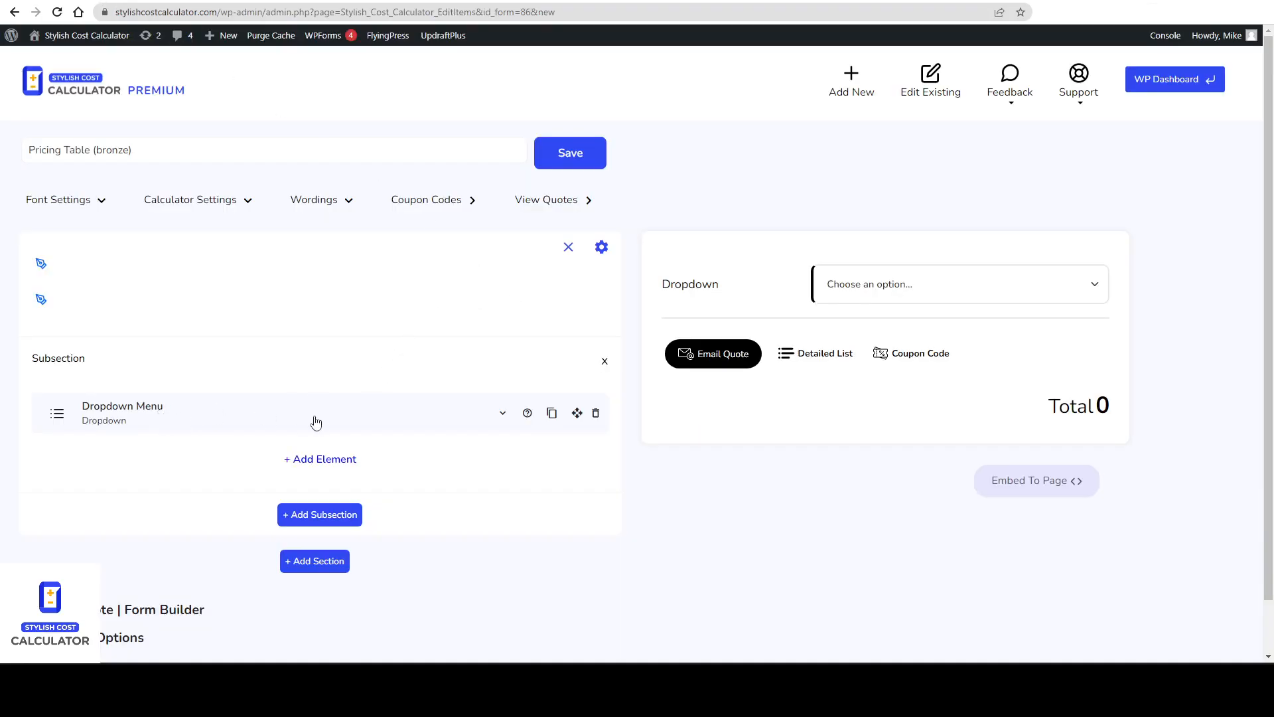
Add a checkbox element and set its title to Plan Frequency.
click(339, 464)
scroll(319, 432, down, 3)
click(164, 358)
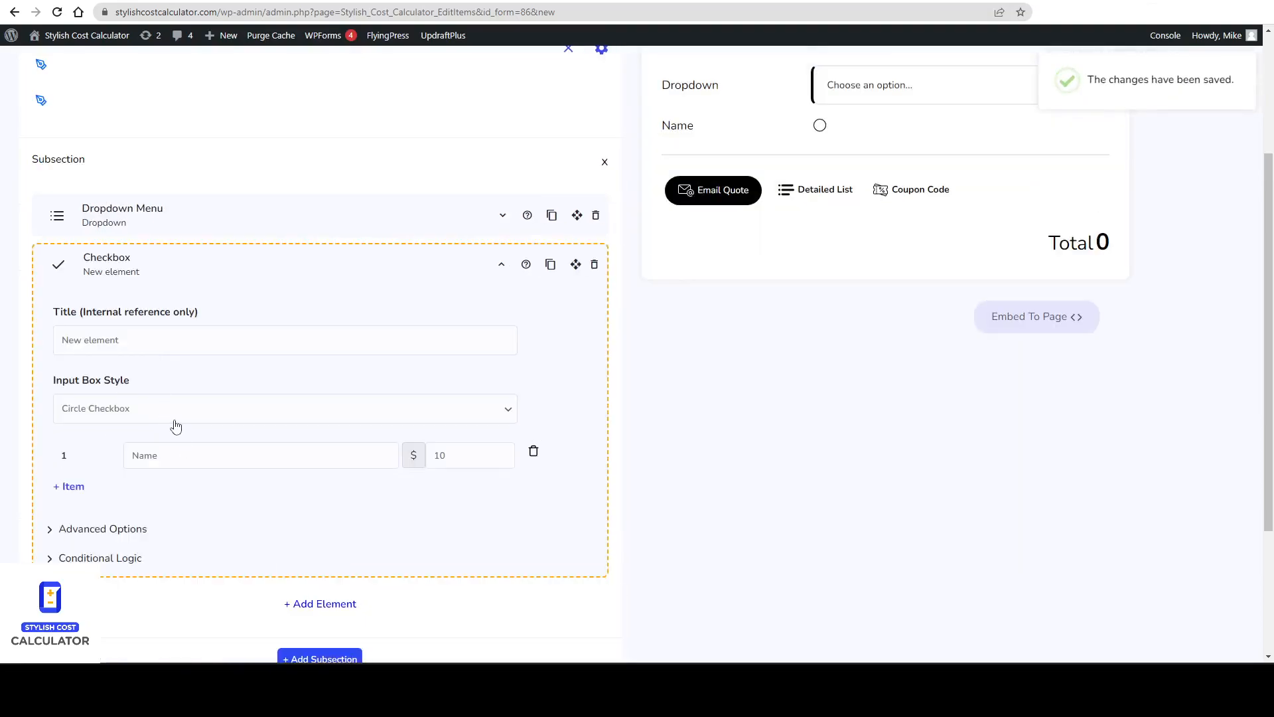
click(140, 344)
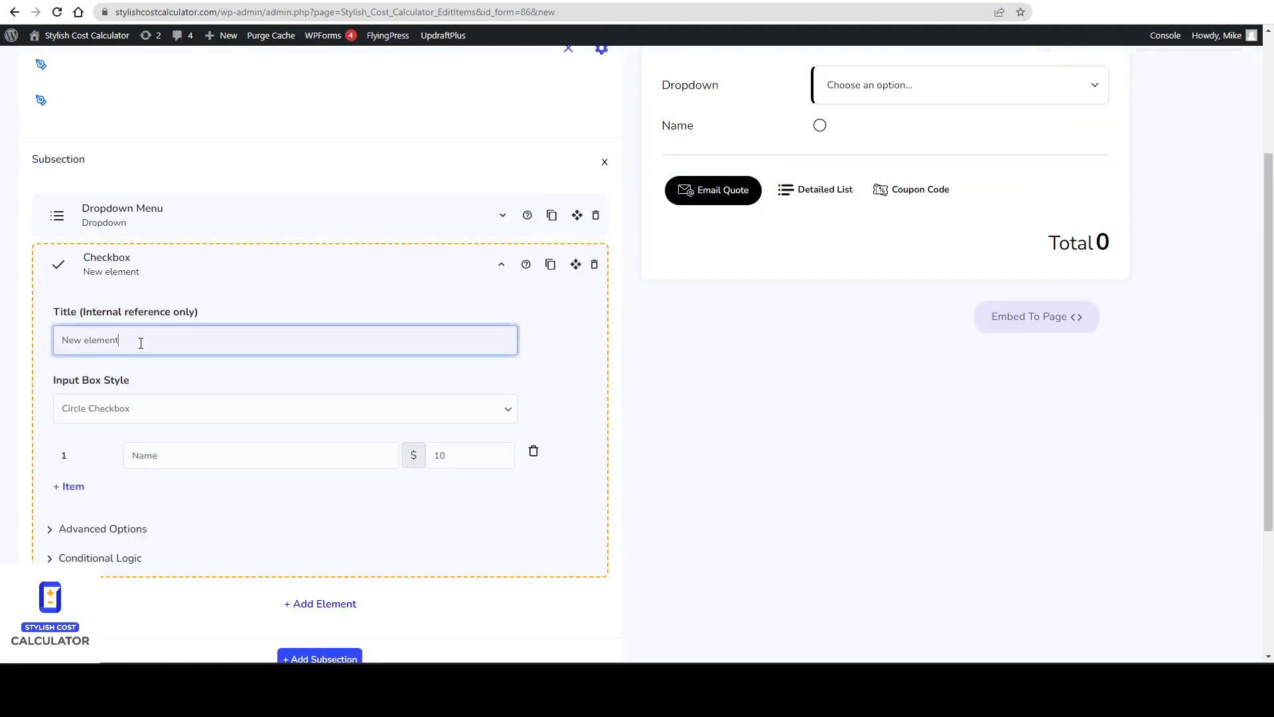
key(BackSpace)
key(BackSpace)
key(BackSpace)
key(BackSpace)
key(BackSpace)
key(BackSpace)
key(BackSpace)
key(BackSpace)
key(BackSpace)
text(Plan F)
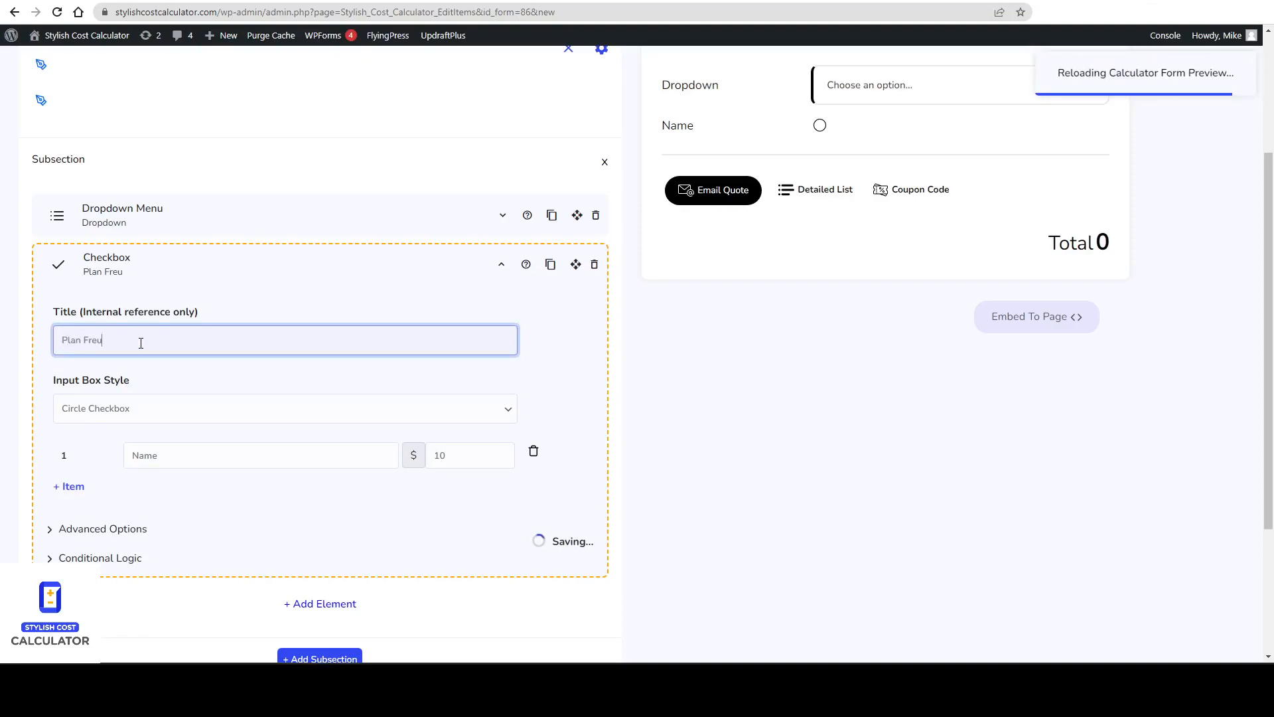
text(requencyt)
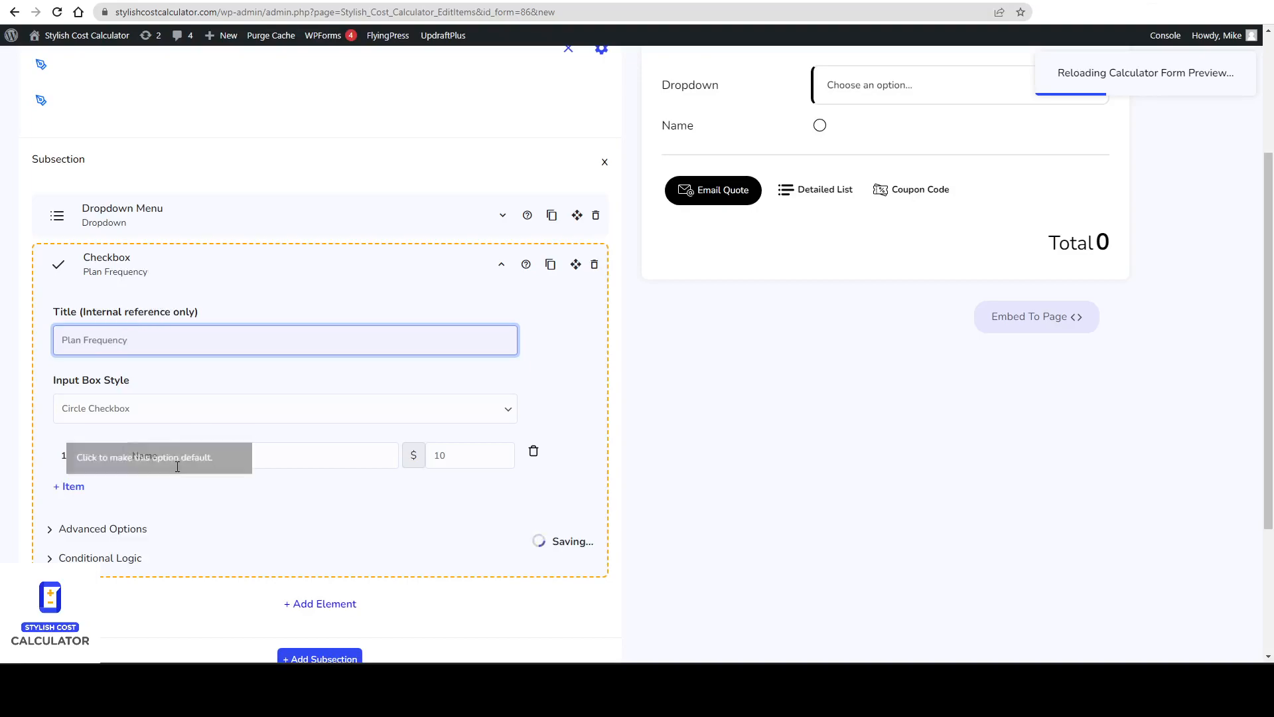
Name the first checkbox item Monthy and add a second item named Yearly.
click(113, 457)
text(Monthy)
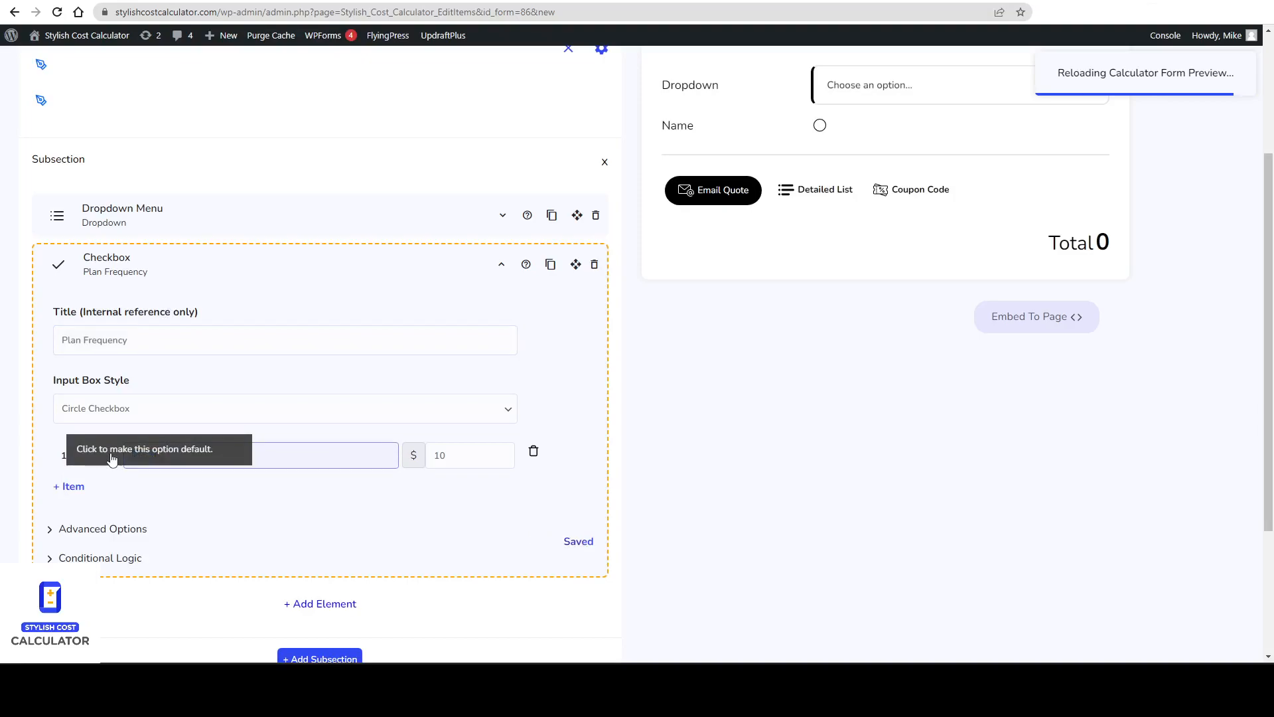
click(79, 488)
click(191, 489)
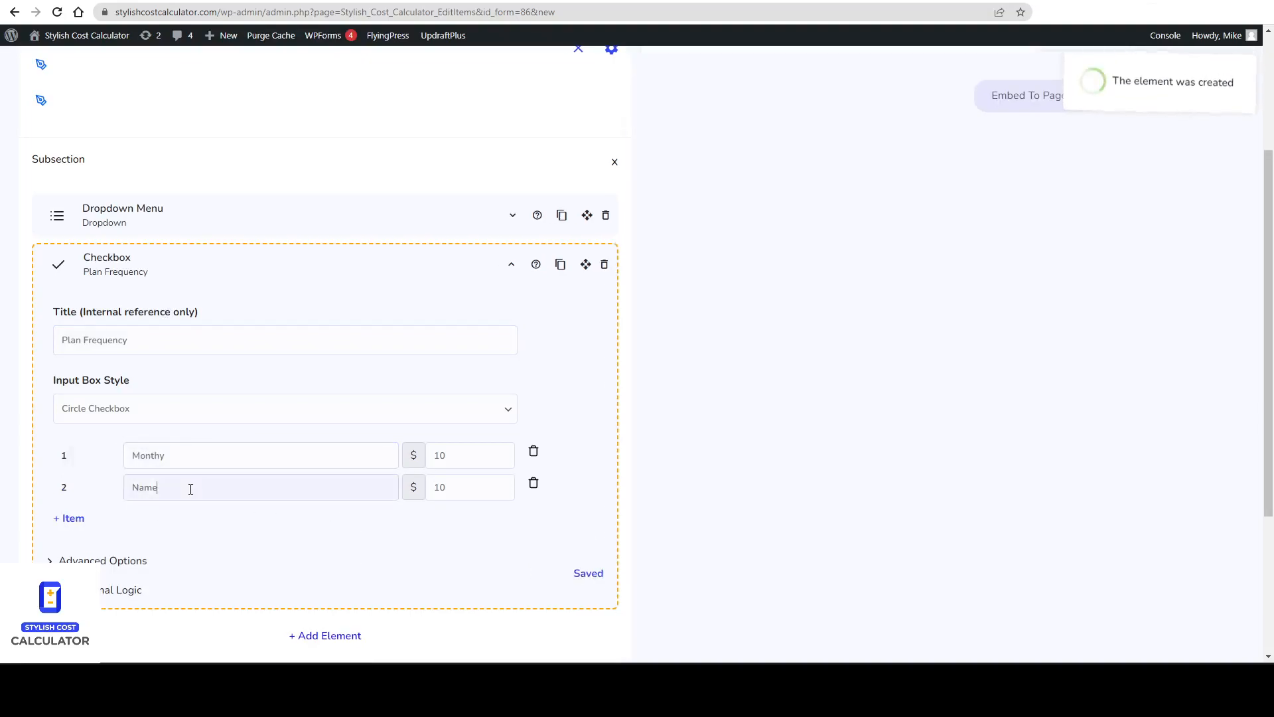
key(BackSpace)
key(BackSpace)
key(BackSpace)
key(BackSpace)
text(Yearly)
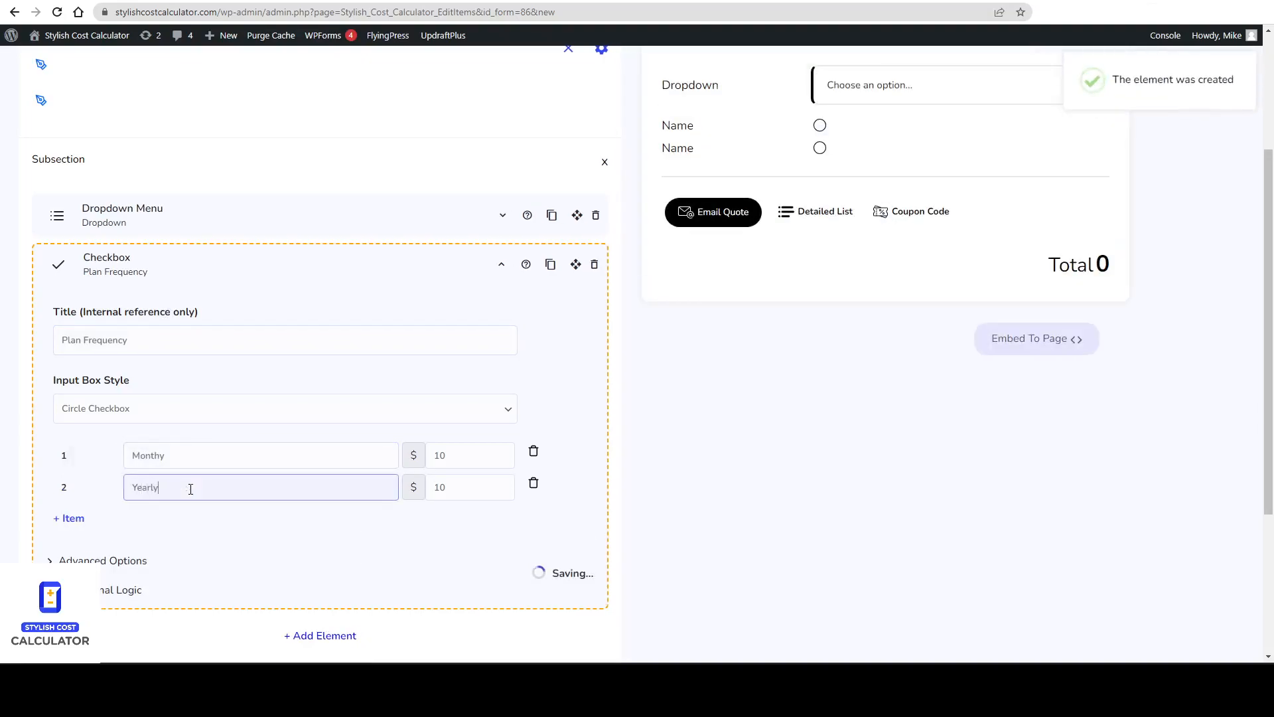
Set the price of both the Monthy and Yearly items to 0.
double_click(449, 454)
key(BackSpace)
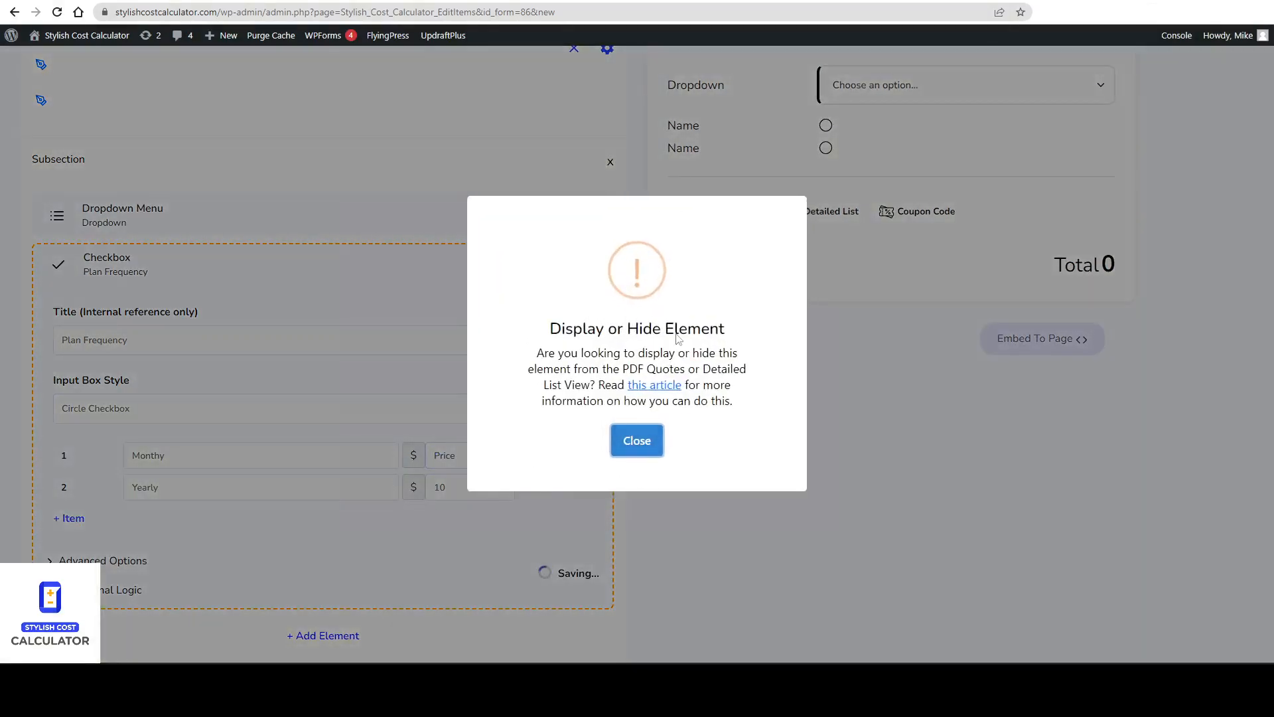
click(637, 438)
double_click(458, 487)
key(BackSpace)
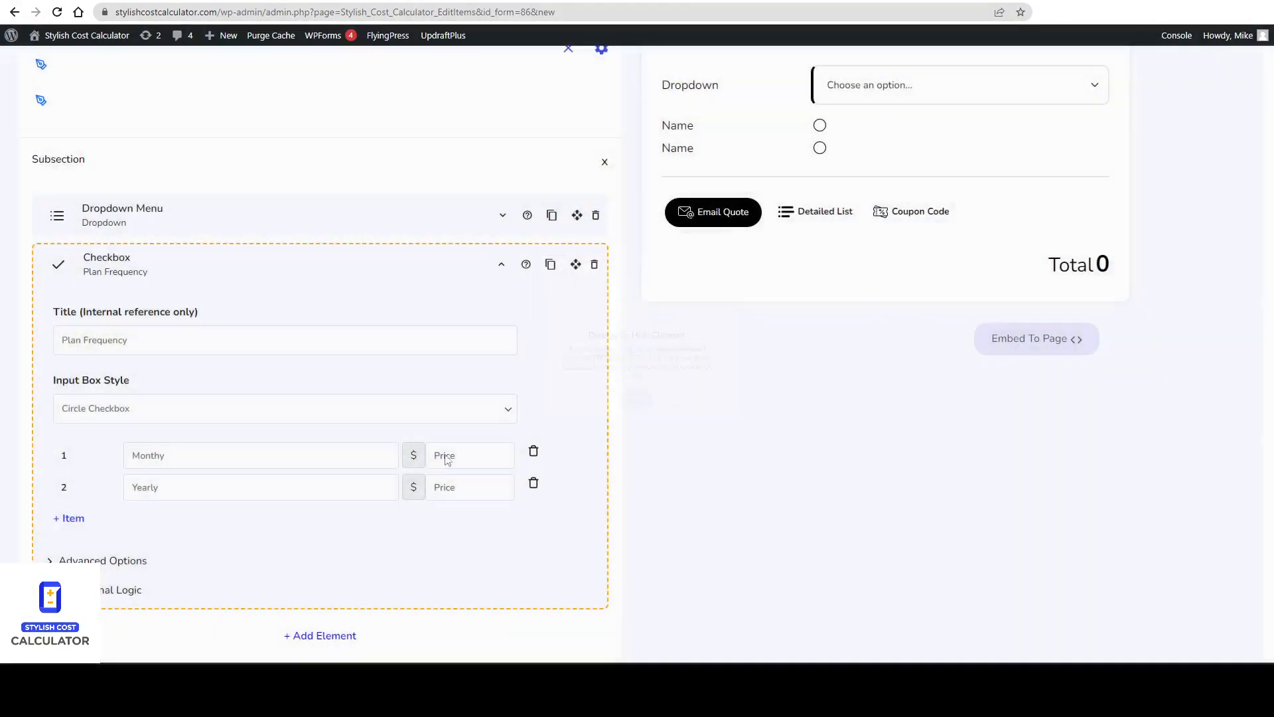
click(447, 460)
text(0)
click(467, 488)
text(0)
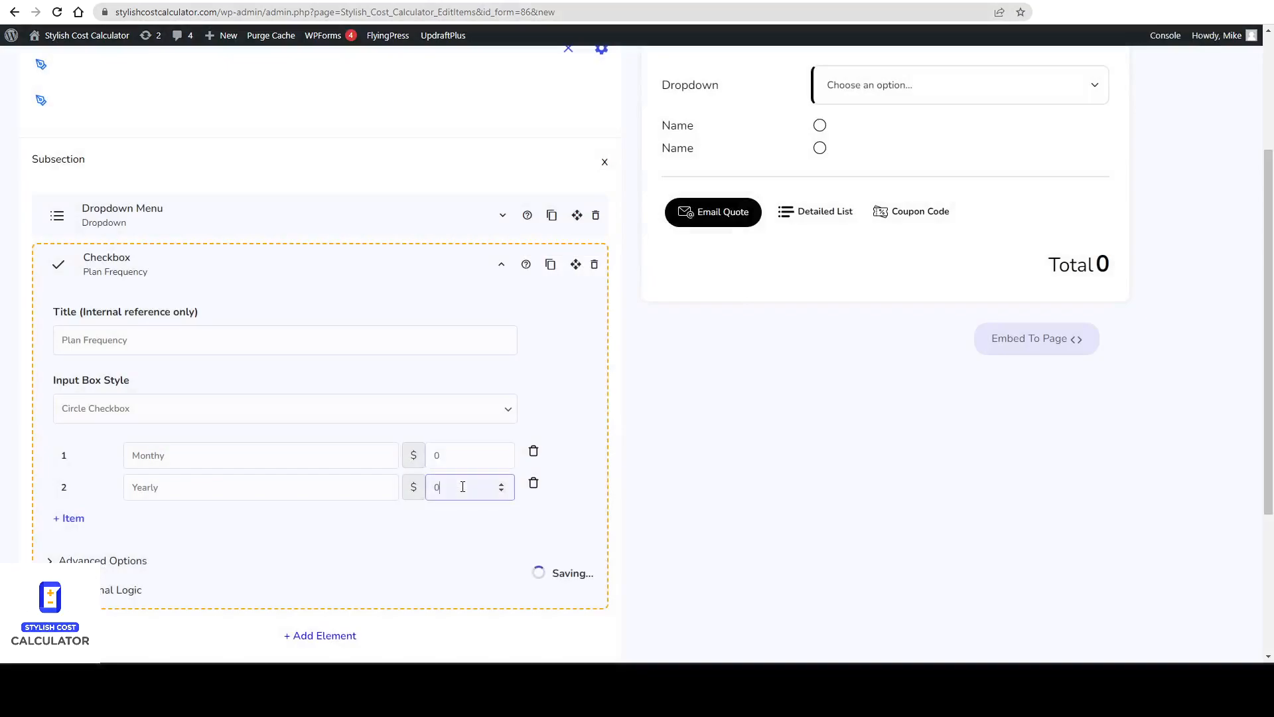
Collapse the checkbox element and remove the default Dropdown Menu element.
drag(89, 266, 136, 268)
key(Escape)
click(236, 261)
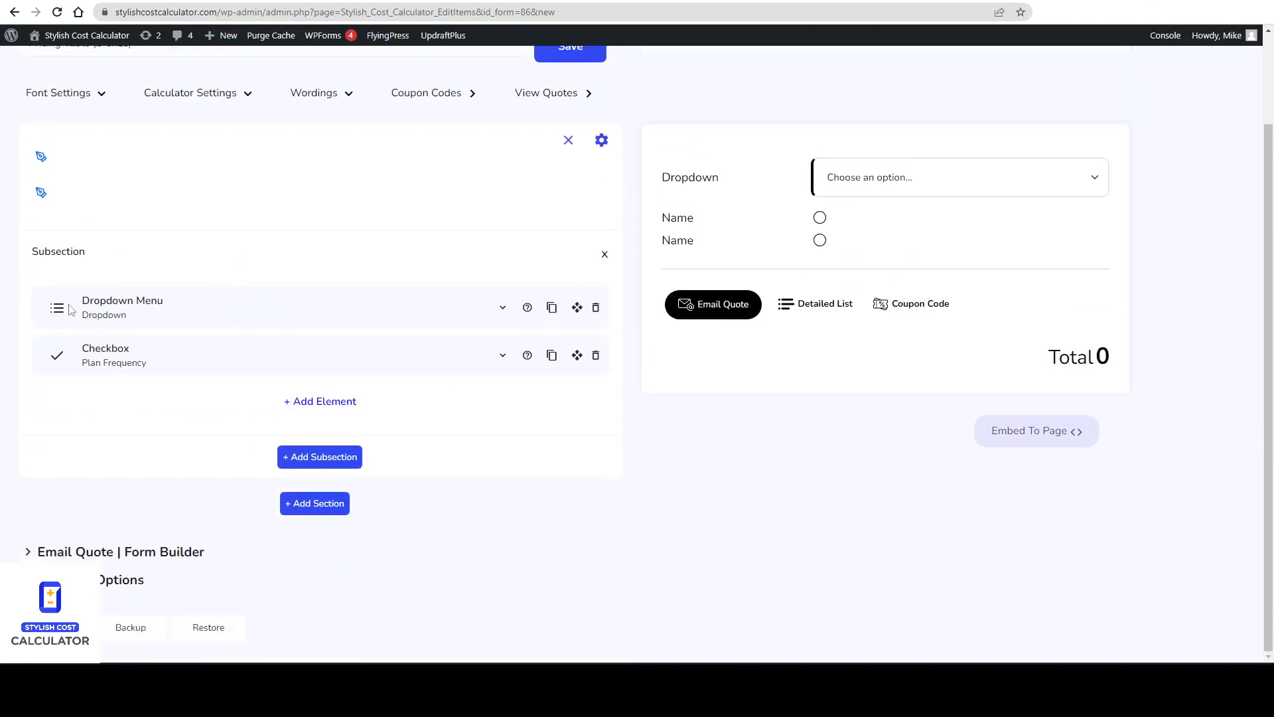
click(596, 310)
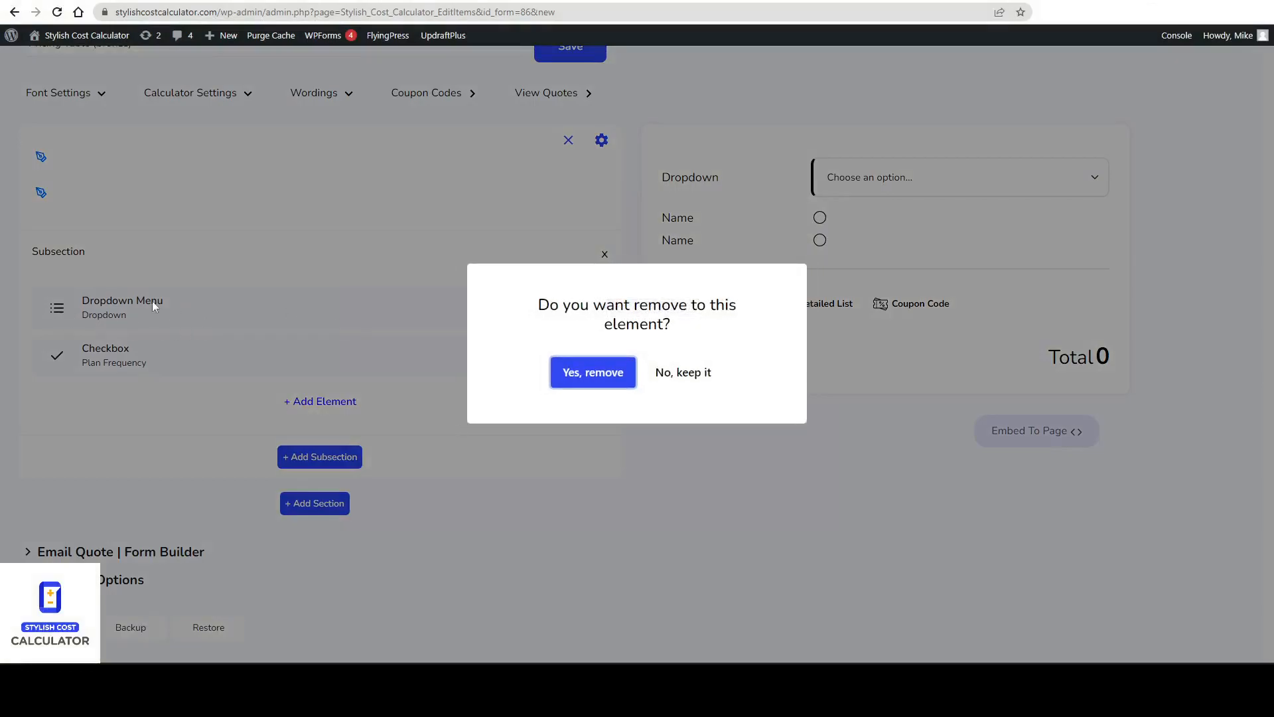
click(588, 380)
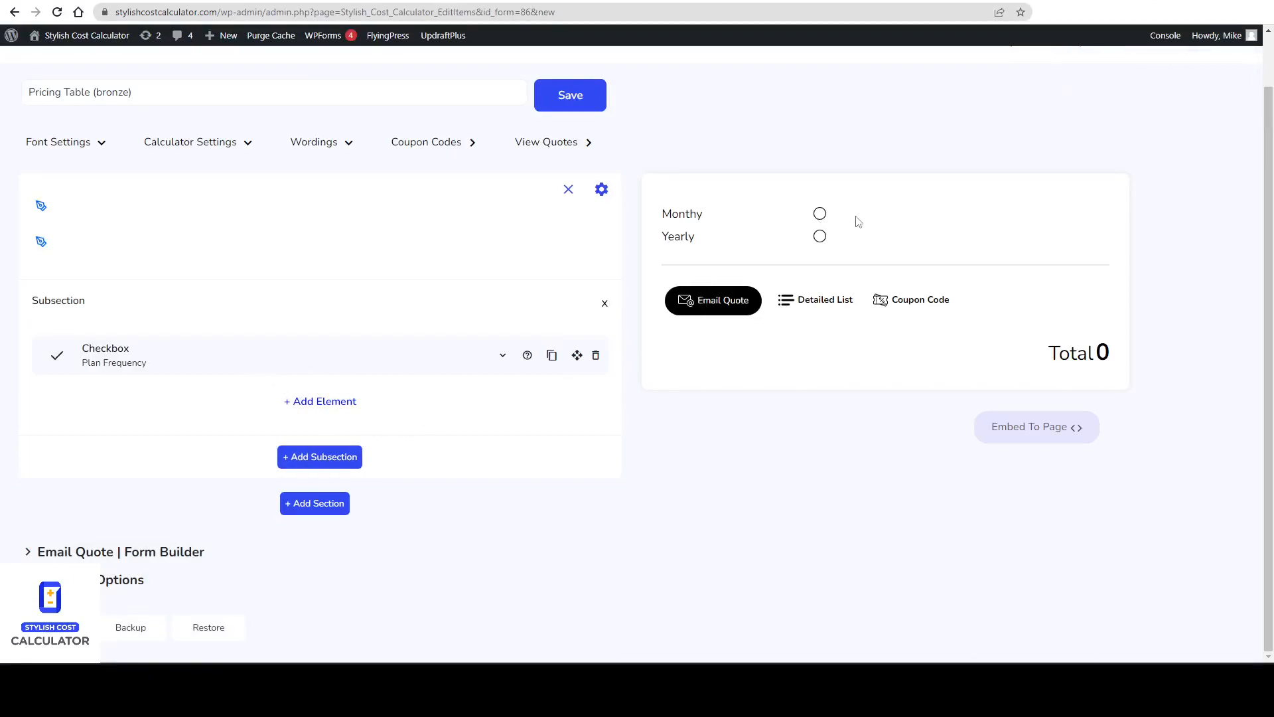
Set the Plan Frequency checkbox columns to Three in its advanced options.
click(294, 362)
scroll(266, 371, down, 4)
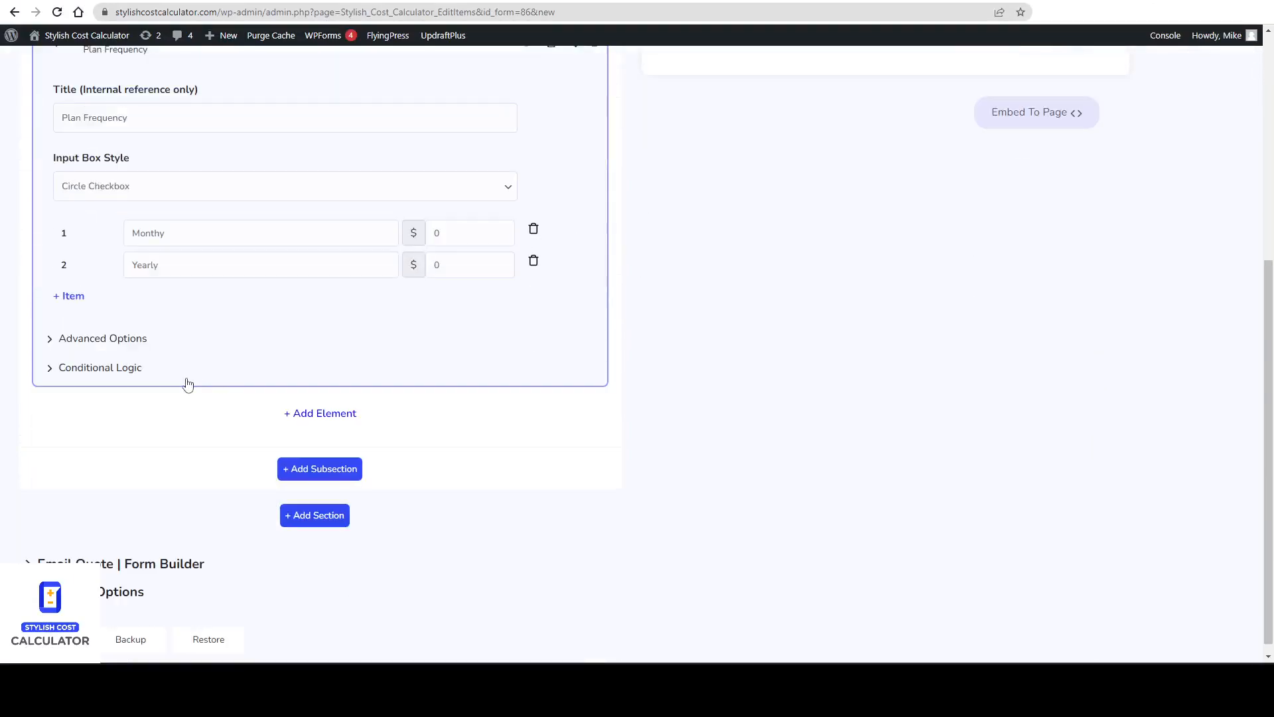
click(87, 340)
click(106, 575)
click(106, 589)
scroll(388, 484, up, 5)
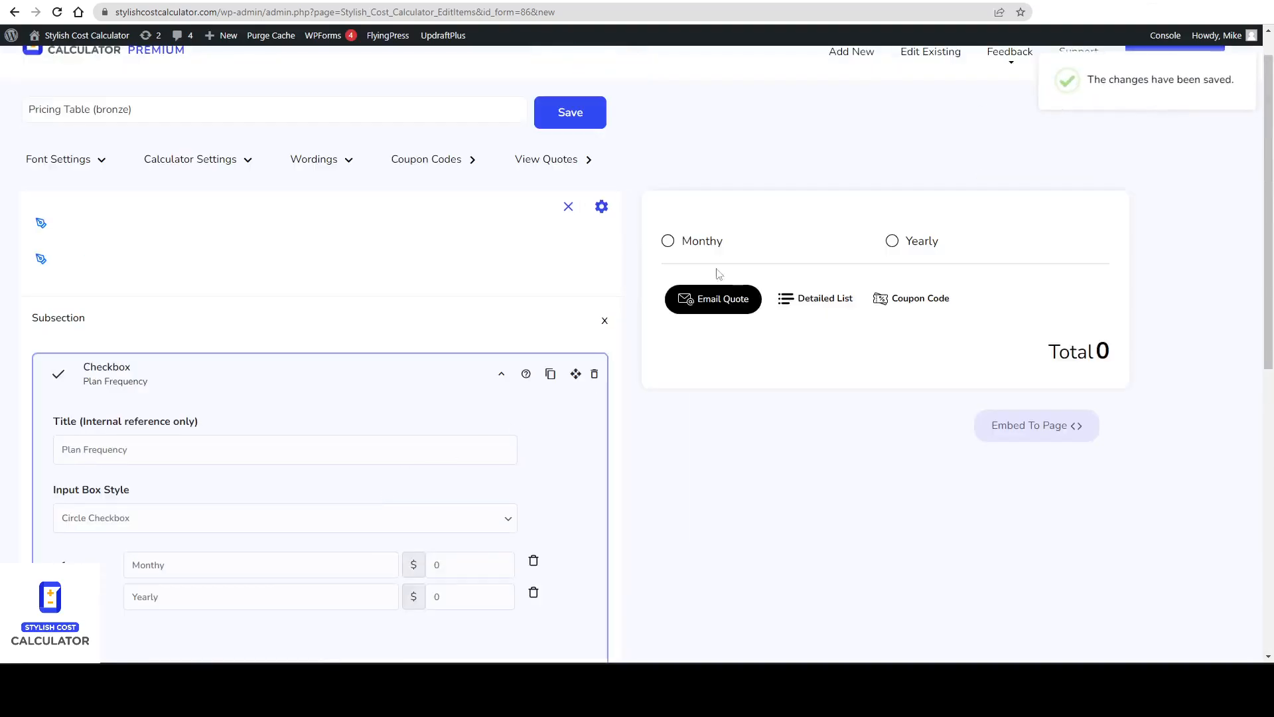
scroll(199, 474, down, 6)
click(146, 501)
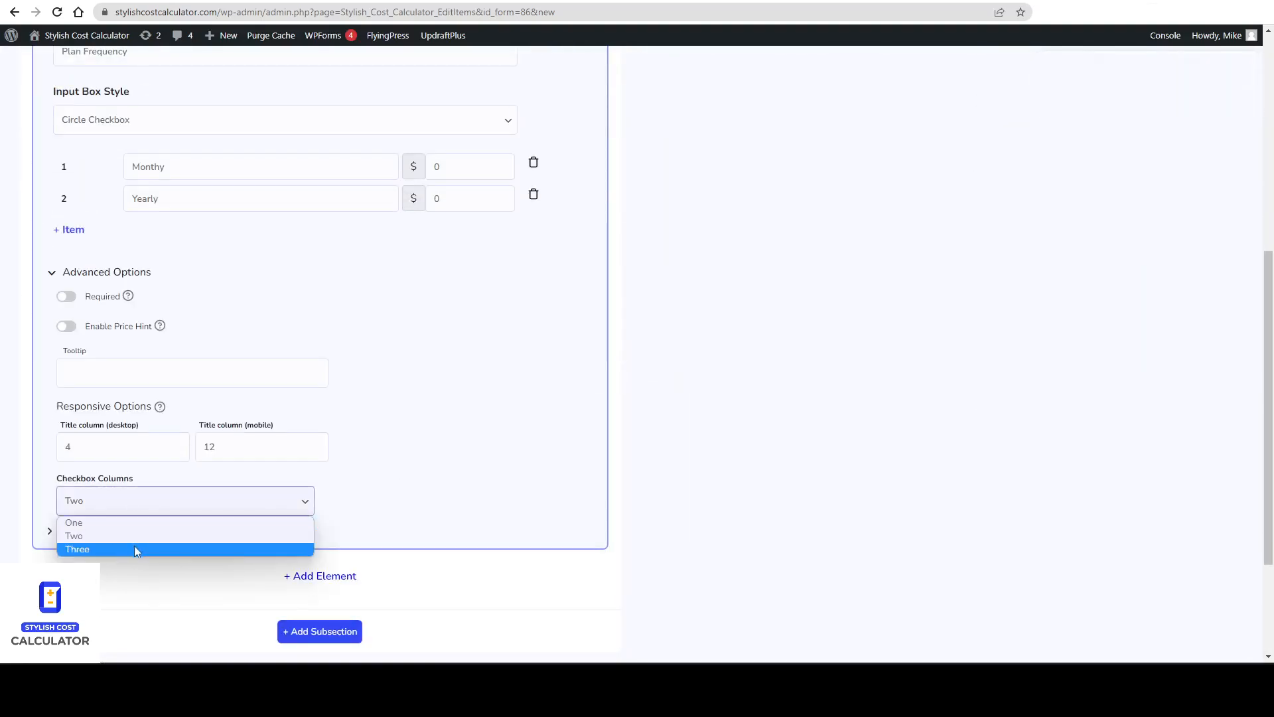
click(136, 548)
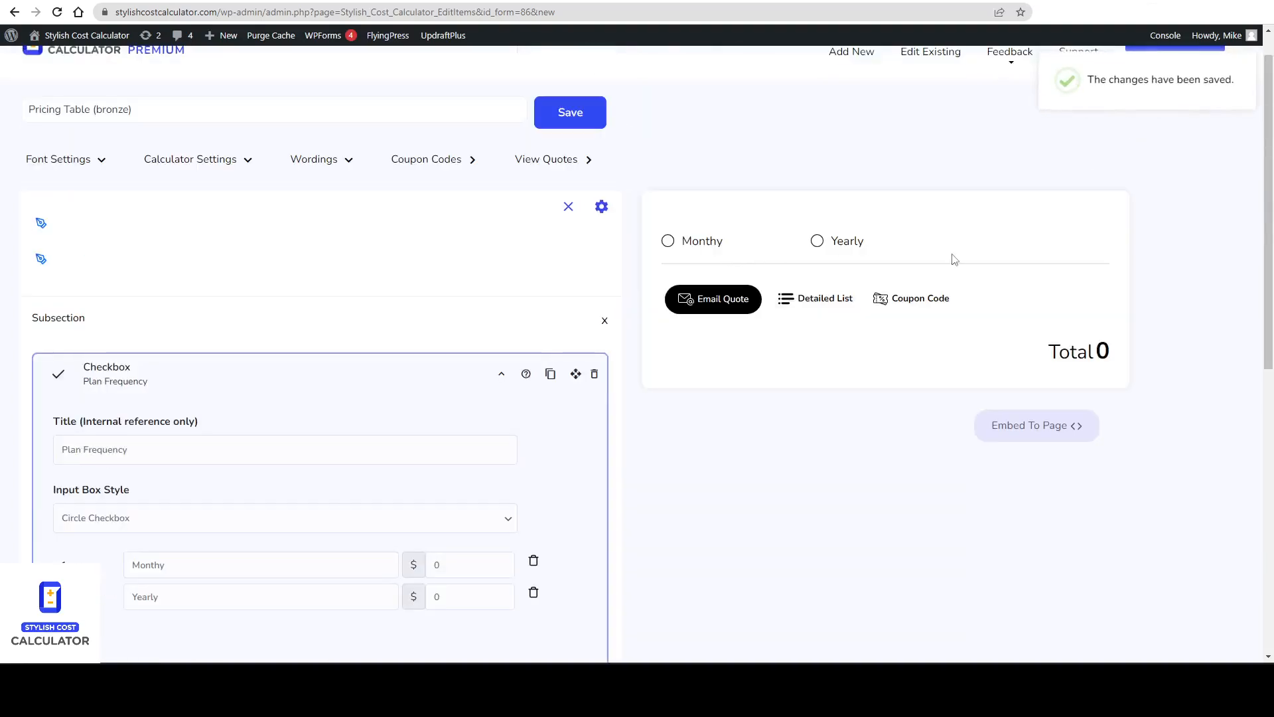
click(382, 377)
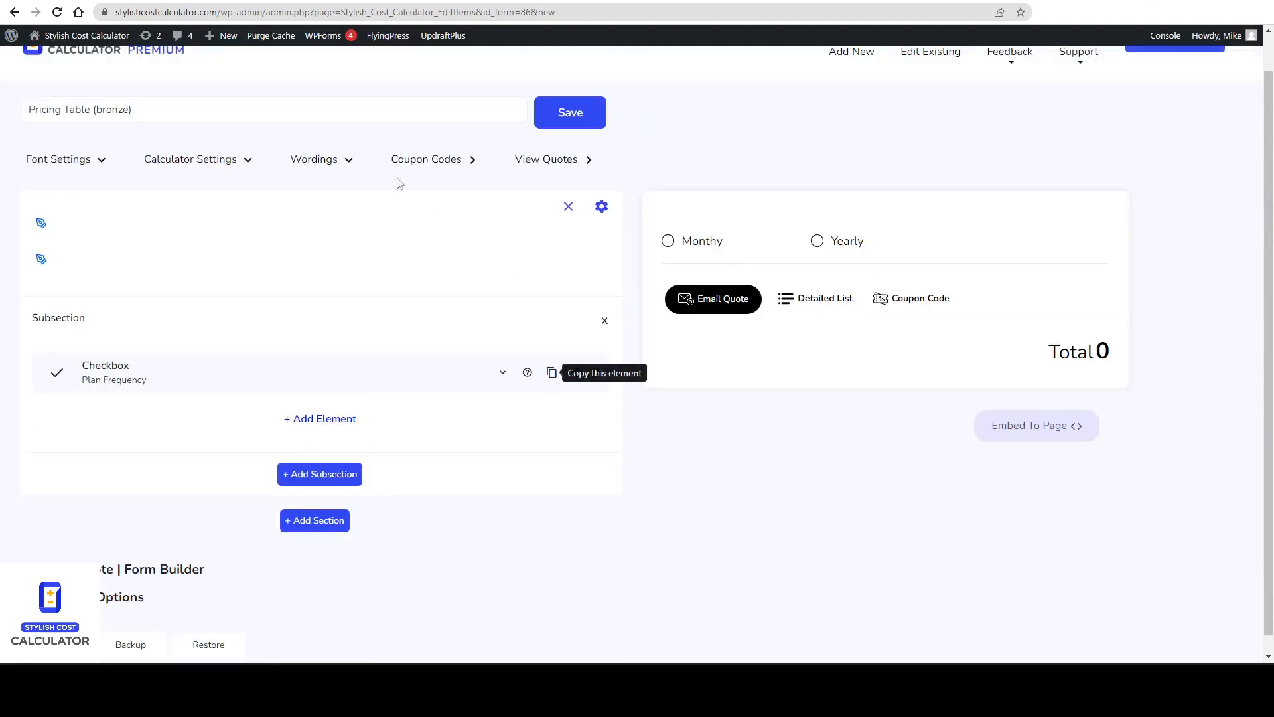
Review the HubSpot marketing contacts quantity field again before returning to the calculator editor.
click(220, 2)
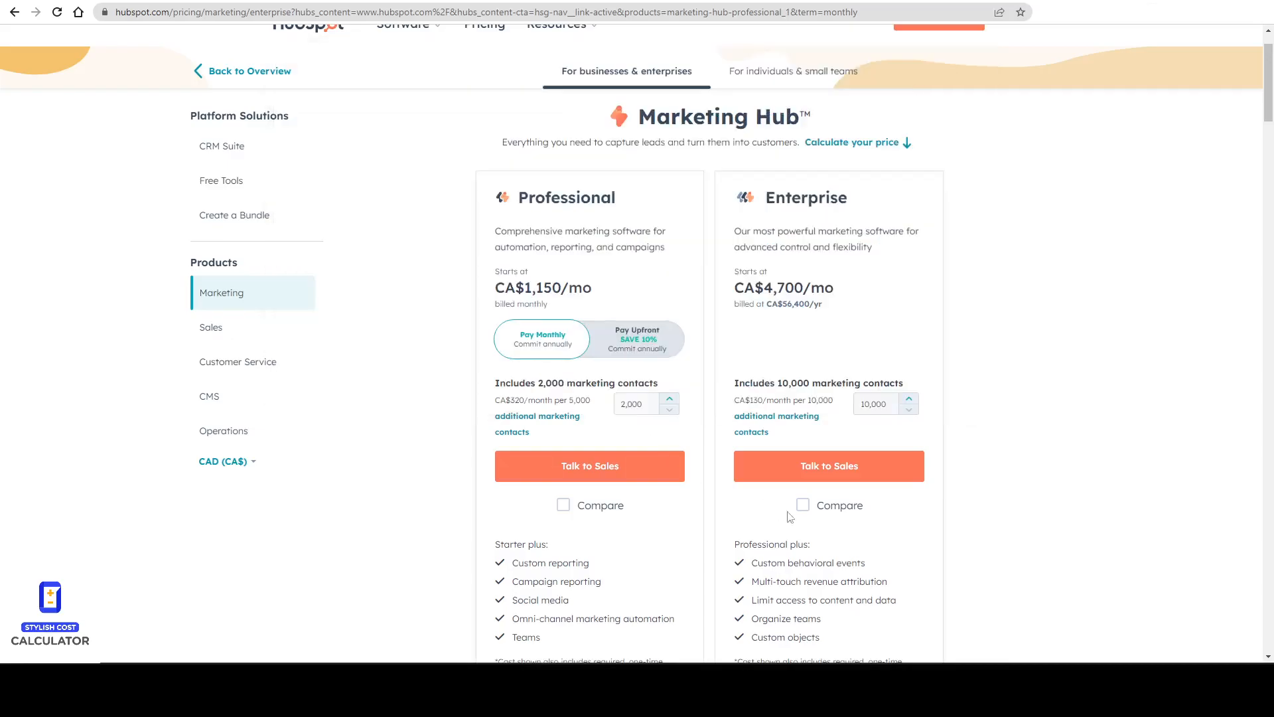
scroll(726, 441, down, 2)
key(ctrl+2)
drag(544, 289, 600, 286)
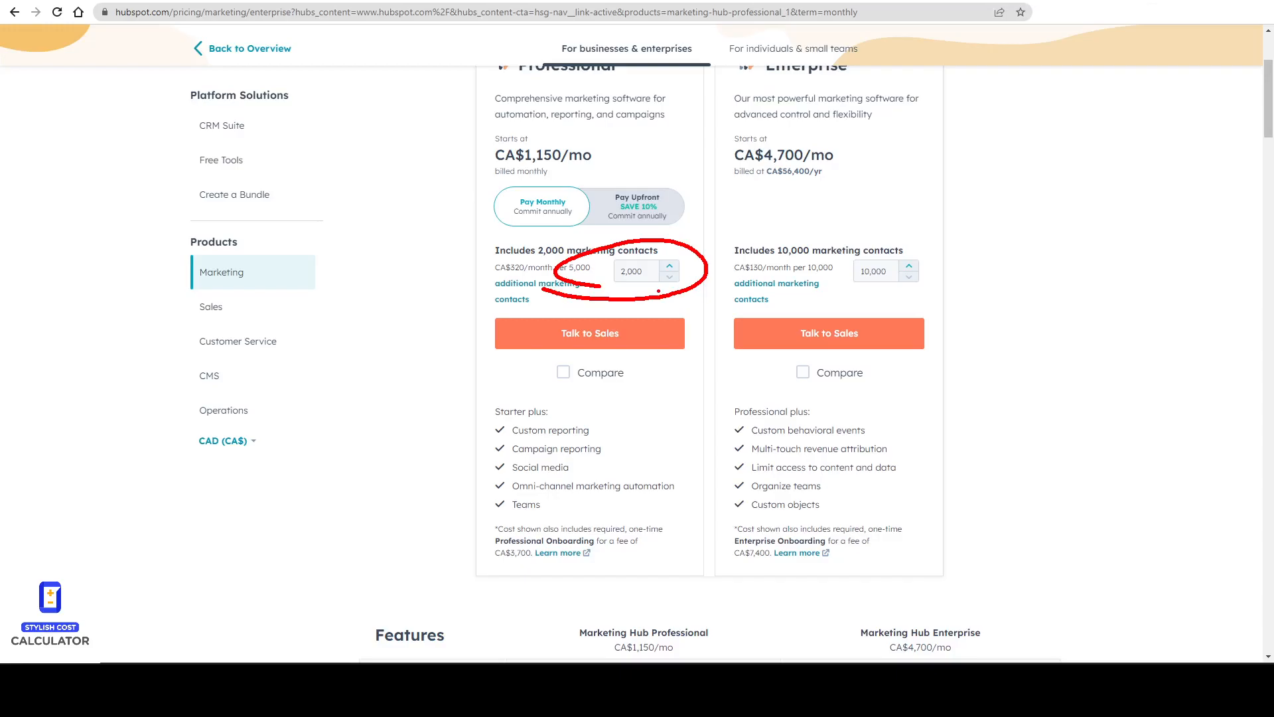
key(Escape)
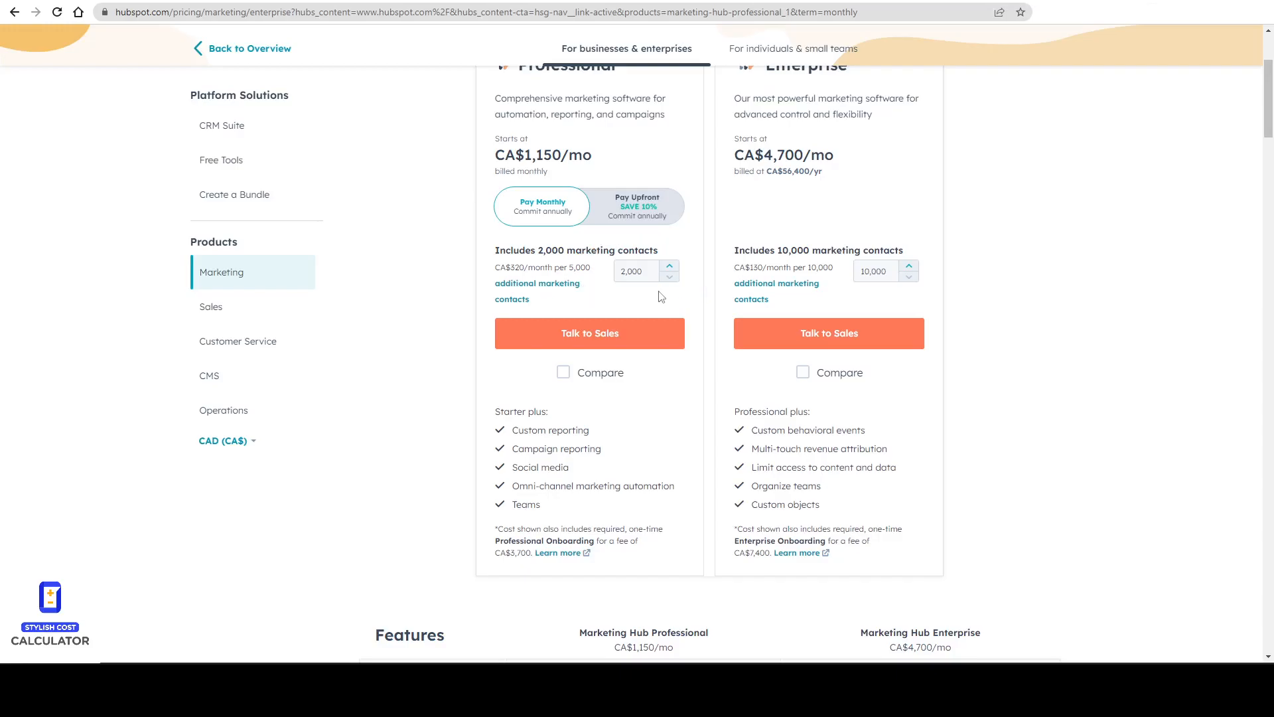
click(108, 2)
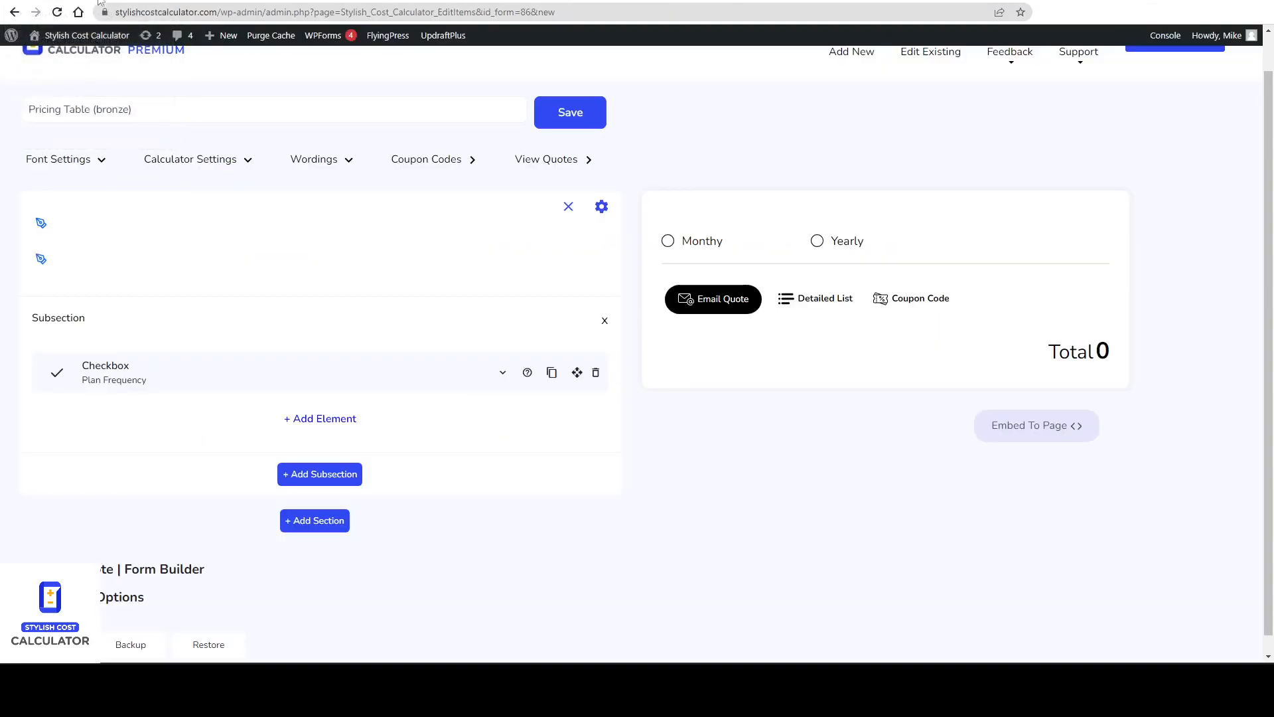
Add a Variable Math element to the subsection below the Plan Frequency checkbox.
click(328, 425)
scroll(328, 425, down, 3)
mouse_move(292, 275)
mouse_down()
mouse_move(315, 280)
mouse_move(296, 273)
mouse_up()
drag(268, 372, 323, 367)
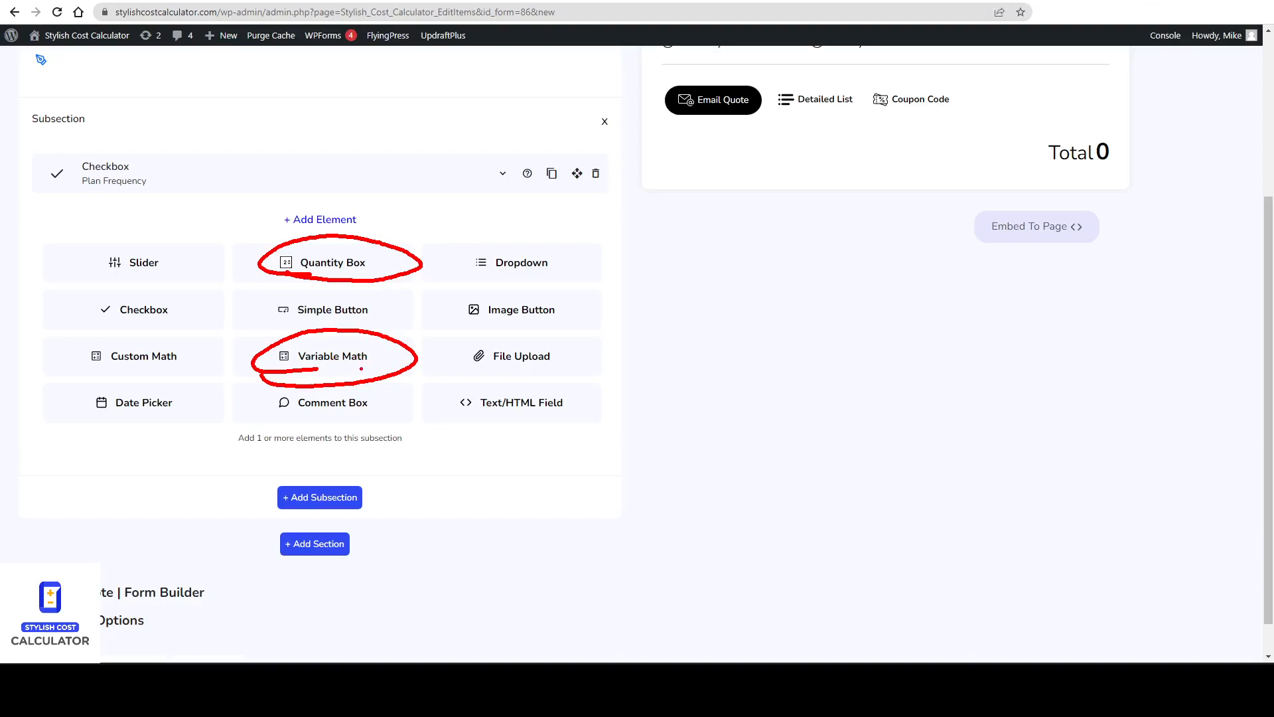
click(372, 364)
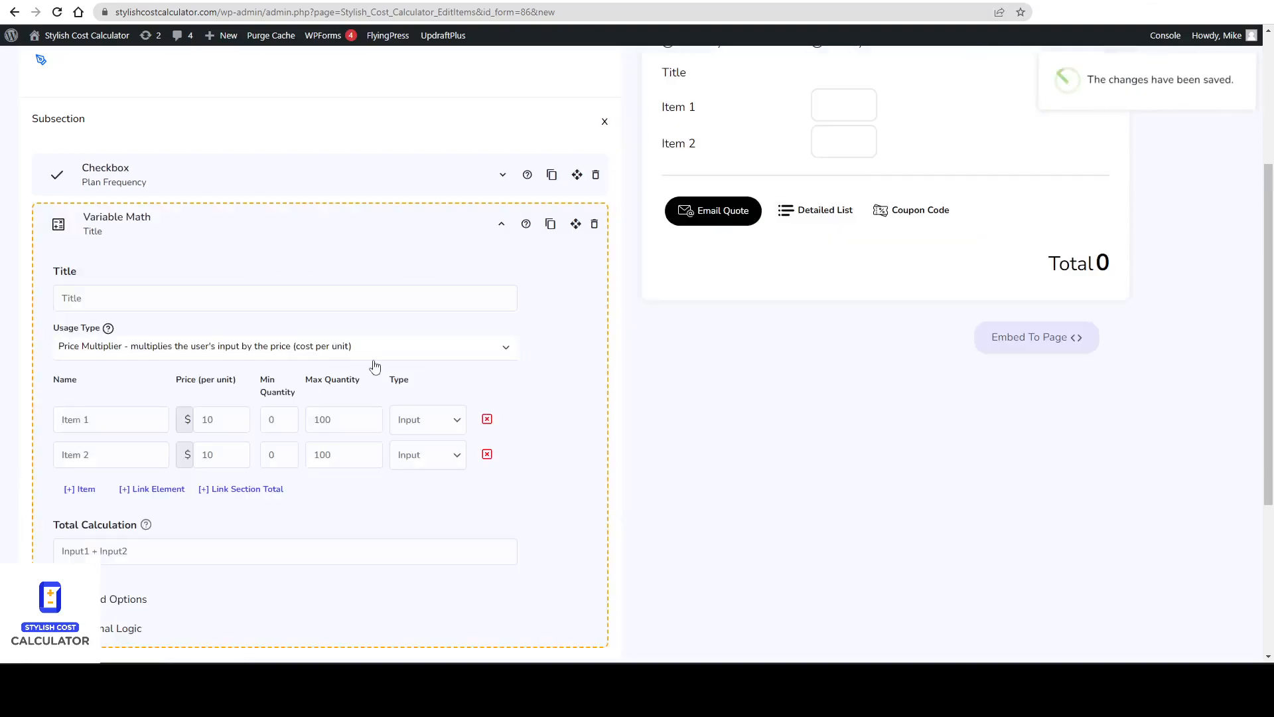
Rename the first Variable Math item to Contacts and delete the second item.
mouse_move(145, 525)
mouse_down()
mouse_move(50, 560)
mouse_move(146, 526)
mouse_up()
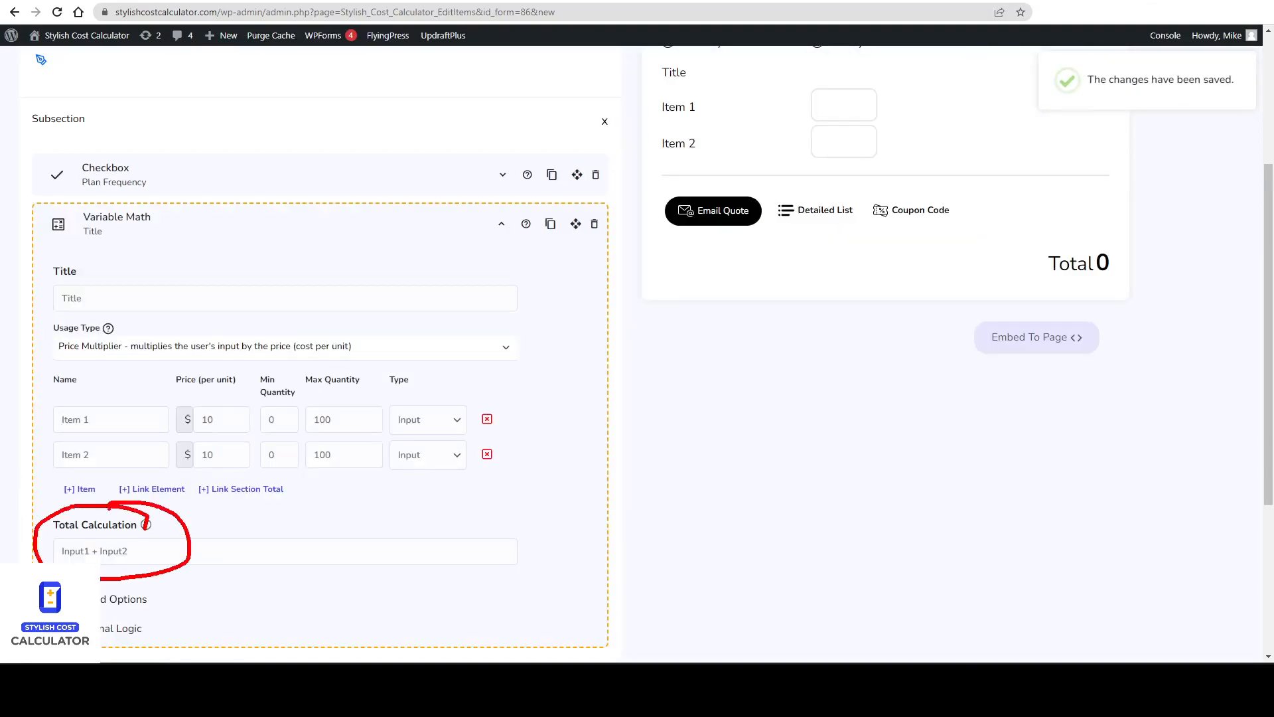
key(Escape)
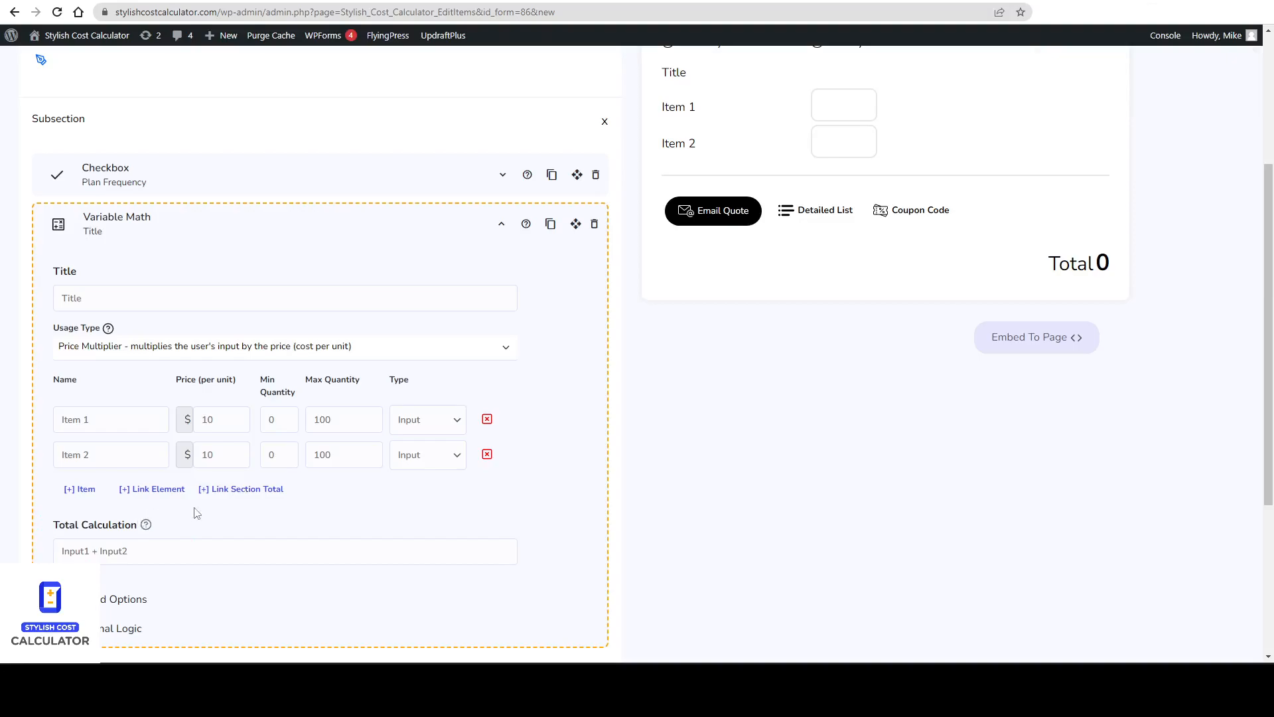
scroll(197, 513, down, 1)
drag(117, 231, 30, 245)
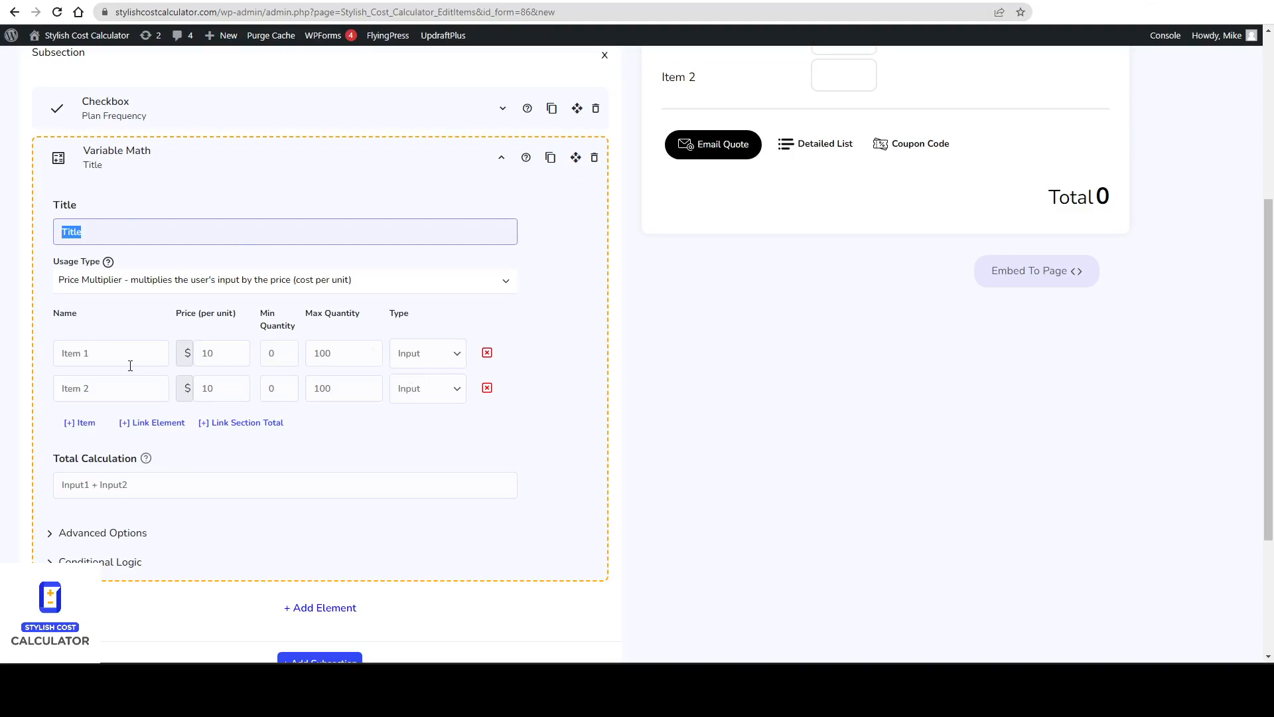
drag(131, 360, 55, 355)
text(Contacts)
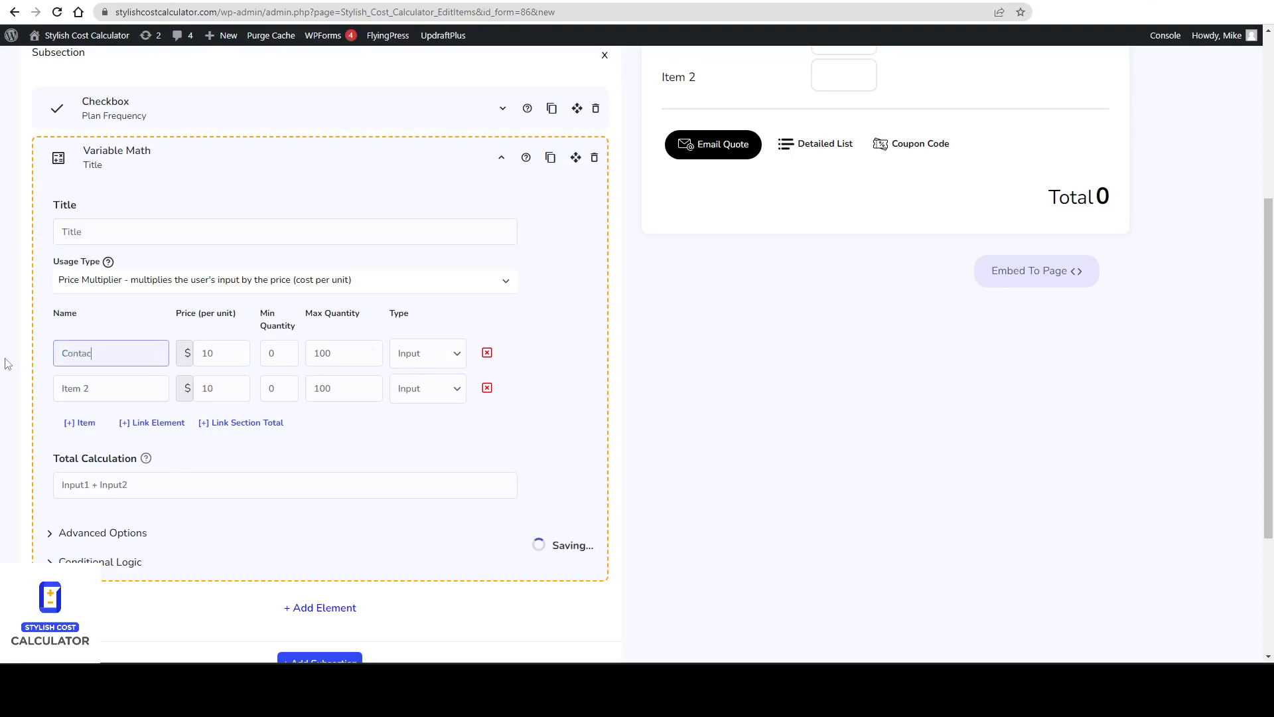
click(488, 389)
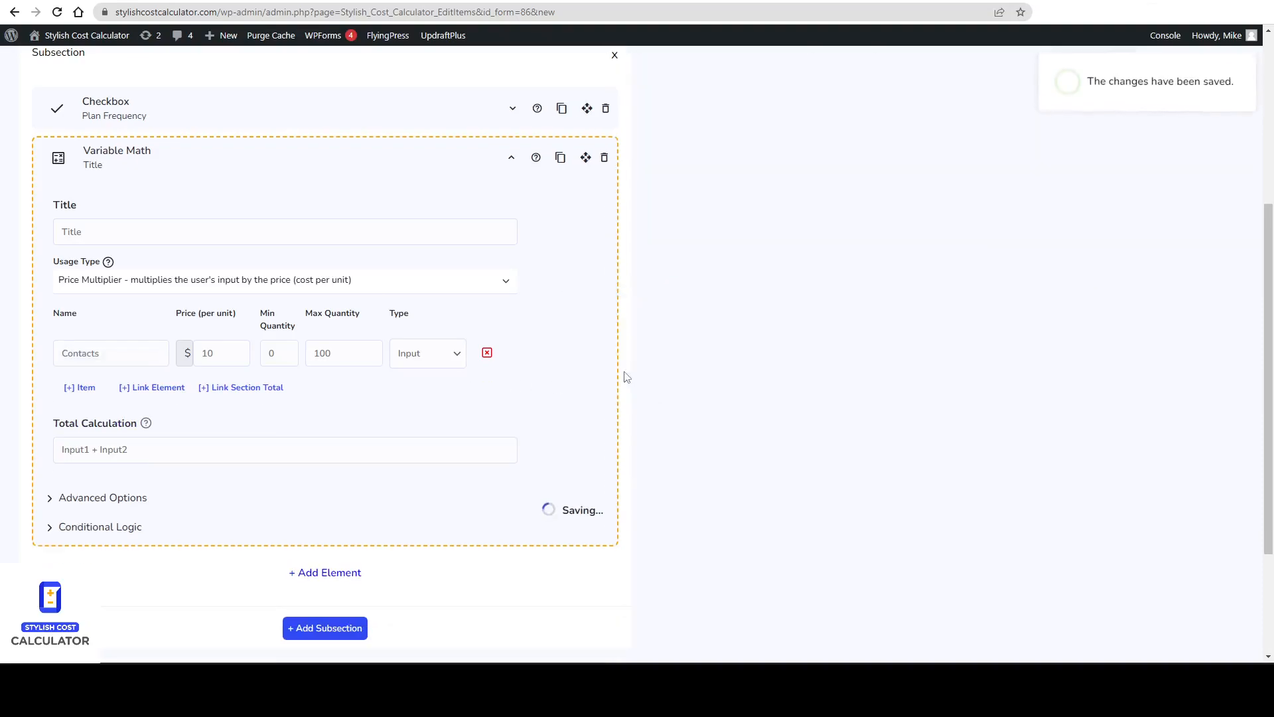
Set the Contacts item's price per unit to 1.89 and save the calculator.
click(231, 357)
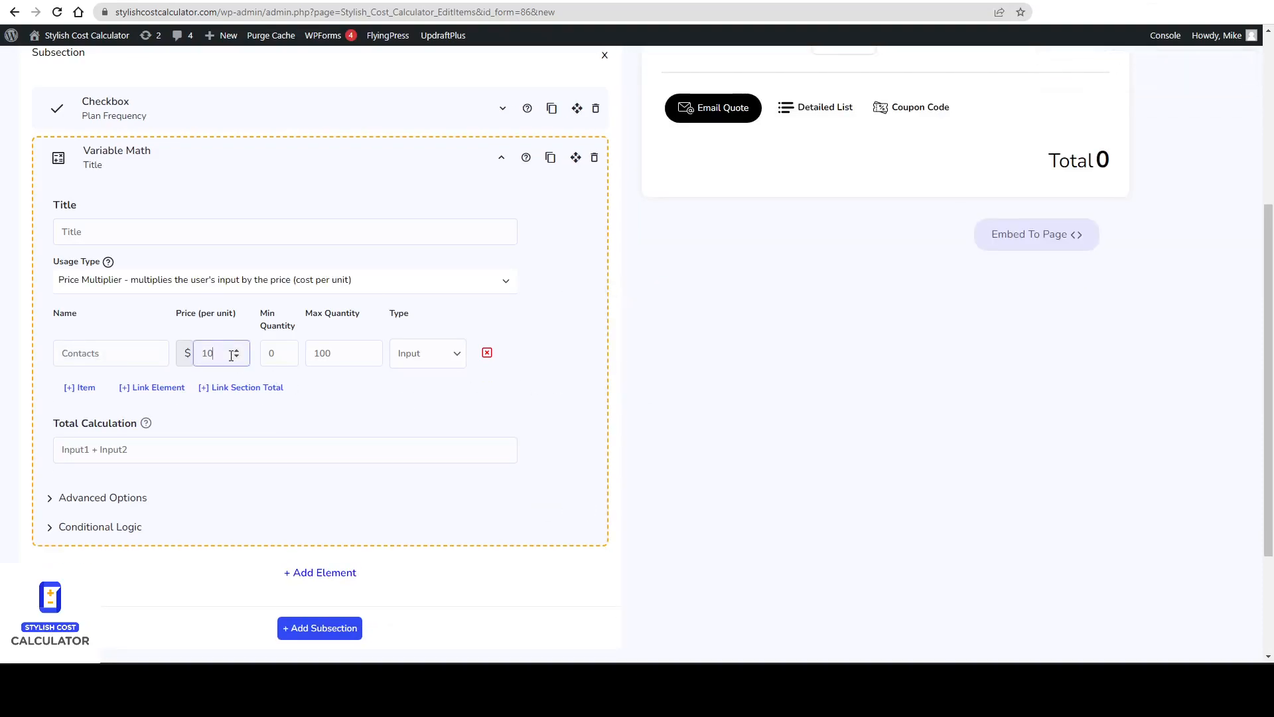
double_click(225, 356)
click(395, 1)
key(ctrl+a)
text(1)
text(1.89)
scroll(981, 313, up, 5)
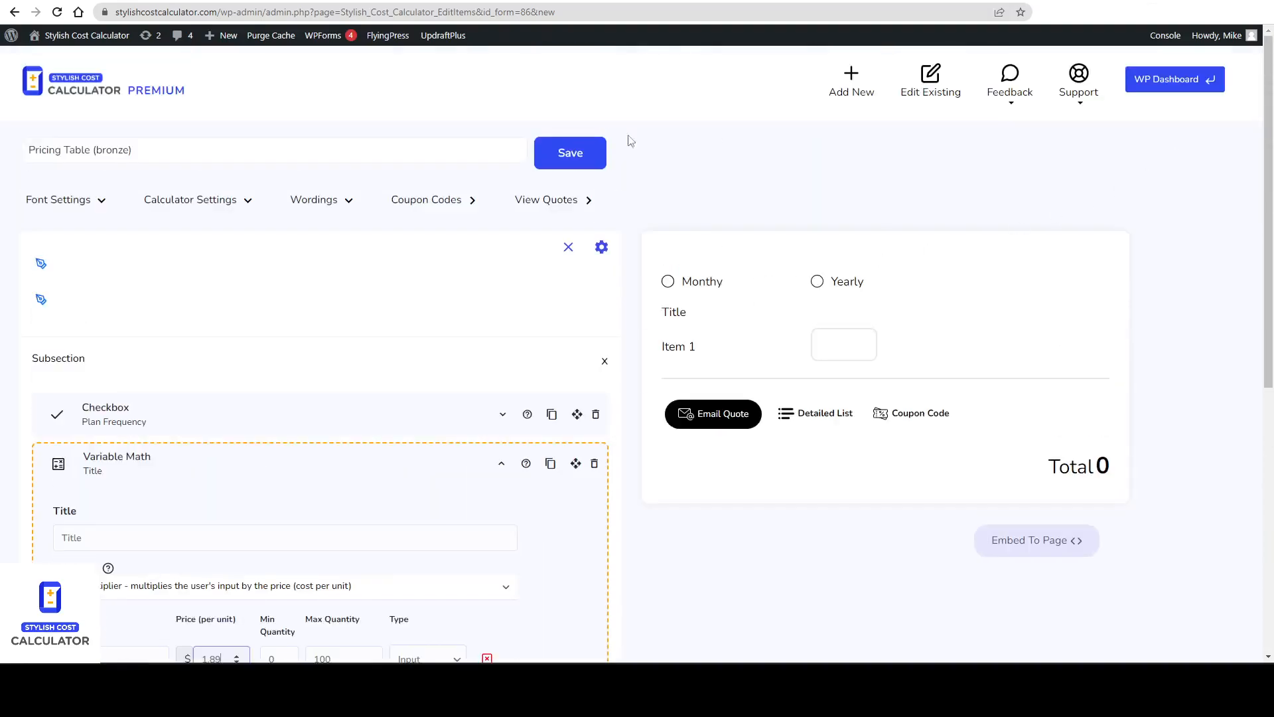
click(563, 155)
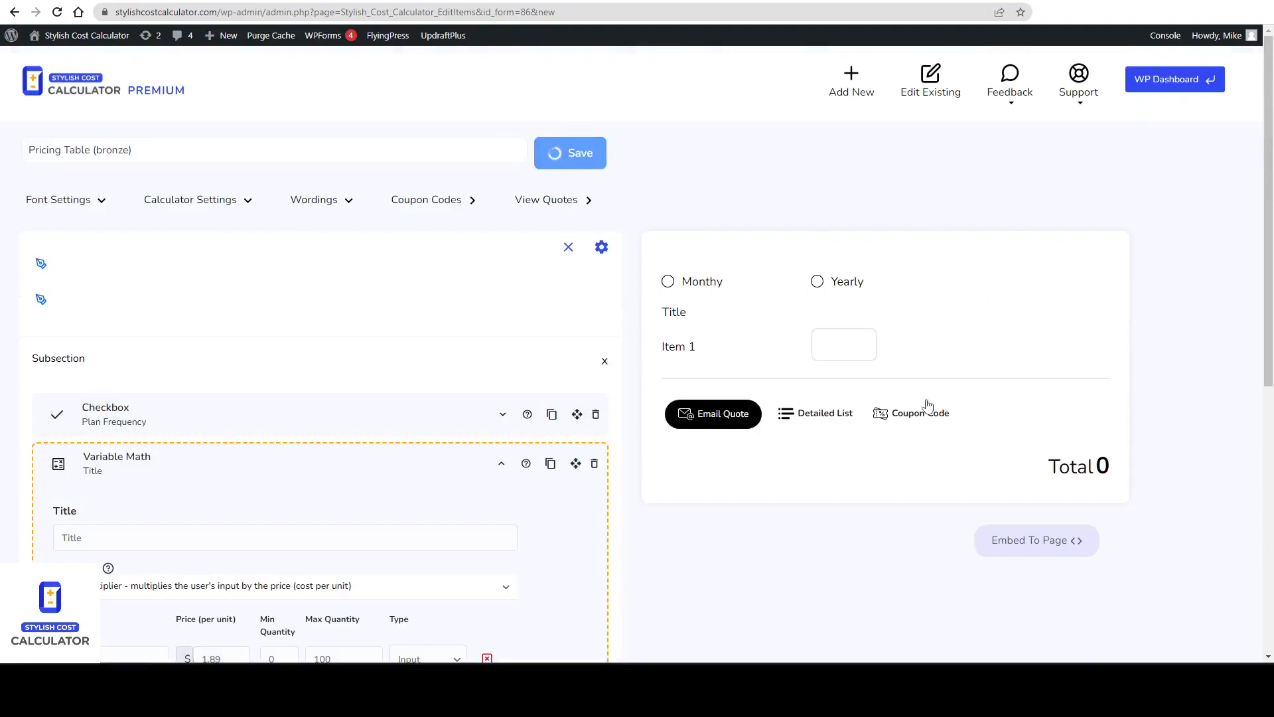
Enter 100 contacts in the calculator preview to test the total.
click(833, 349)
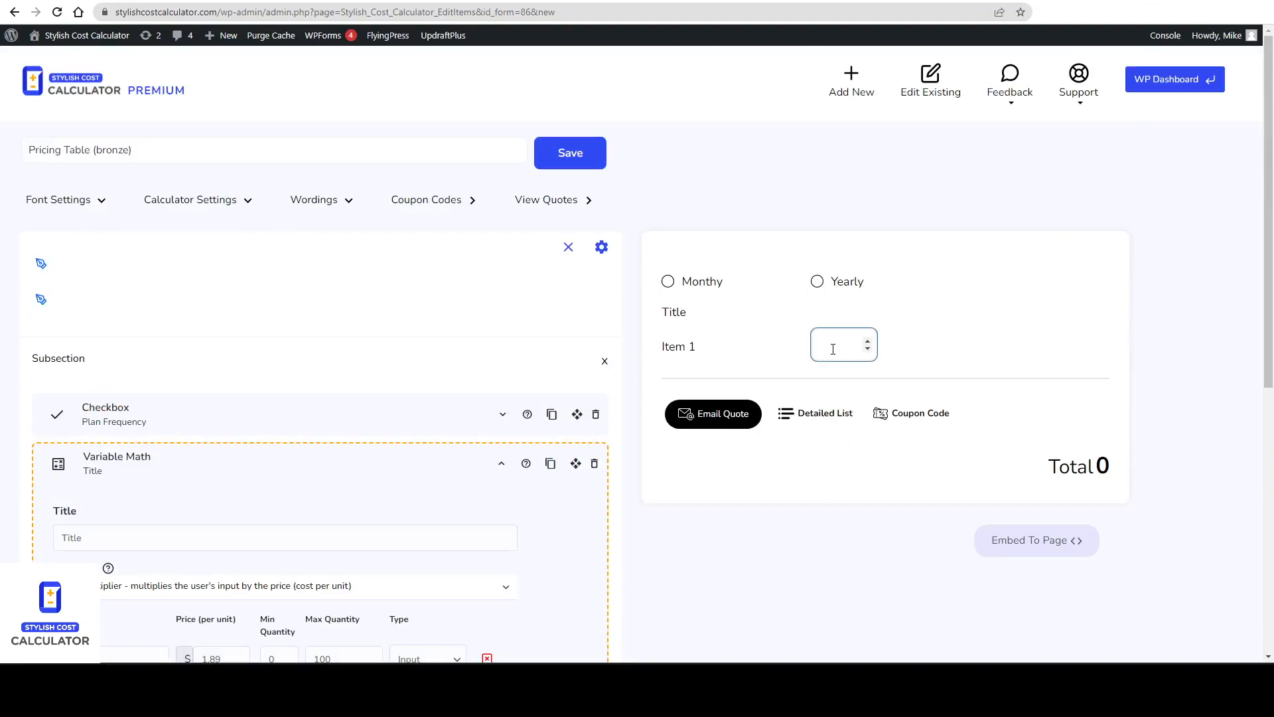
text(100)
click(1031, 347)
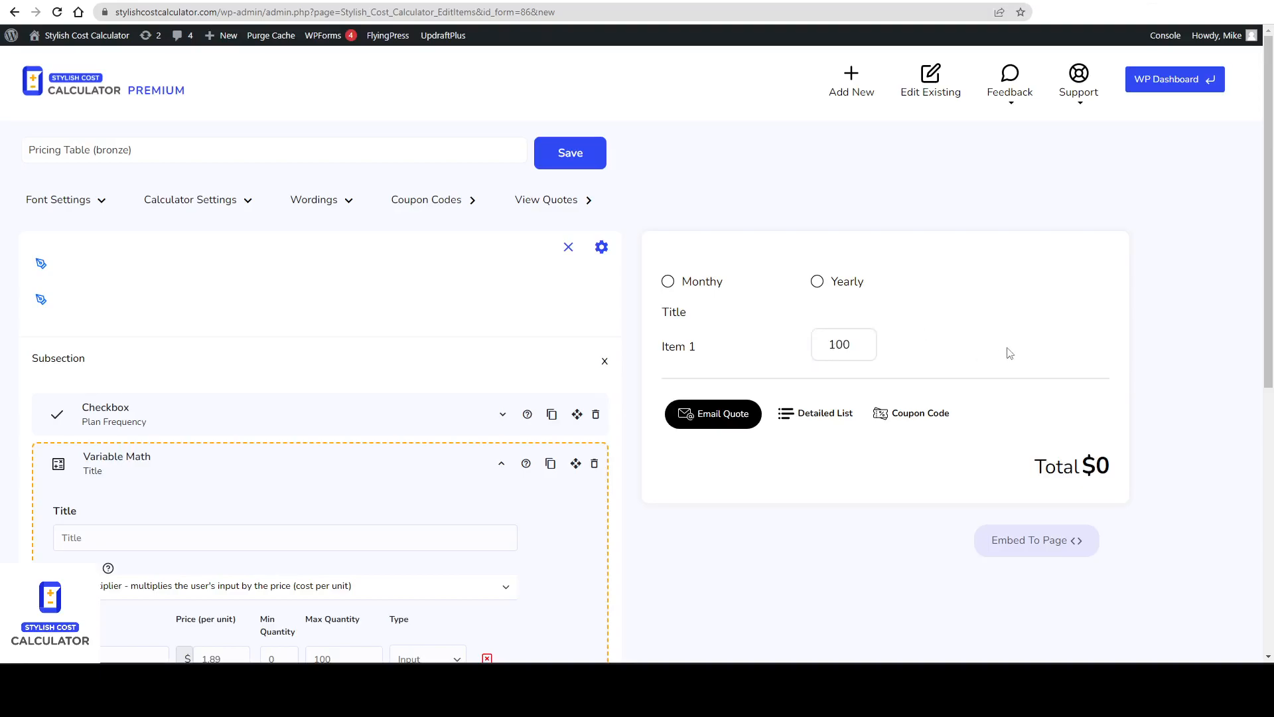
Set the Contacts item's maximum quantity to 10000.
click(863, 343)
scroll(965, 284, down, 4)
click(345, 397)
key(BackSpace)
key(BackSpace)
key(BackSpace)
text(10000)
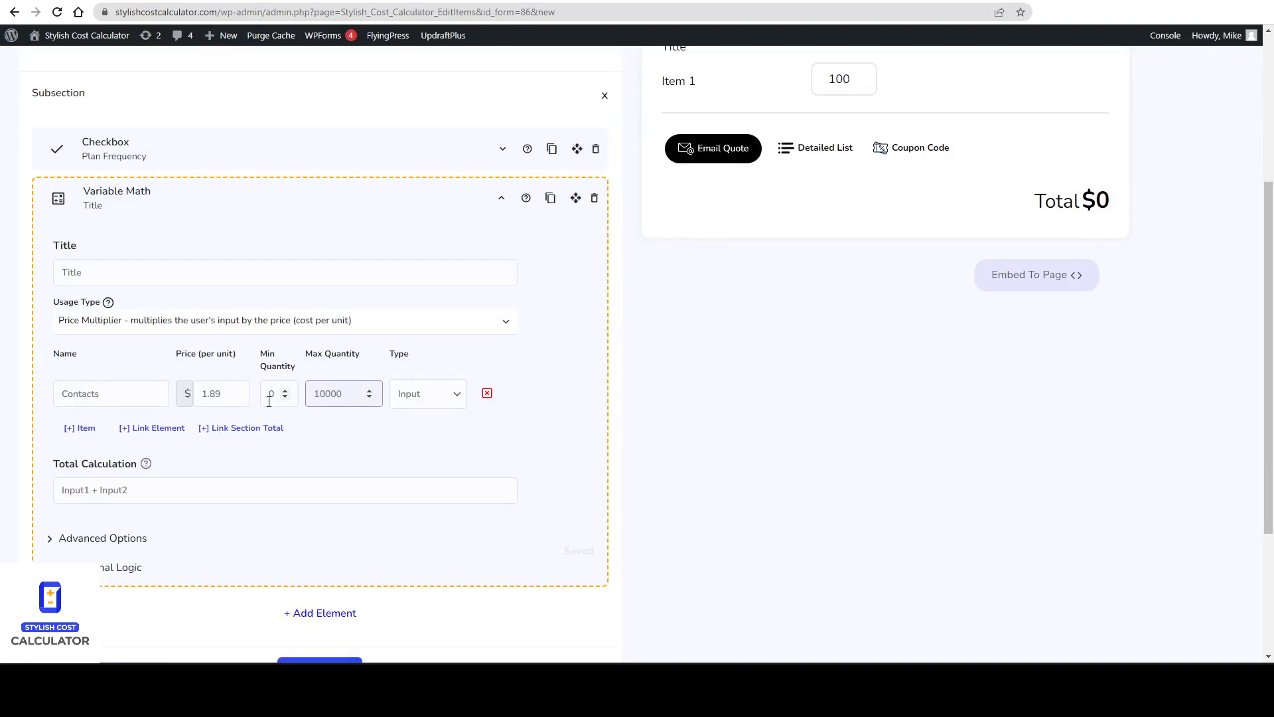
Change the Contacts price per unit to .189 and save the calculator.
scroll(691, 190, up, 3)
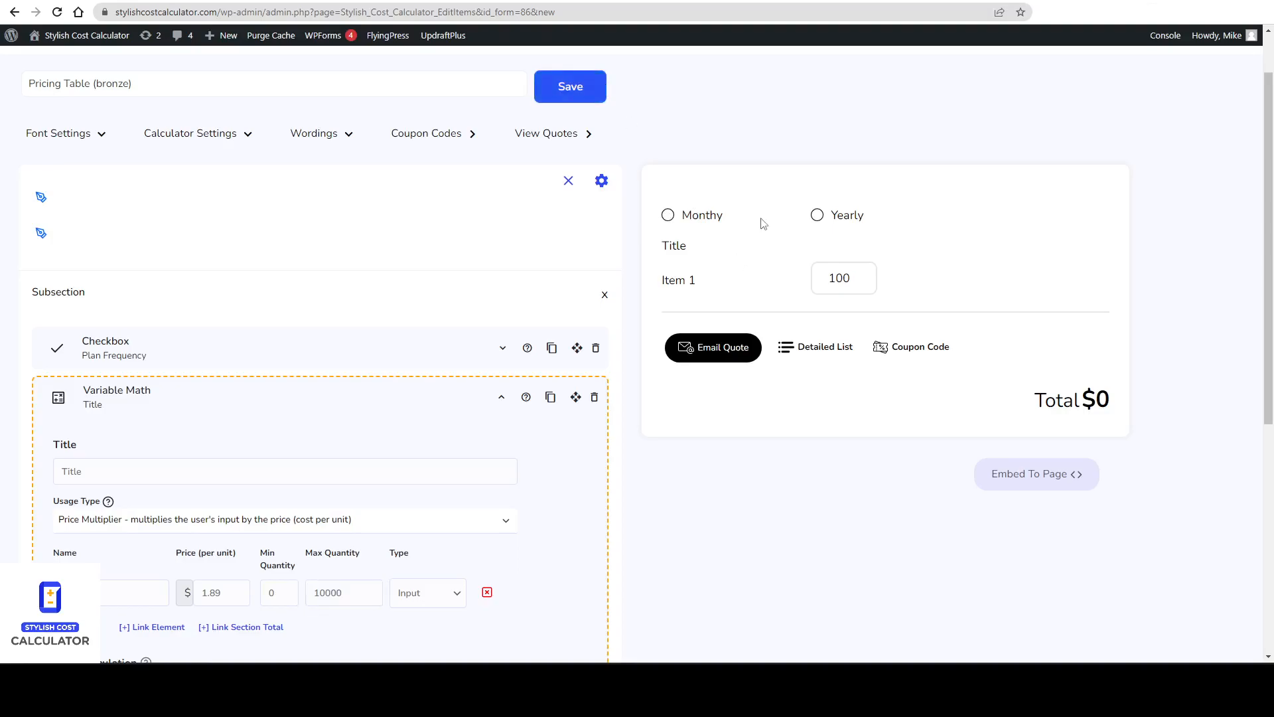
scroll(213, 398, down, 3)
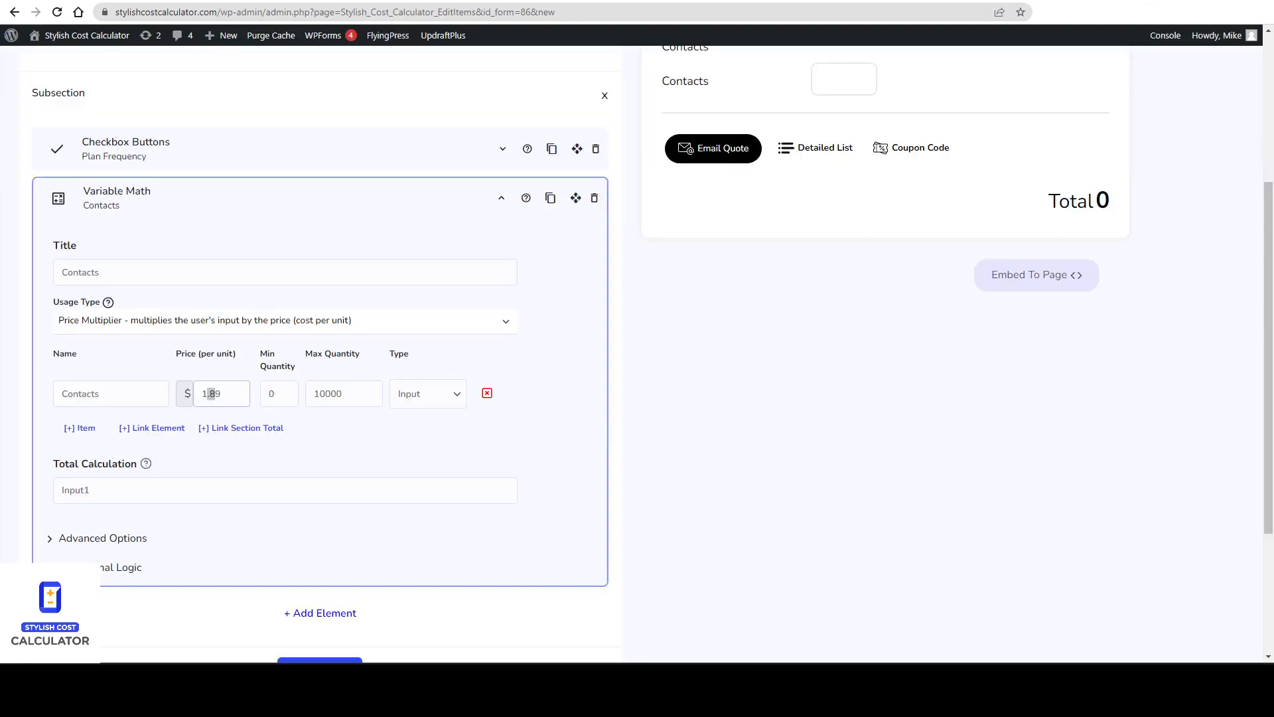
click(212, 399)
key(BackSpace)
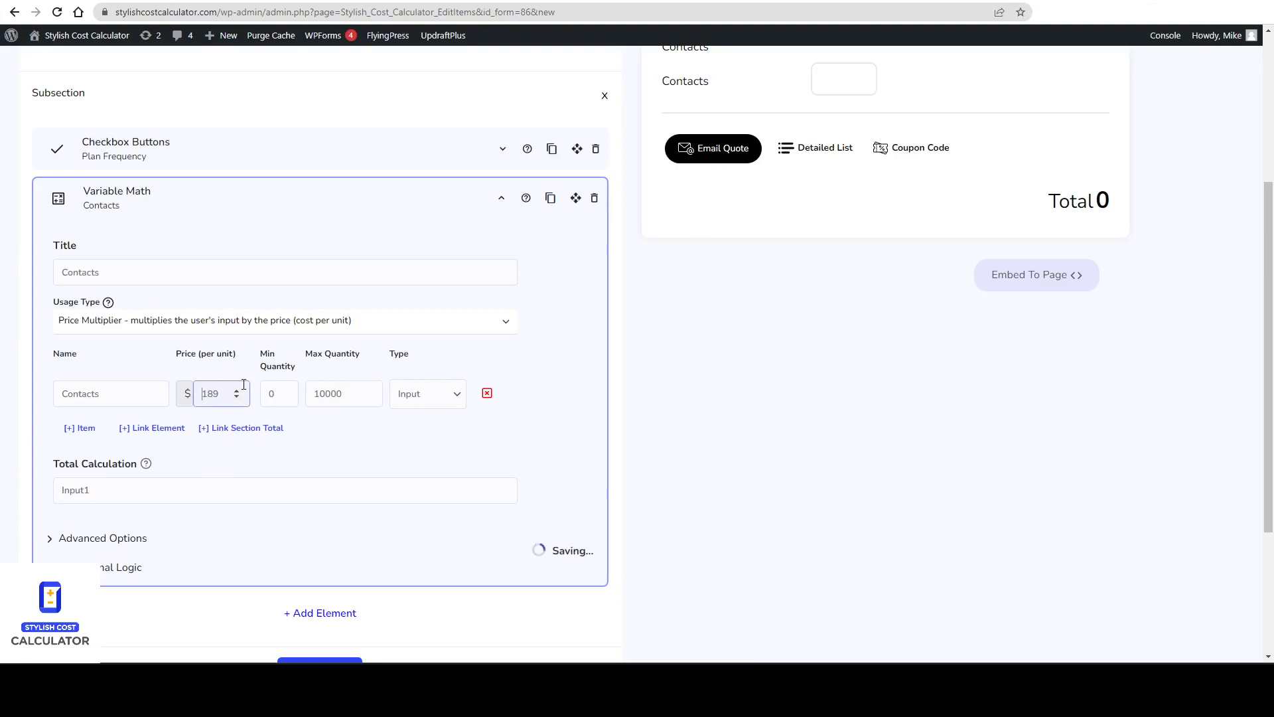
text(.)
drag(96, 481, 52, 473)
key(Escape)
scroll(278, 425, up, 4)
click(572, 157)
scroll(390, 438, down, 3)
scroll(386, 446, down, 2)
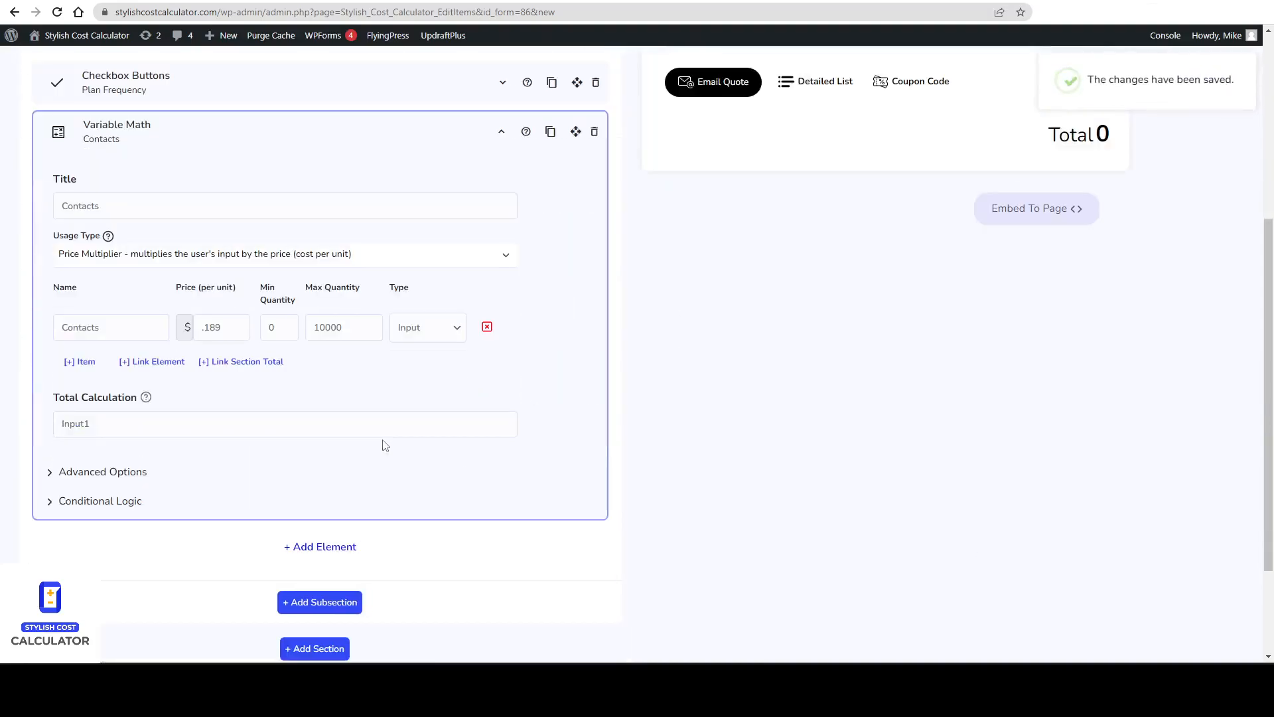
Enter 1000 contacts in the calculator preview to test the total.
scroll(384, 445, up, 3)
click(828, 211)
text(1000)
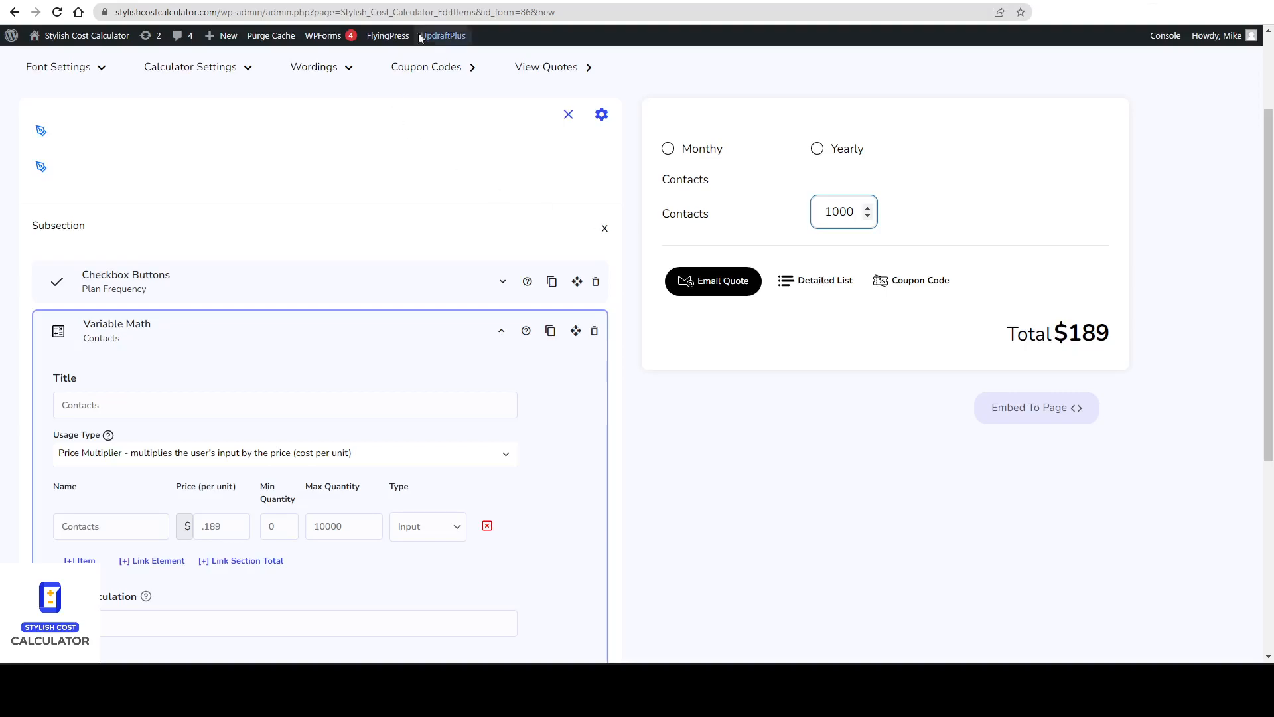
Compare with Keap's Pro pricing and title the Variable Math element Monthly.
click(339, 1)
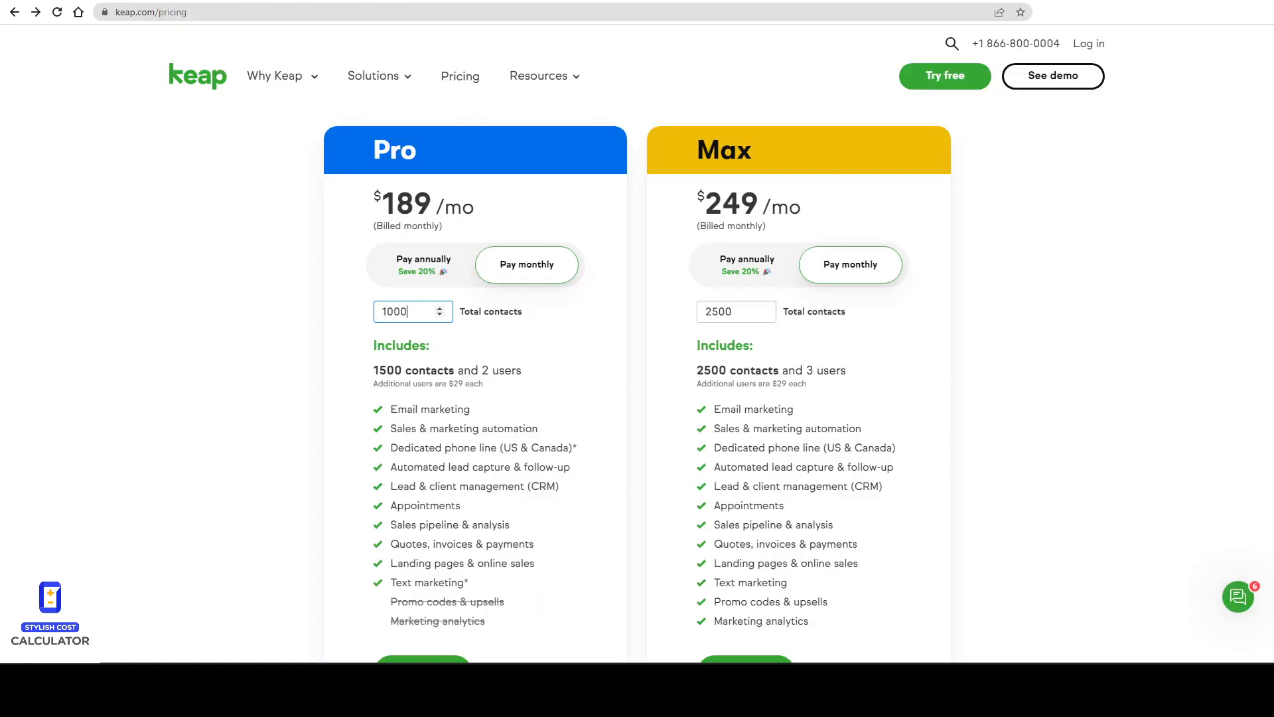
click(153, 2)
scroll(495, 341, down, 2)
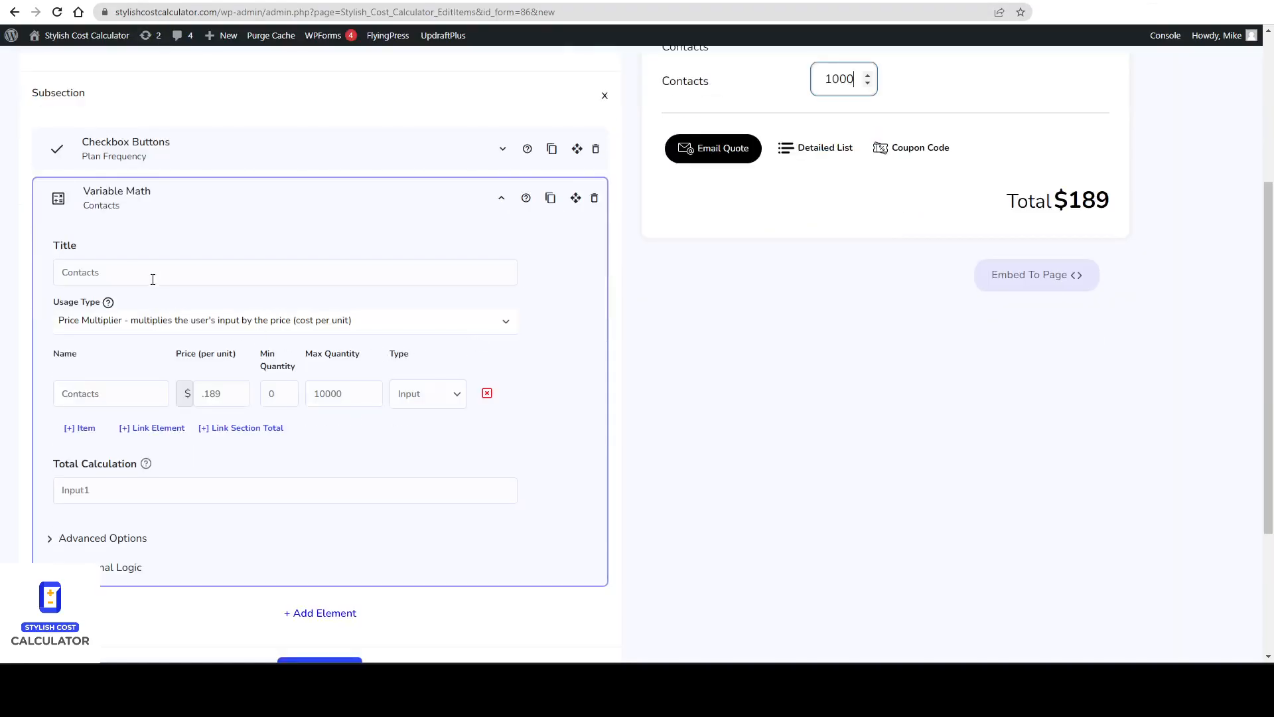
triple_click(240, 284)
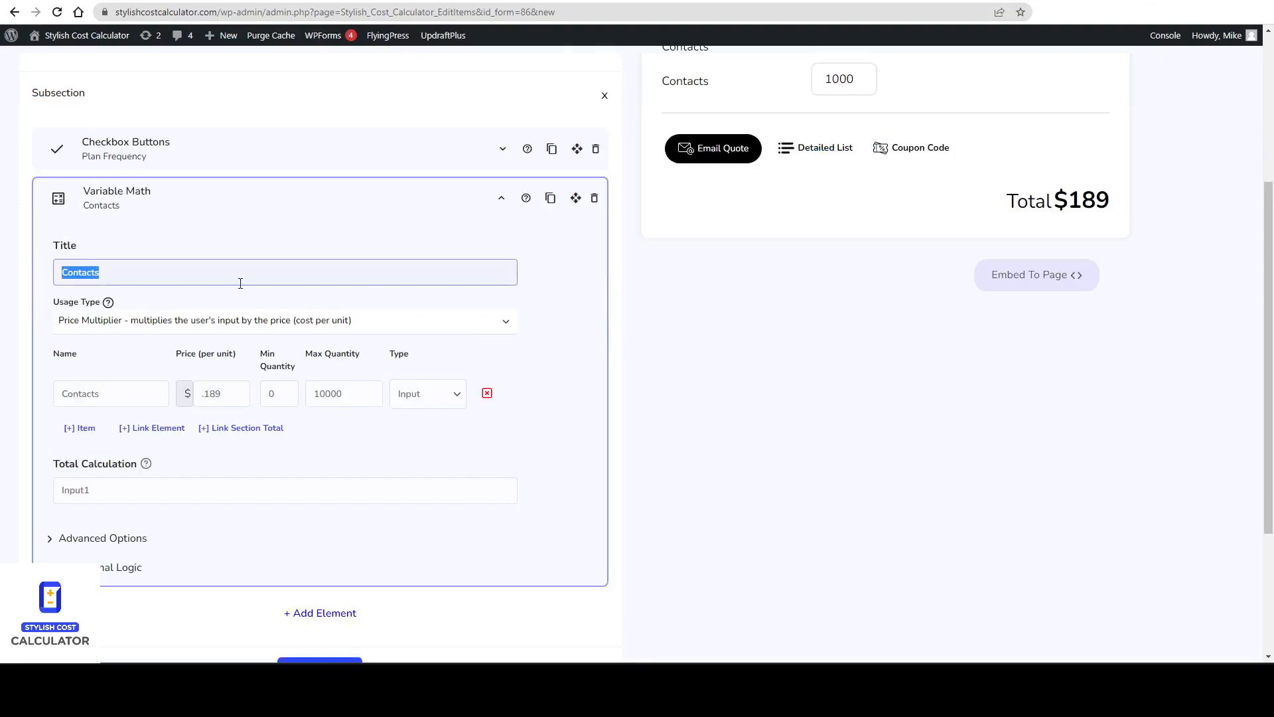
text(Monm)
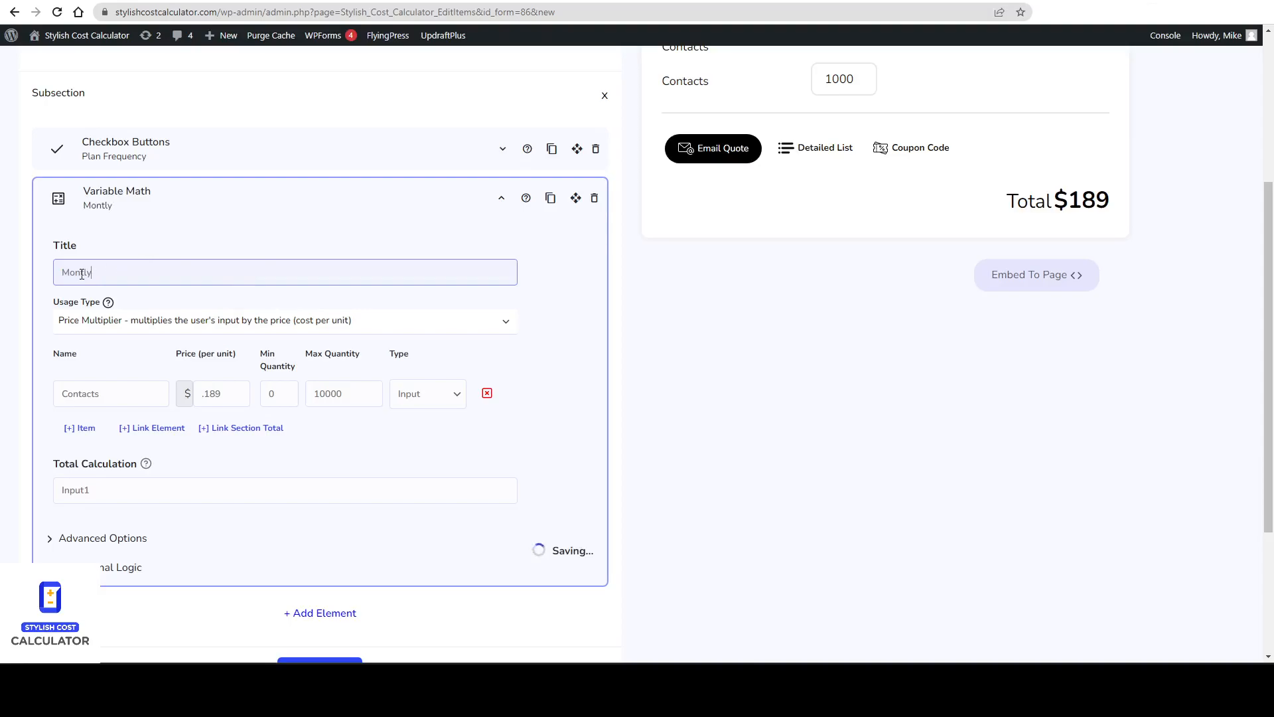
text(h)
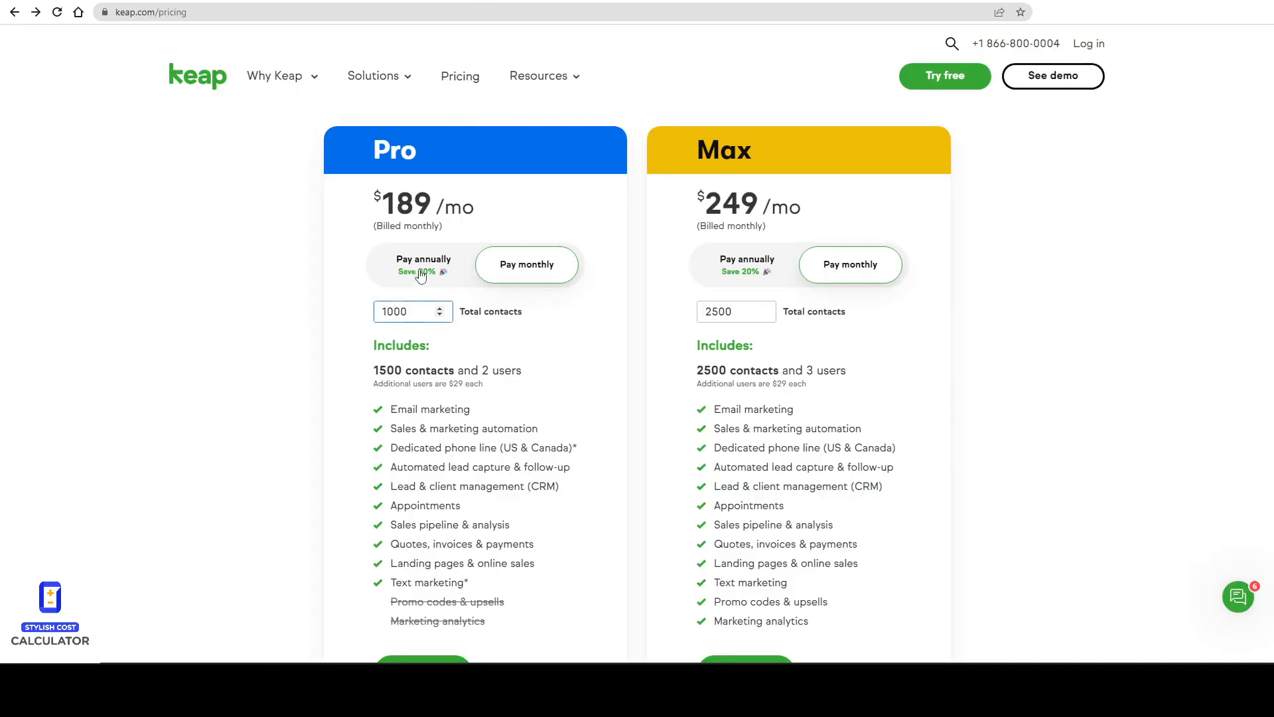
Check Keap's annual Pro price and duplicate the Monthly Variable Math element.
click(420, 269)
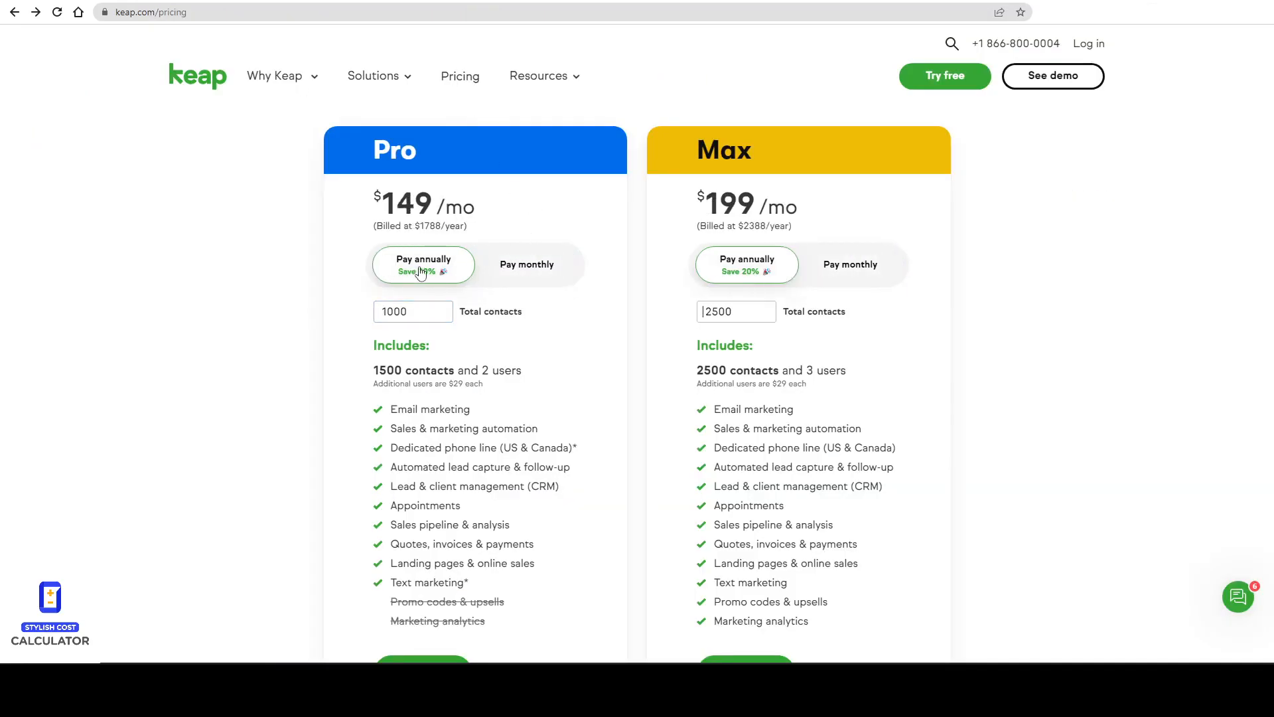
drag(375, 199, 527, 213)
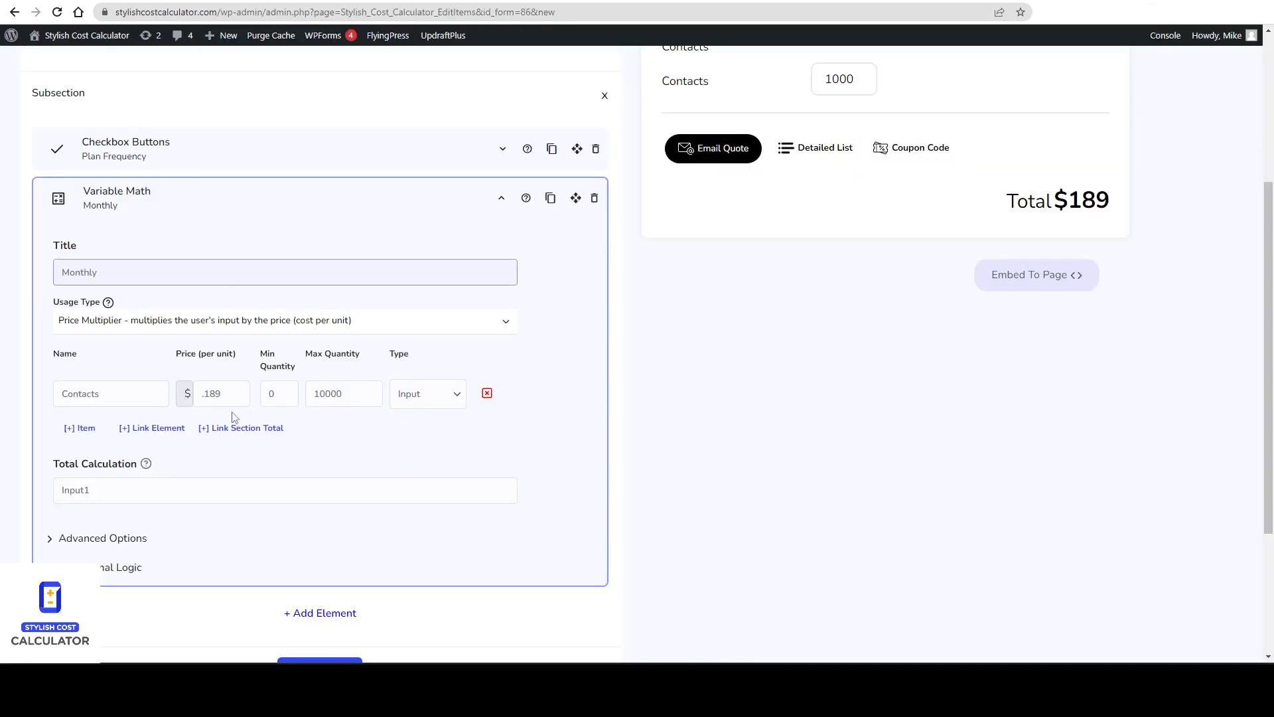
click(379, 207)
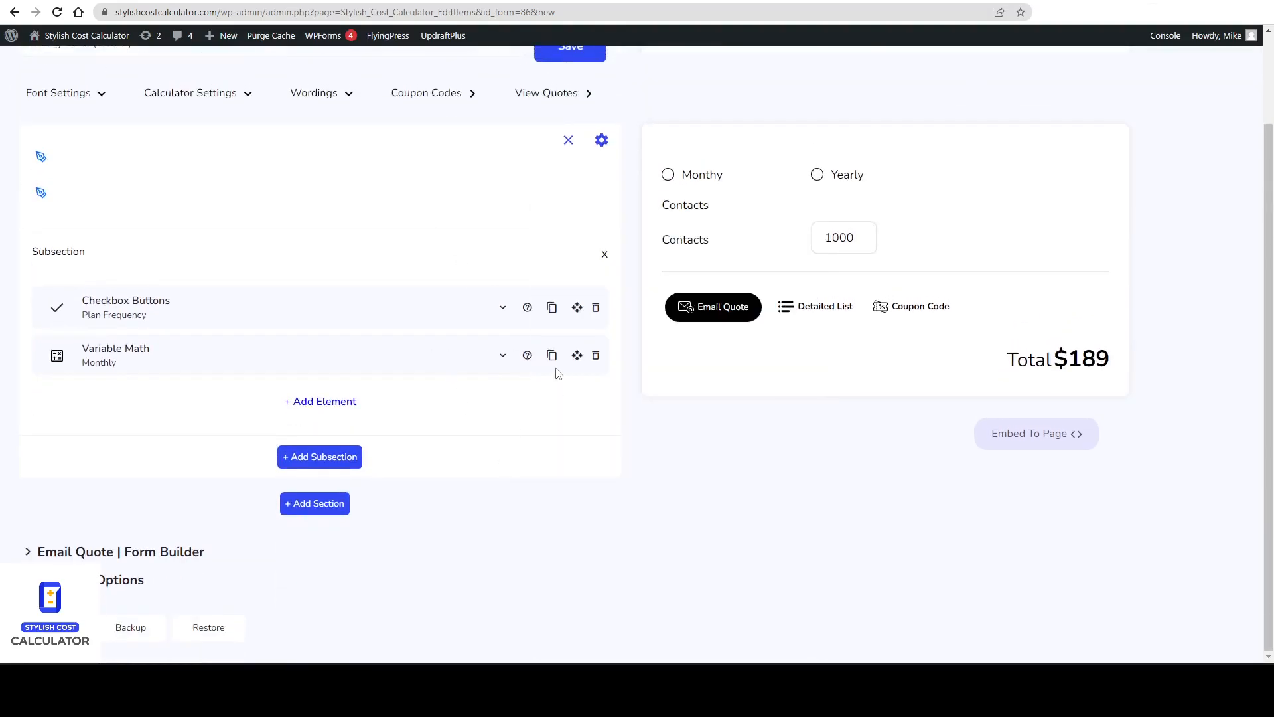
click(551, 358)
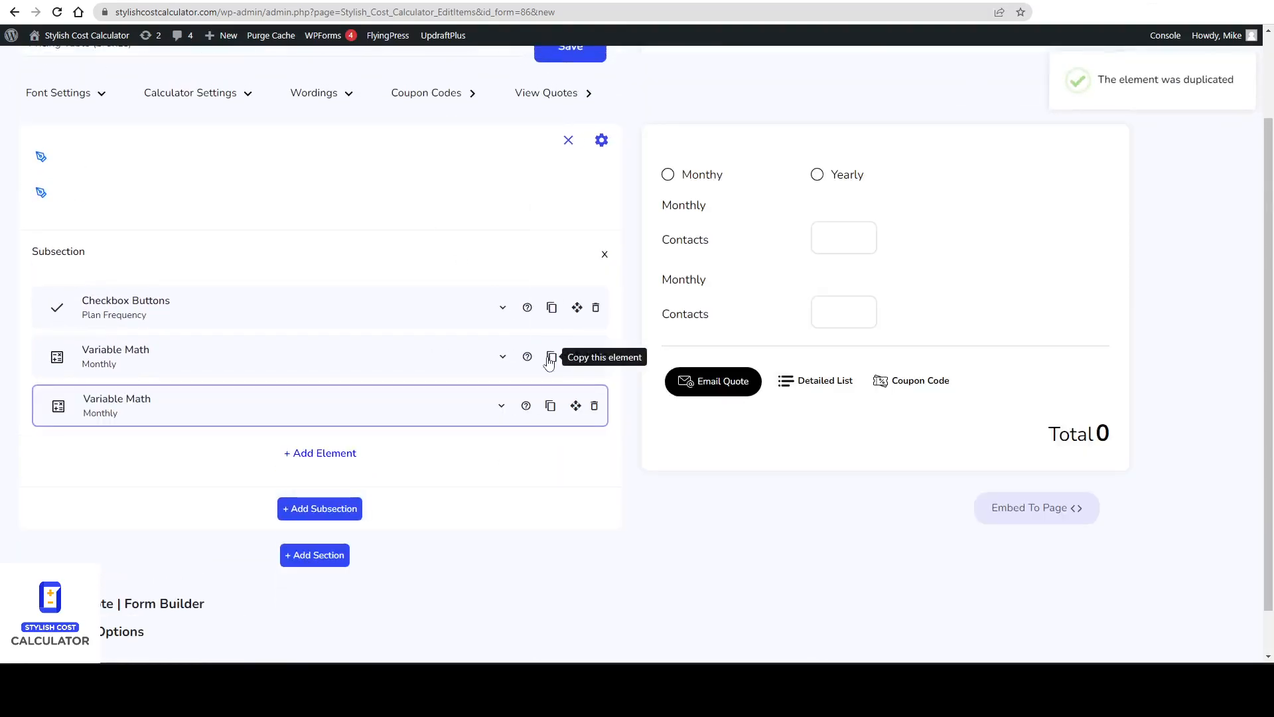
Title the duplicated Variable Math element Yearly.
click(149, 409)
mouse_move(138, 474)
mouse_down()
mouse_move(222, 472)
mouse_move(125, 479)
mouse_up()
text(Yearly)
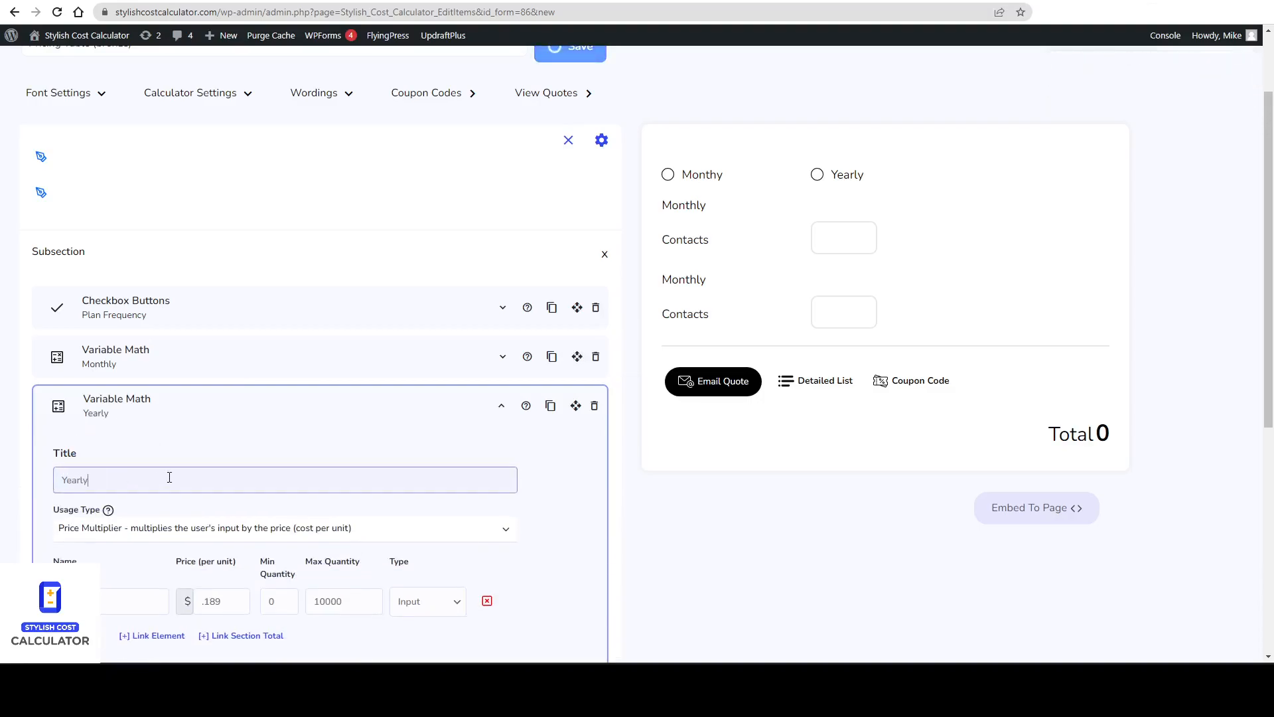
Set the Yearly element's Contacts price per unit to .149, matching Keap's annual price.
scroll(170, 477, down, 2)
click(208, 469)
key(Delete)
click(332, 0)
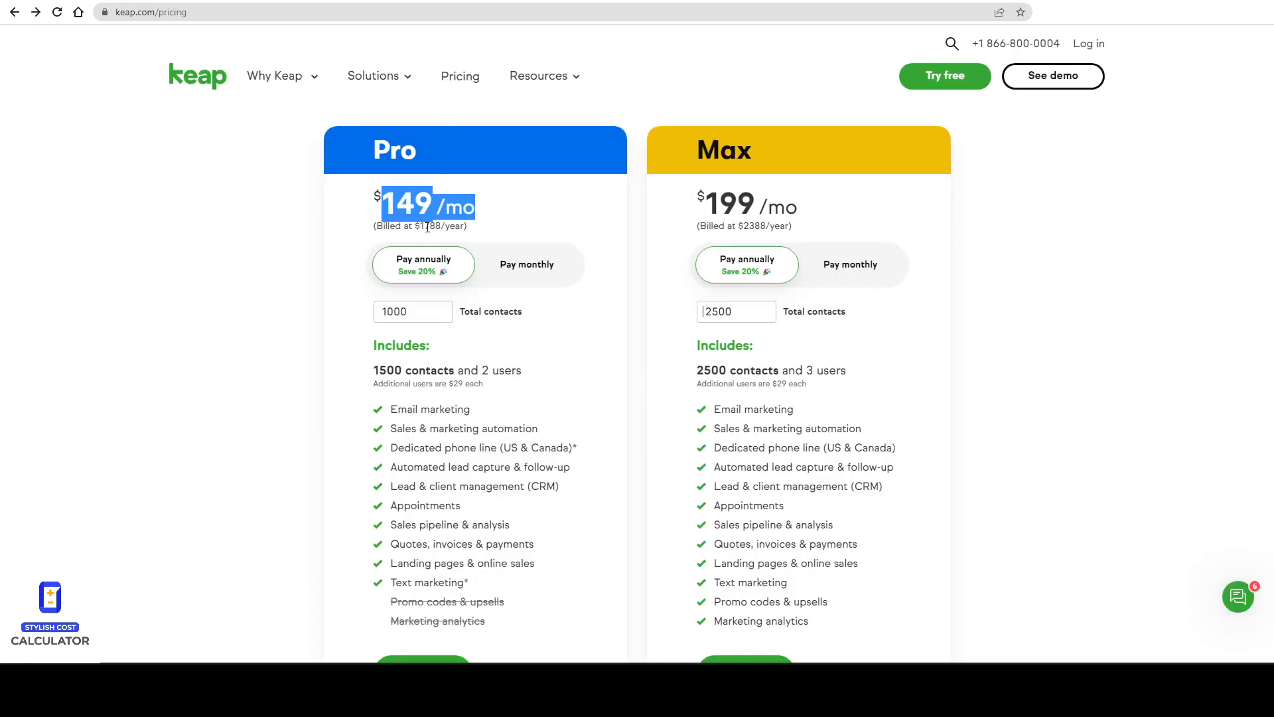
drag(384, 208, 413, 210)
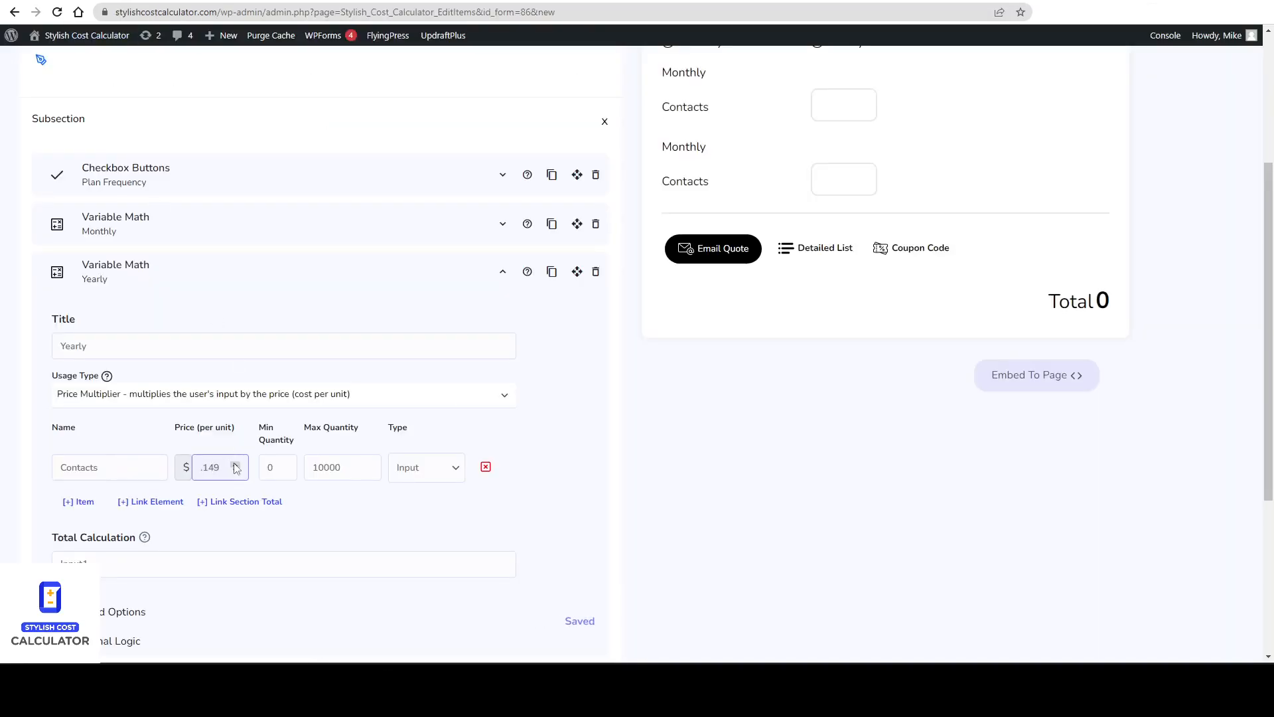
scroll(244, 469, down, 2)
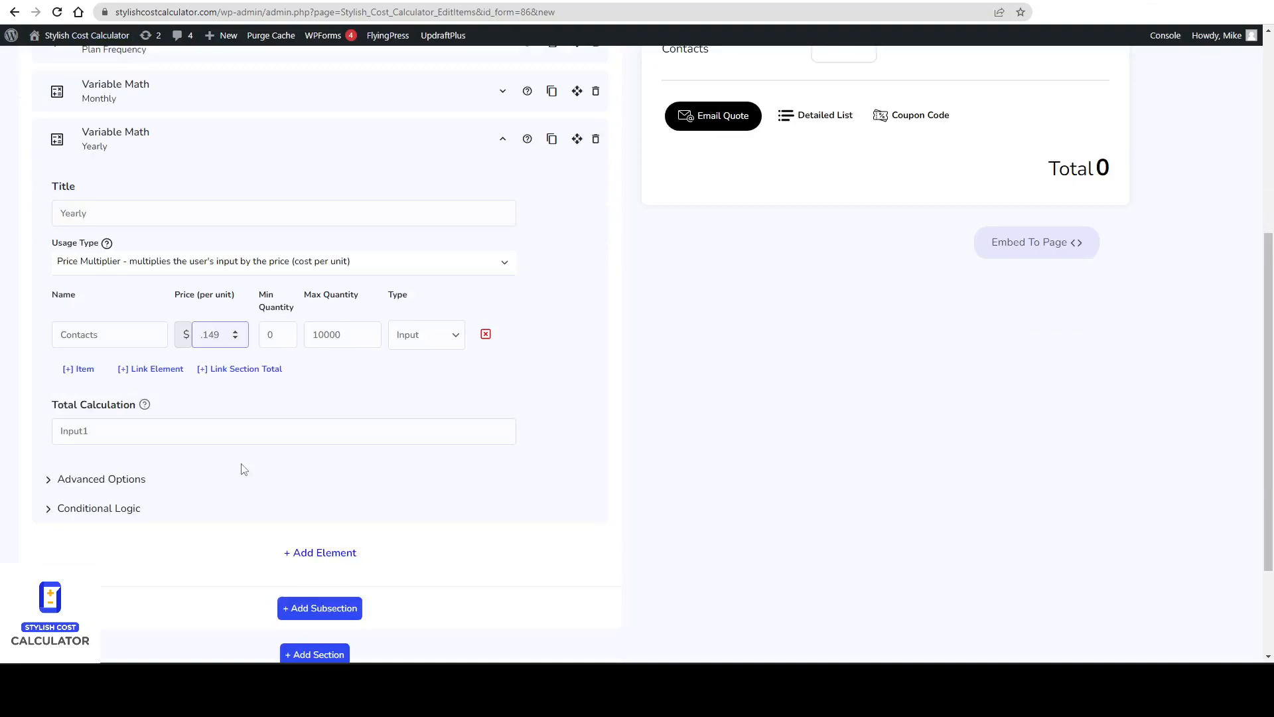
scroll(244, 469, up, 2)
scroll(206, 412, down, 3)
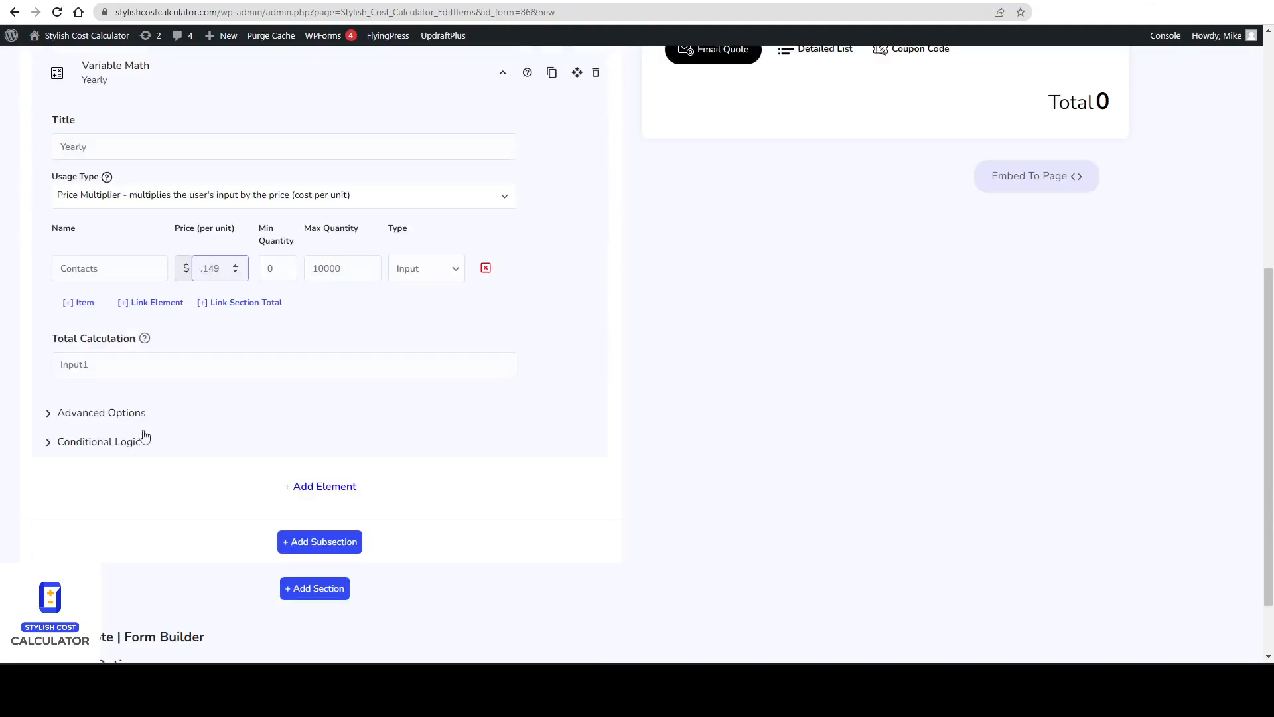
Add conditional logic so the Yearly element shows only when Yearly is selected.
click(101, 446)
click(143, 473)
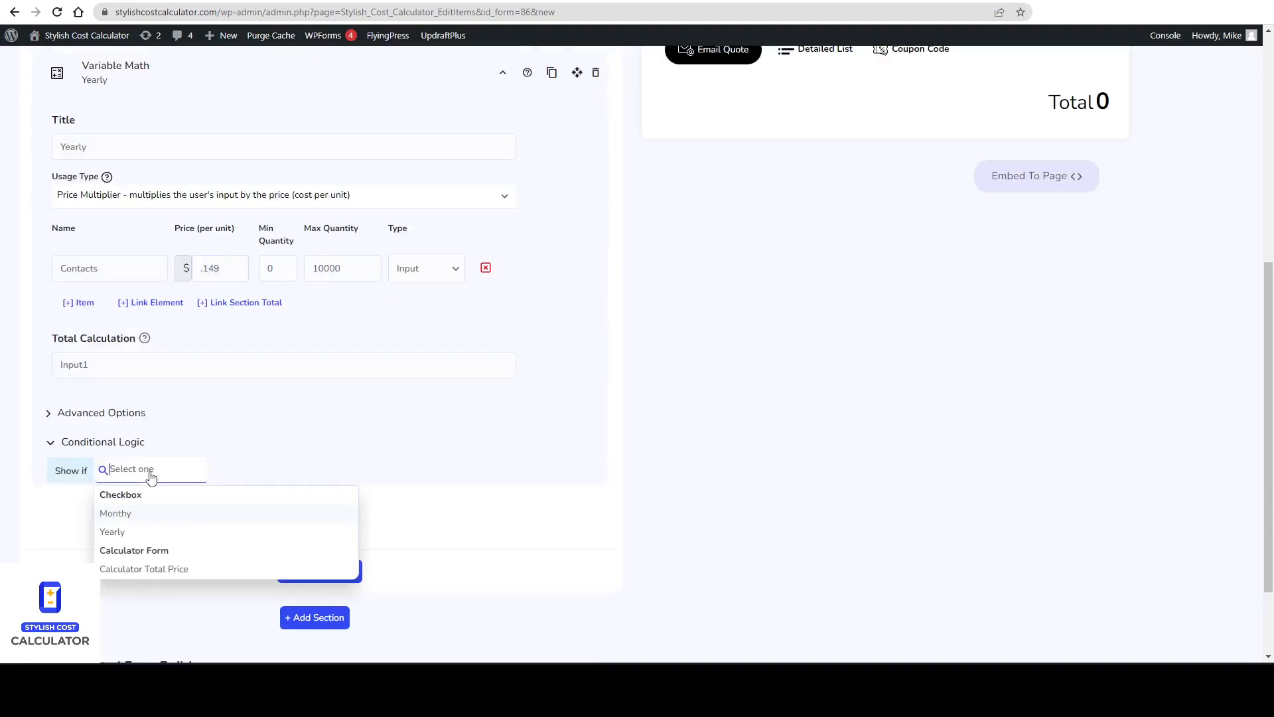
click(157, 531)
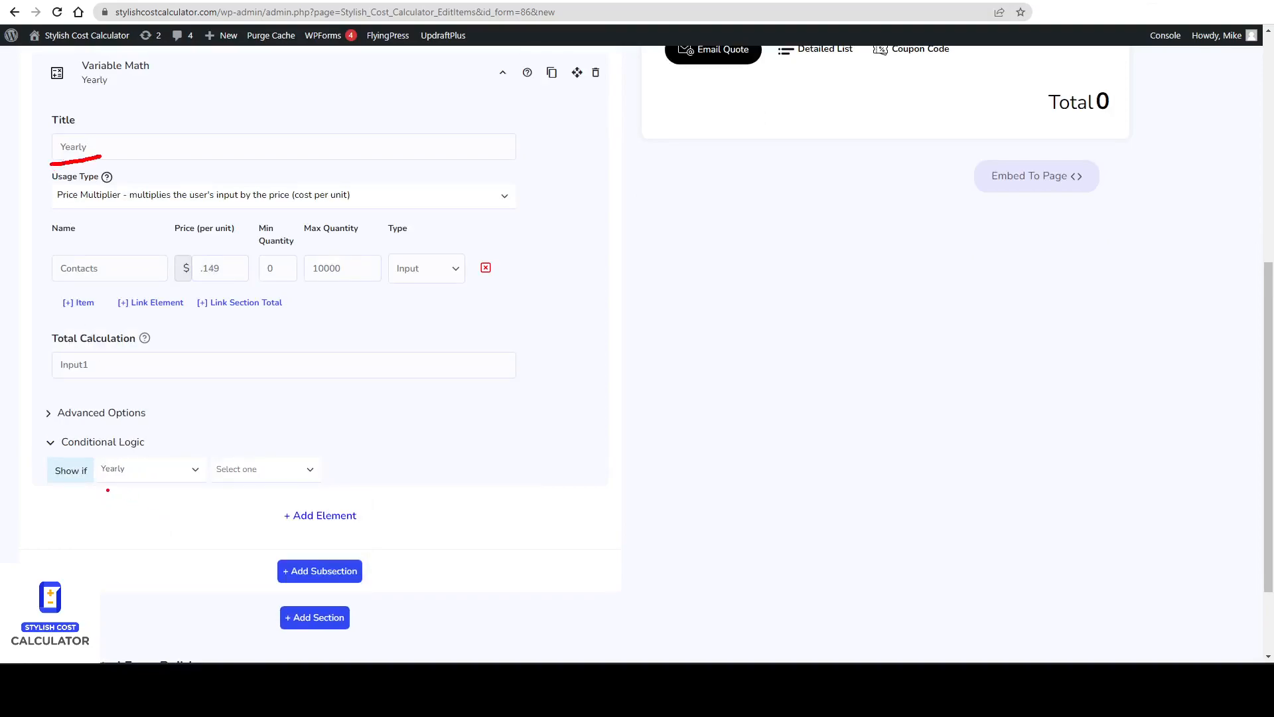
click(245, 475)
click(250, 494)
click(351, 470)
scroll(367, 477, up, 4)
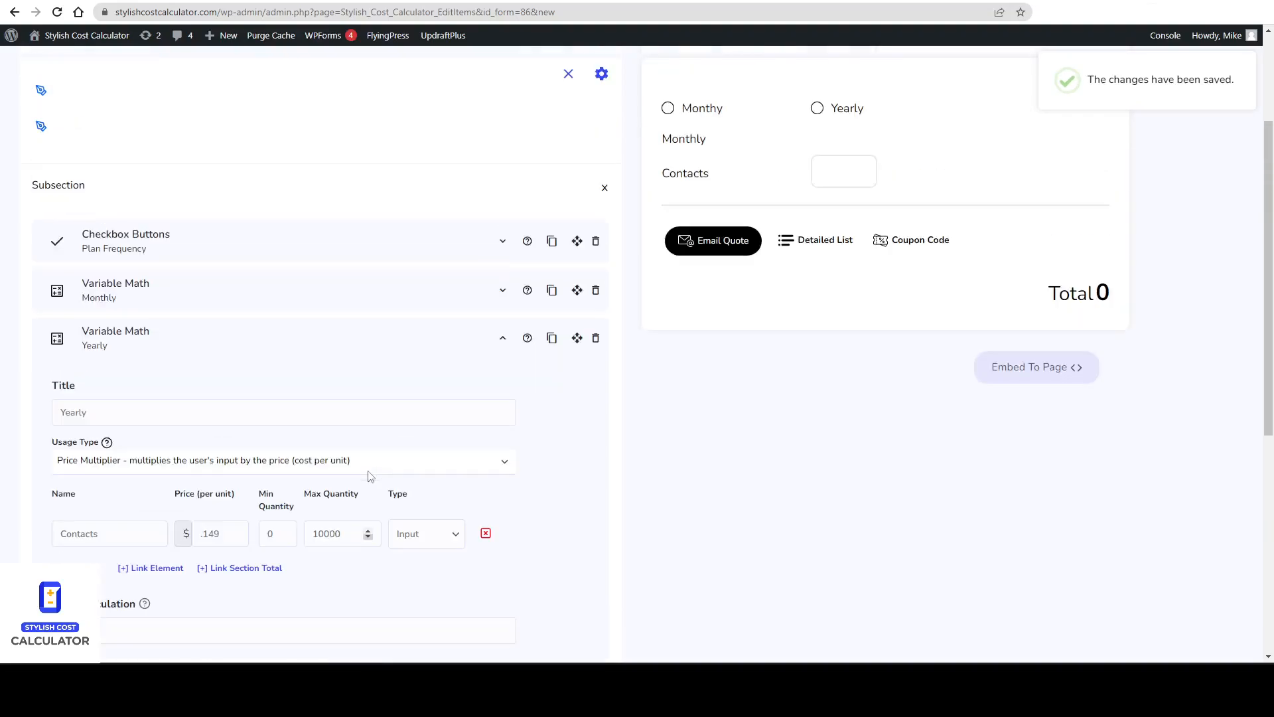
Add conditional logic so the Monthly element shows only when Monthy is Checked, then save the calculator.
click(188, 297)
scroll(166, 517, down, 1)
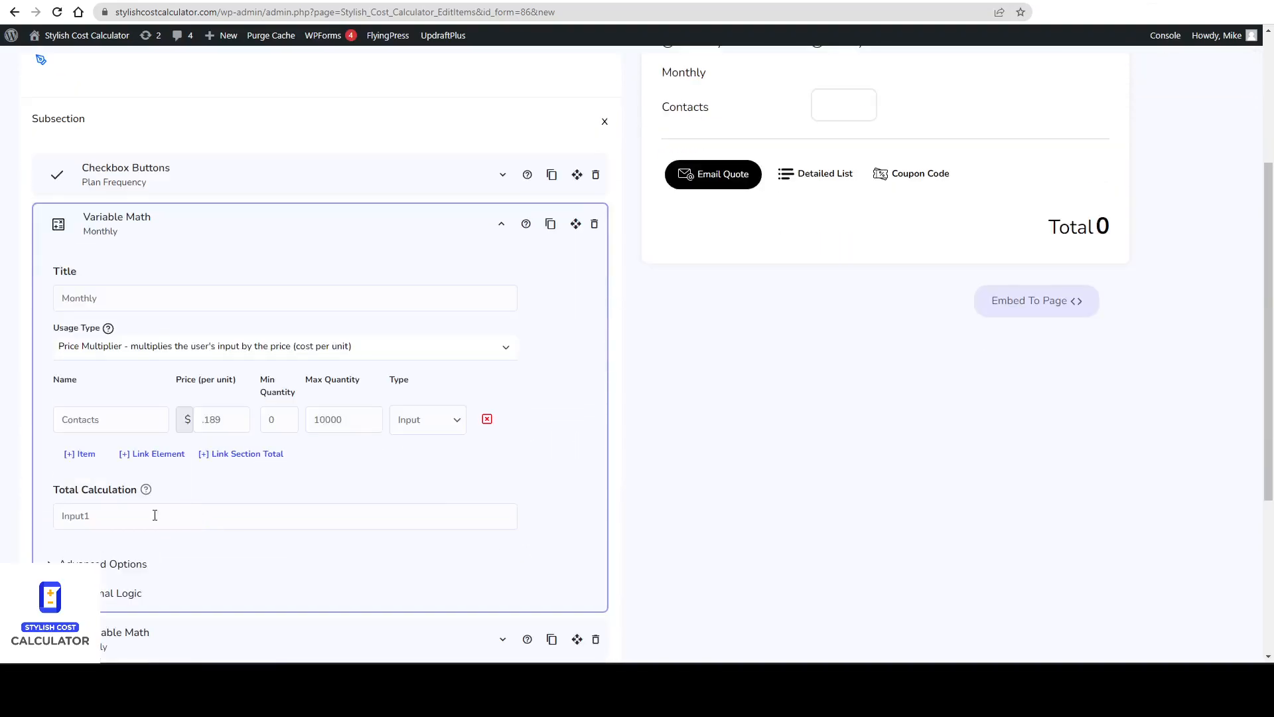
click(120, 592)
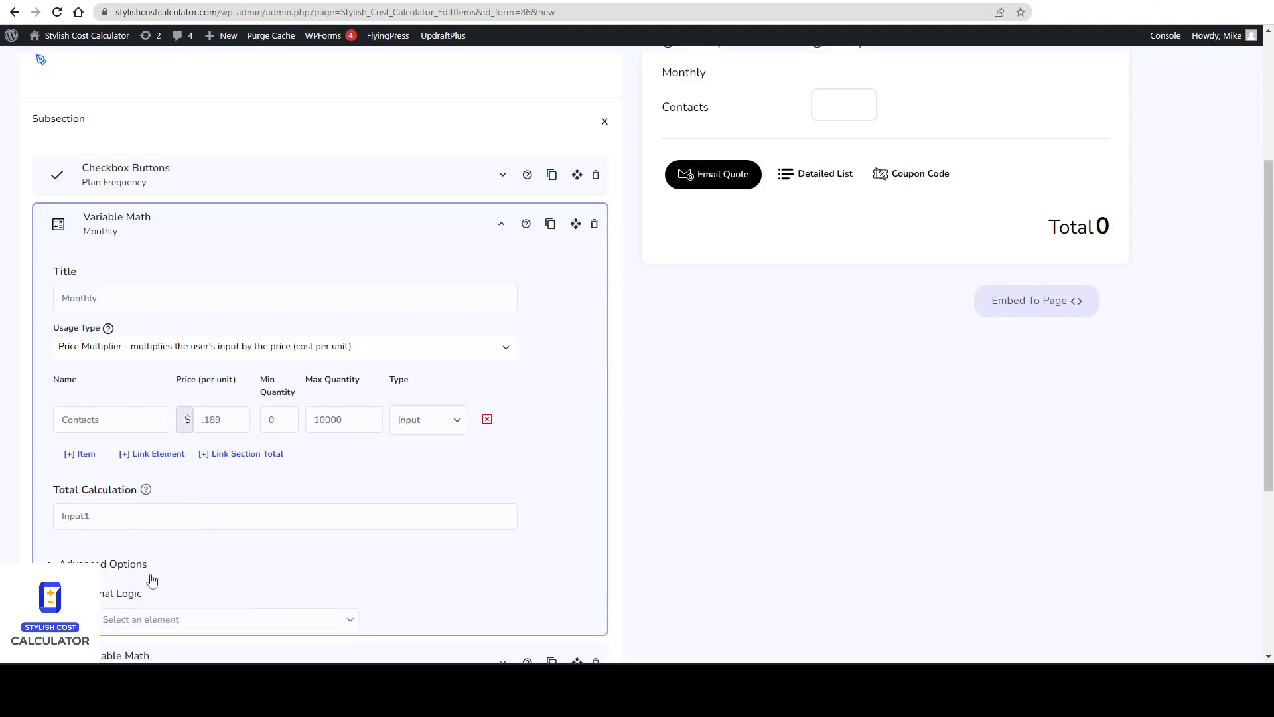
click(150, 621)
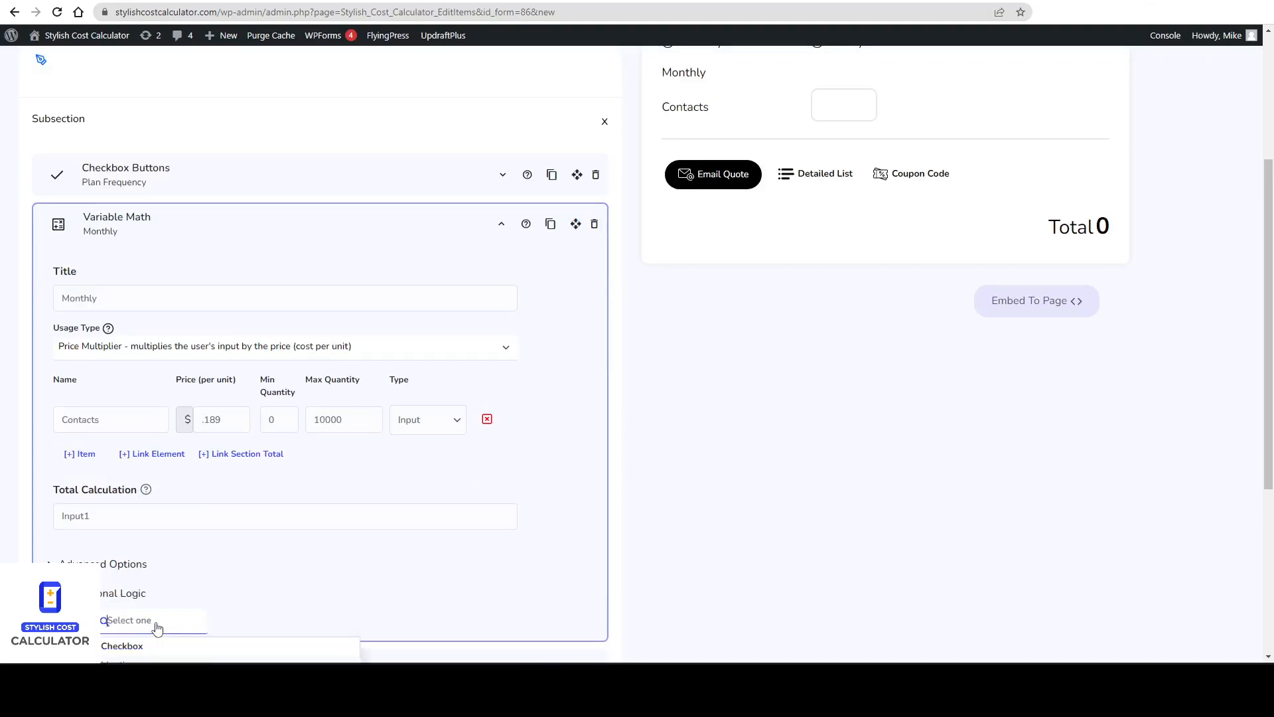
scroll(206, 592, down, 3)
click(168, 475)
click(252, 426)
click(272, 464)
click(284, 421)
click(279, 446)
click(354, 422)
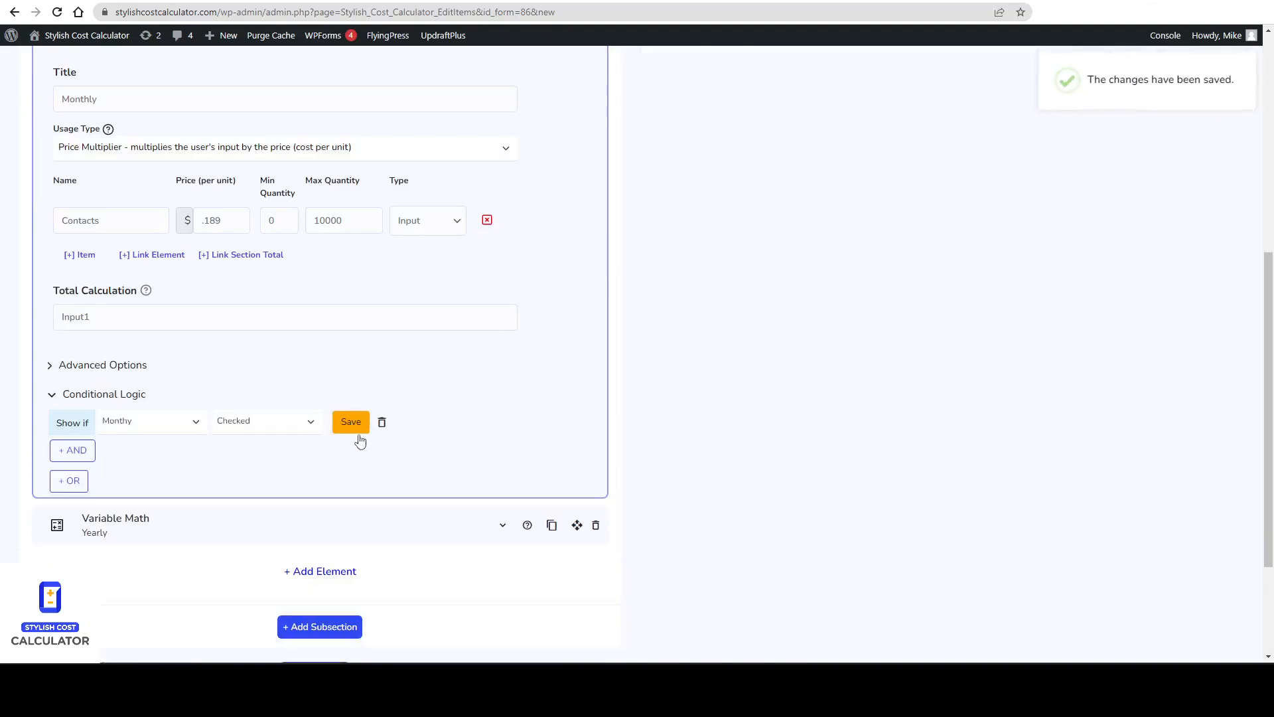
click(358, 427)
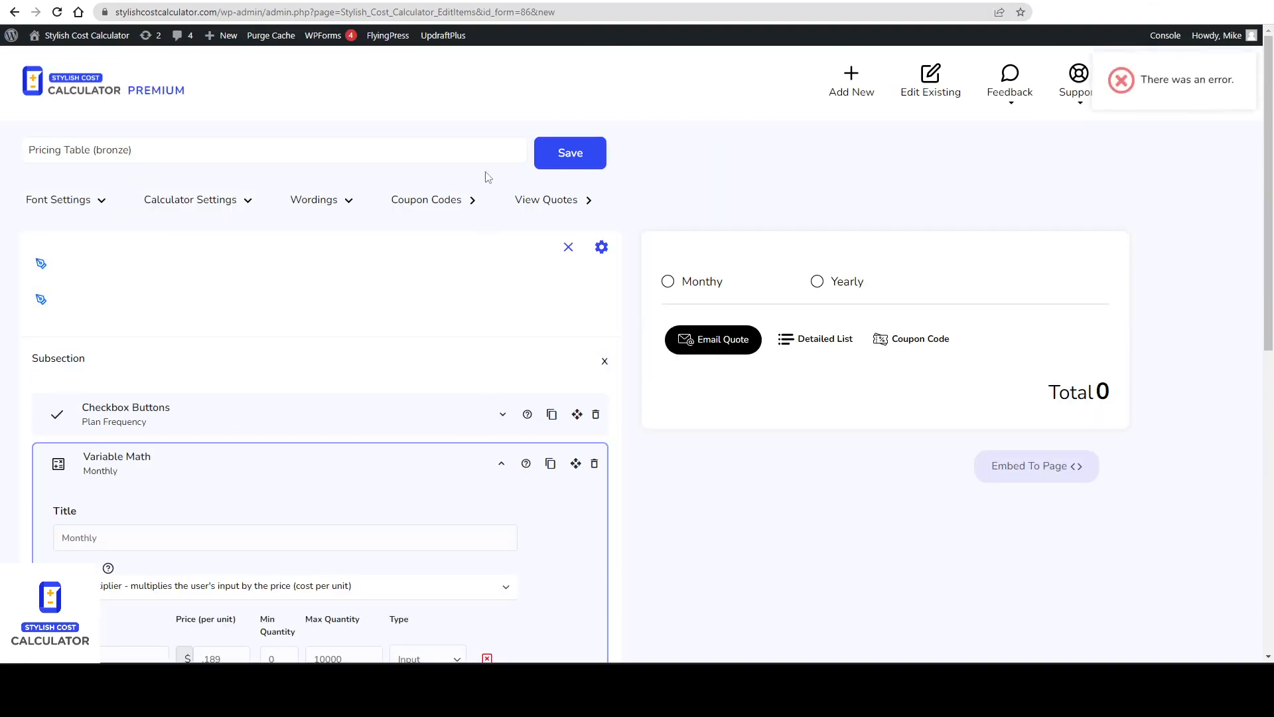
click(575, 153)
Collapse the element editors and test the preview with Monthy selected and 1000 contacts.
scroll(572, 245, down, 1)
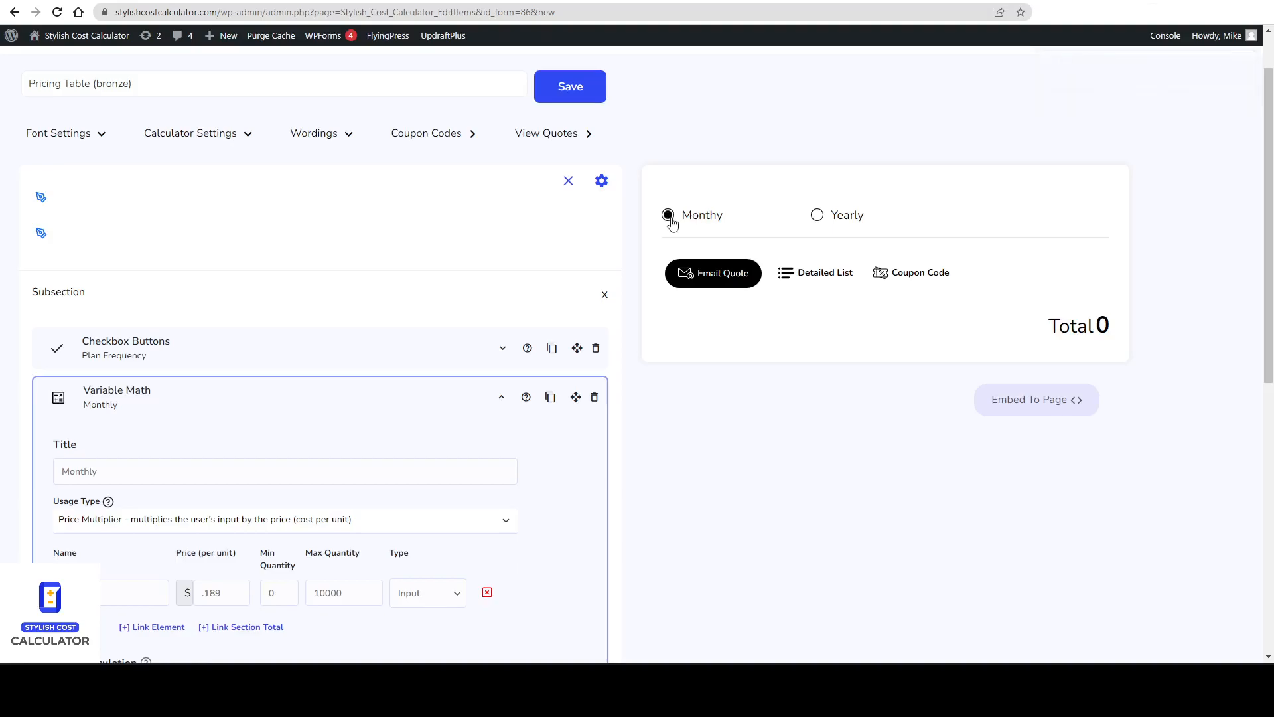
click(157, 404)
click(157, 402)
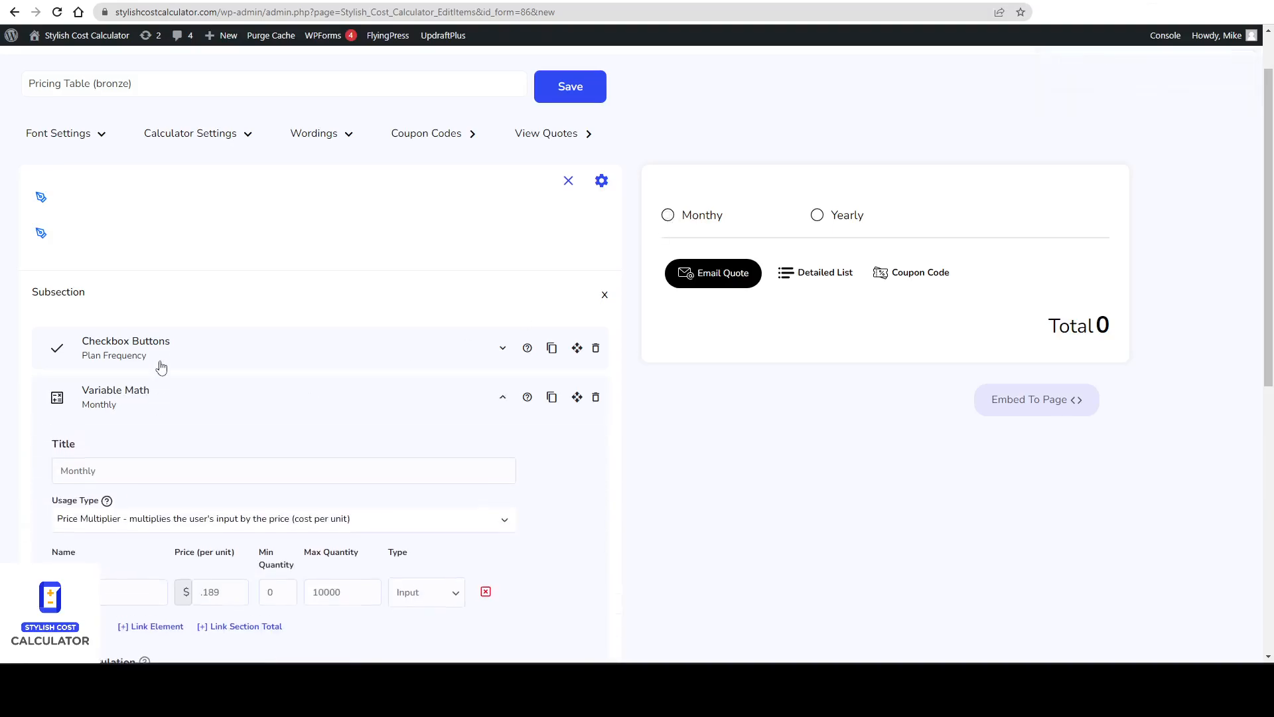
click(160, 361)
click(71, 544)
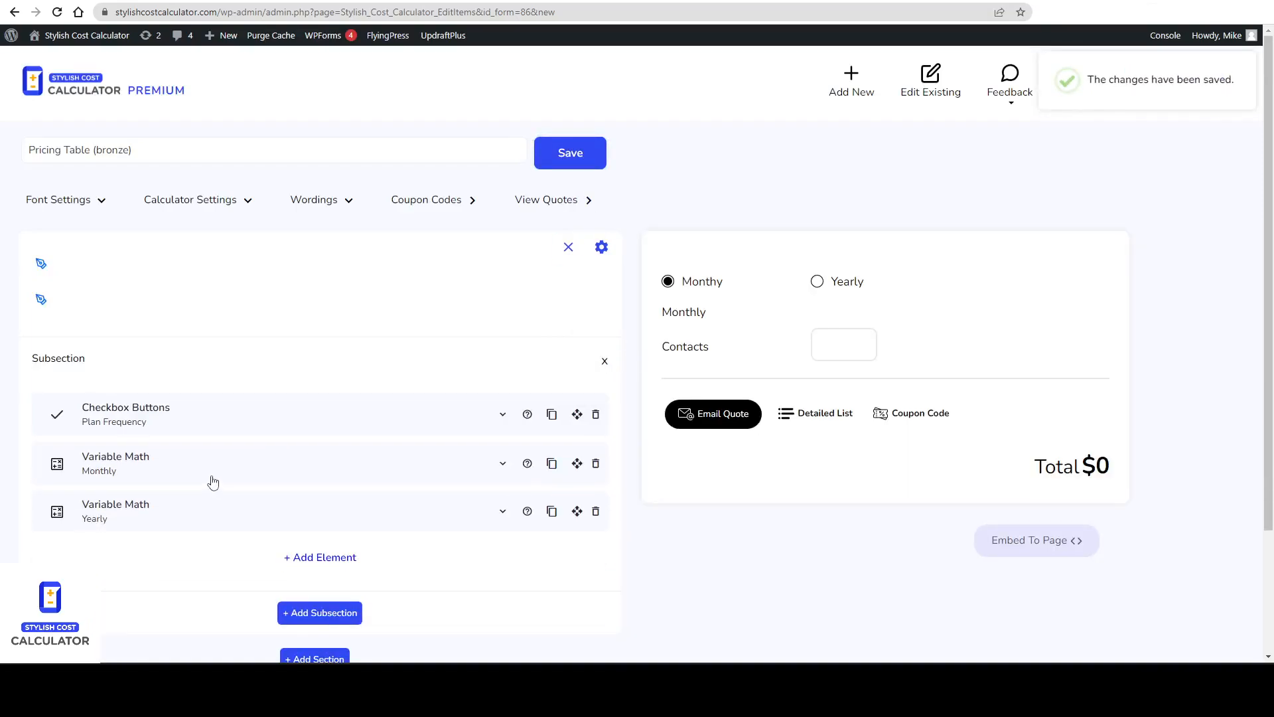
scroll(664, 345, down, 1)
click(825, 279)
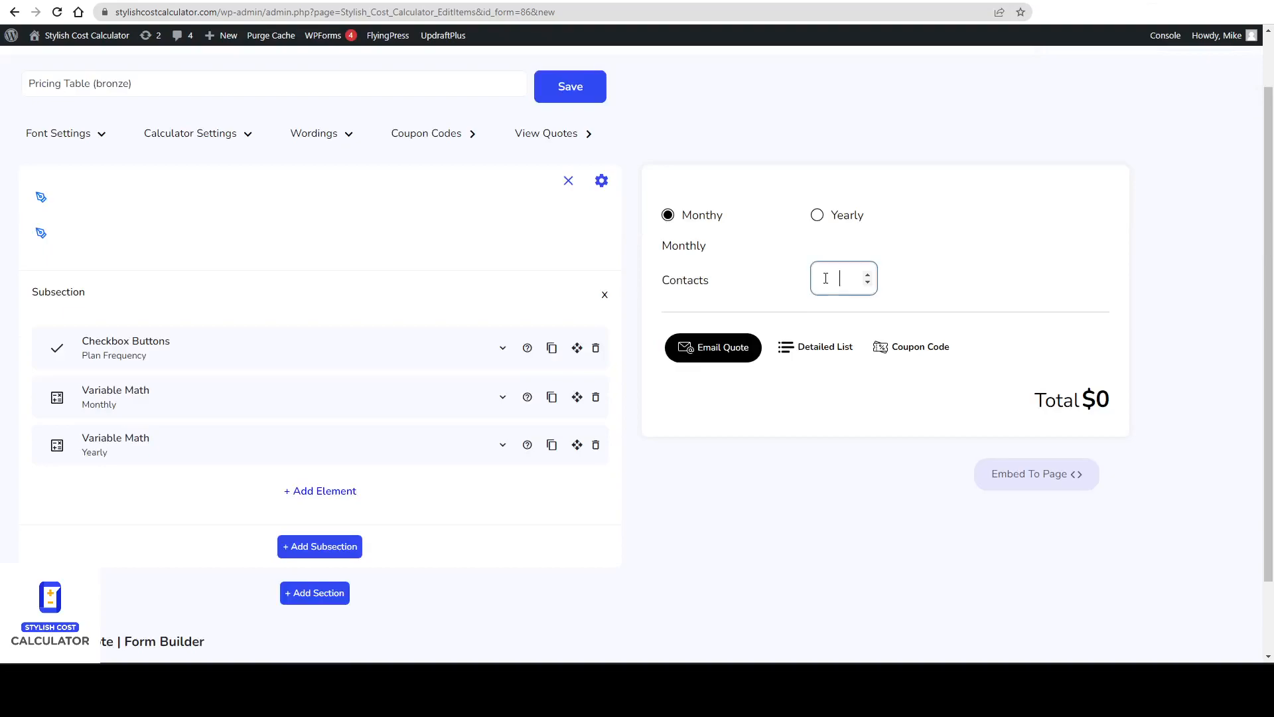
text(1000)
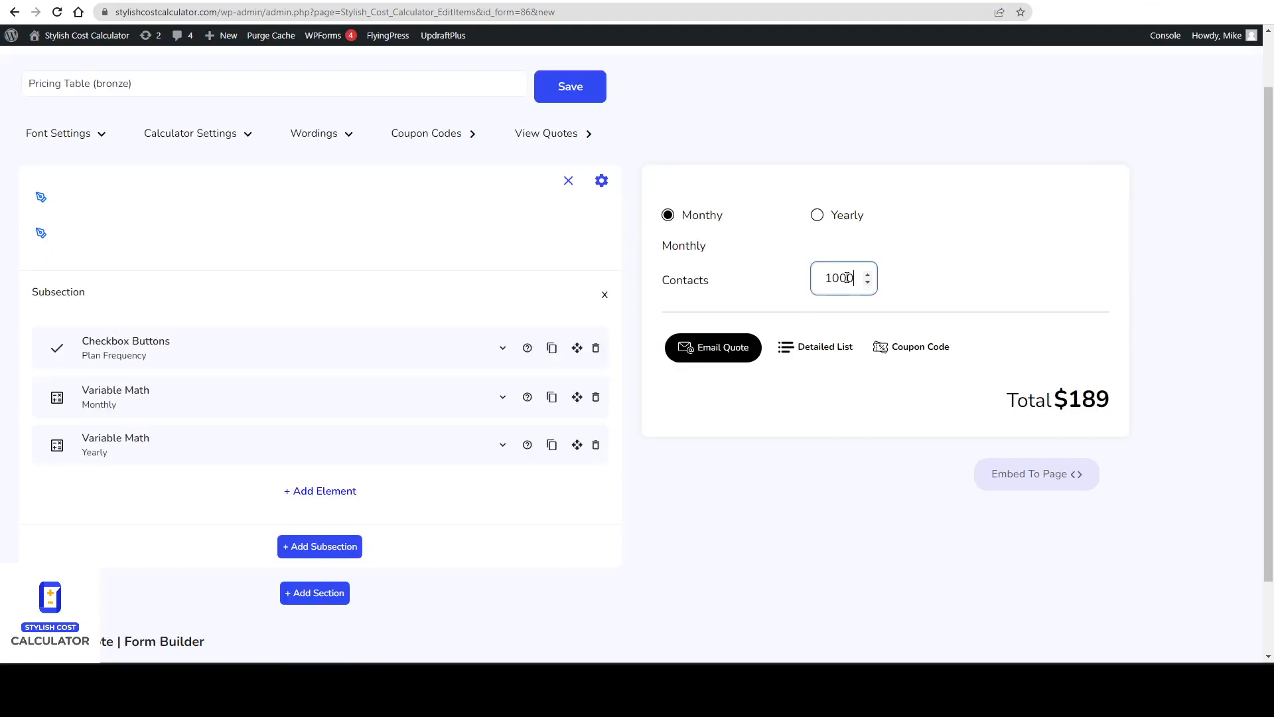
Test the preview with Yearly selected and 1000 contacts.
click(1139, 418)
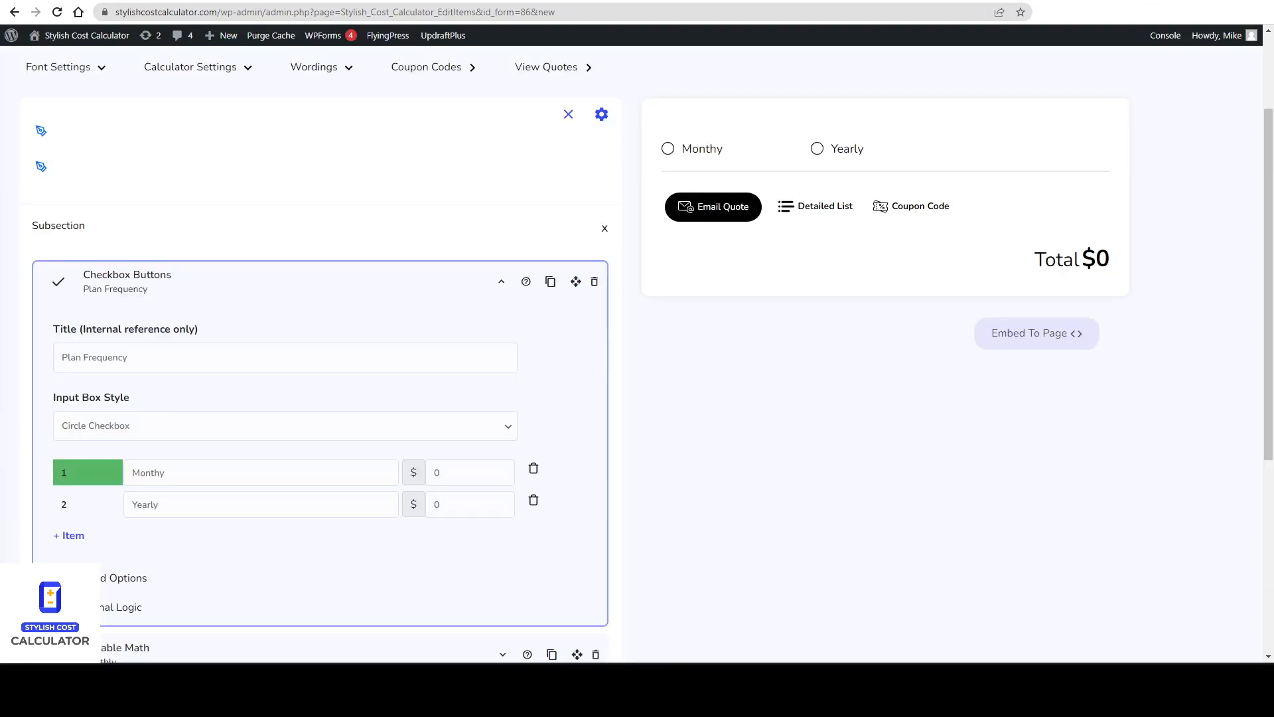
click(668, 150)
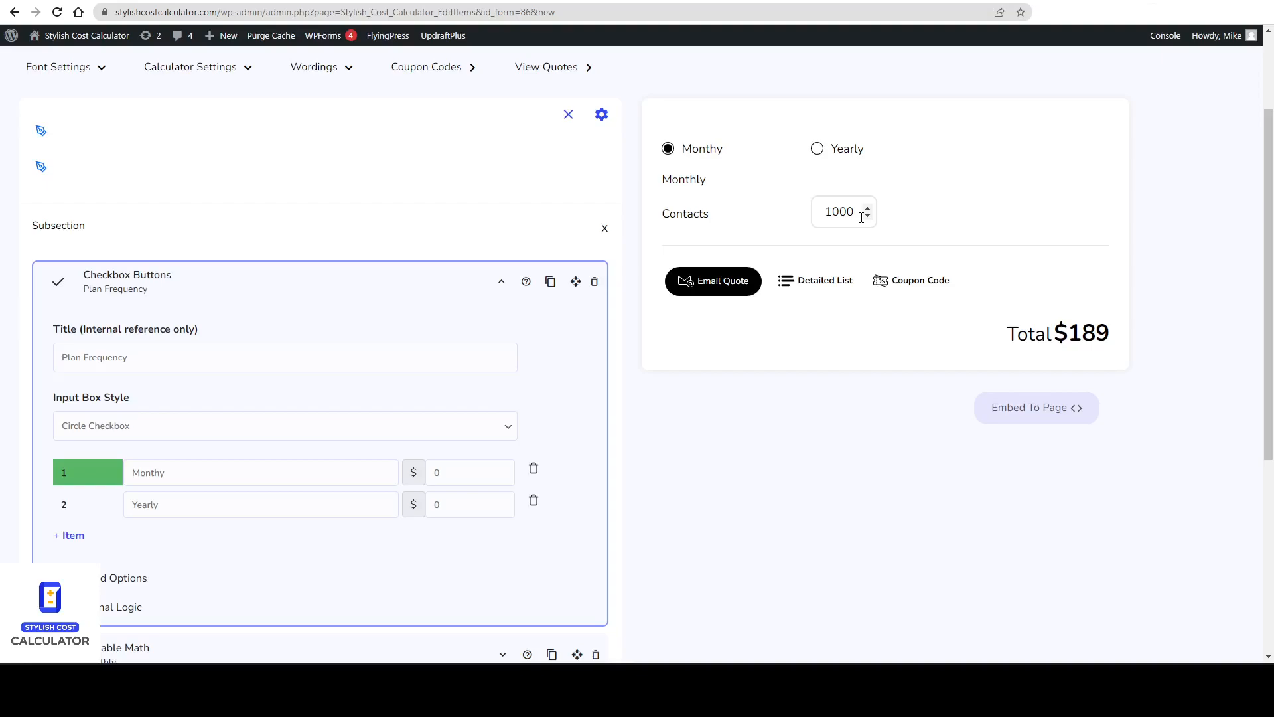
click(669, 150)
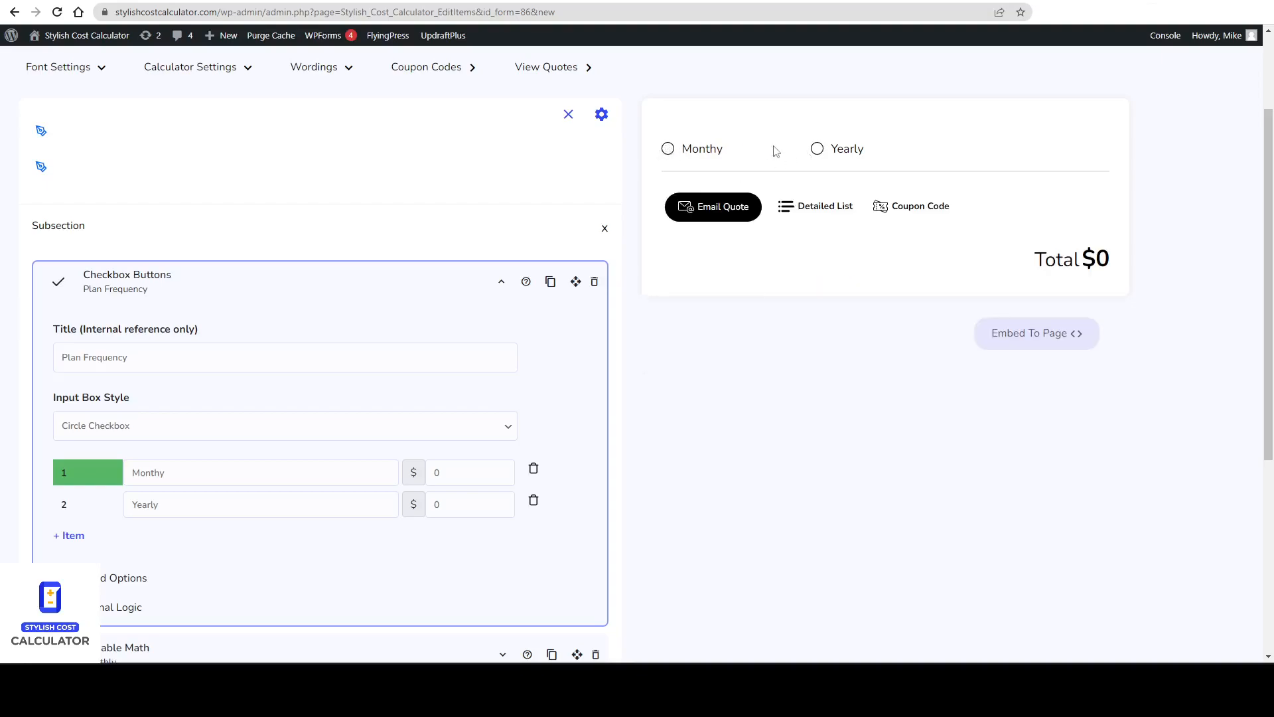
click(817, 148)
click(835, 208)
text(1000)
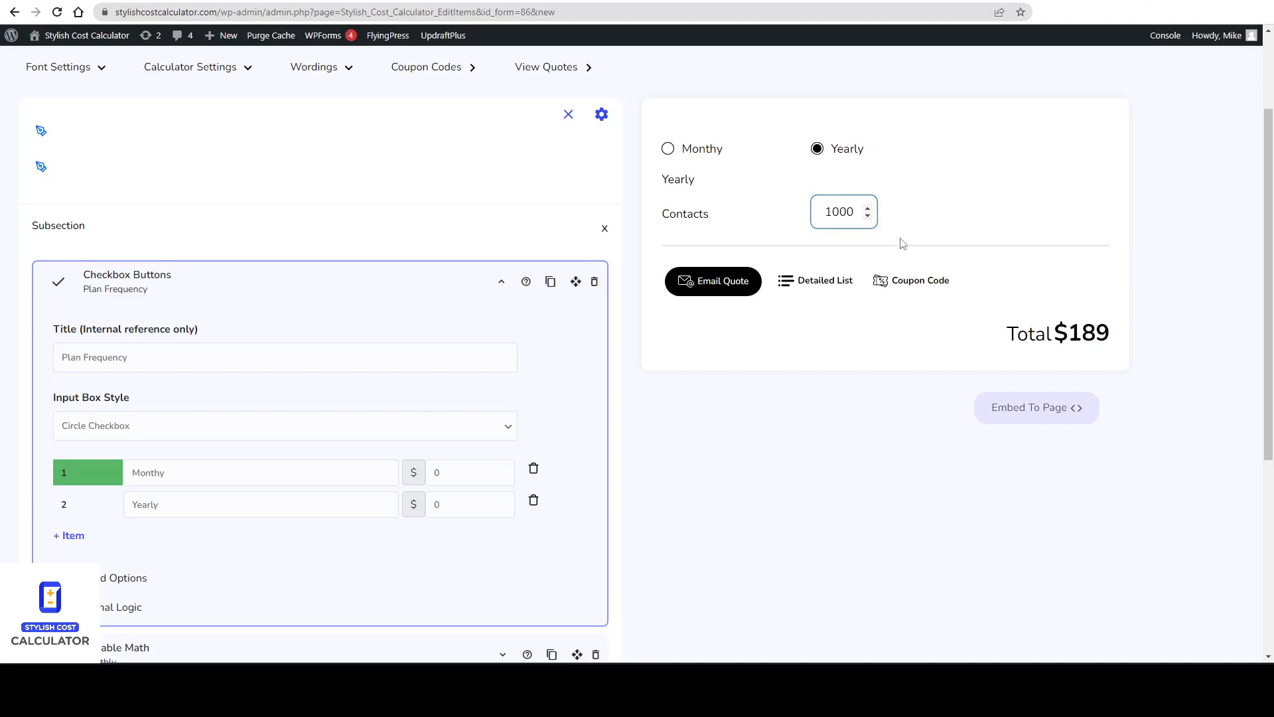
Review the Yearly element's conditional logic and save the calculator.
scroll(253, 429, down, 2)
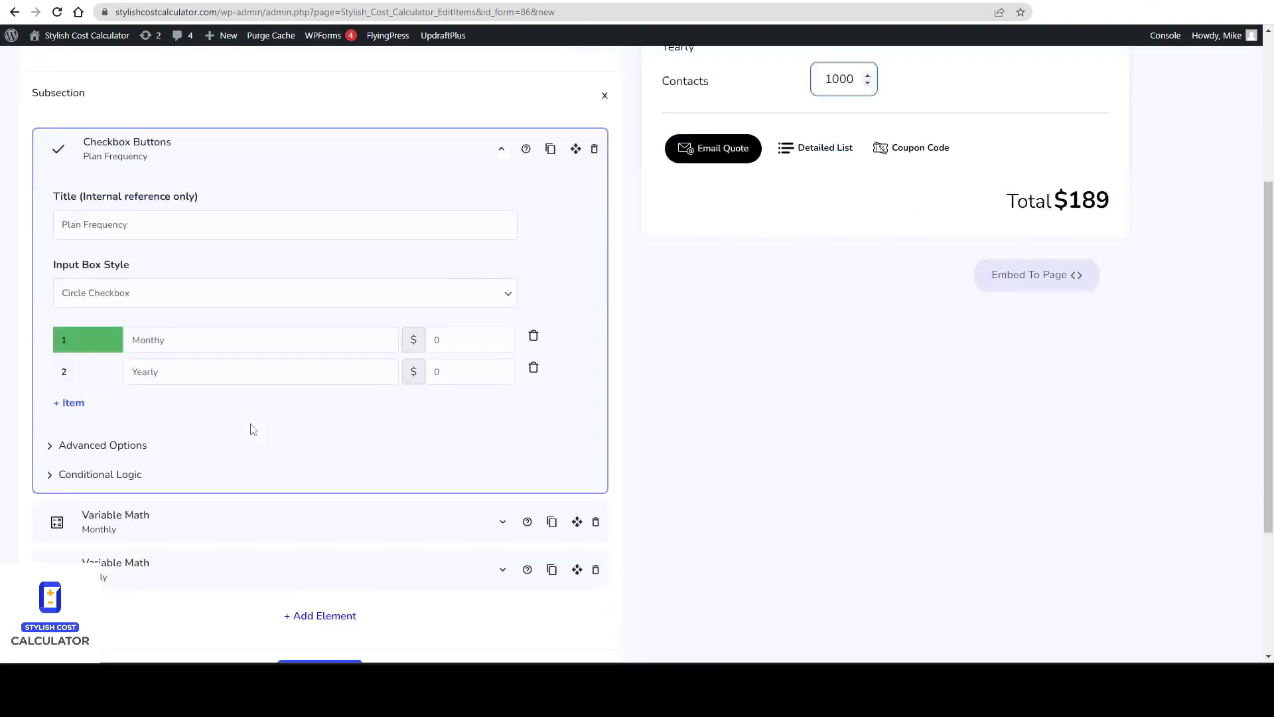
scroll(253, 429, down, 1)
click(202, 498)
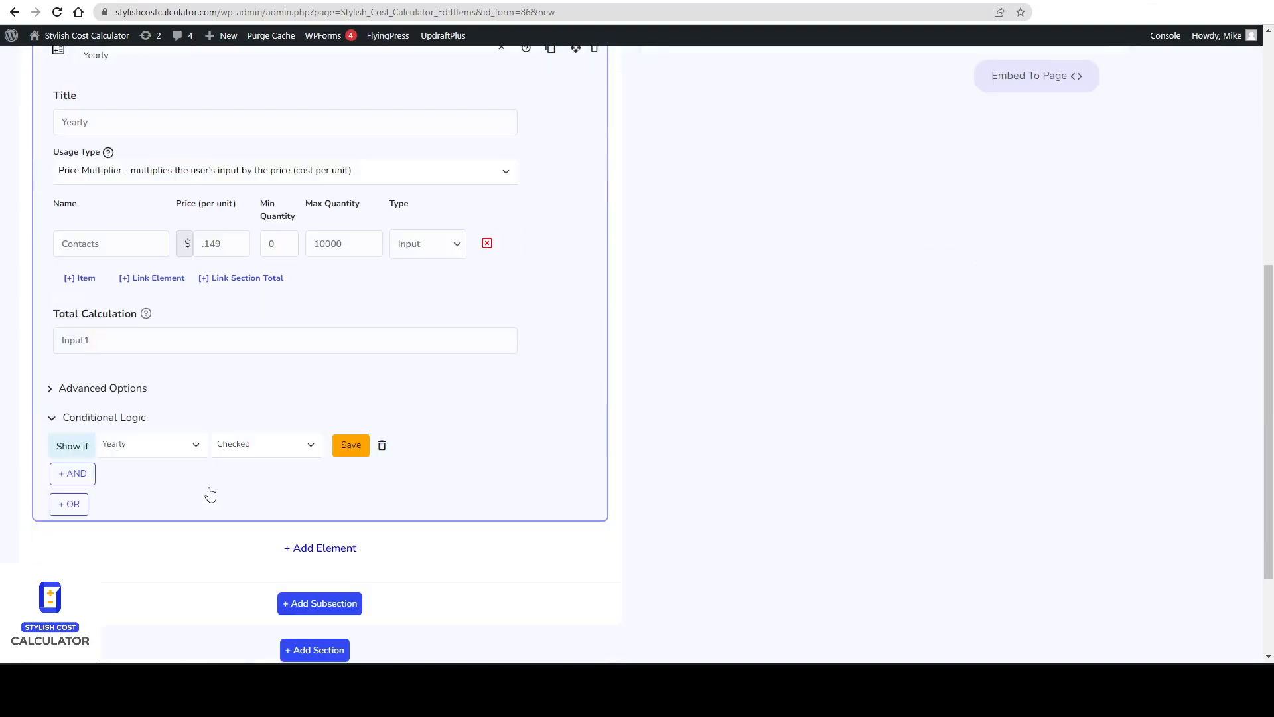
scroll(211, 494, up, 2)
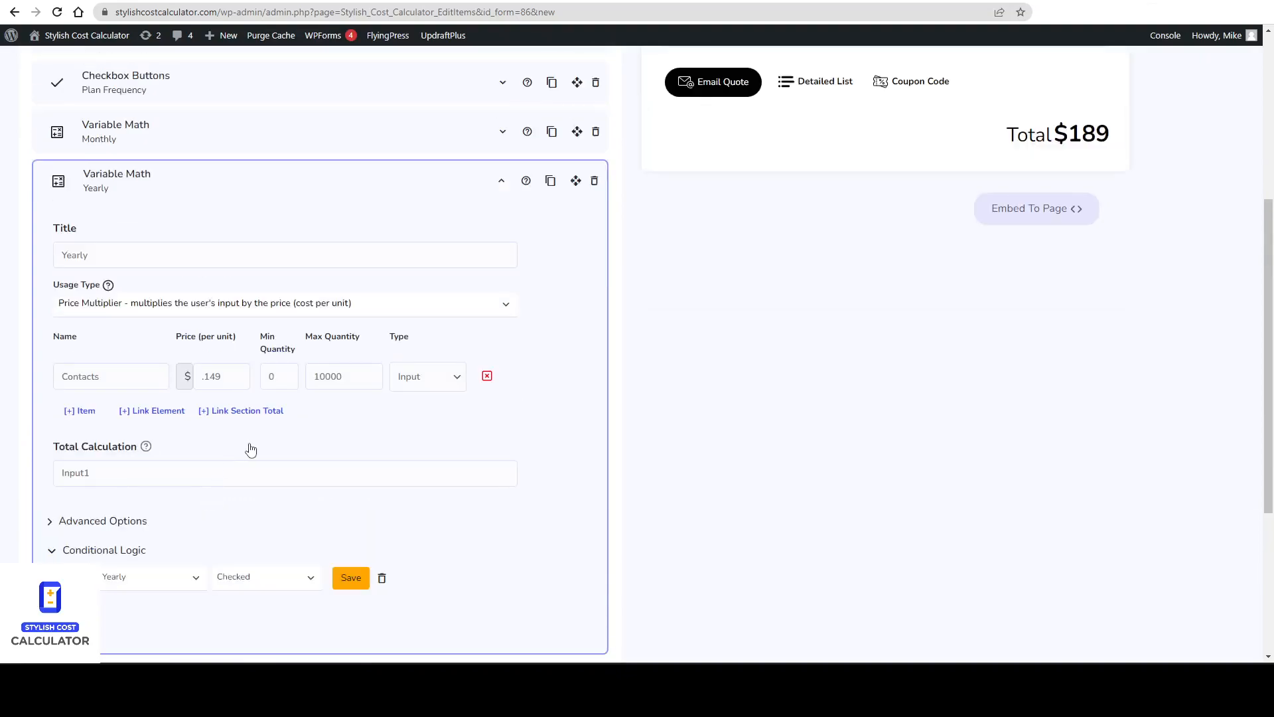
scroll(345, 565, up, 5)
click(591, 158)
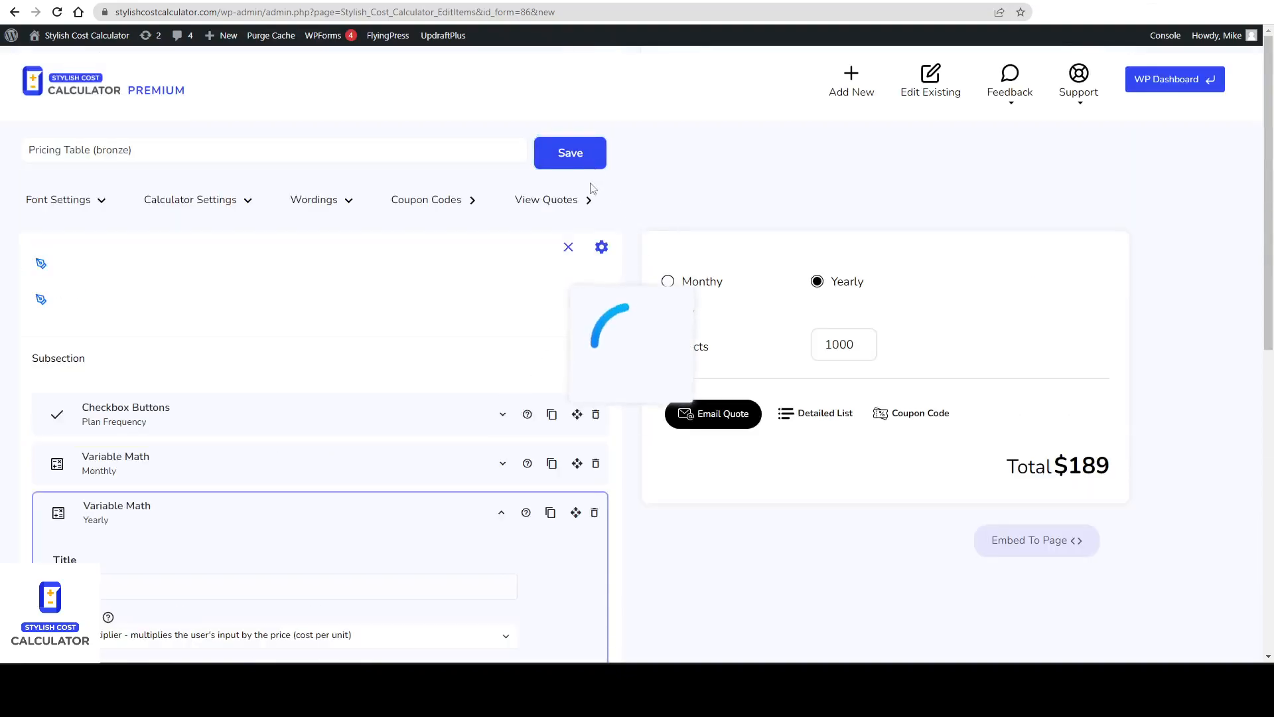
scroll(357, 394, down, 2)
scroll(587, 373, up, 2)
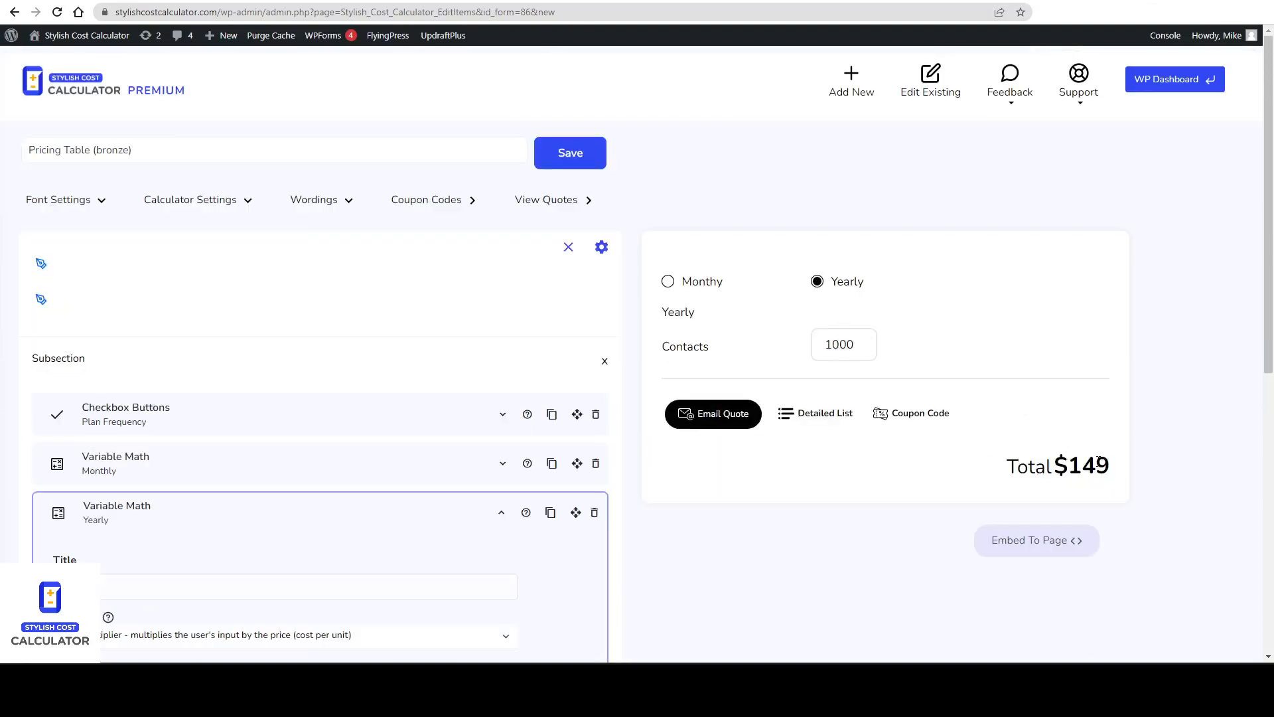
scroll(597, 352, down, 4)
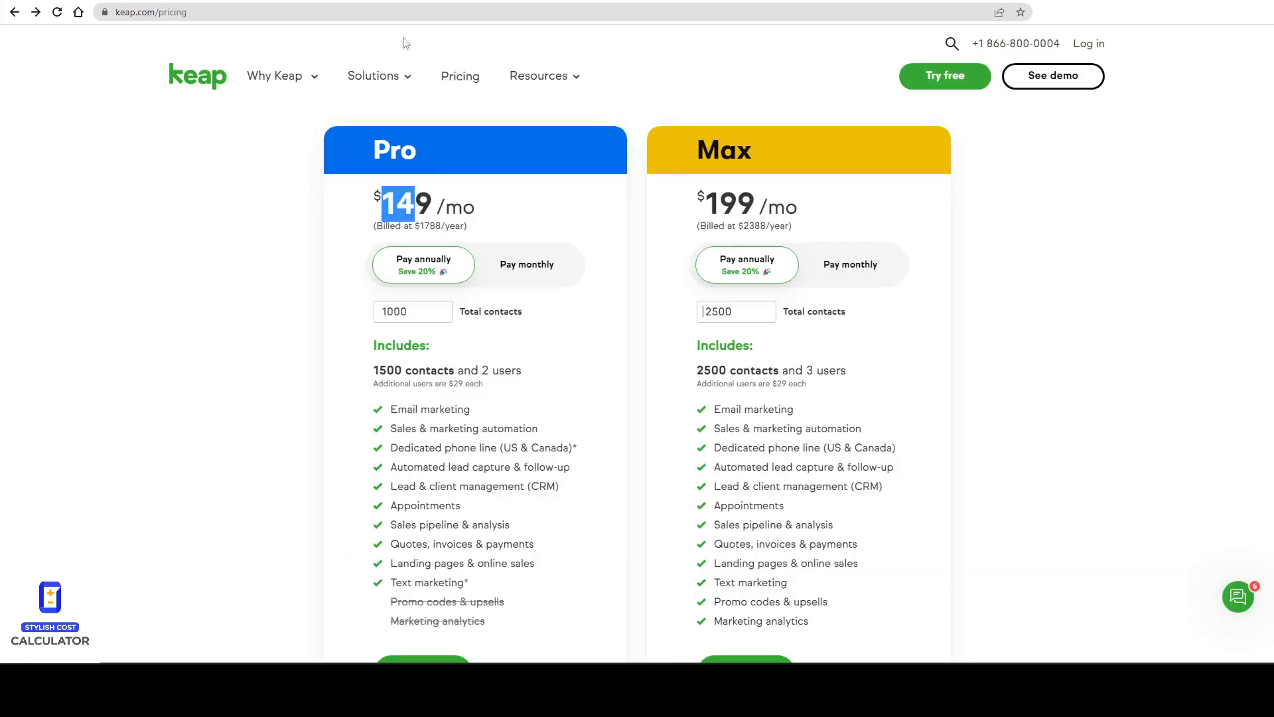
scroll(455, 340, down, 4)
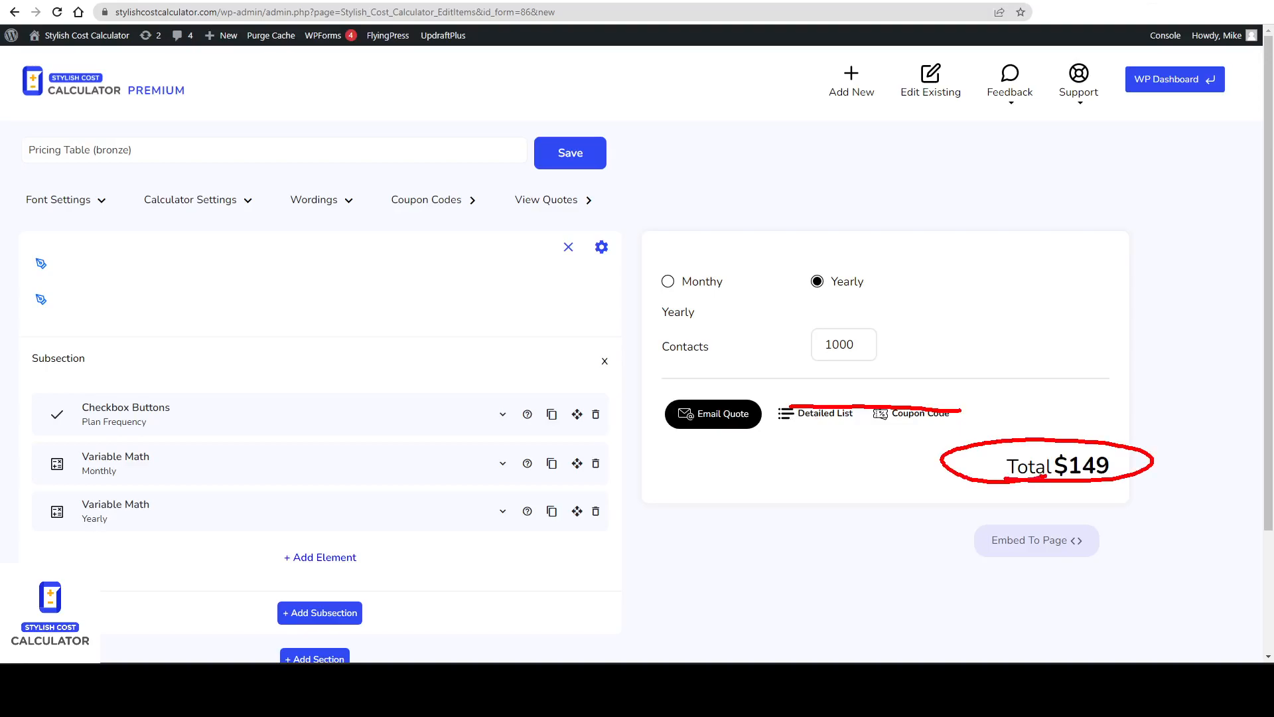
Turn off the Show View Detailed List button and Show Coupon button options in Calculator Settings and save.
click(236, 202)
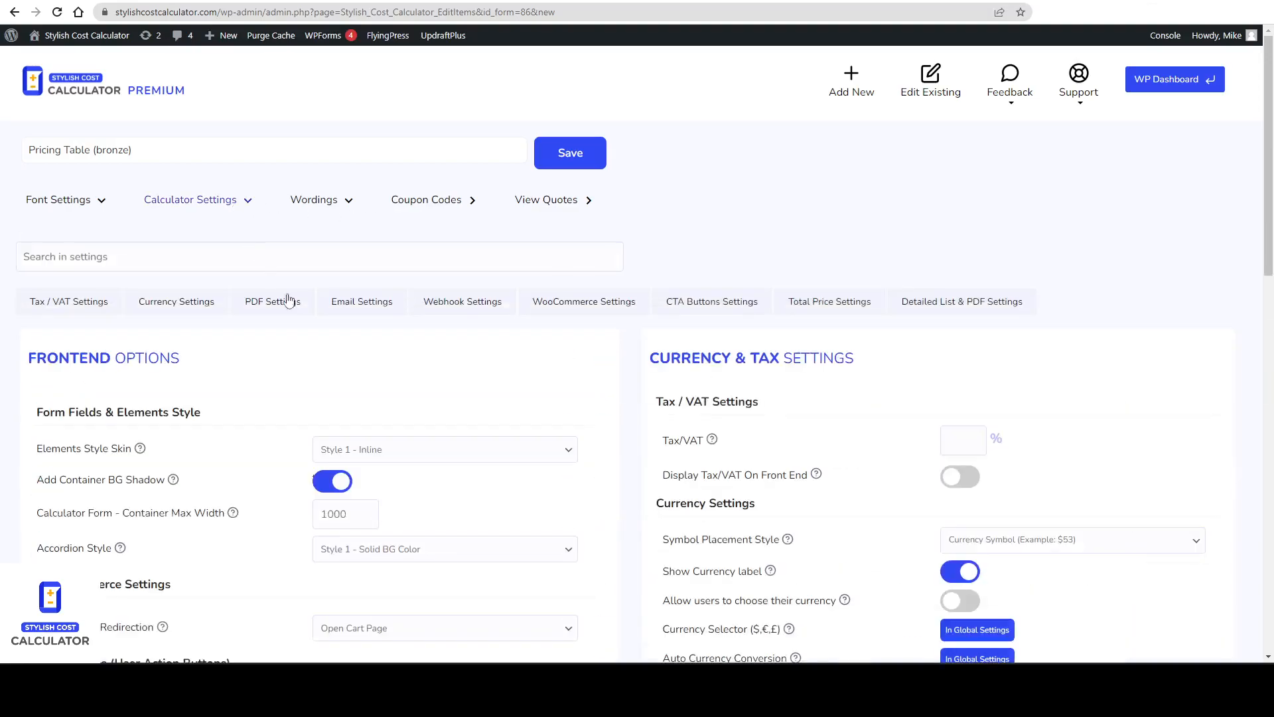
scroll(305, 319, down, 6)
key(ctrl+f)
text(detailed)
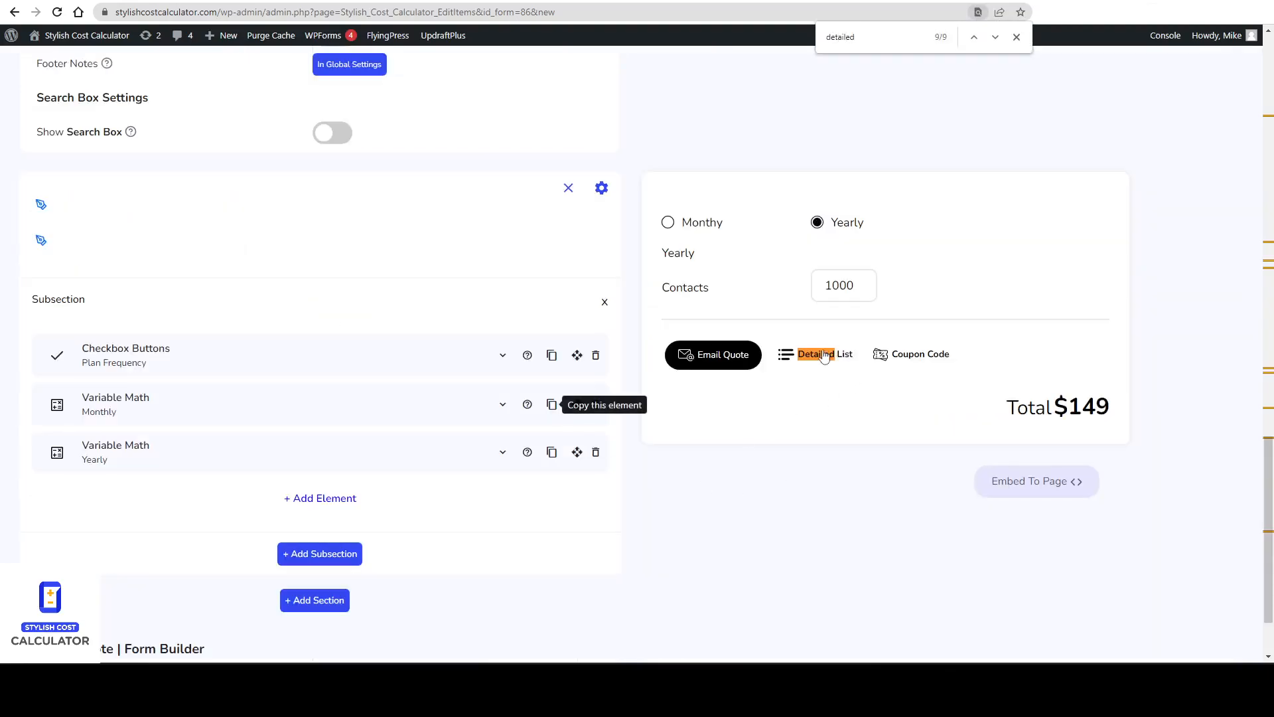
scroll(495, 287, up, 12)
scroll(450, 350, down, 5)
scroll(450, 351, down, 2)
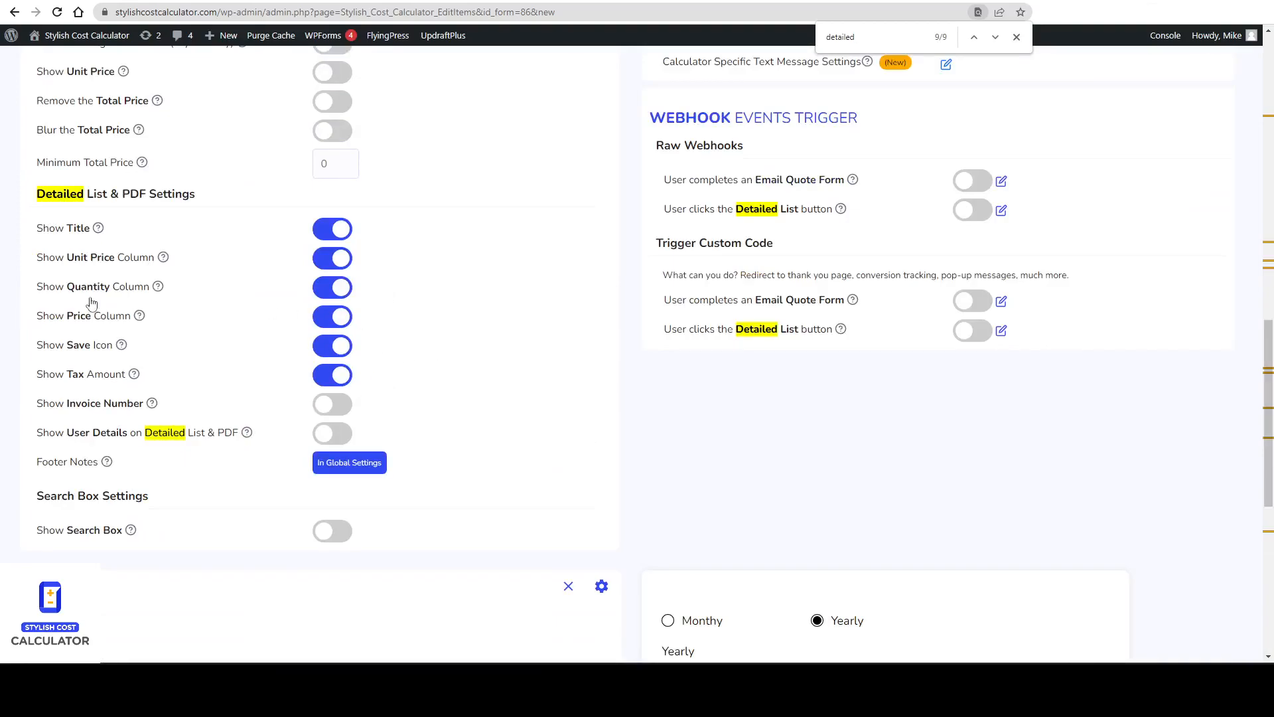
scroll(92, 313, up, 5)
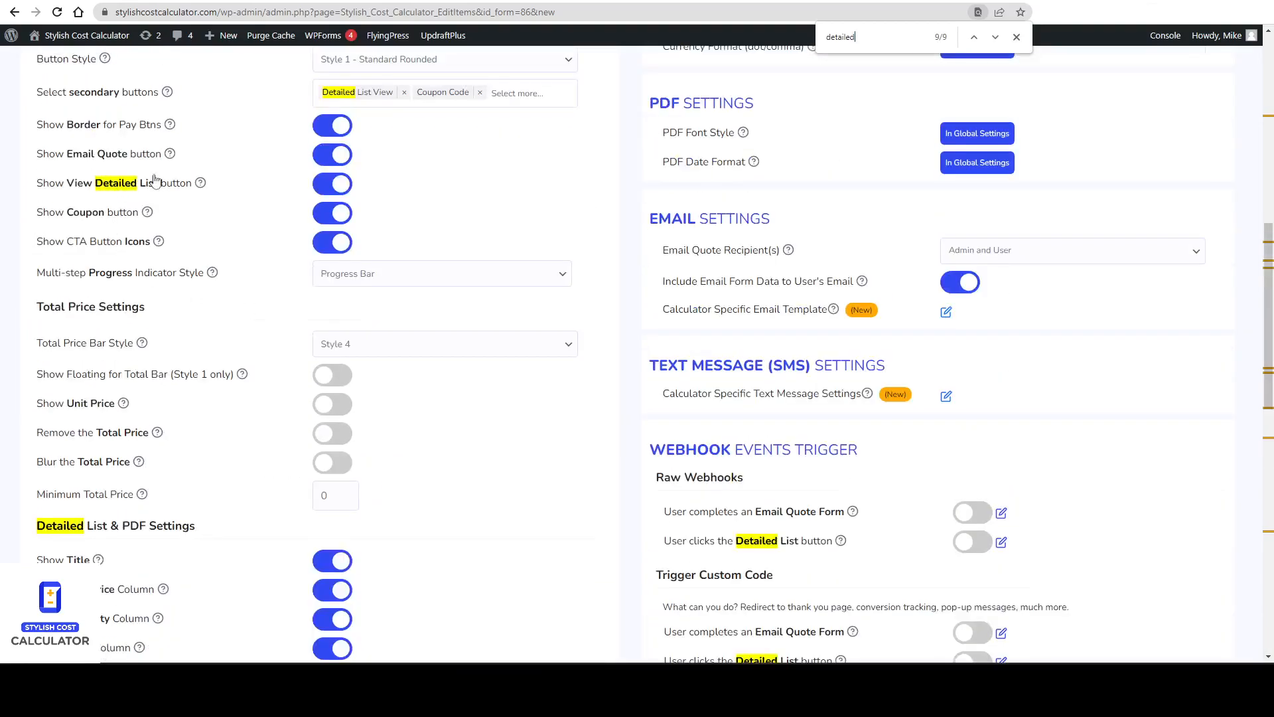
click(340, 193)
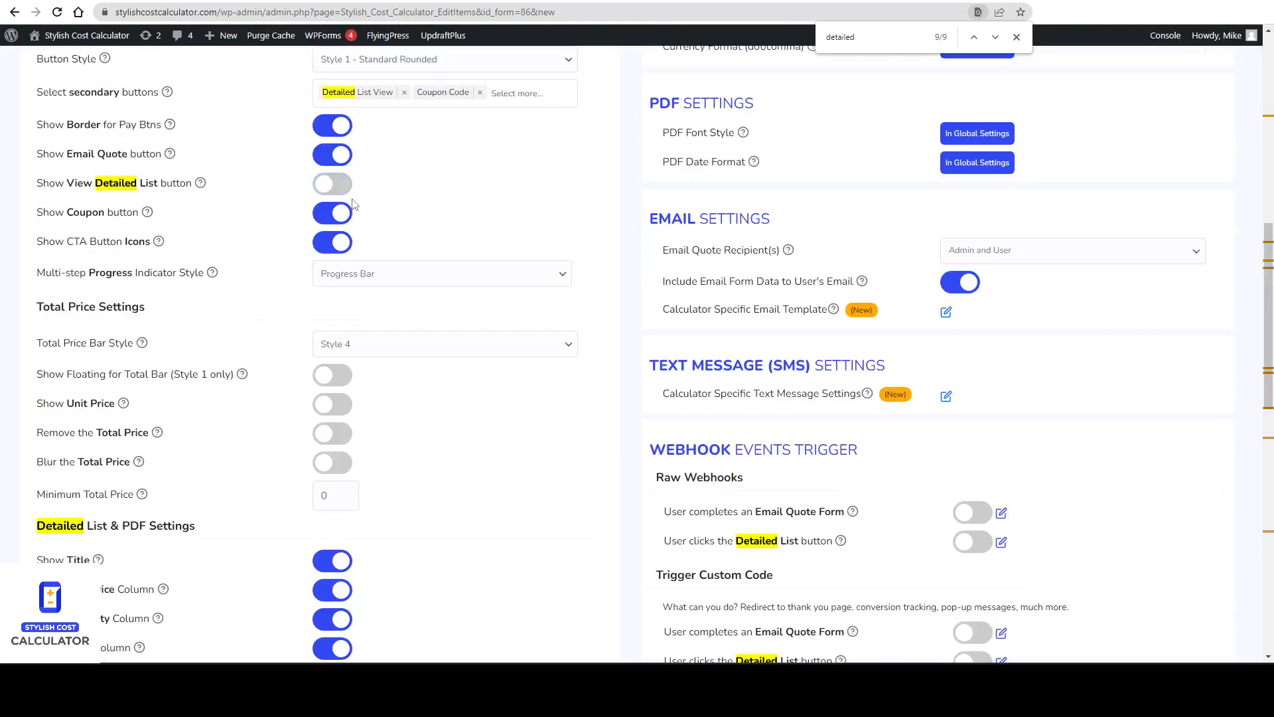
click(346, 213)
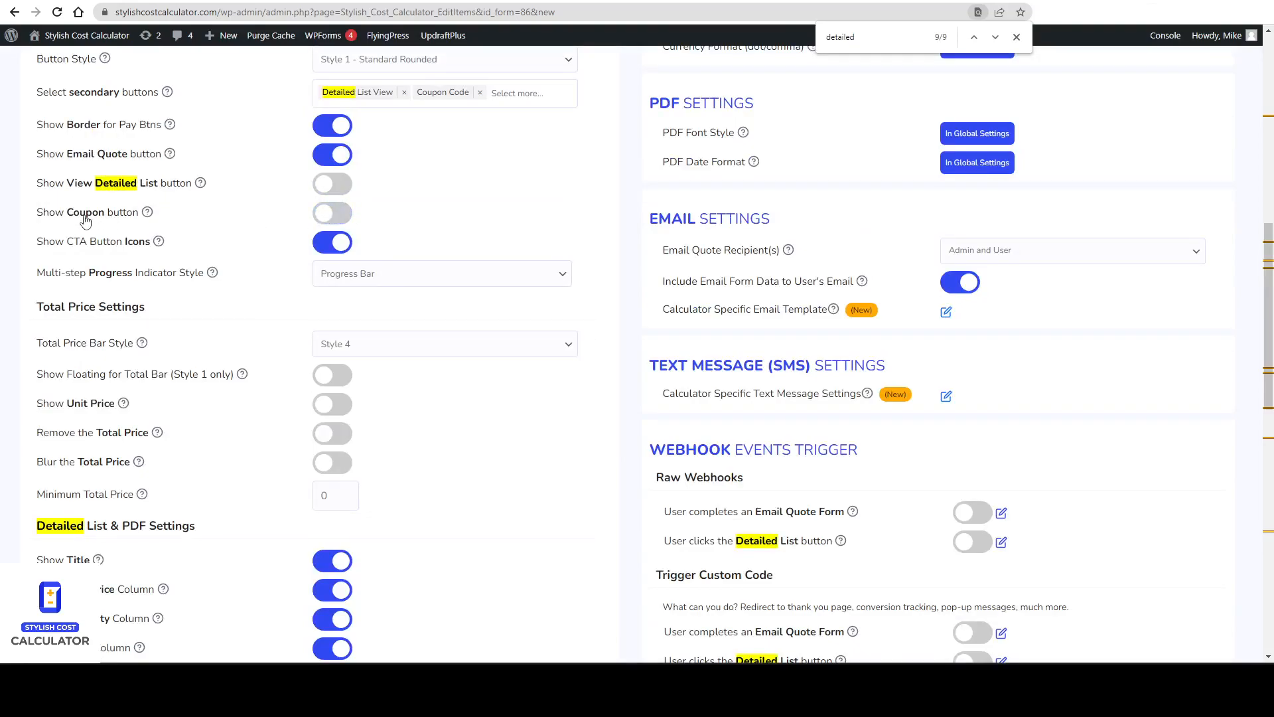
mouse_move(147, 212)
click(1016, 37)
scroll(526, 401, down, 5)
scroll(526, 401, up, 15)
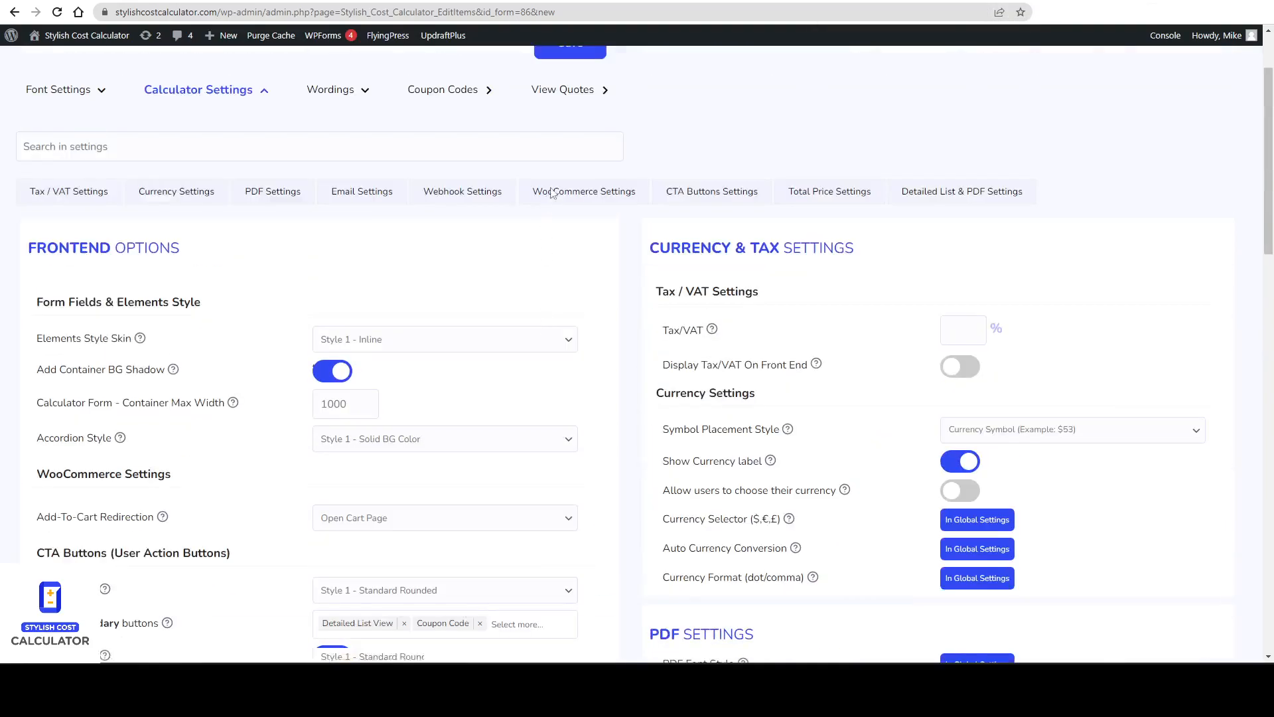
click(569, 157)
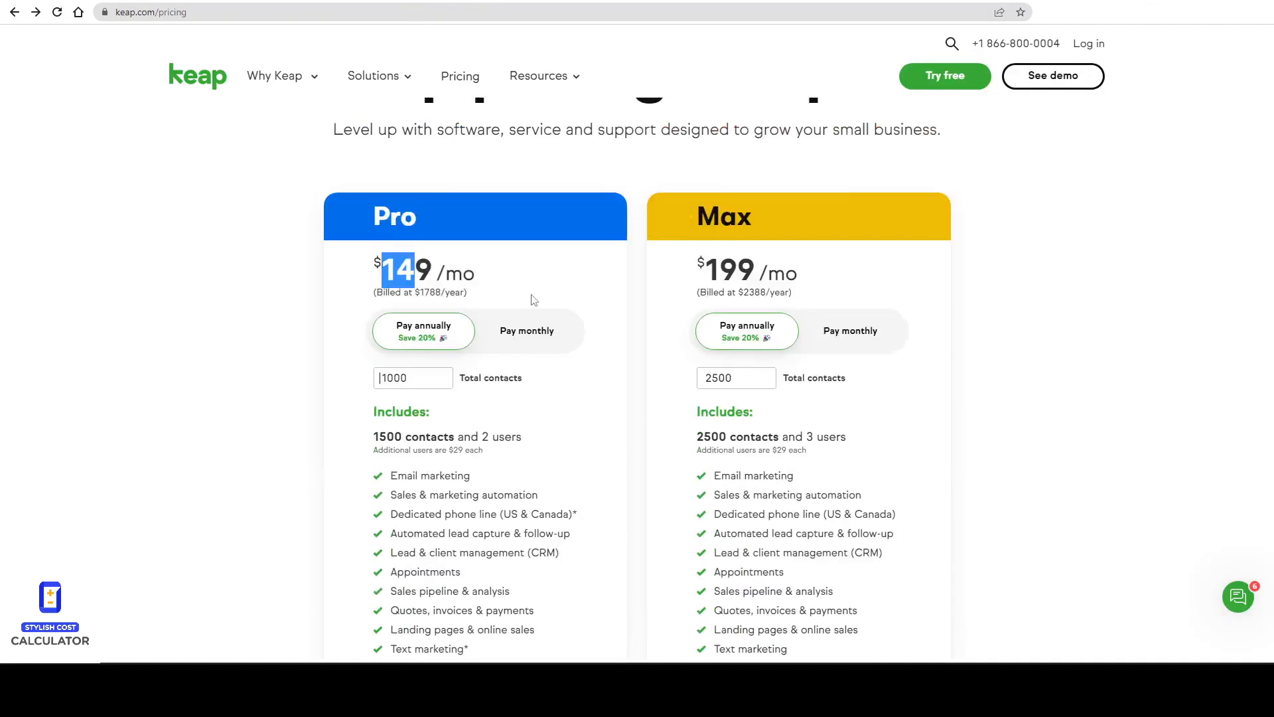
Compare with Keap's Pro annual price for 1000 contacts on the pricing page.
key(ctrl+2)
mouse_move(371, 396)
mouse_down()
mouse_move(464, 349)
mouse_move(390, 368)
mouse_move(381, 328)
mouse_up()
drag(447, 294, 398, 256)
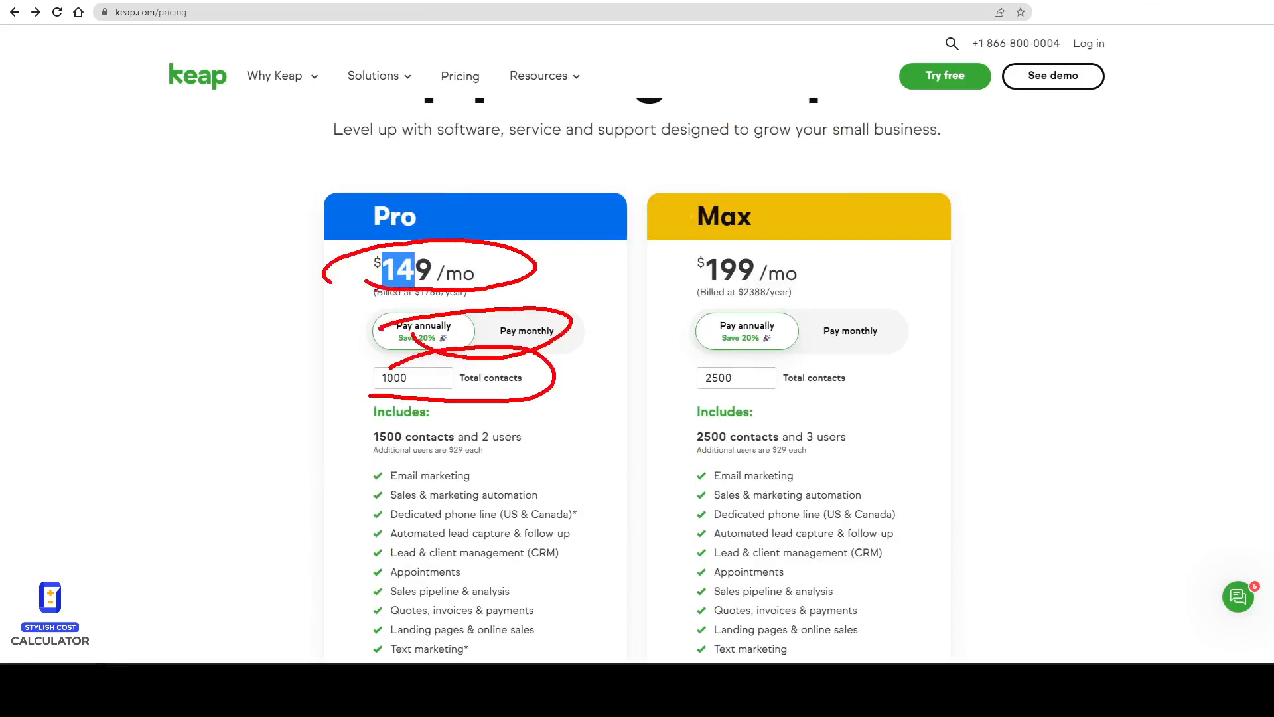
key(Escape)
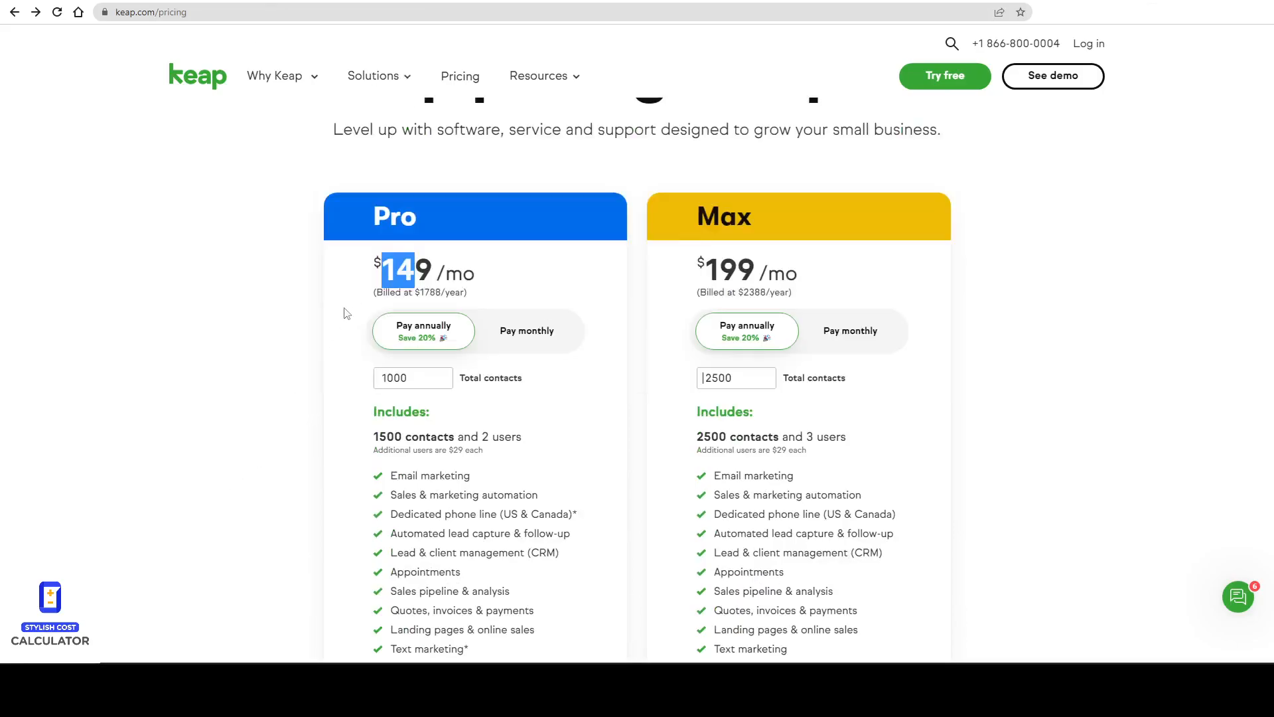
click(368, 309)
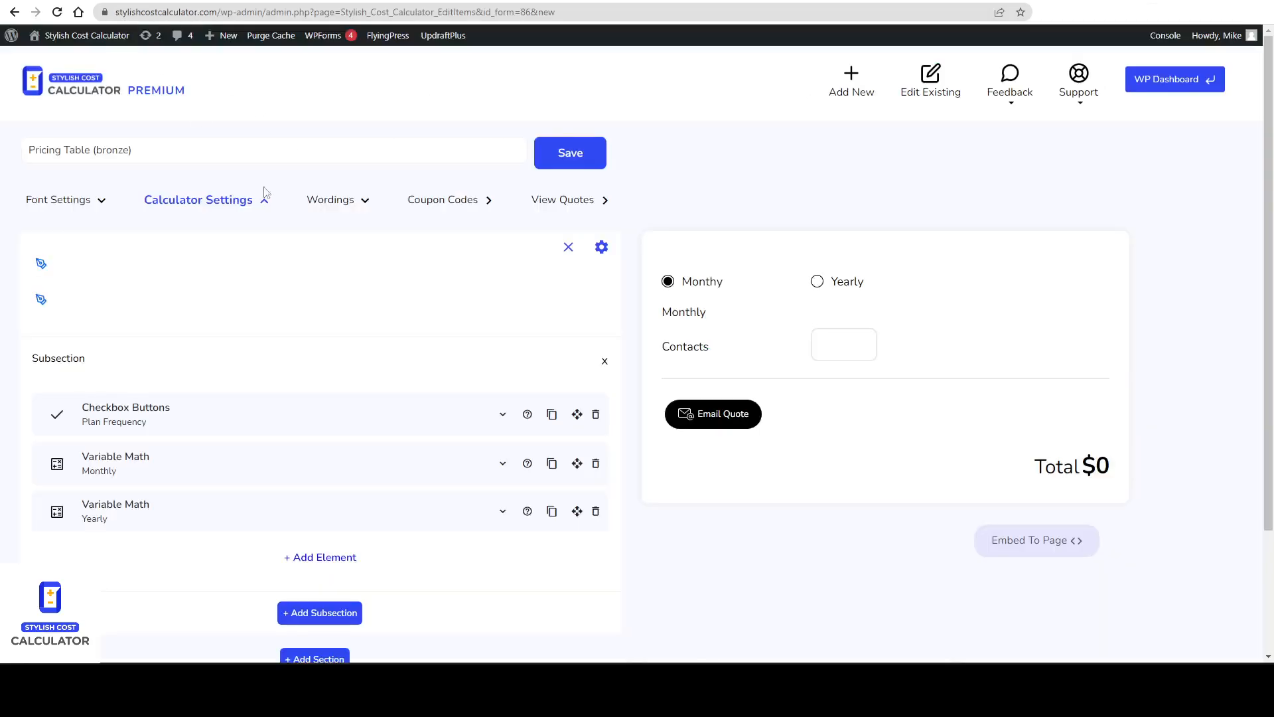
Open the Embed To Page shortcodes for the calculator.
scroll(1034, 473, down, 3)
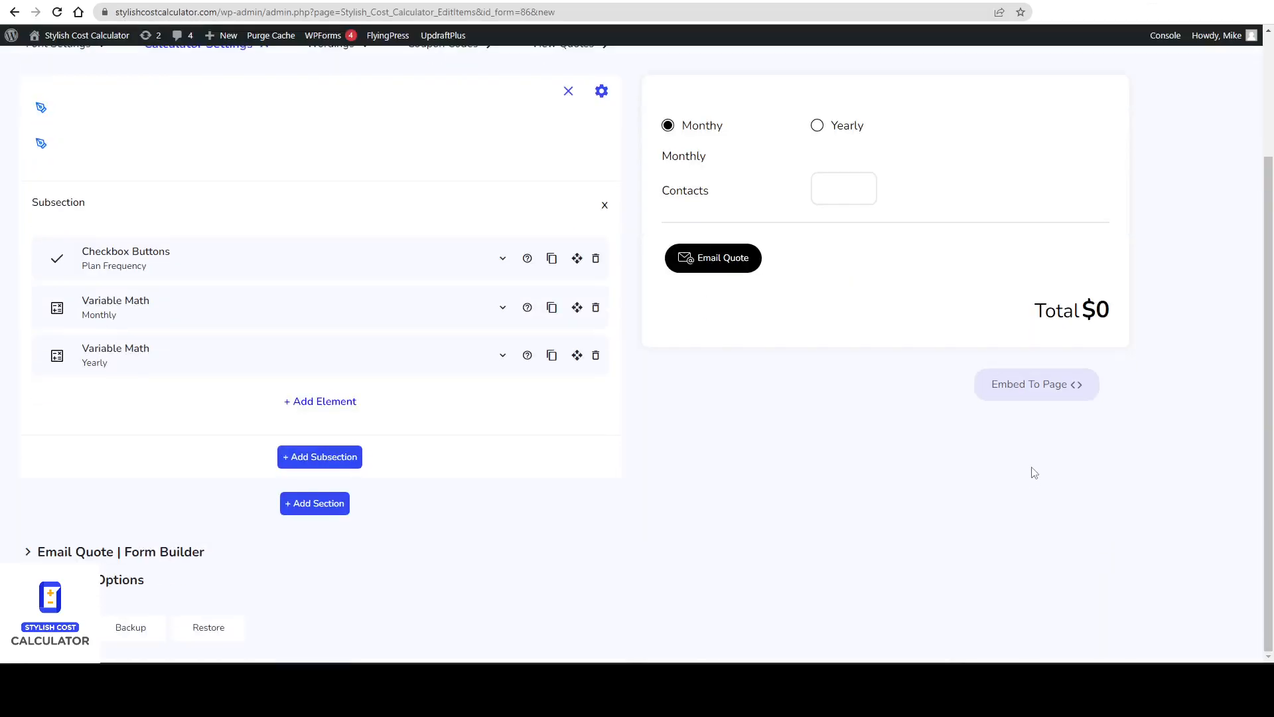
click(1053, 393)
mouse_move(662, 490)
mouse_down()
mouse_move(982, 493)
mouse_move(610, 455)
mouse_move(785, 499)
mouse_up()
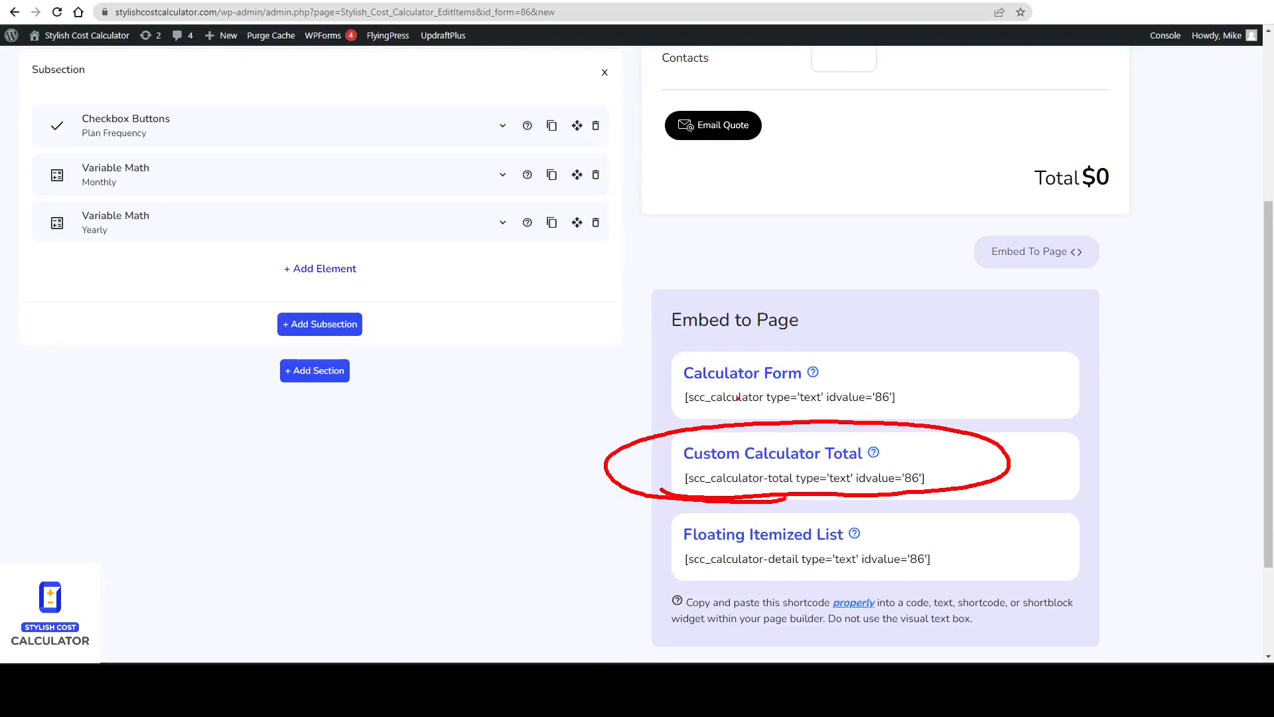
key(Escape)
mouse_move(693, 408)
mouse_down()
mouse_move(782, 419)
mouse_move(663, 379)
mouse_move(693, 413)
mouse_up()
key(Escape)
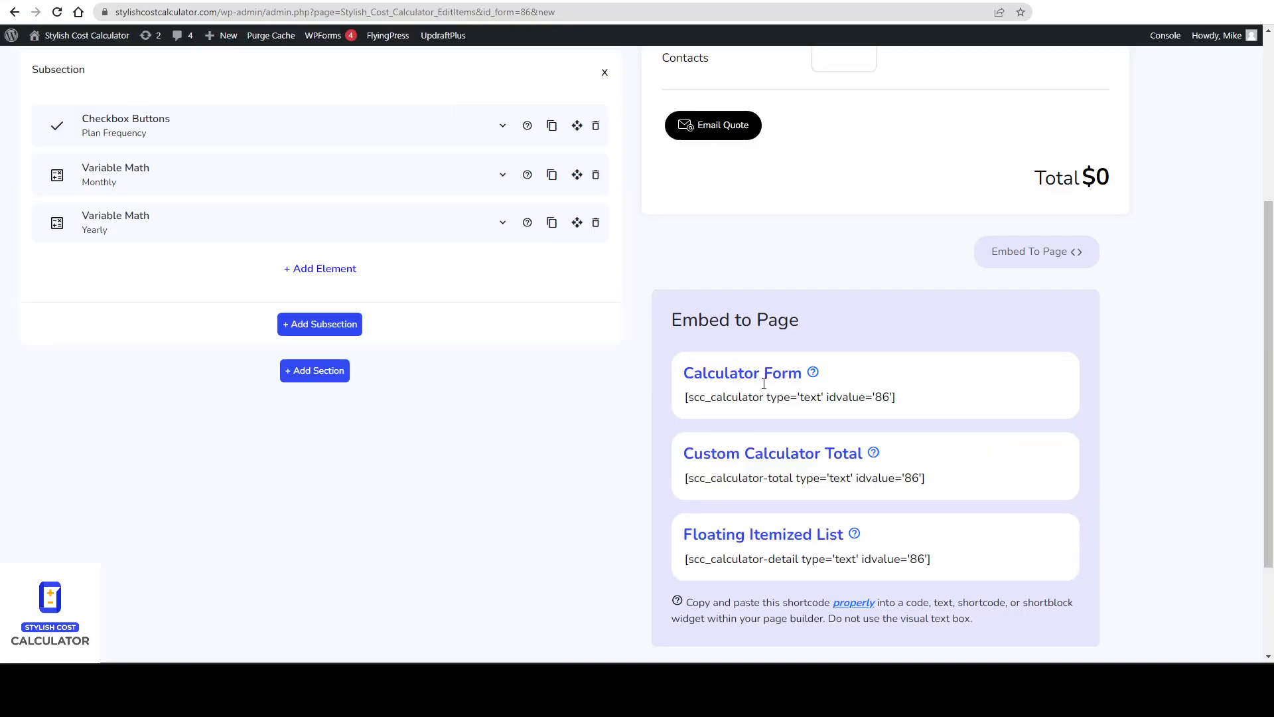
scroll(795, 324, up, 4)
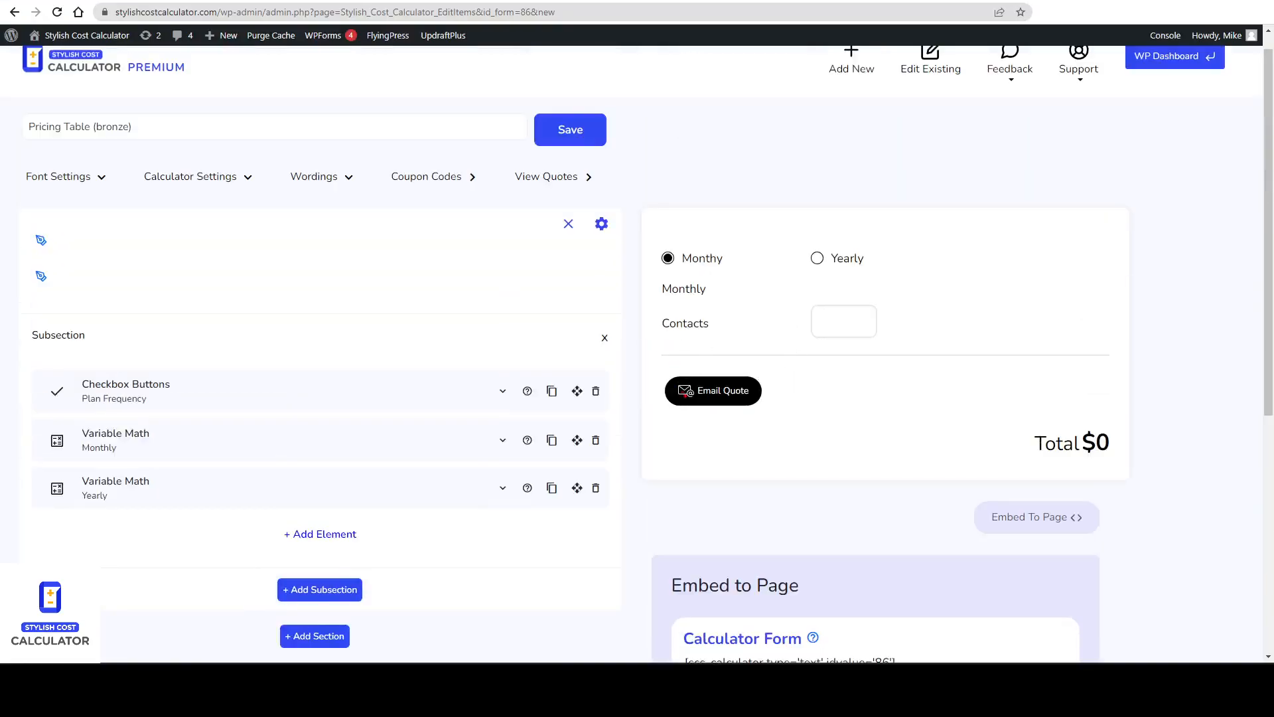
drag(683, 337, 667, 312)
key(Escape)
scroll(772, 554, down, 4)
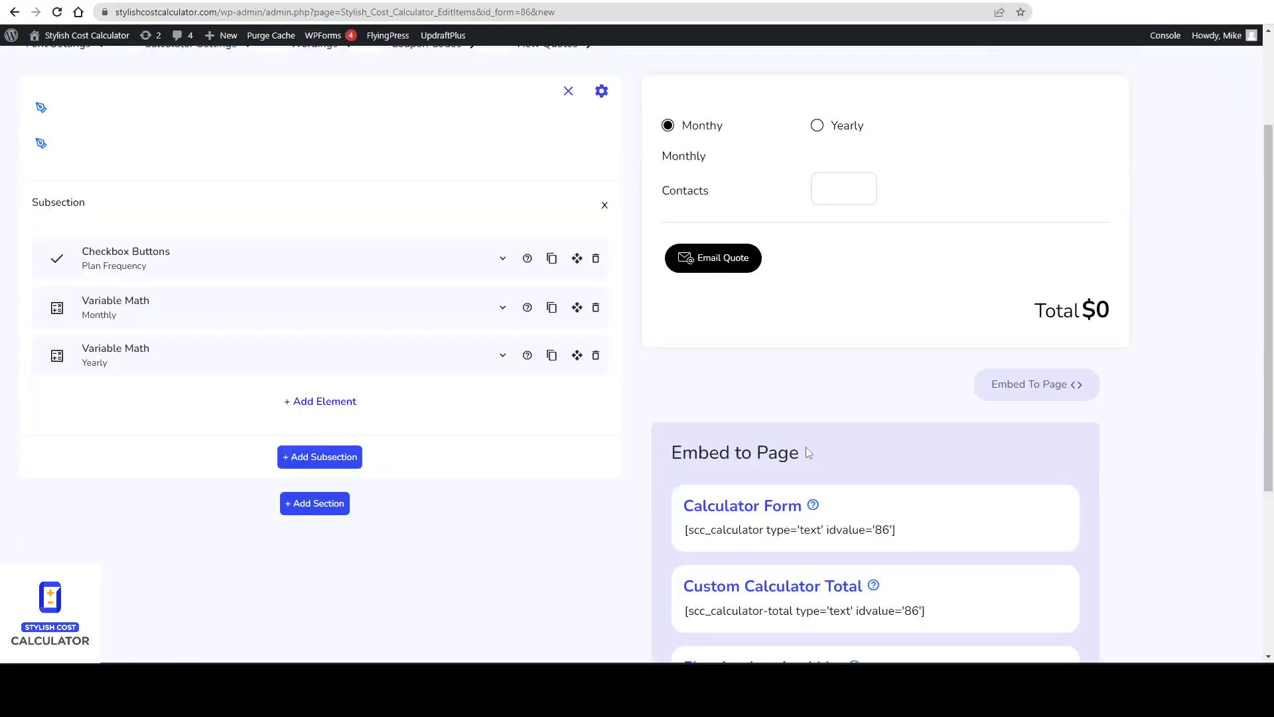
drag(677, 491, 752, 487)
mouse_move(1016, 190)
mouse_down()
mouse_move(1040, 158)
mouse_move(1061, 197)
mouse_move(1109, 201)
mouse_up()
key(e)
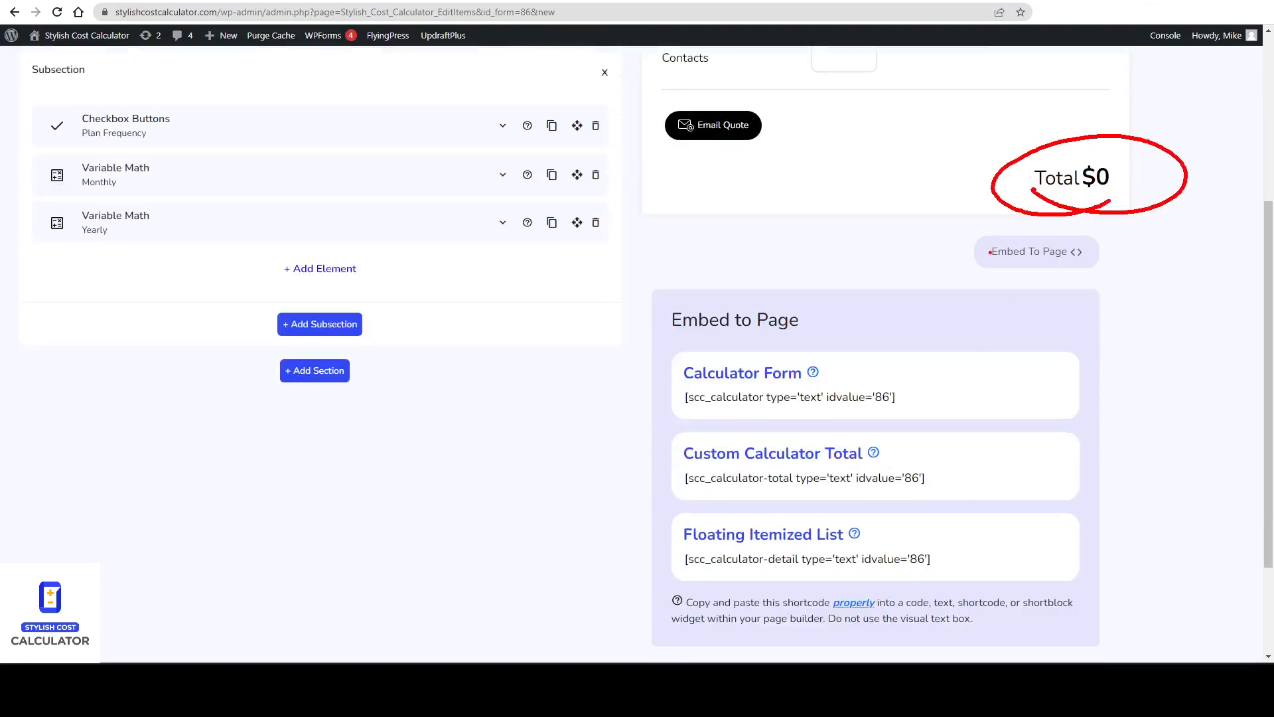
key(Escape)
Turn on the Remove the Total Price option in Calculator Settings and save the calculator.
scroll(640, 402, up, 4)
click(181, 198)
scroll(305, 438, down, 7)
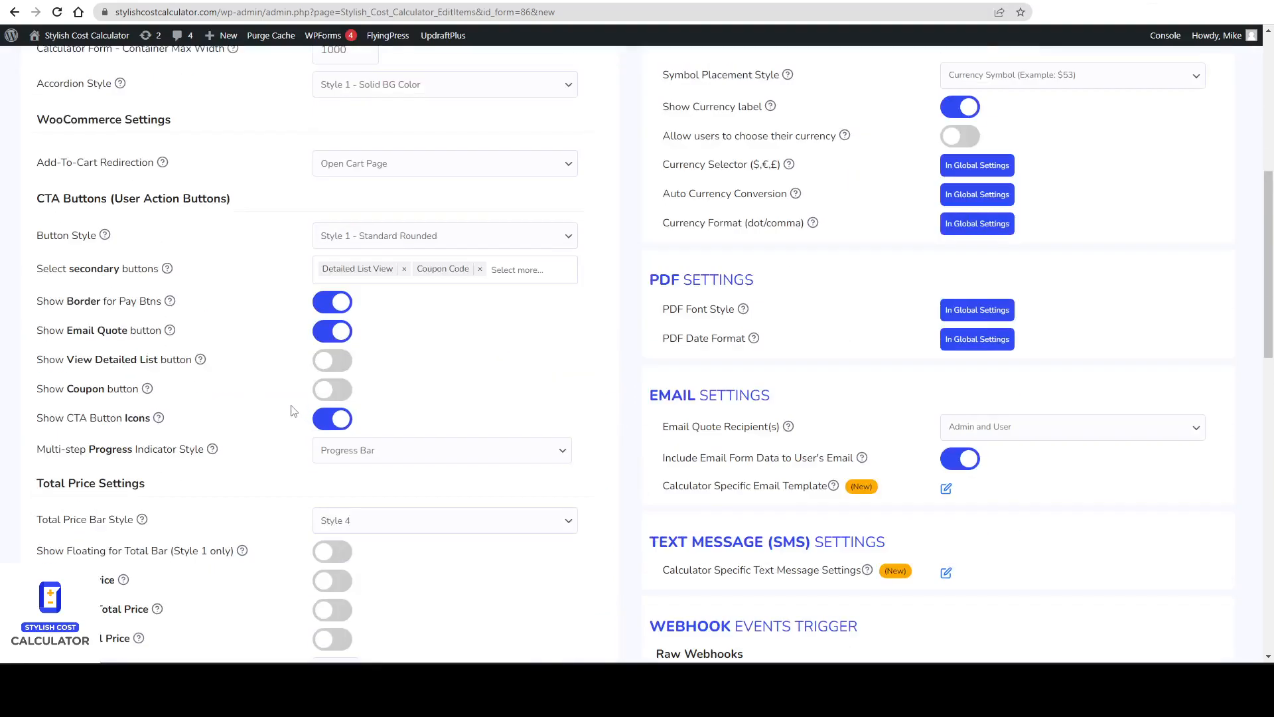
key(ctrl+f)
text(tita)
text(otal)
key(Return)
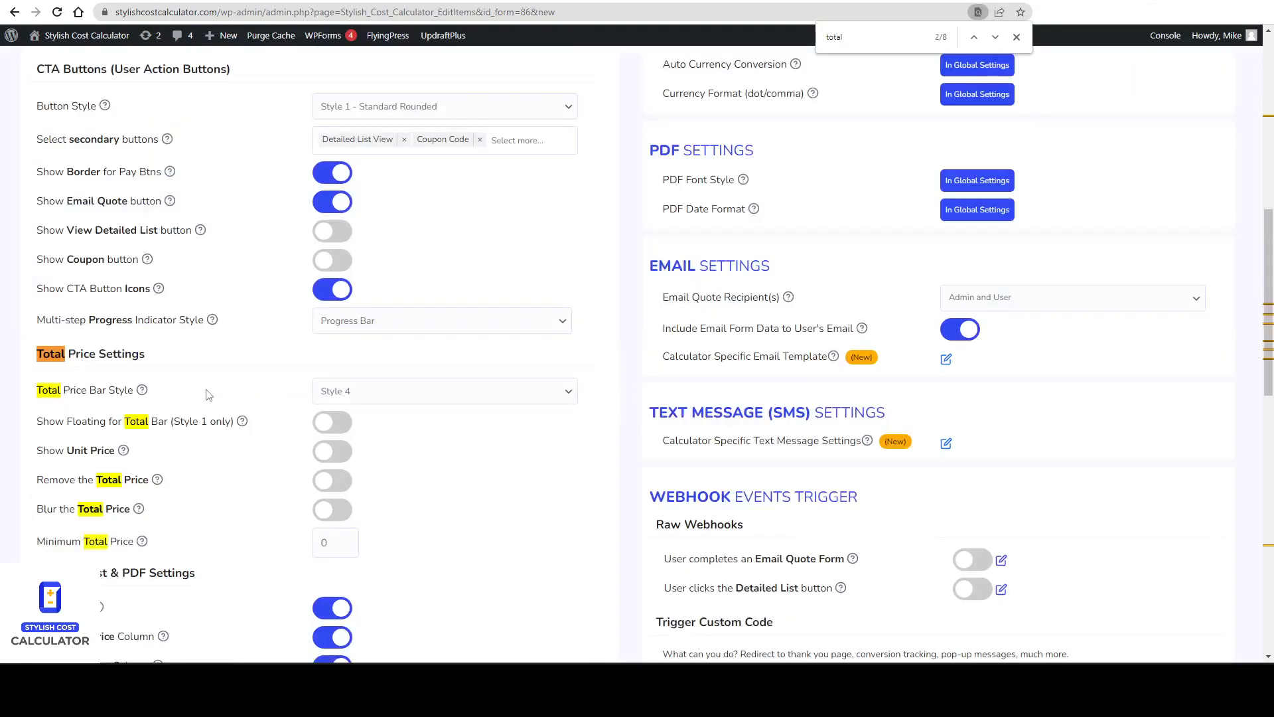
scroll(77, 486, up, 2)
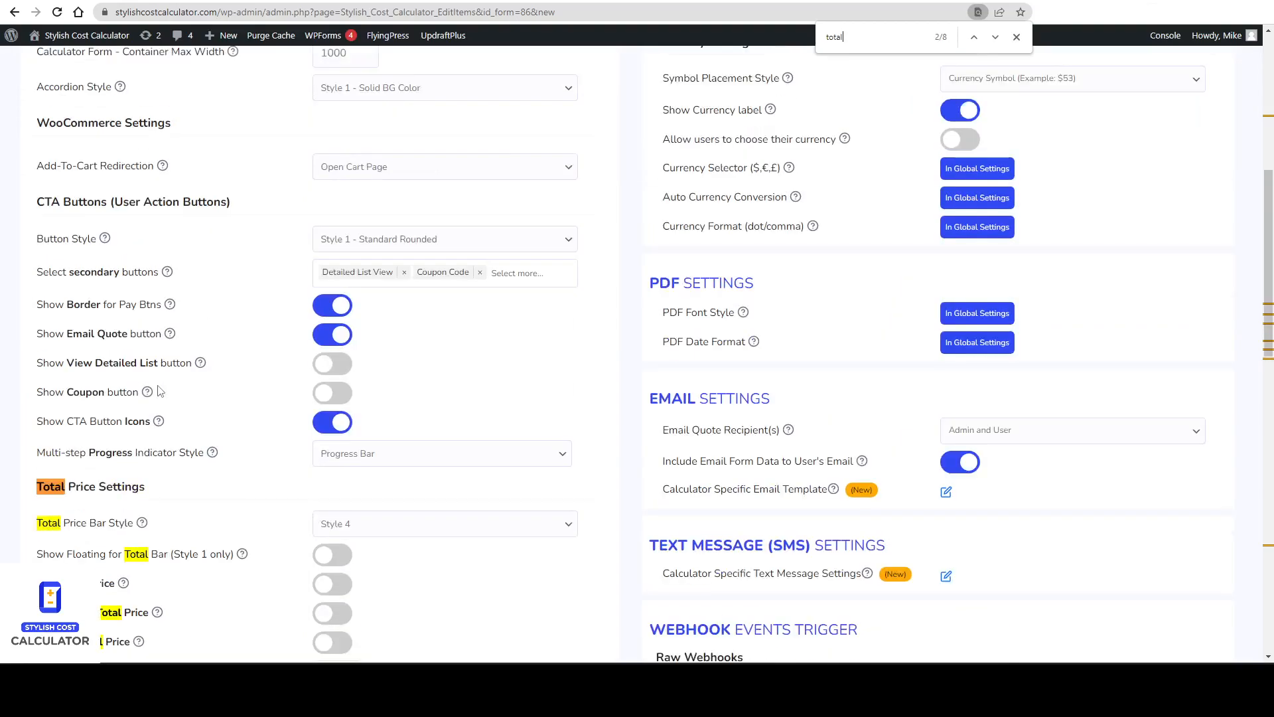
scroll(589, 361, down, 1)
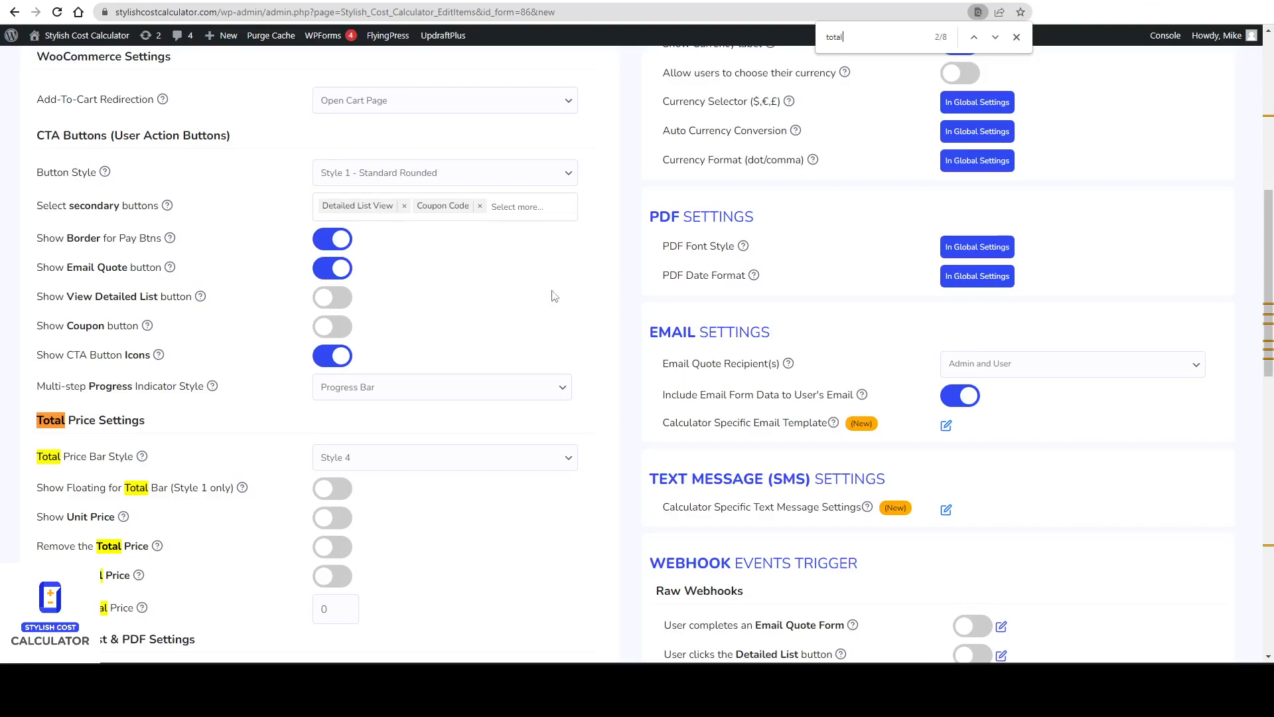
click(350, 555)
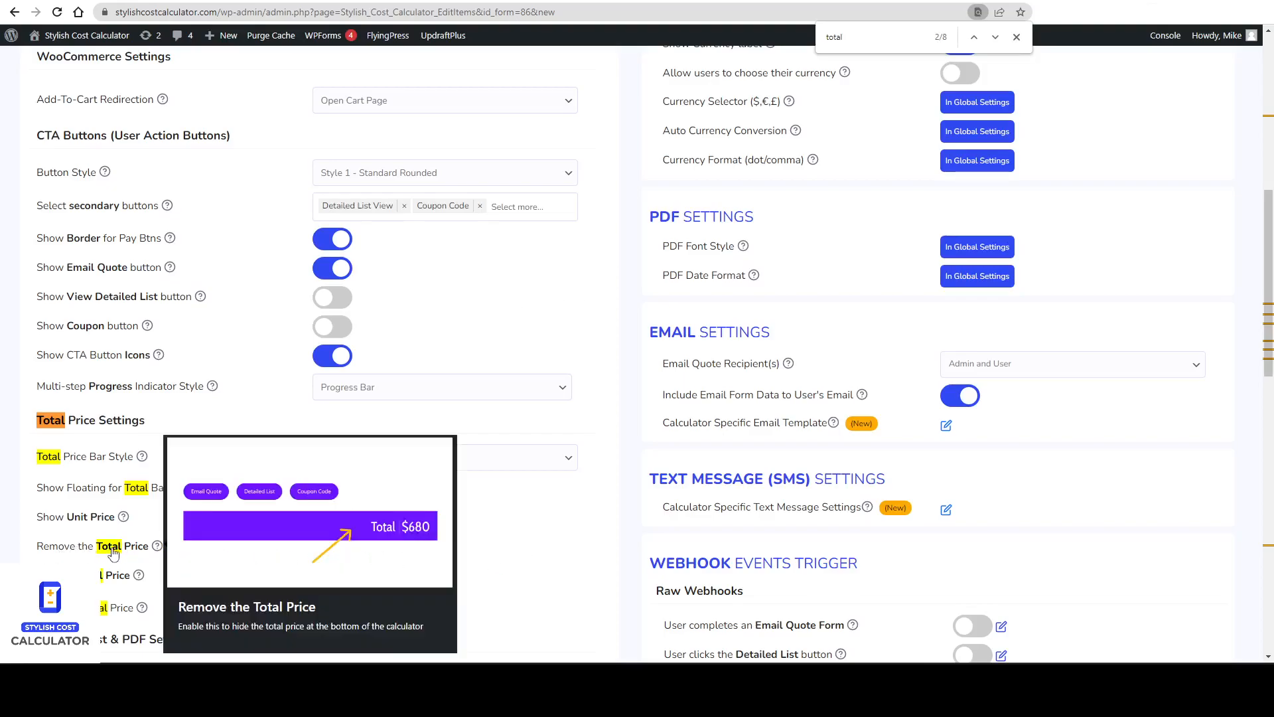
scroll(725, 228, up, 8)
click(570, 158)
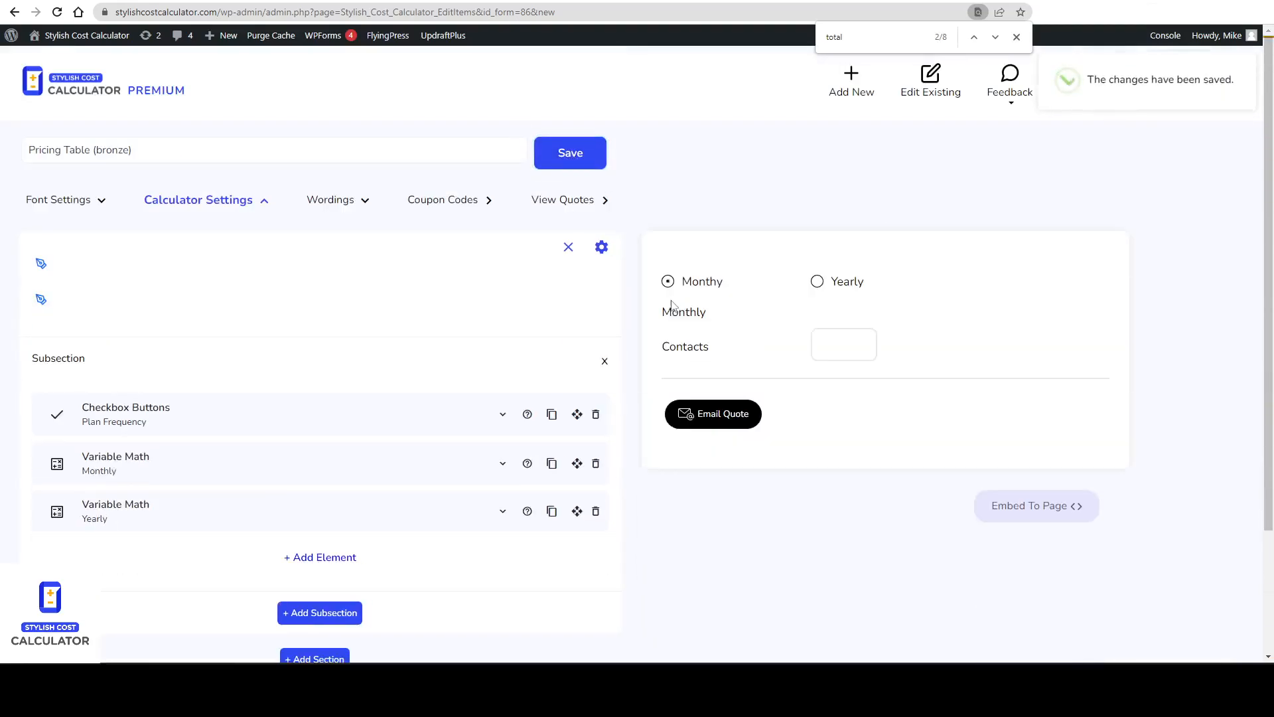
Change the Plan Frequency element's input box style to Radio (Single Choice) and save the calculator.
scroll(858, 412, down, 2)
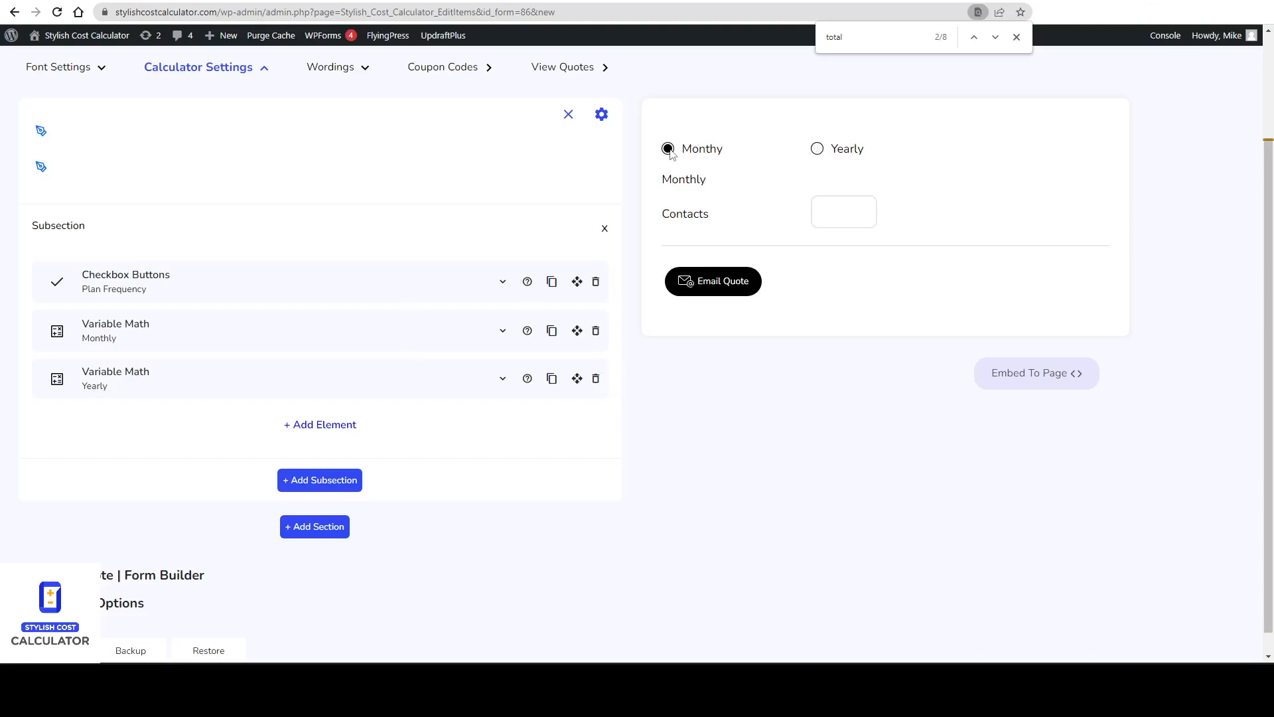
click(288, 285)
scroll(285, 332, down, 2)
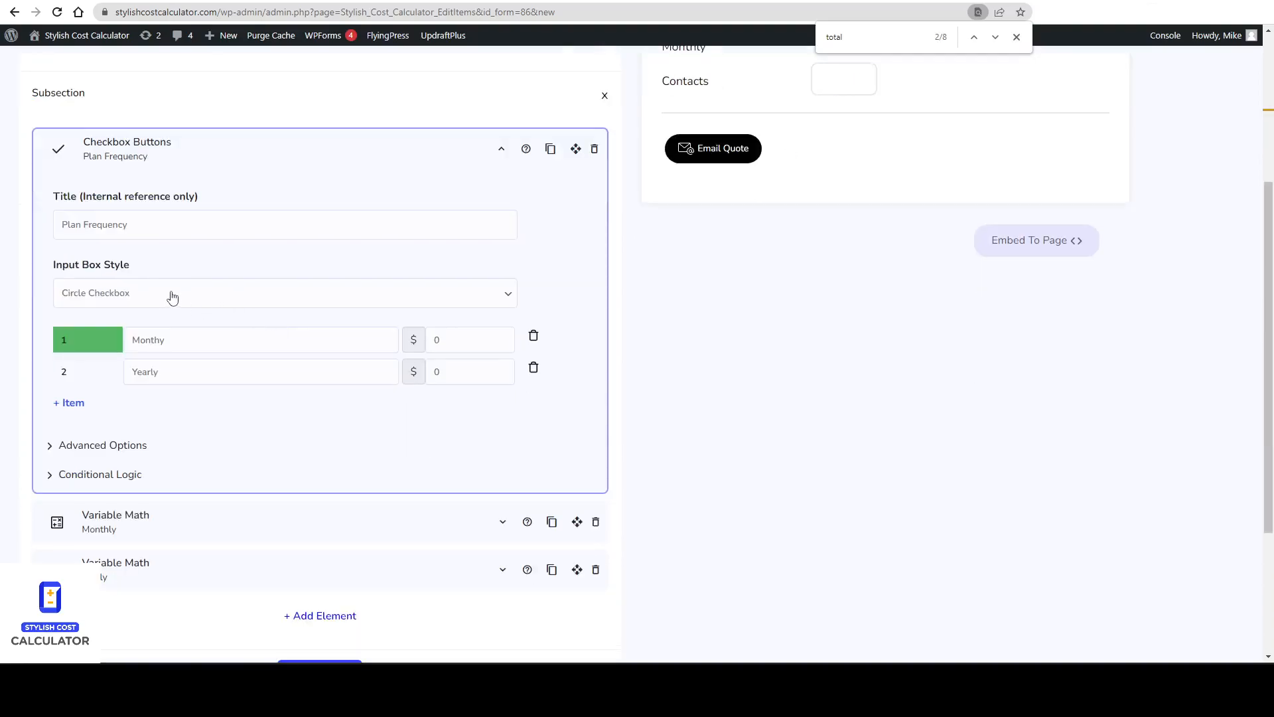
click(109, 293)
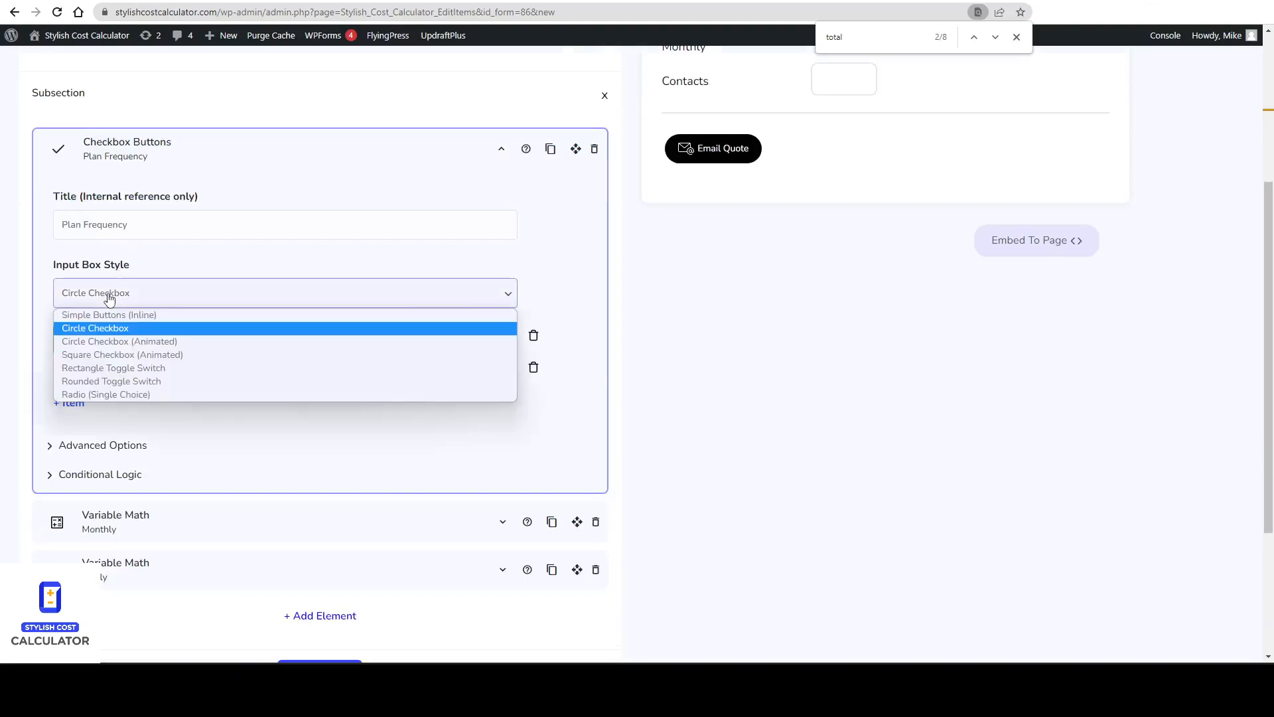
click(158, 395)
scroll(312, 359, up, 4)
click(561, 160)
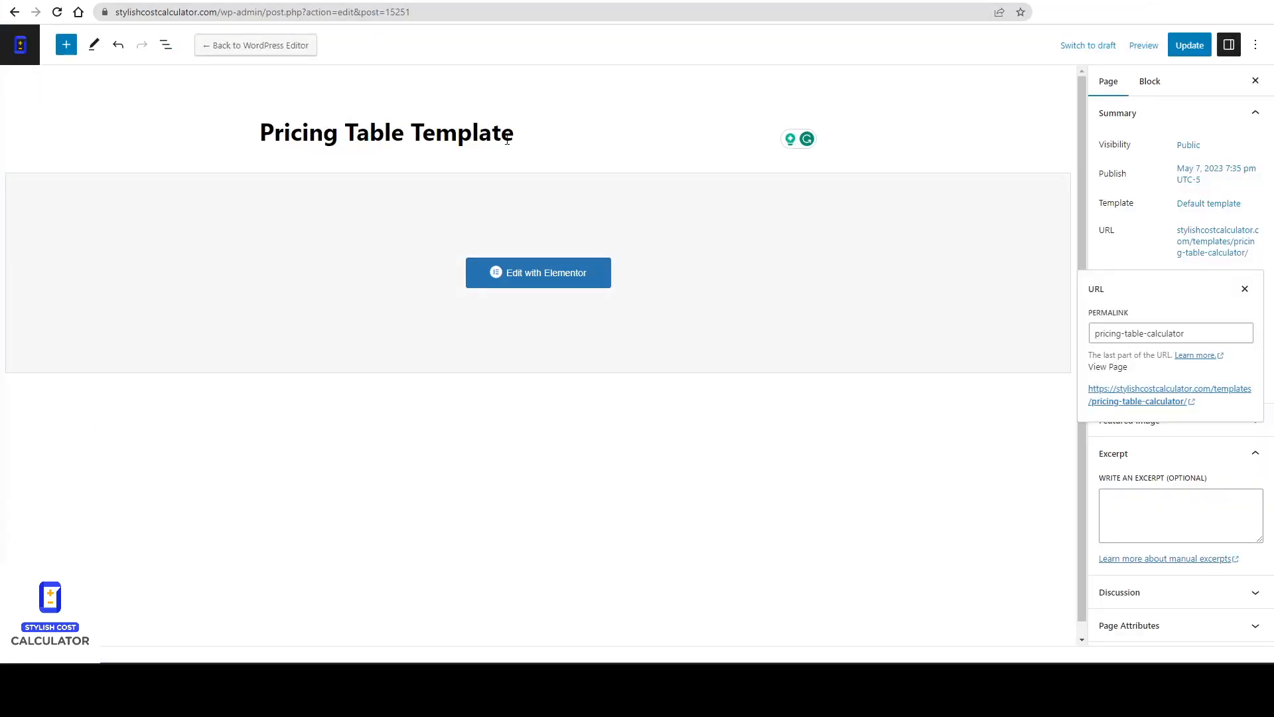
Close the permalink panel of the Pricing Table Template page and update the page.
click(1193, 331)
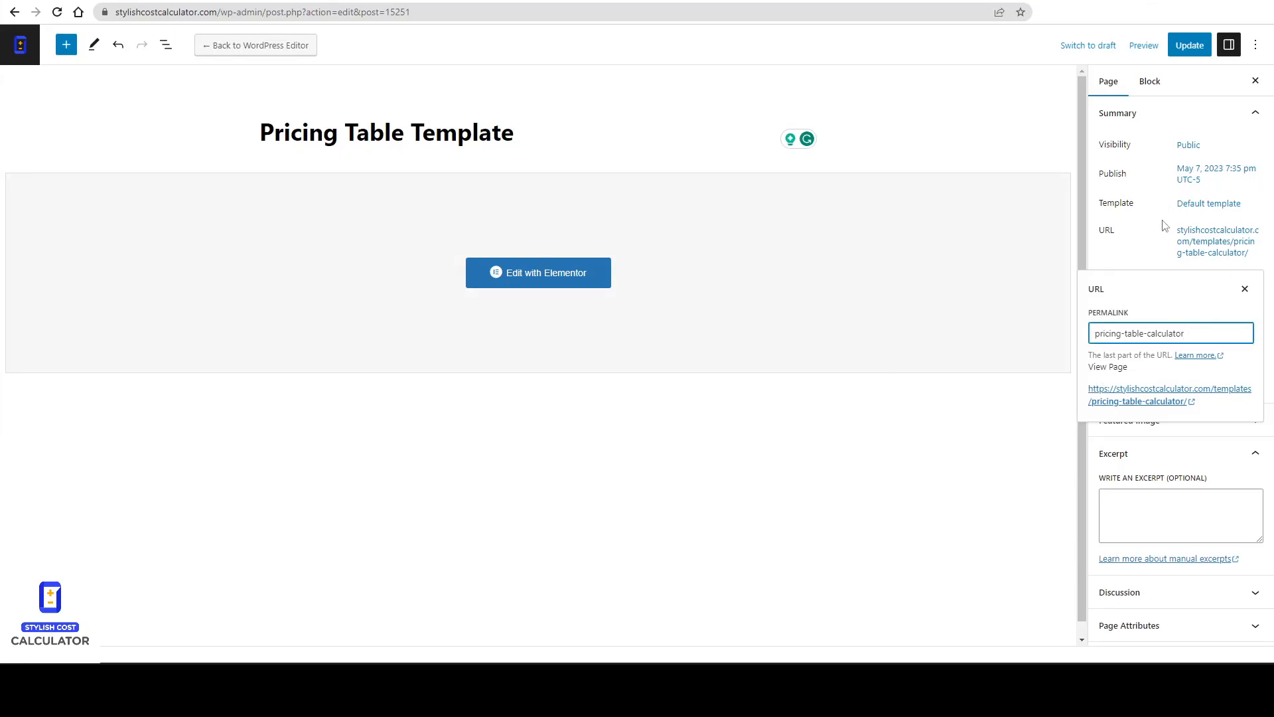
click(1161, 242)
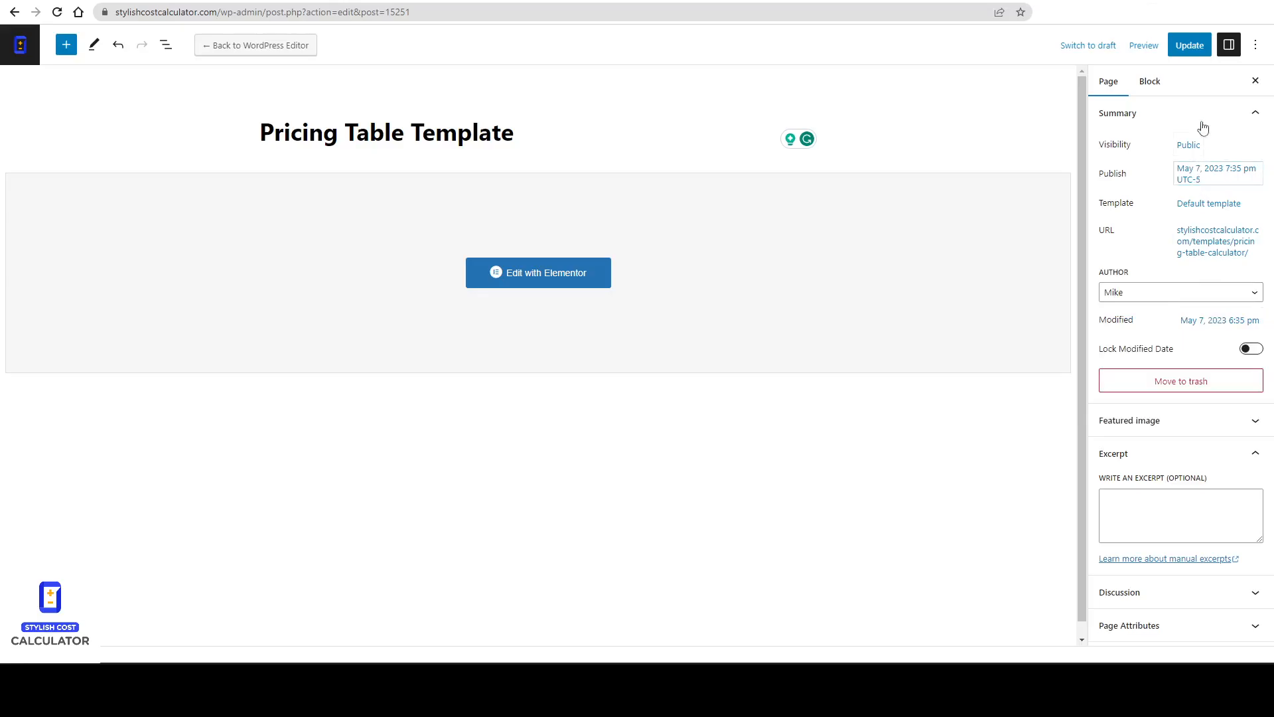
click(1189, 45)
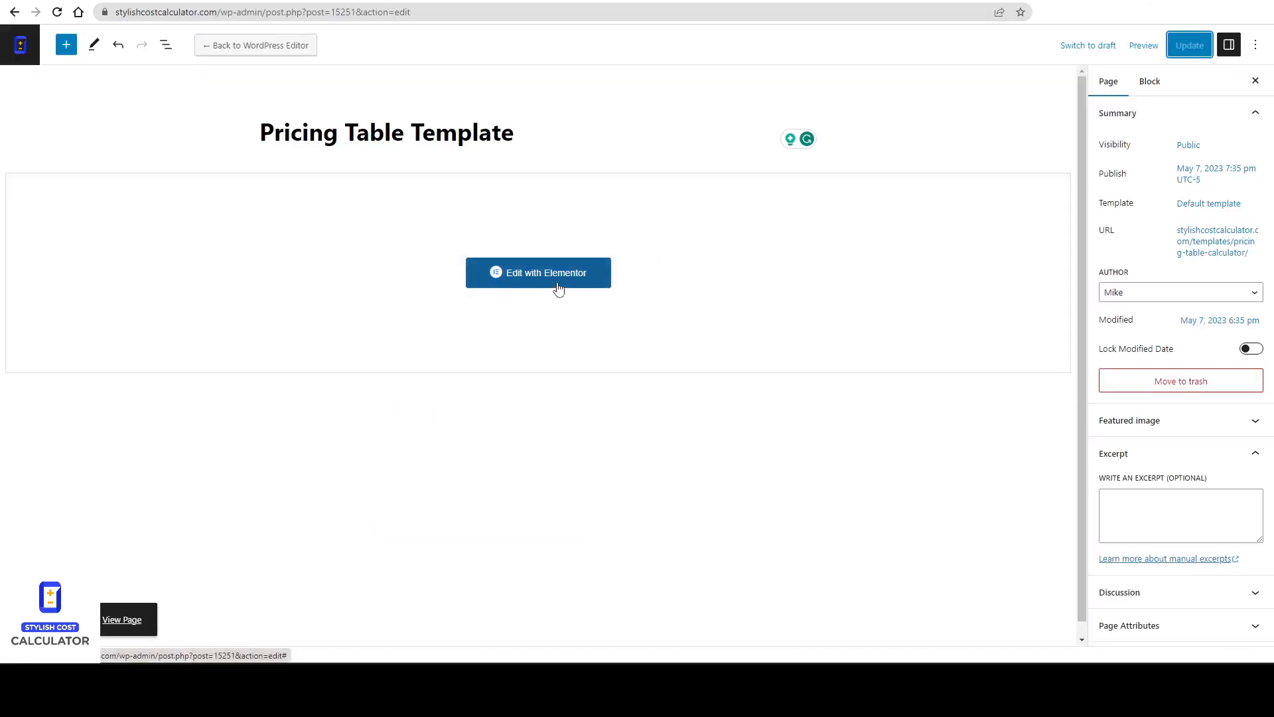
Open the page in Elementor and retitle the template heading as Pricing Table Calculator.
click(559, 279)
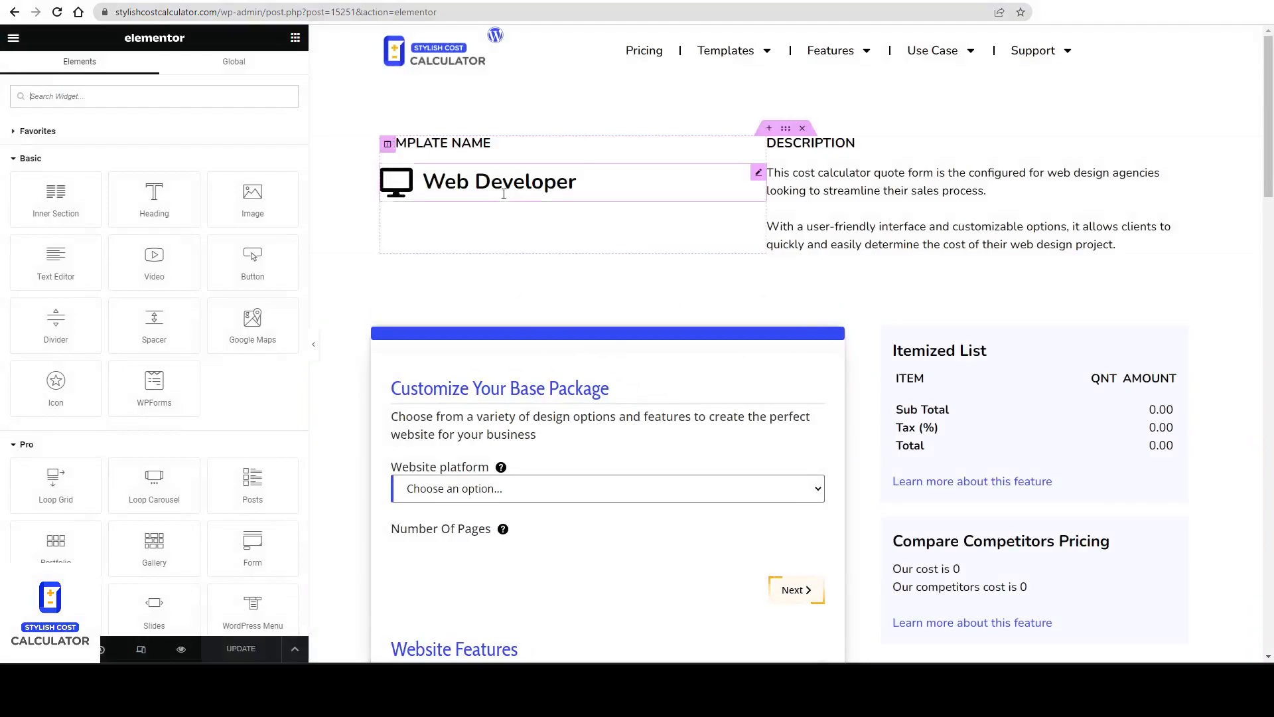
click(426, 184)
triple_click(425, 183)
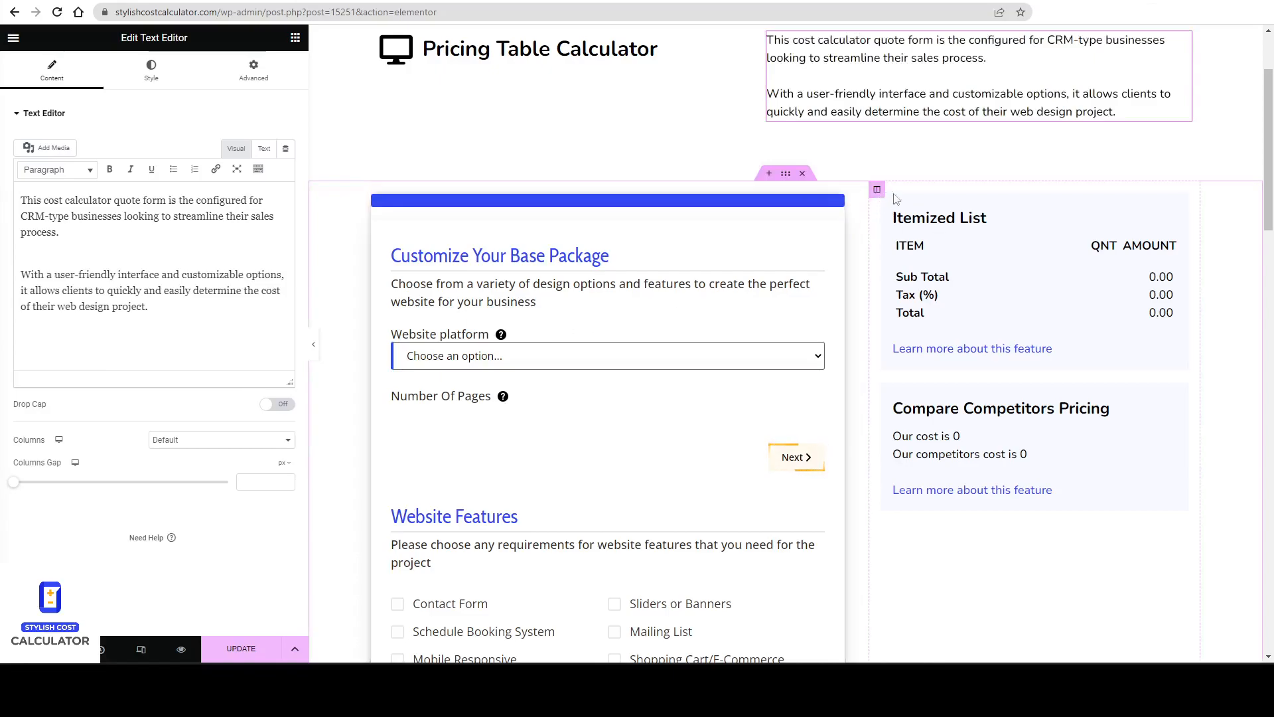
Move the Compare Competitors Pricing and Itemized List widgets into the calculator's column.
scroll(1157, 352, down, 12)
scroll(1113, 304, up, 3)
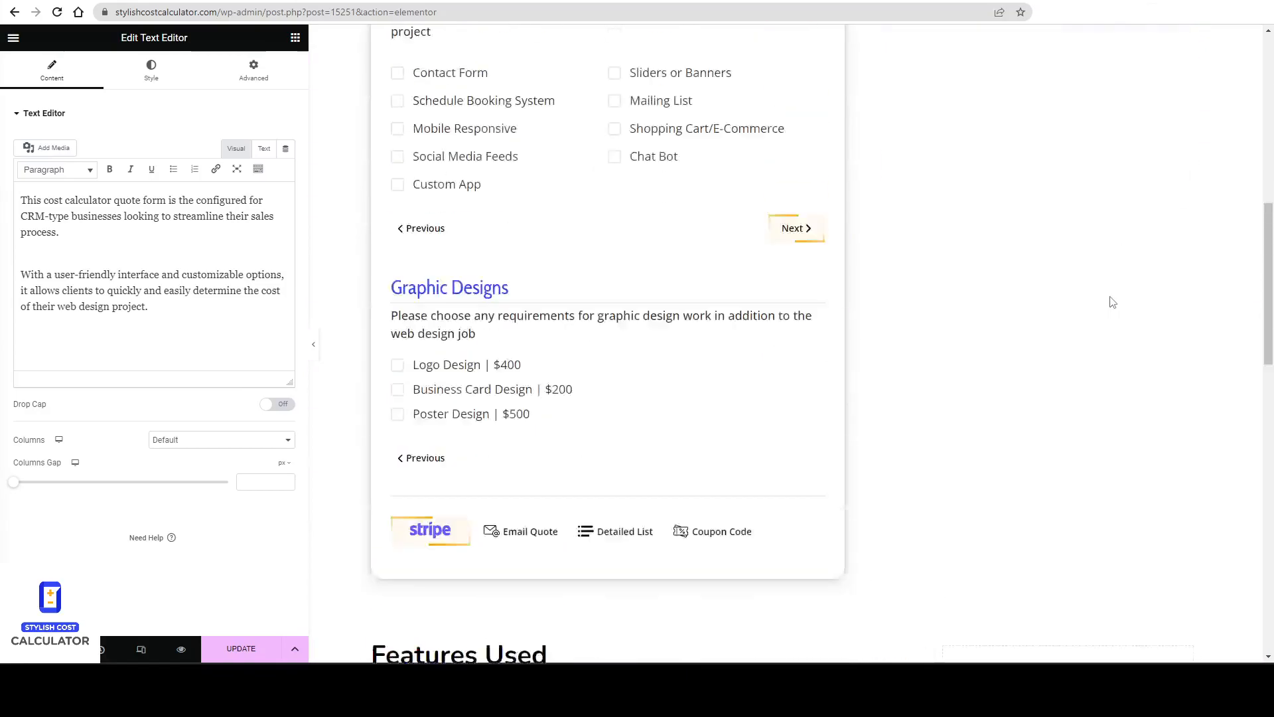
scroll(1112, 304, up, 6)
scroll(856, 451, down, 9)
drag(1181, 195, 488, 372)
scroll(1146, 233, up, 10)
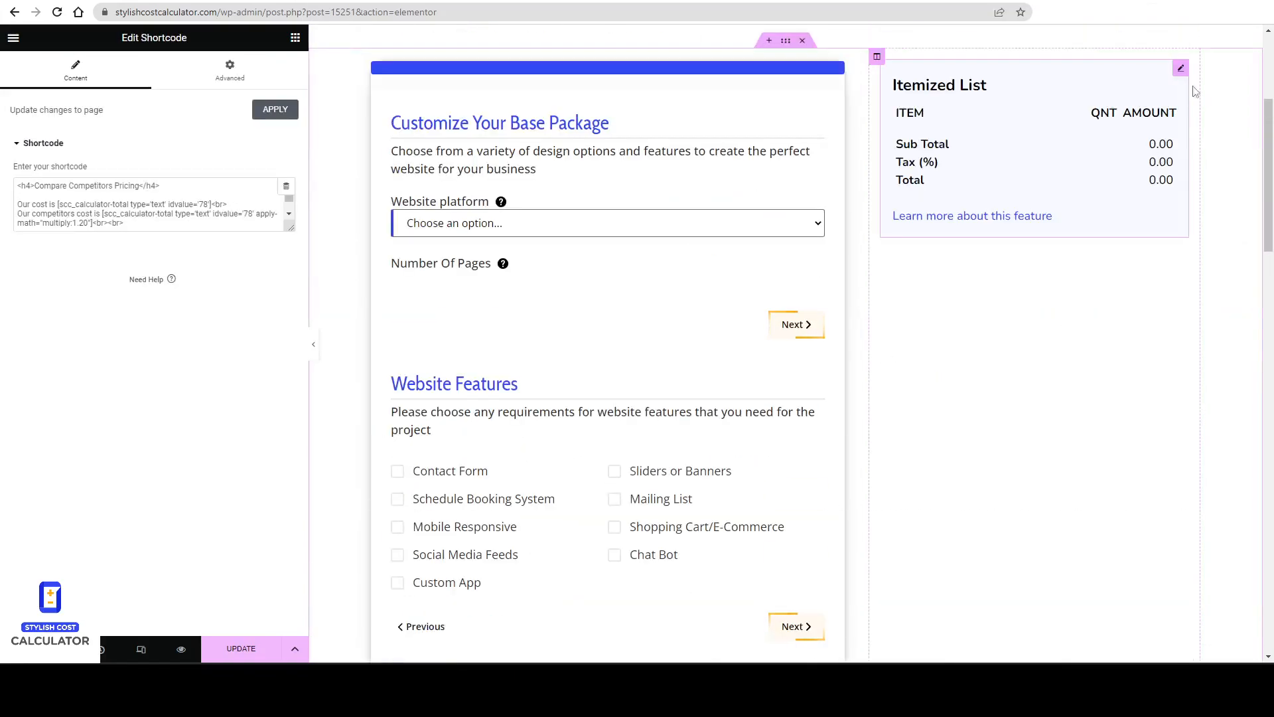
scroll(897, 478, down, 12)
drag(1180, 69, 548, 384)
scroll(808, 435, up, 10)
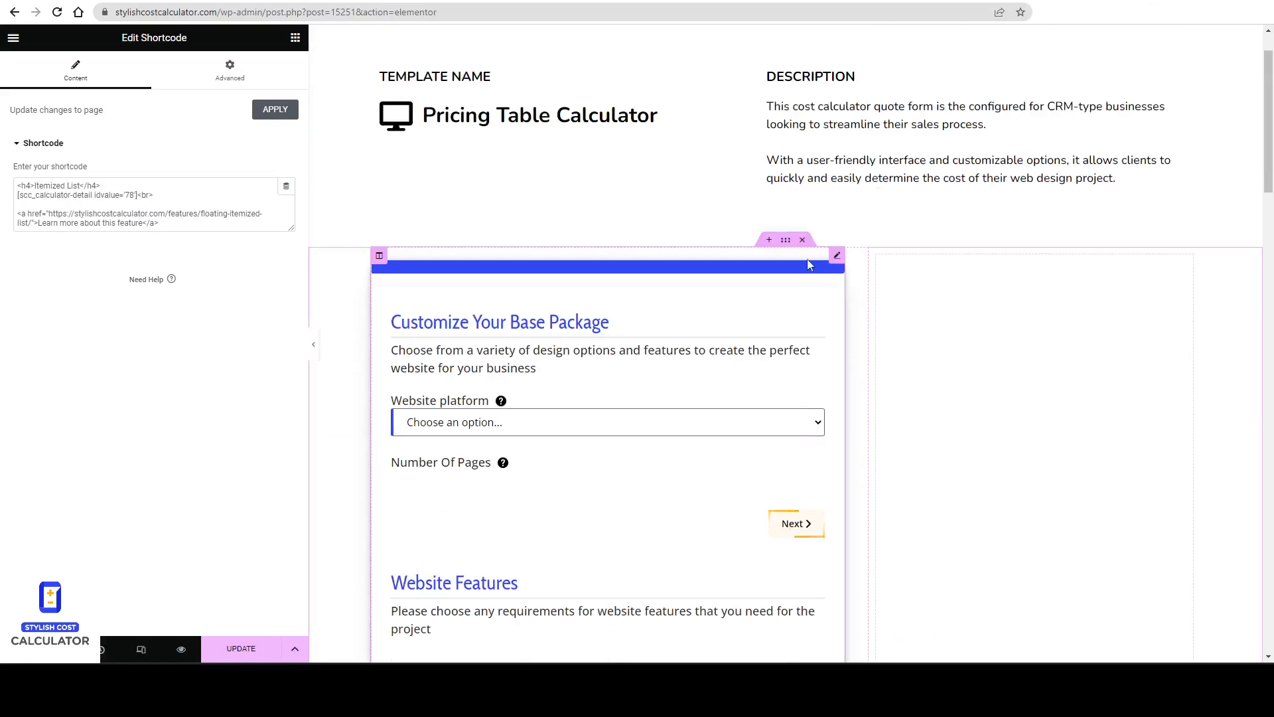
Add a third column to the section and set the column widths to about 33%.
drag(871, 276, 756, 292)
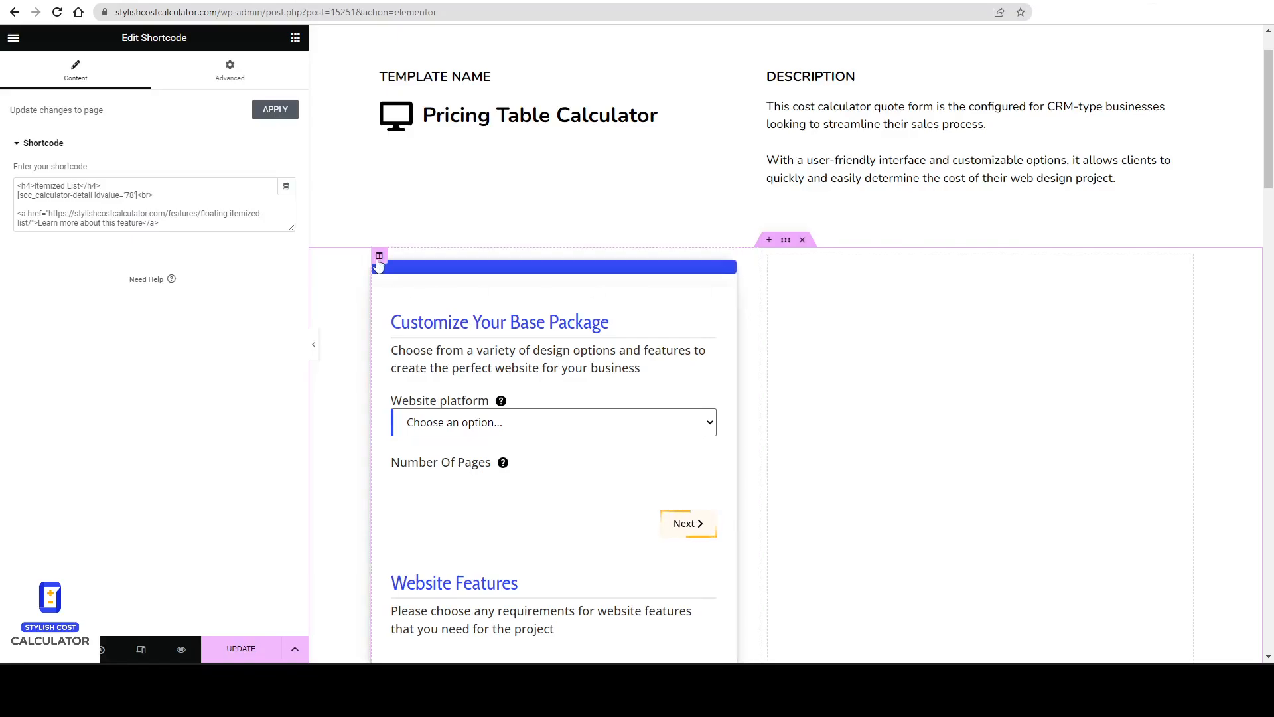
right_click(379, 260)
click(434, 319)
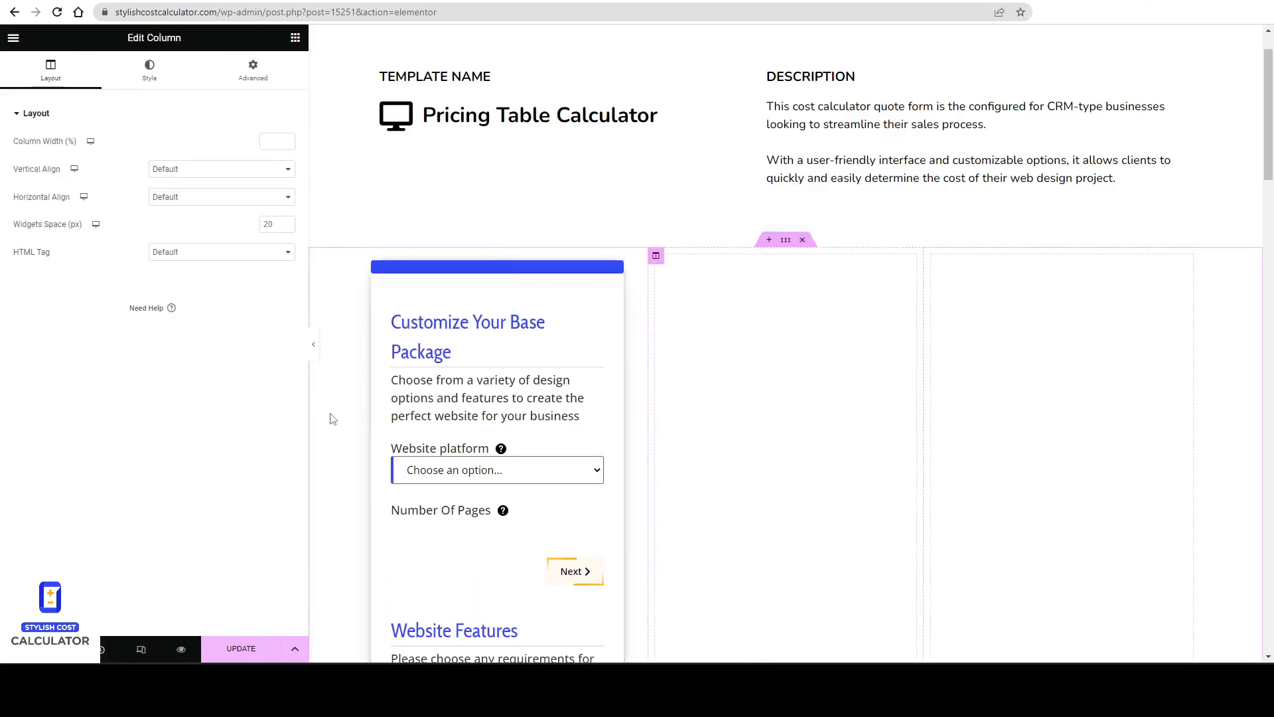
drag(309, 381, 124, 385)
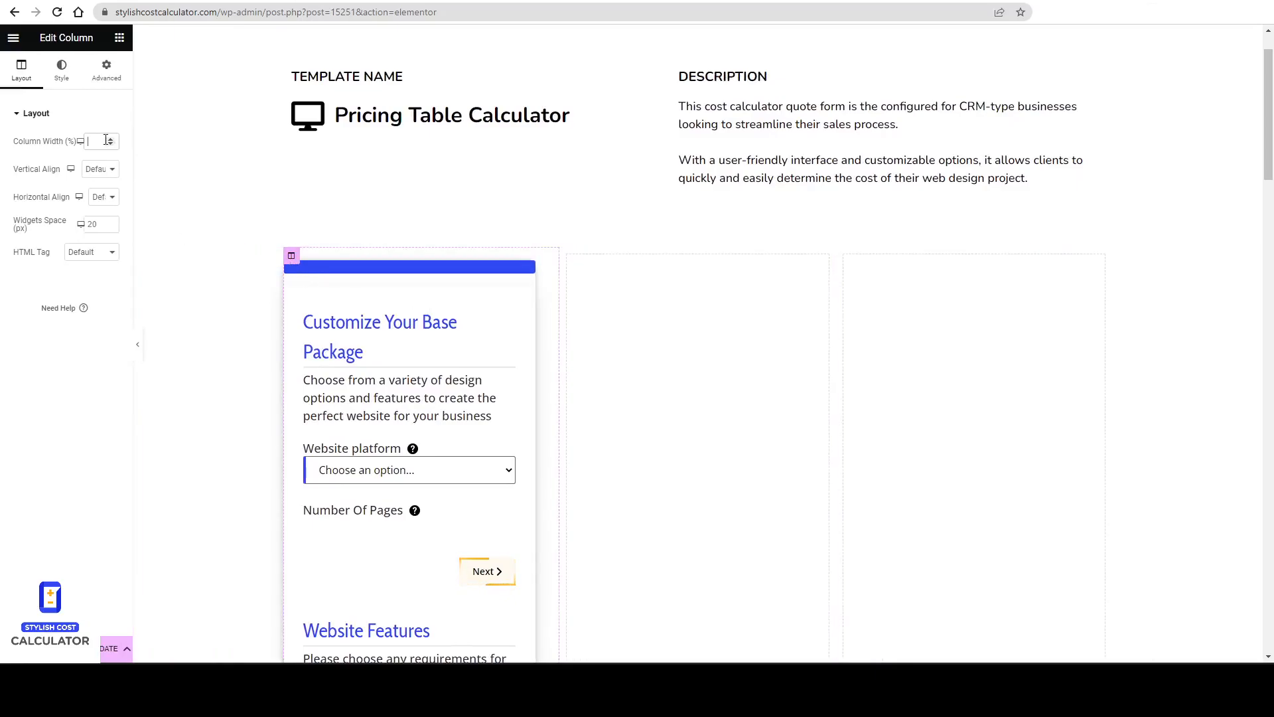
text(33)
click(567, 258)
click(841, 258)
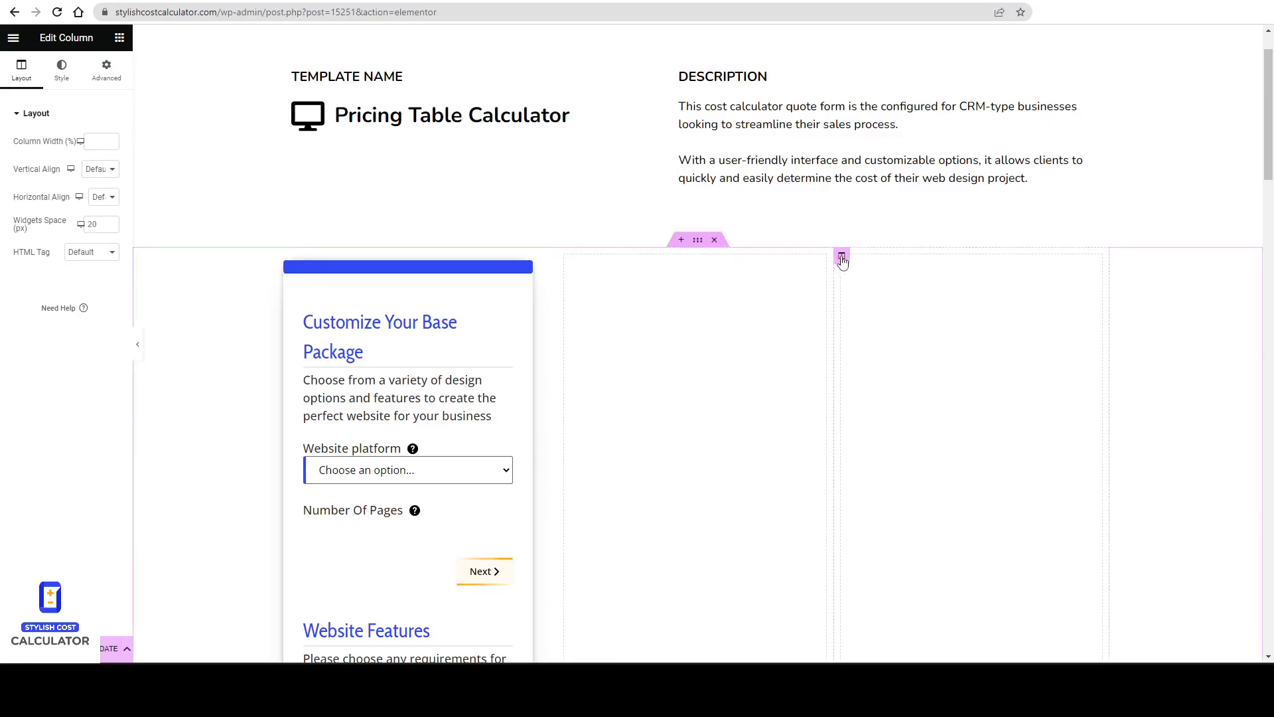
click(93, 142)
text(33)
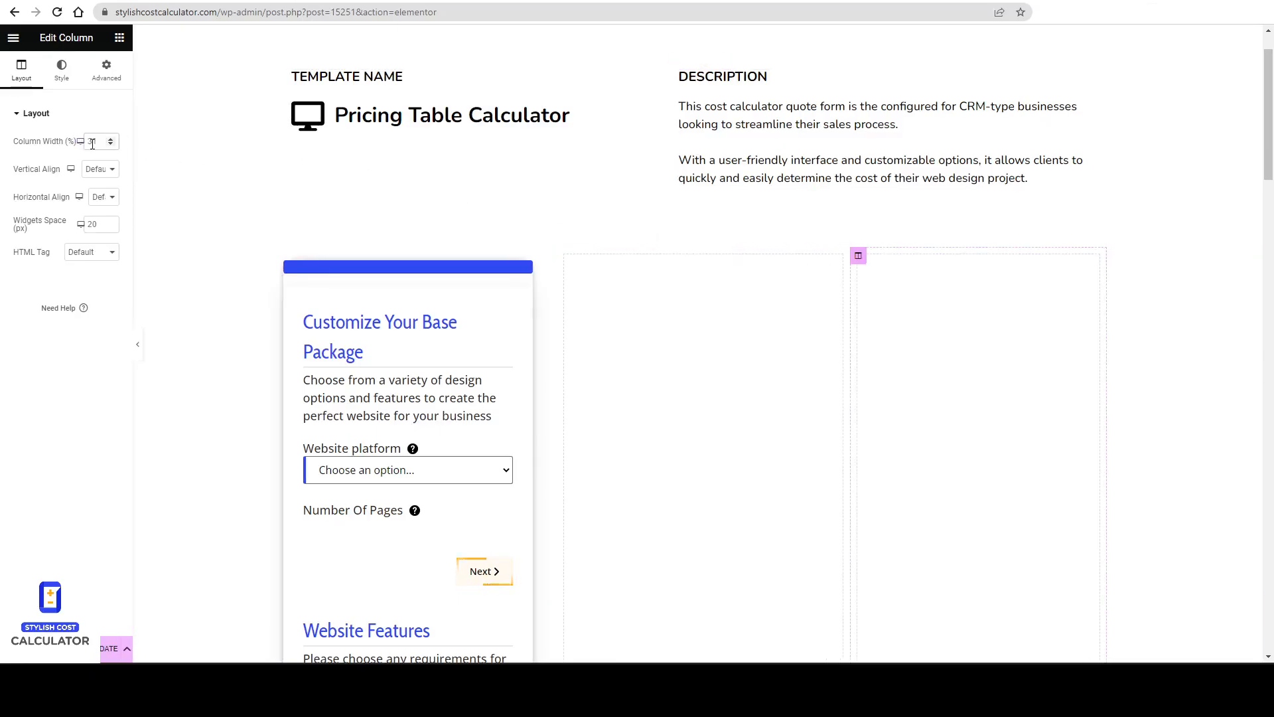
key(Up)
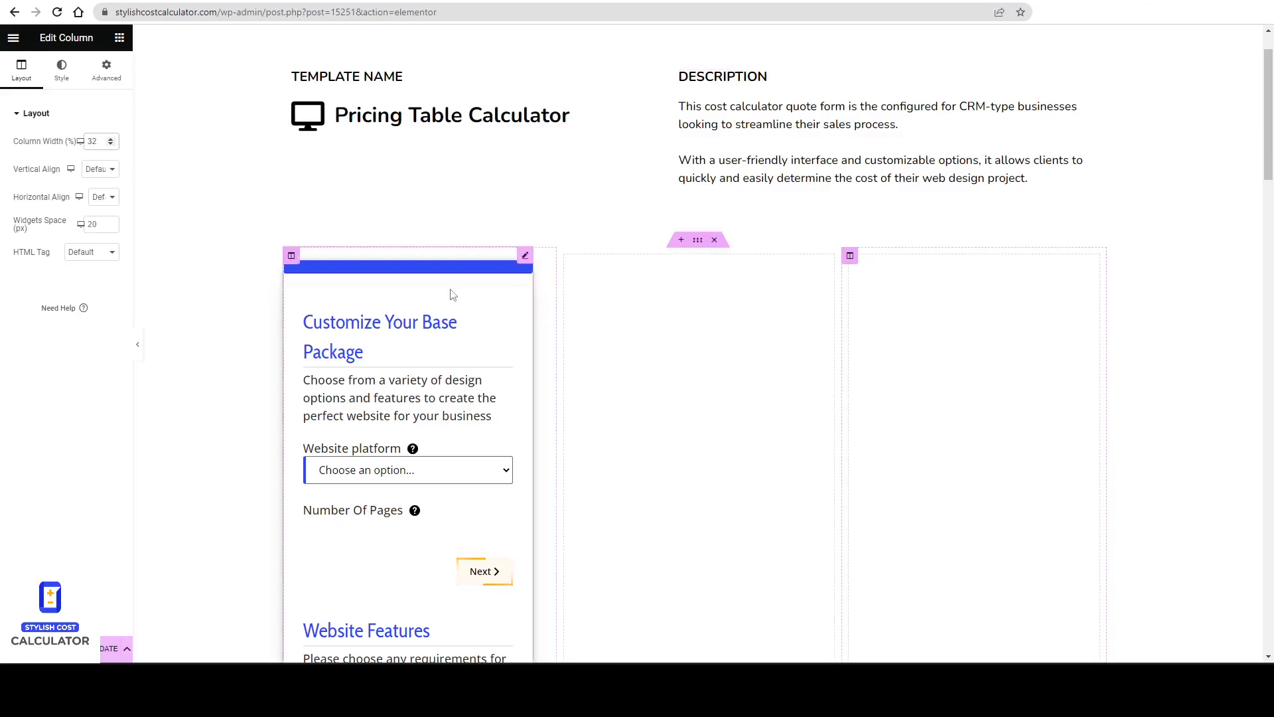
Delete the old calculator shortcode widget from the first column.
right_click(475, 298)
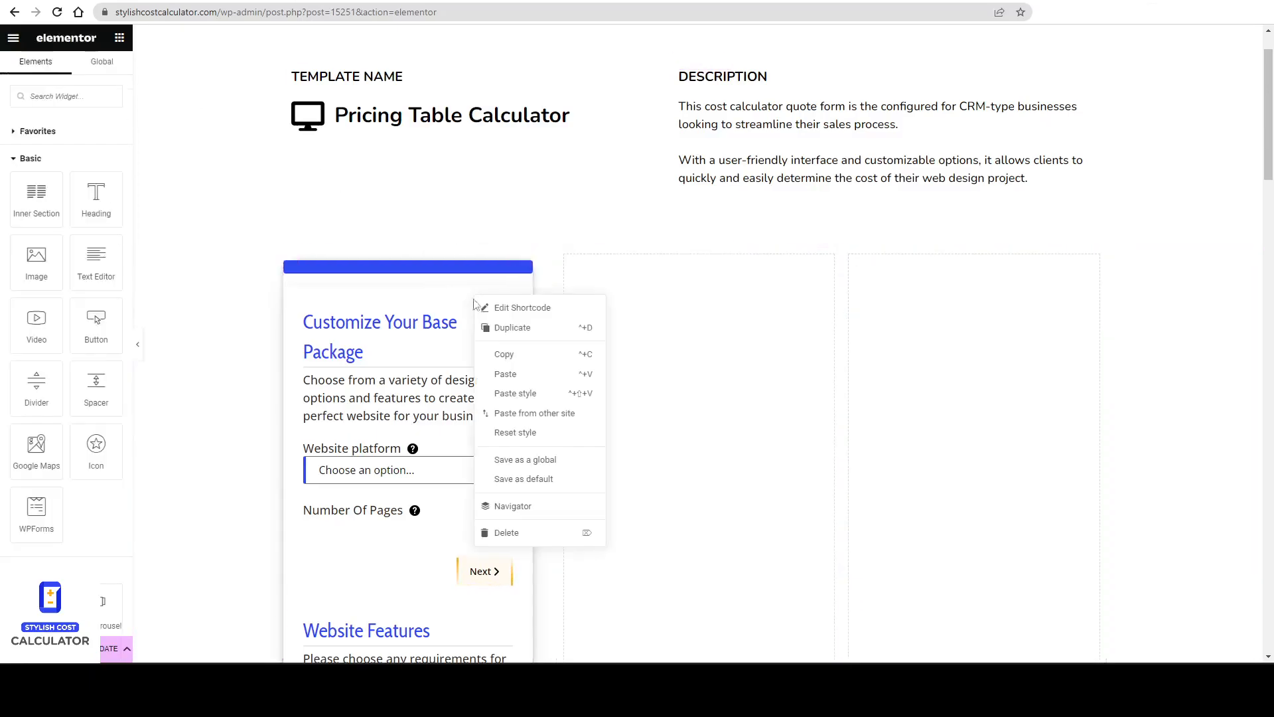
click(517, 535)
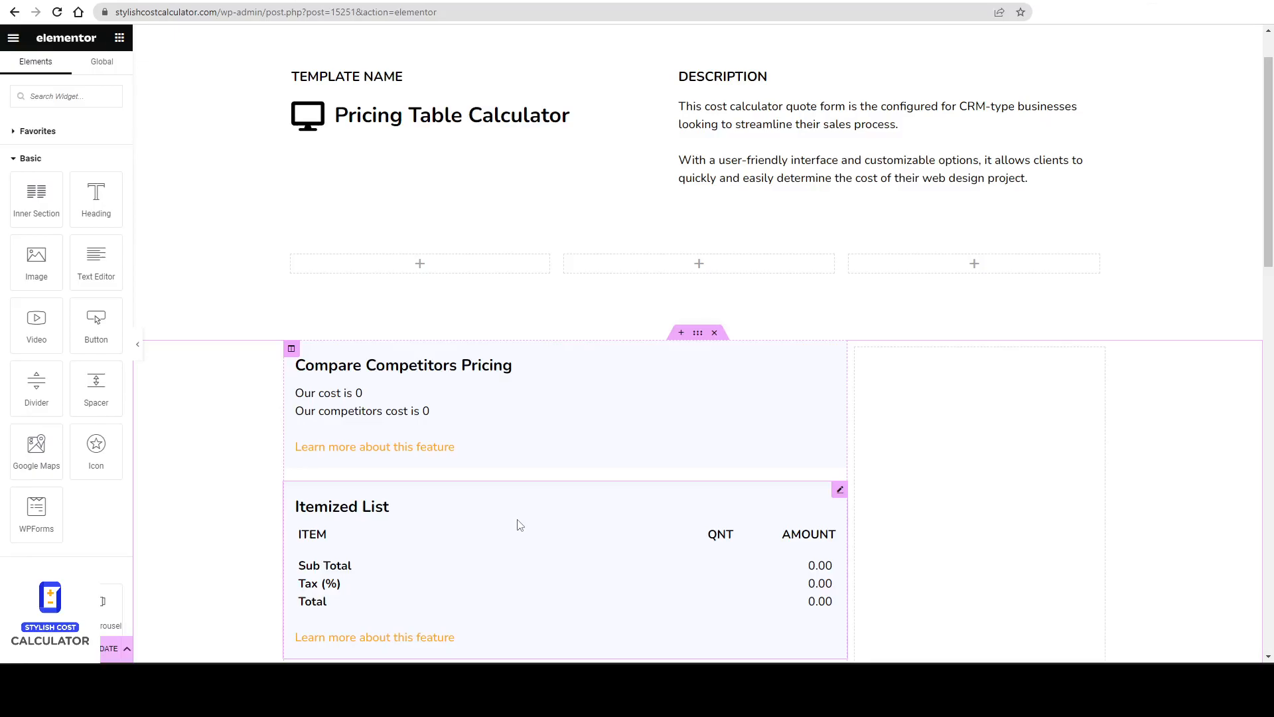
Check the Keap pricing page's plan layout.
click(688, 1)
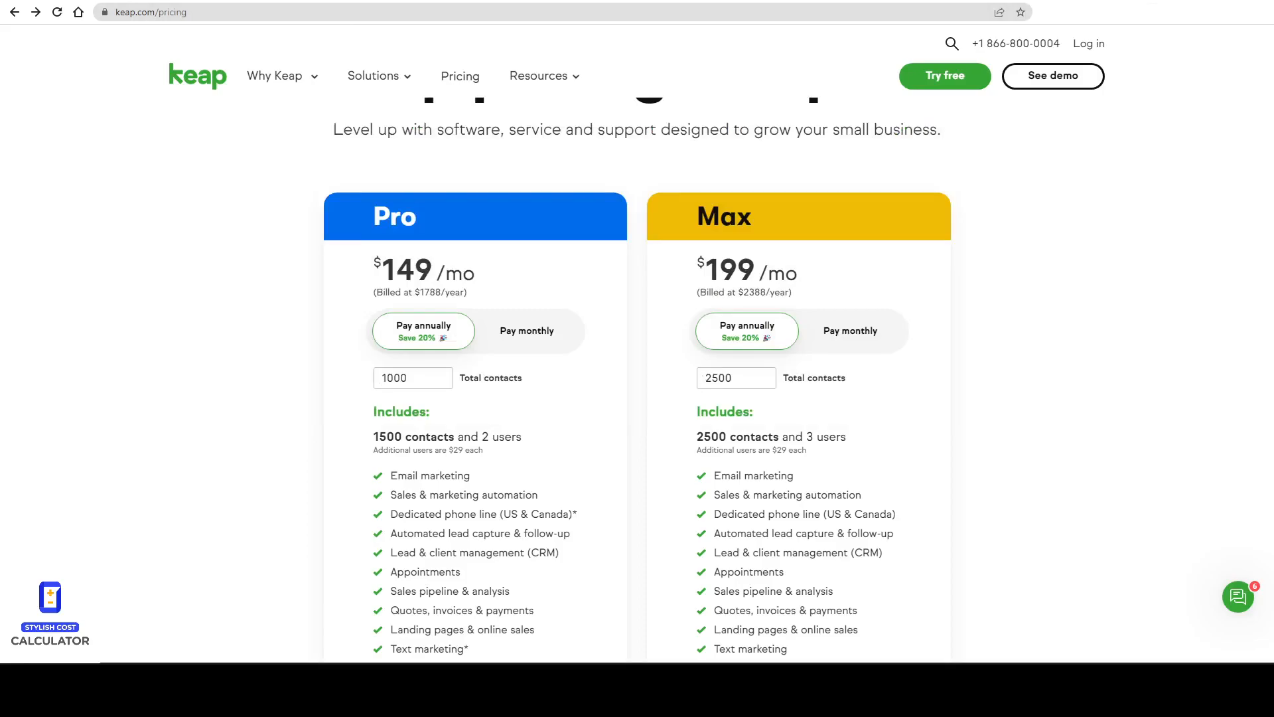
click(425, 1)
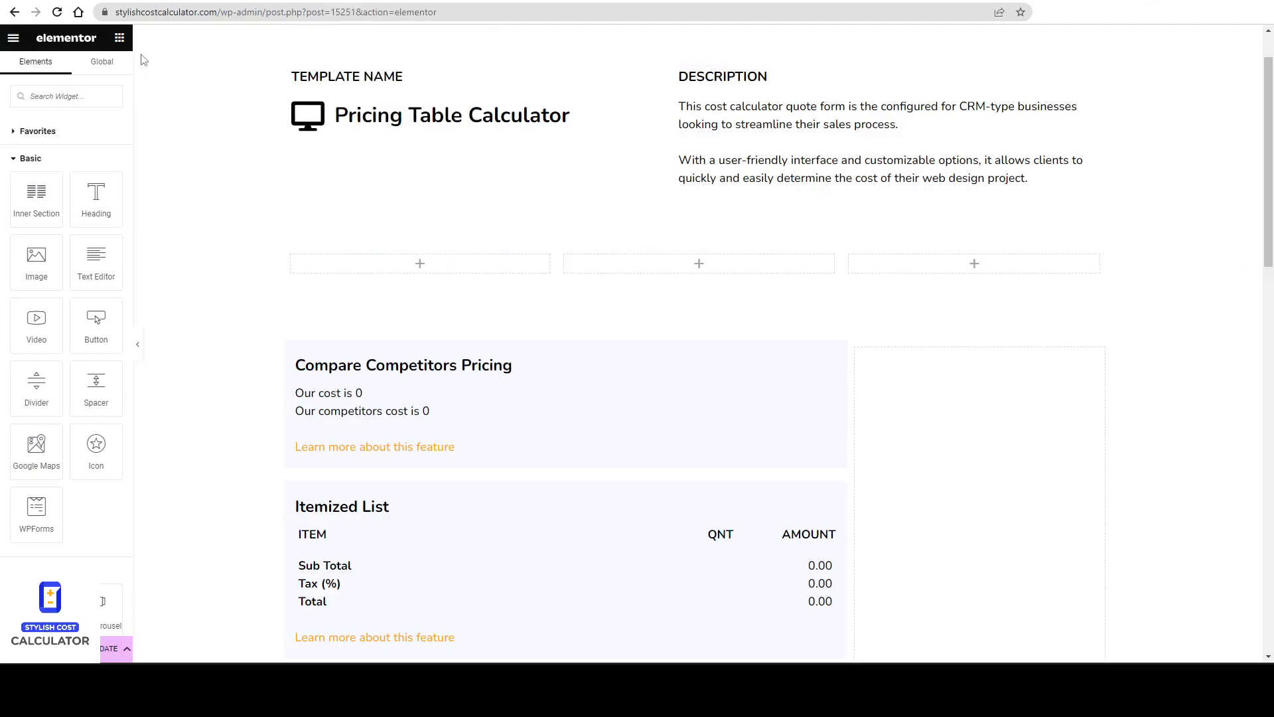
Add a Heading widget to the first of the three empty columns.
drag(133, 183, 187, 186)
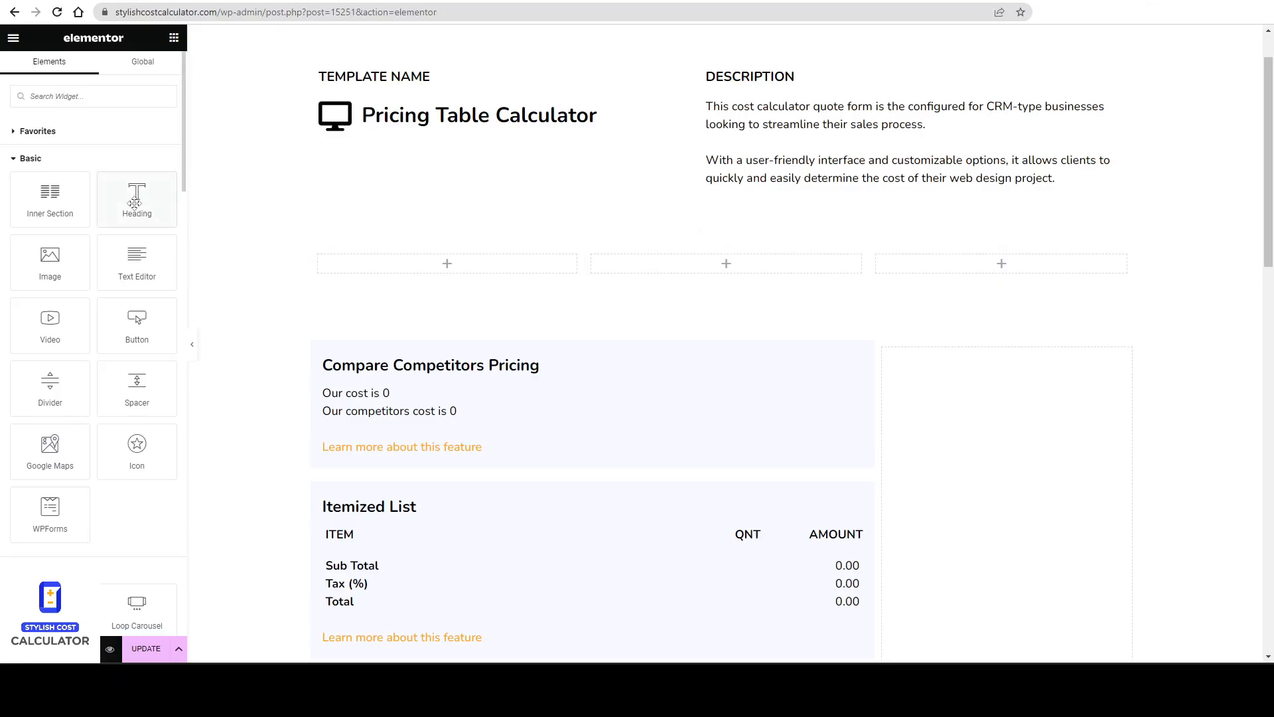
drag(135, 201, 490, 260)
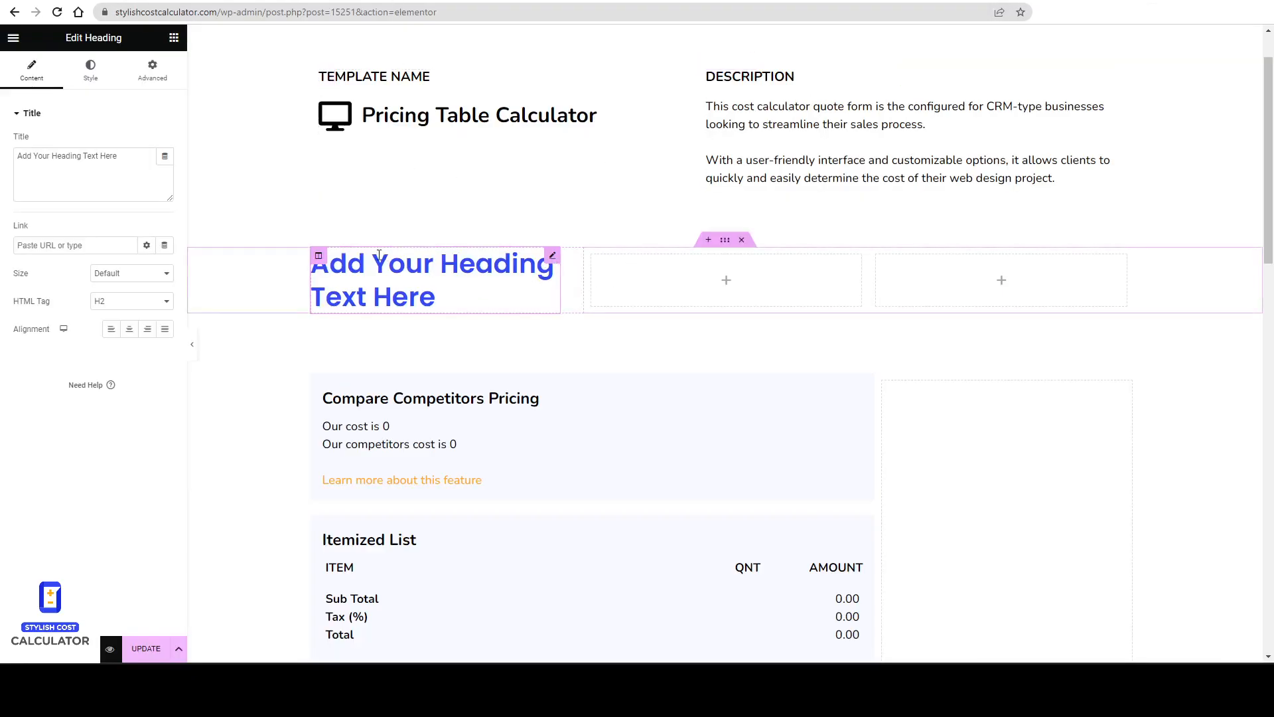
Give the first column a box shadow with blur 6 and a faint black colour, and a 20 px border radius.
click(318, 256)
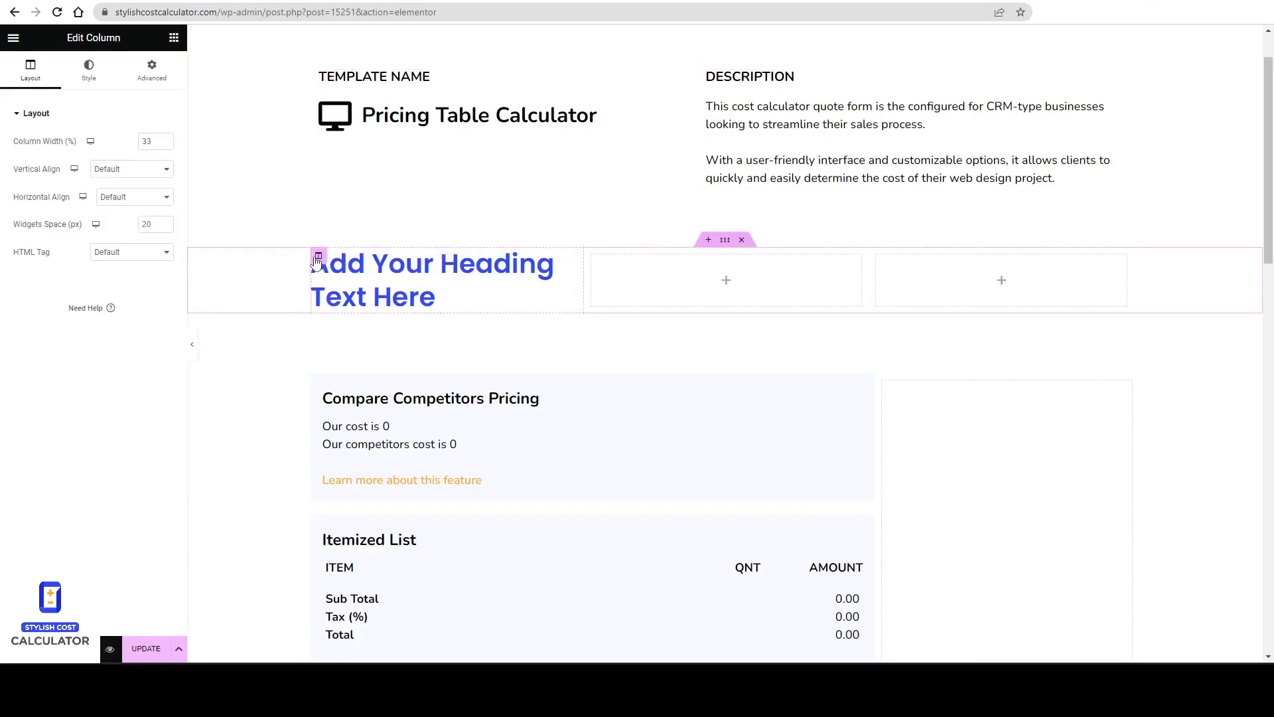
click(157, 84)
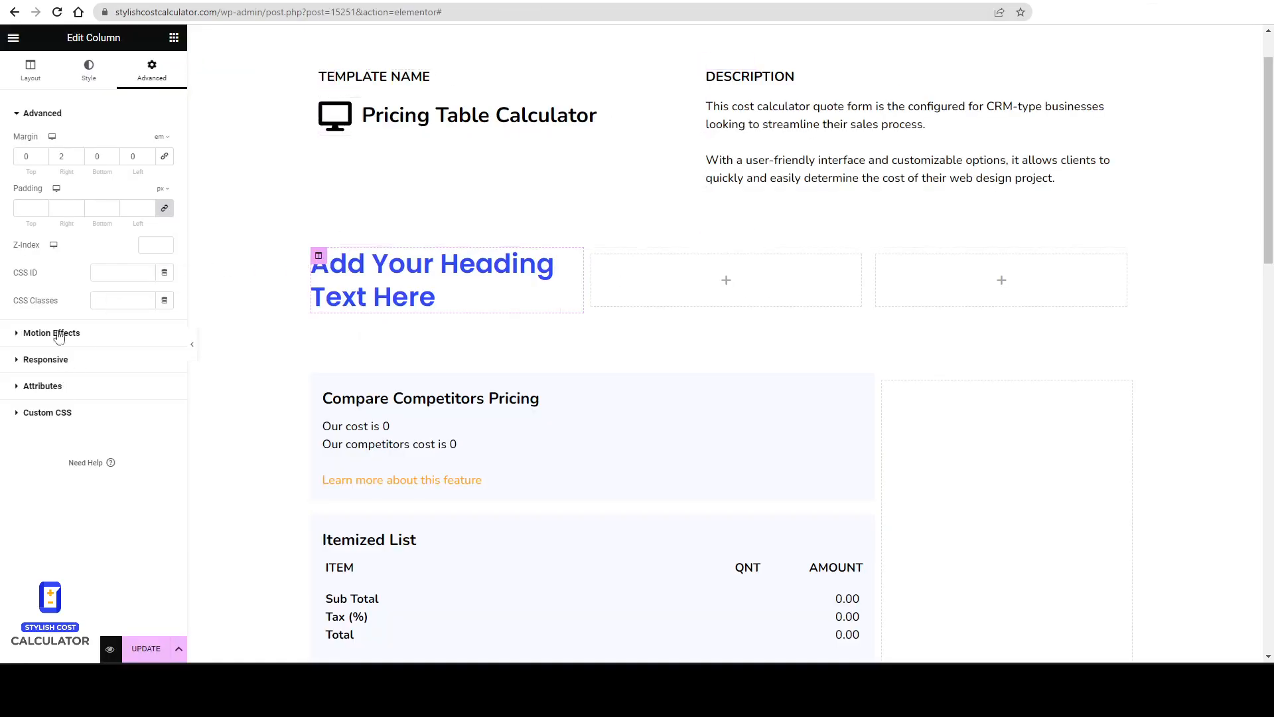
click(88, 70)
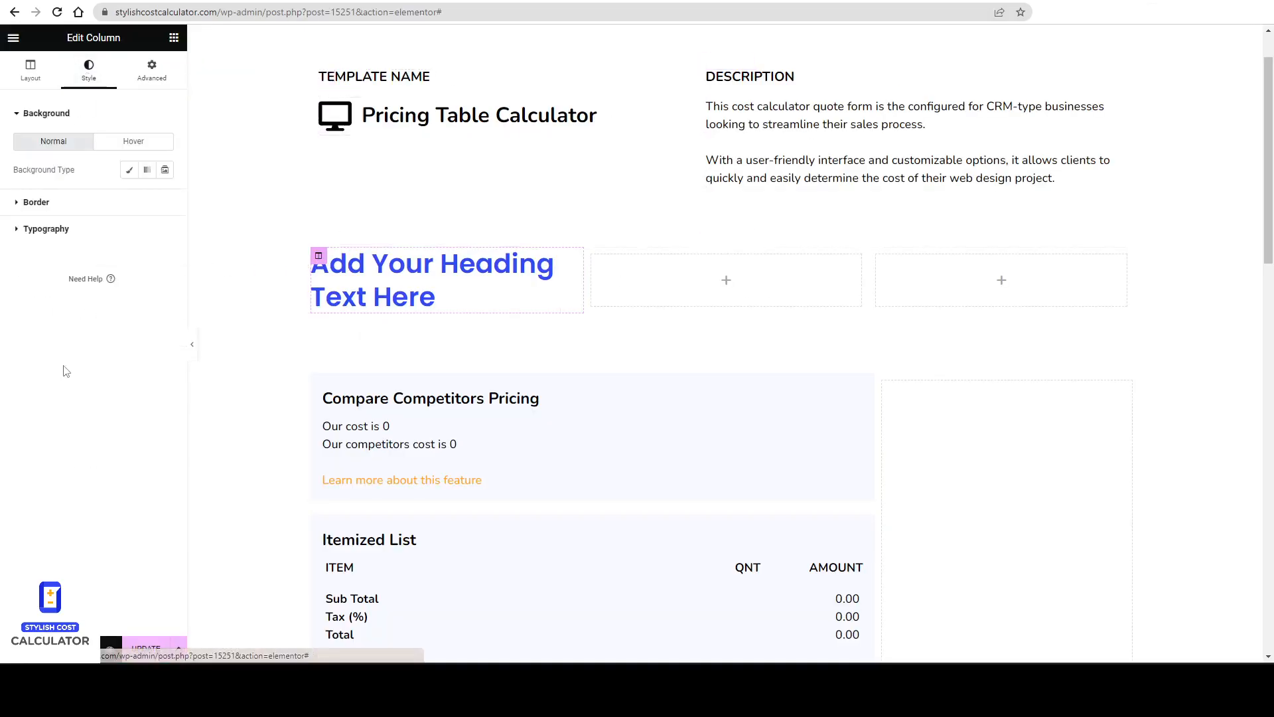
click(40, 202)
click(165, 277)
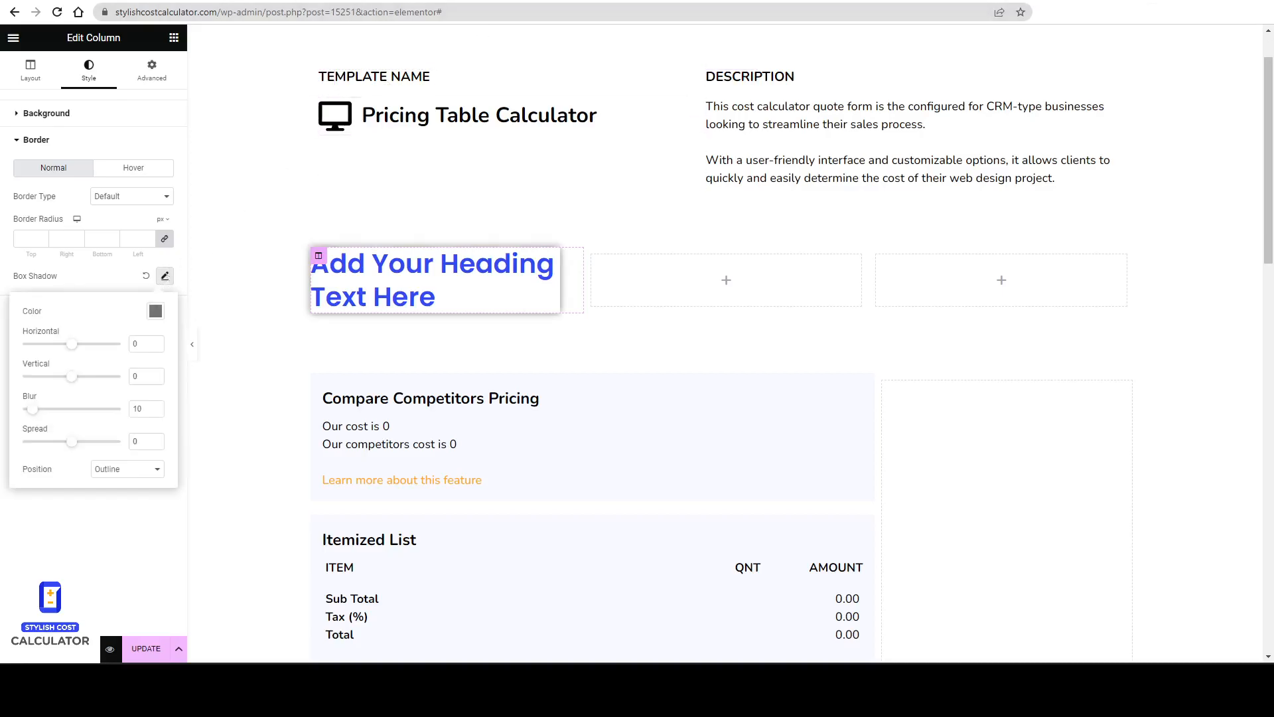
click(589, 1)
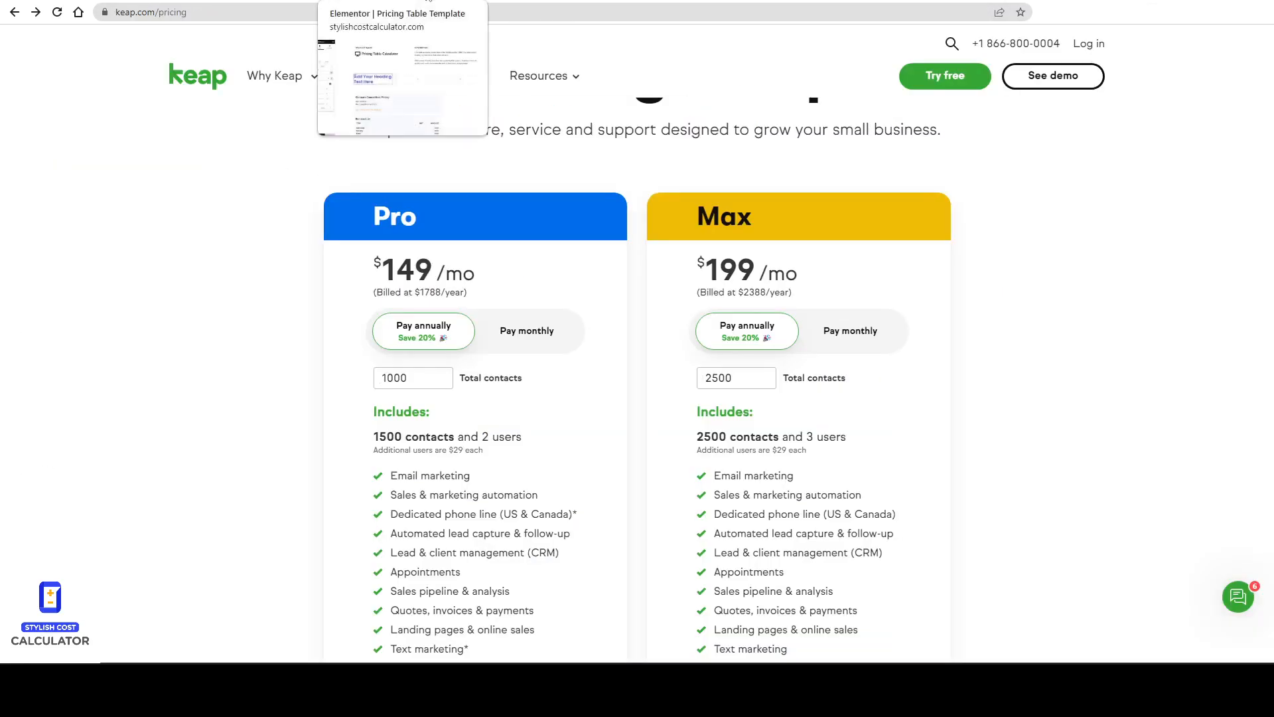
click(428, 2)
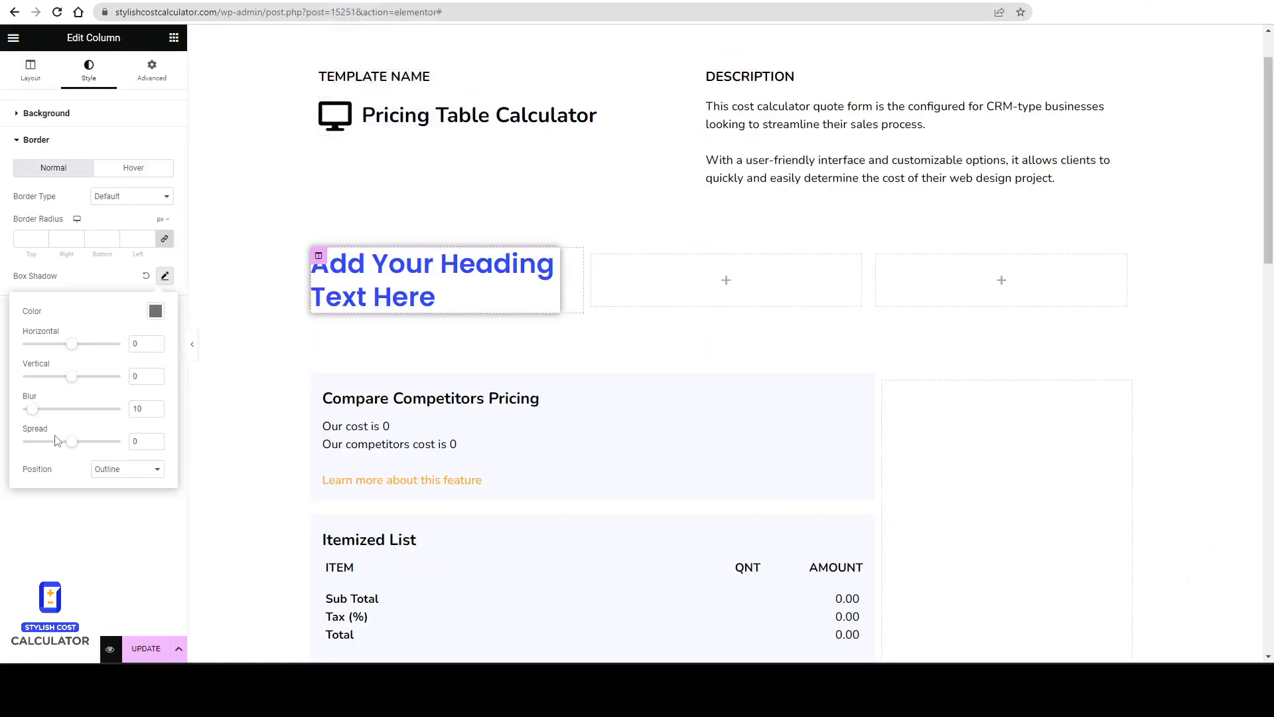
drag(34, 416, 30, 414)
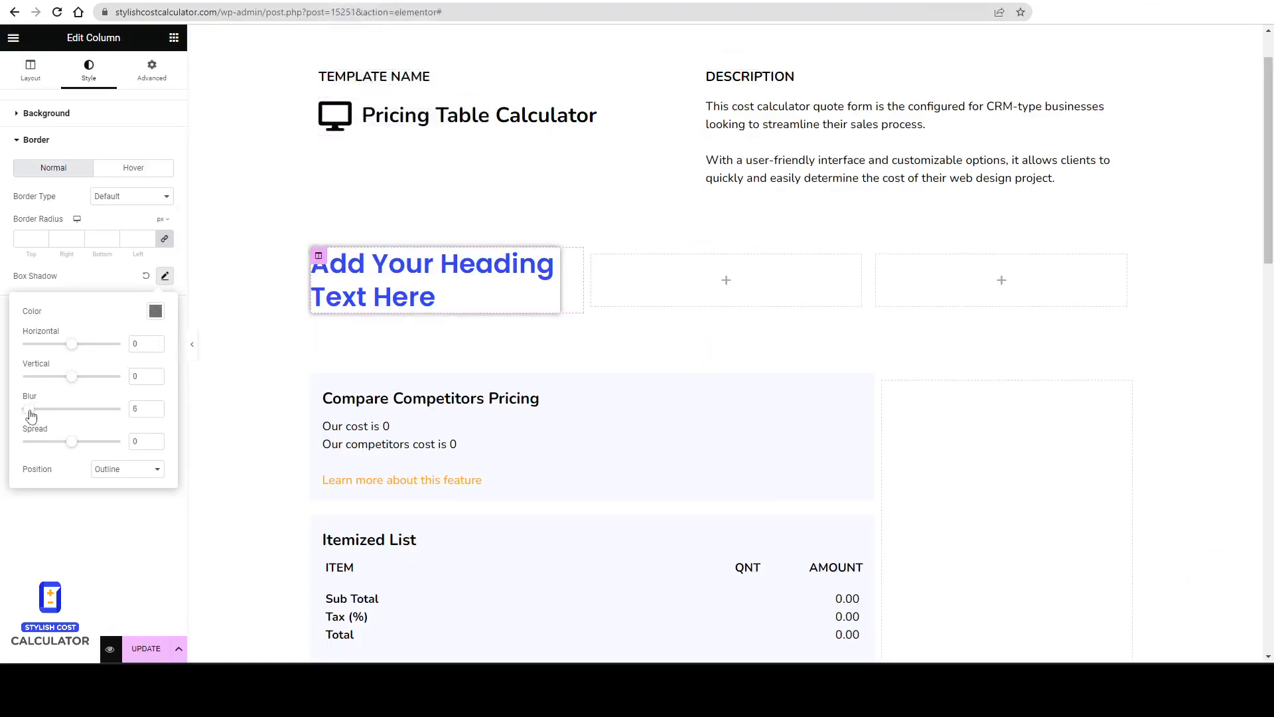
click(156, 312)
drag(154, 497, 110, 497)
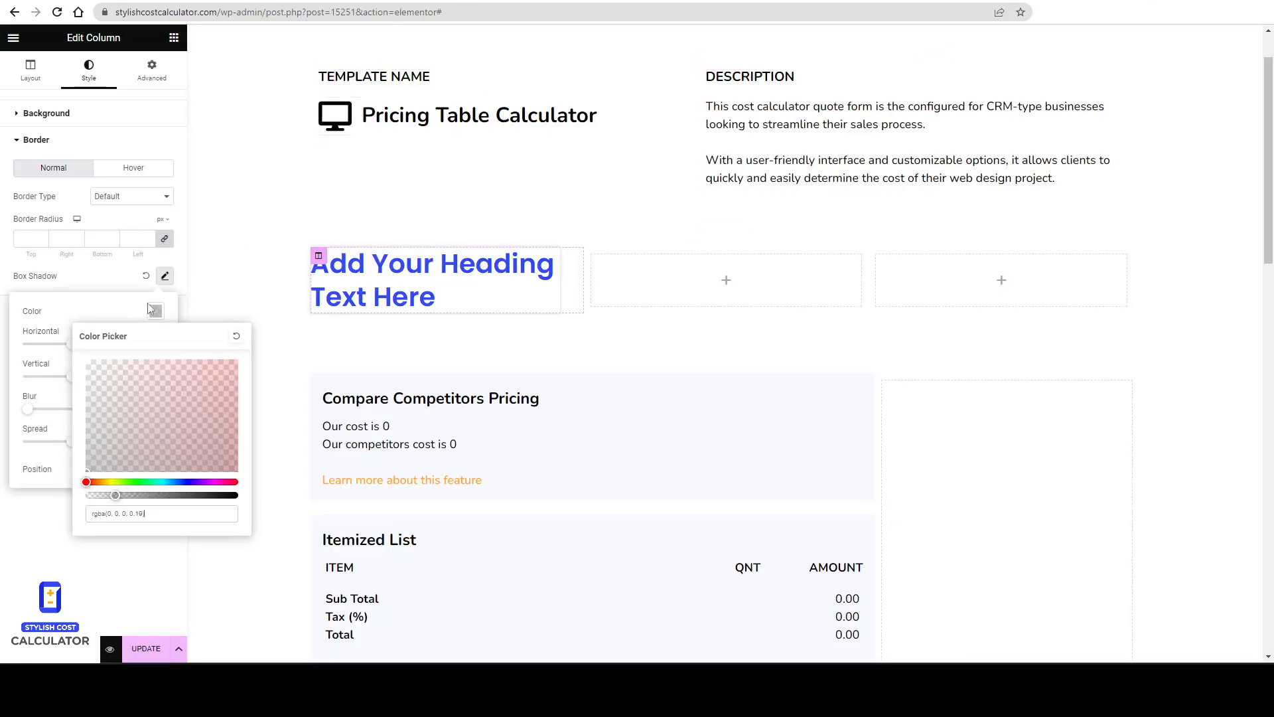
click(90, 282)
click(31, 237)
text(10)
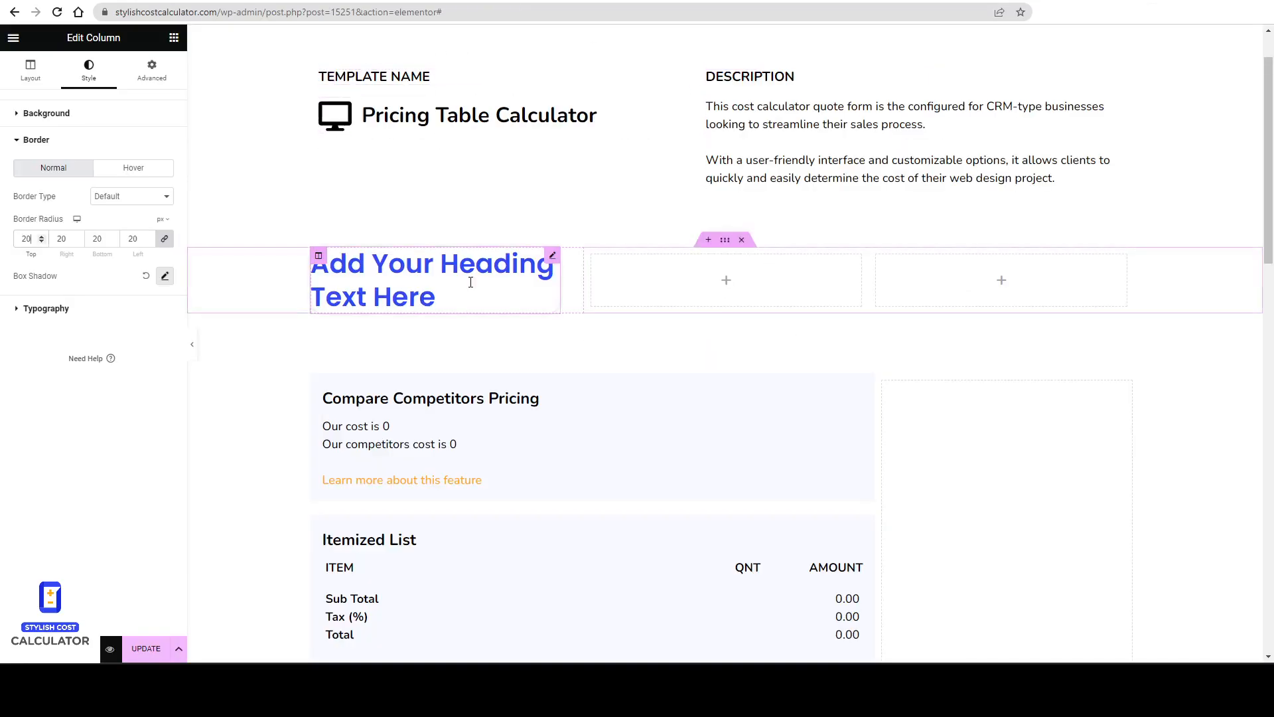
Set the heading's background to a classic blue colour.
click(470, 282)
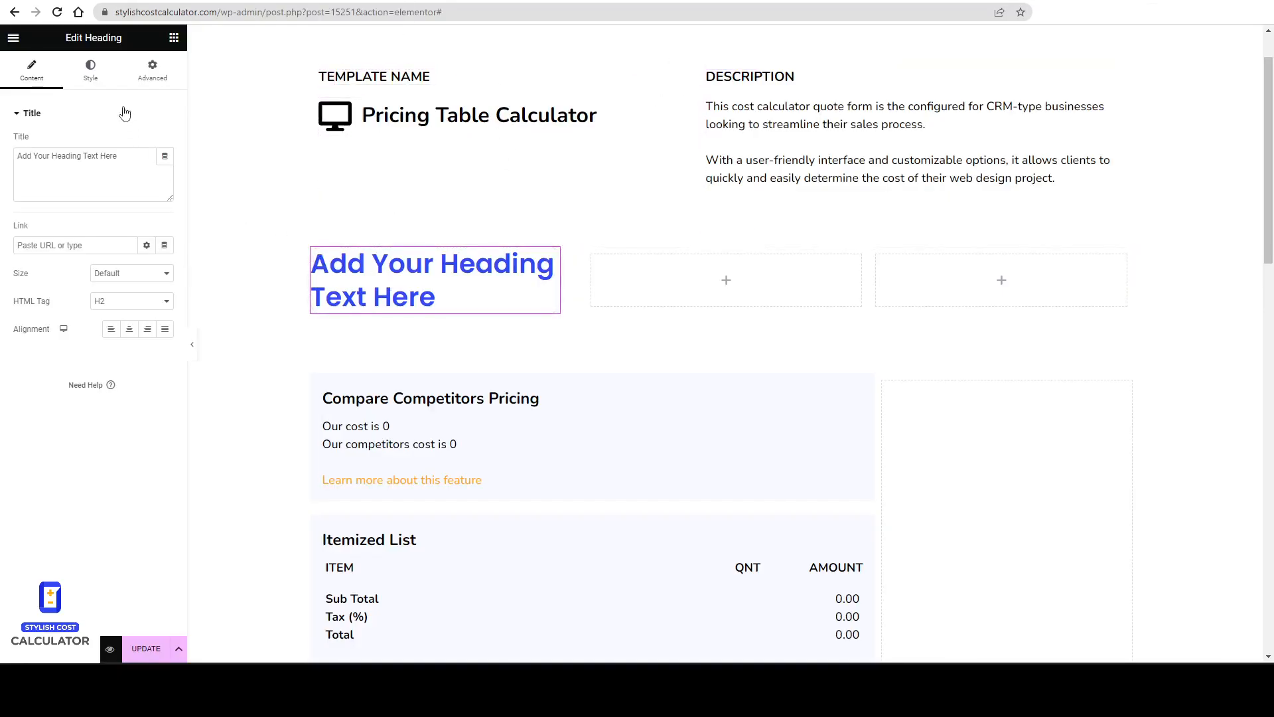
click(101, 76)
click(153, 74)
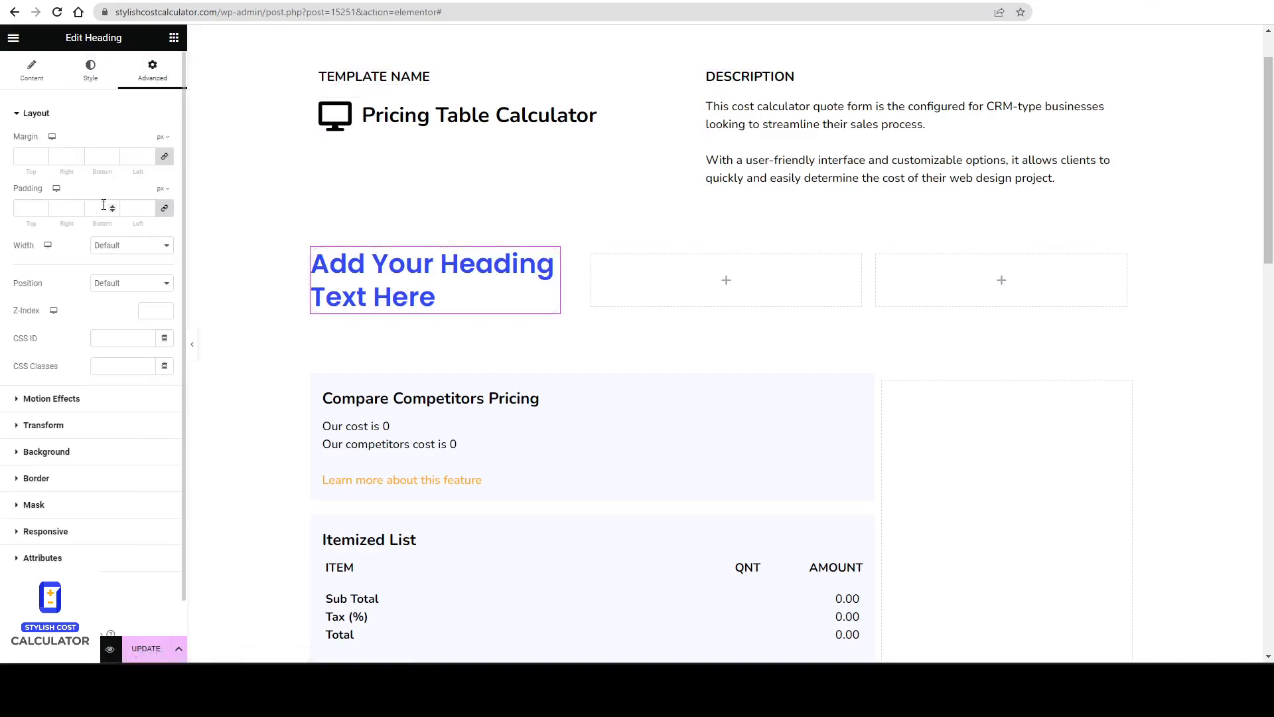
click(76, 448)
click(147, 250)
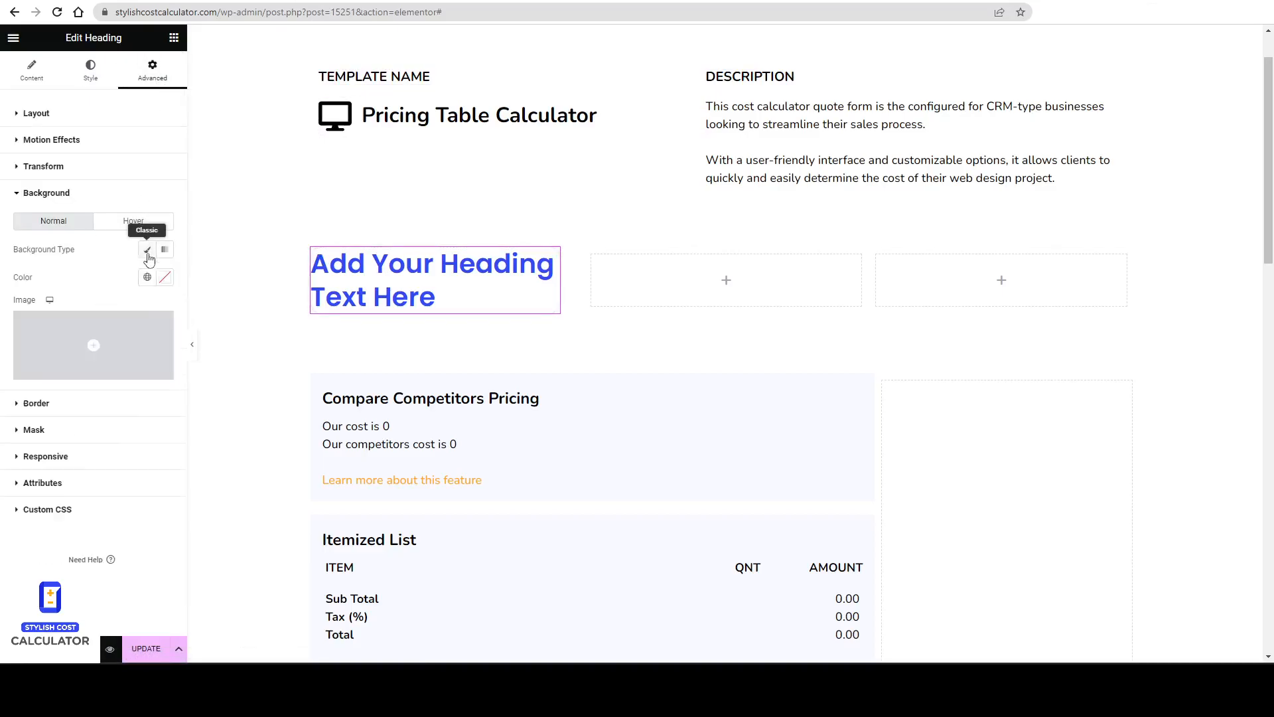
click(147, 277)
click(37, 338)
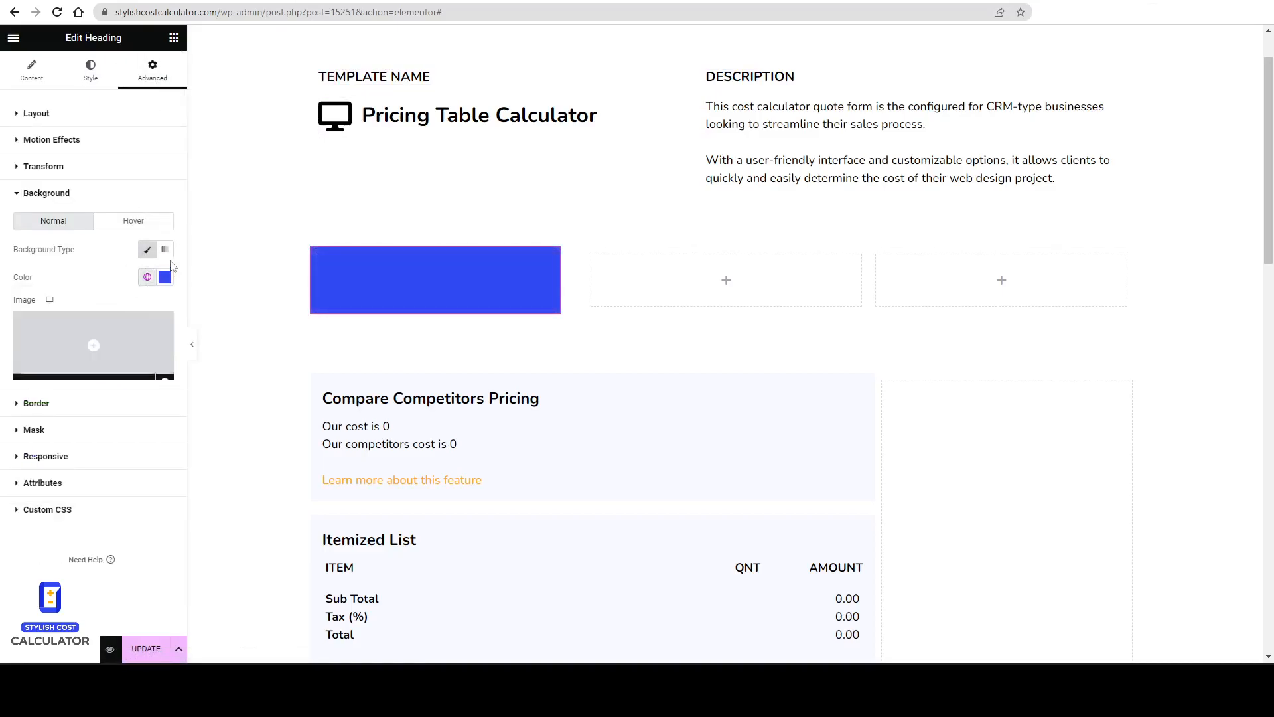
Set the heading's text colour to white #FFFFFF.
click(104, 73)
click(165, 146)
text(#FFFFFF)
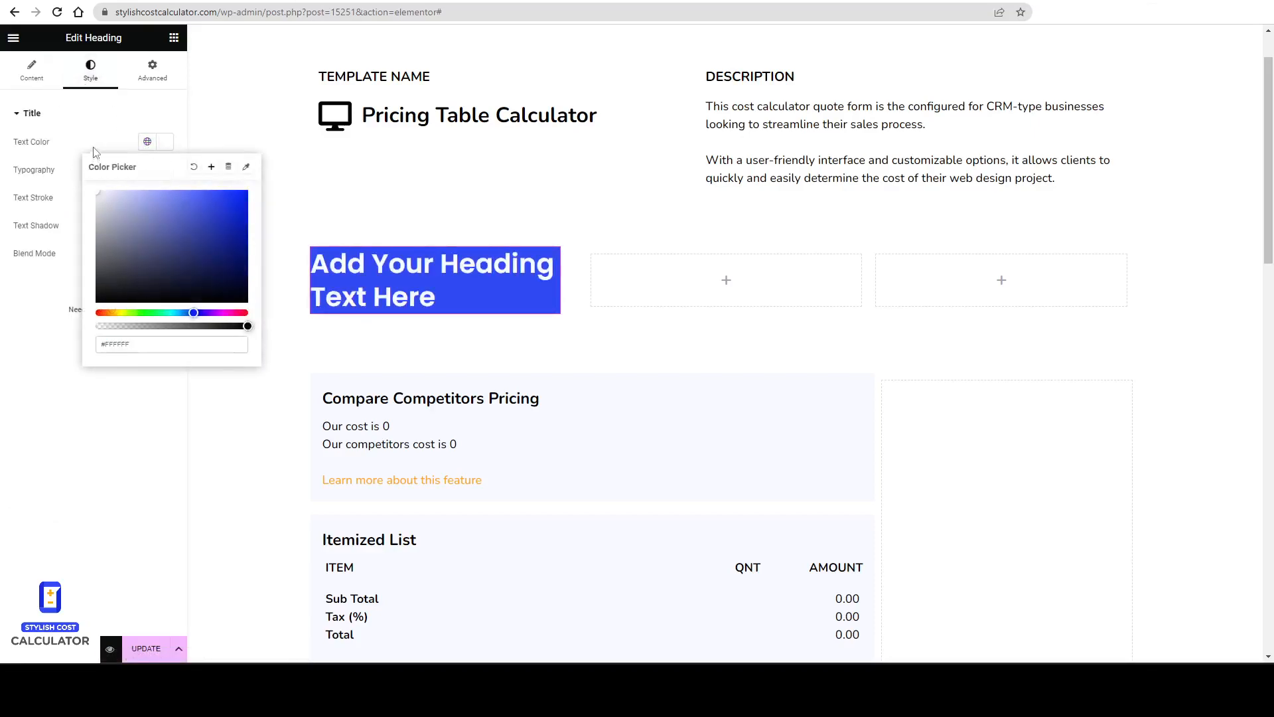
Replace the heading's placeholder text with Bronze.
click(337, 276)
triple_click(337, 276)
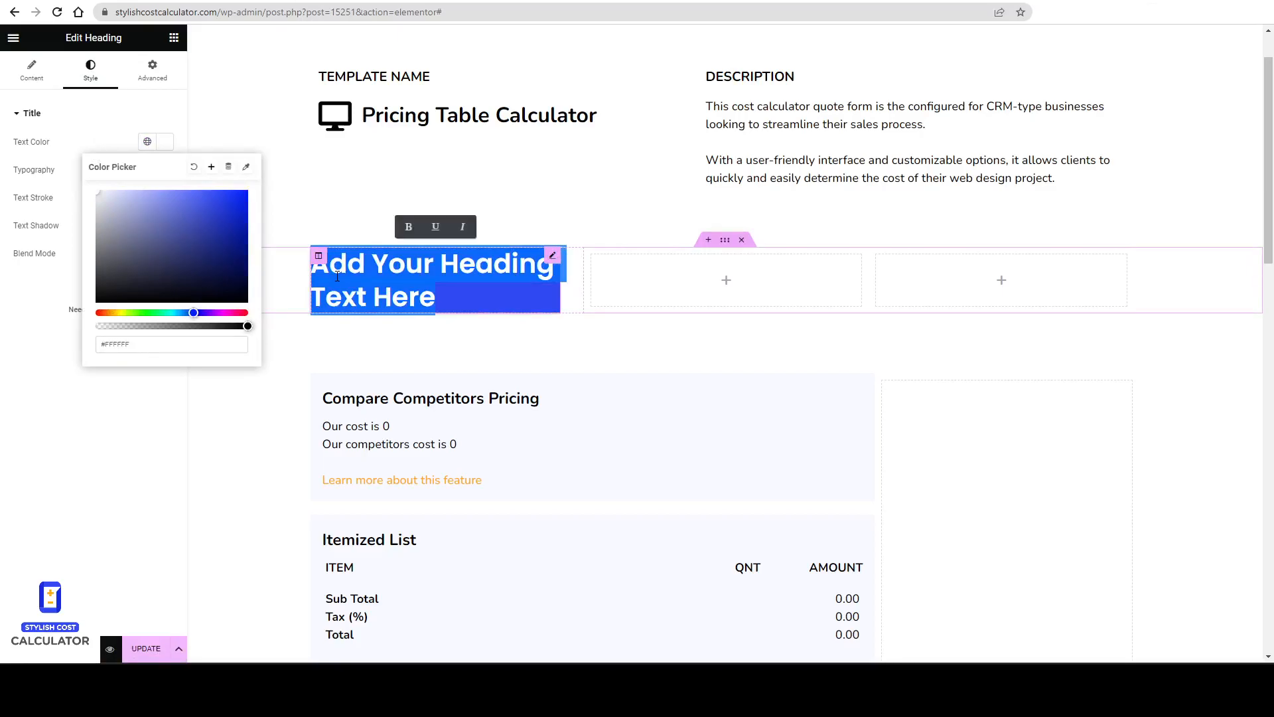
key(BackSpace)
text(BRonz)
key(BackSpace)
key(BackSpace)
key(BackSpace)
key(BackSpace)
text(ronze)
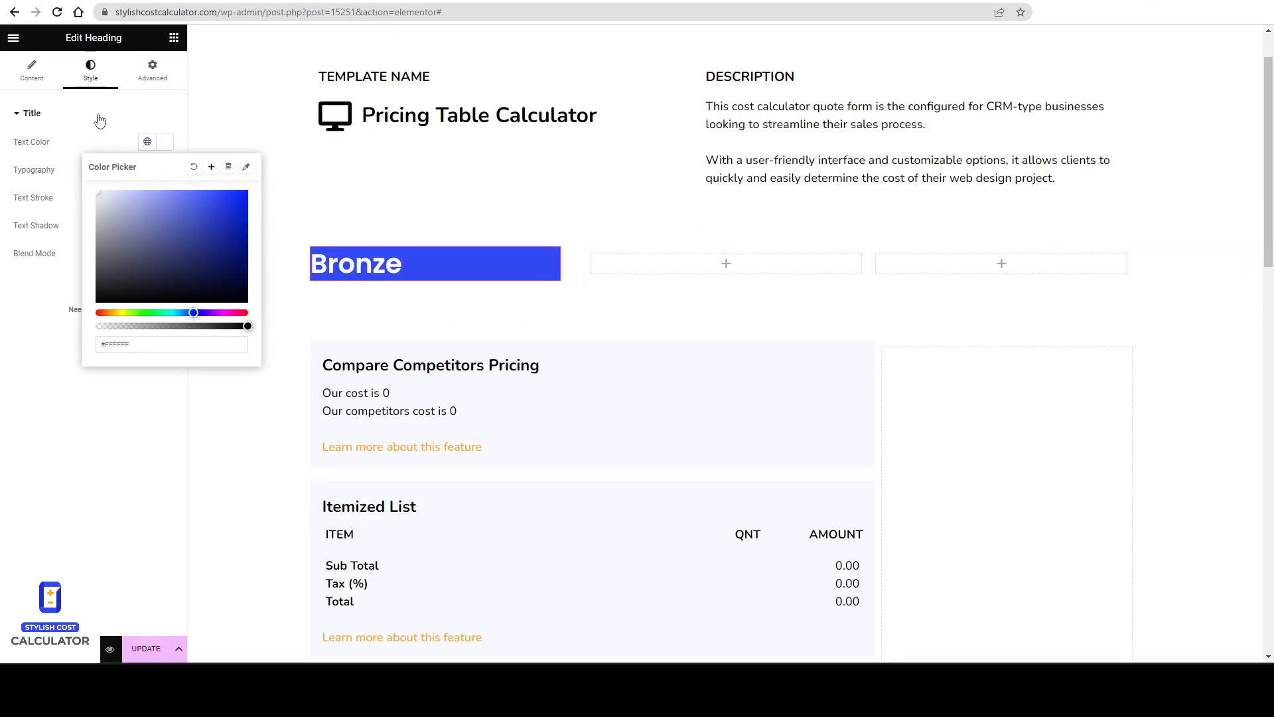
Center-align the Bronze heading.
click(81, 123)
click(53, 67)
click(130, 330)
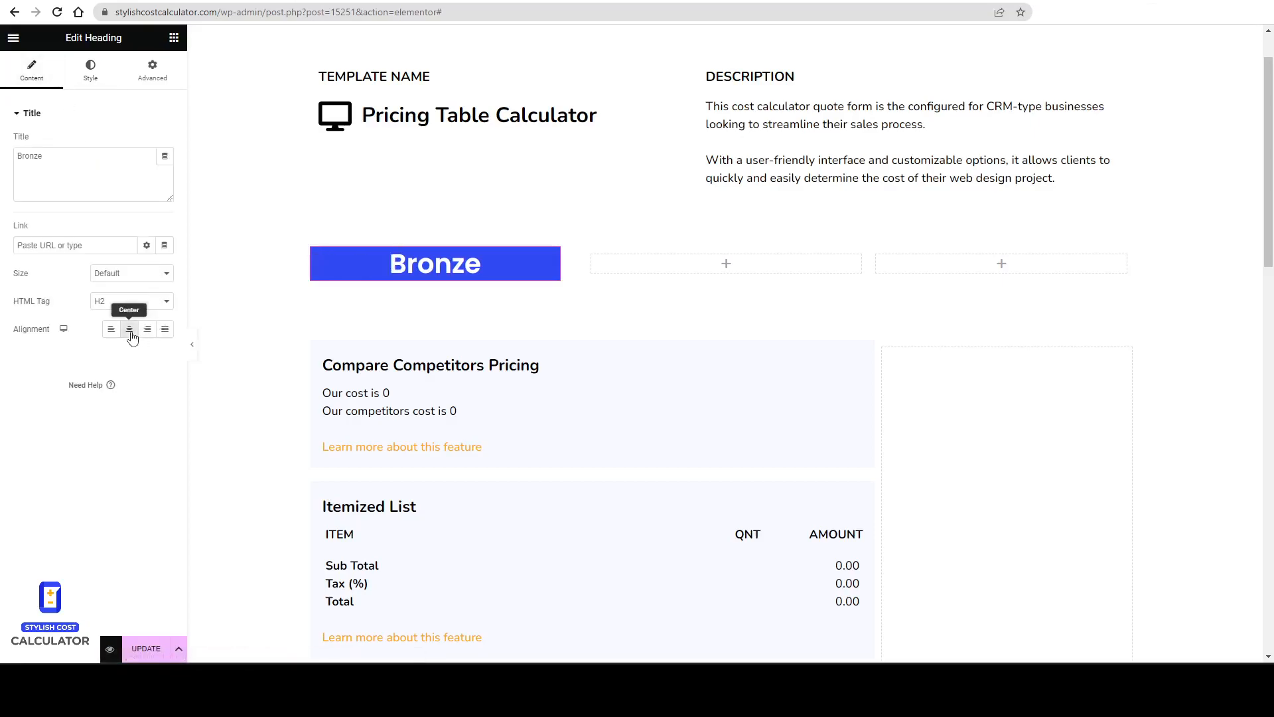
Adjust the heading's typography size and line height.
click(88, 74)
click(147, 170)
scroll(114, 304, down, 3)
click(96, 300)
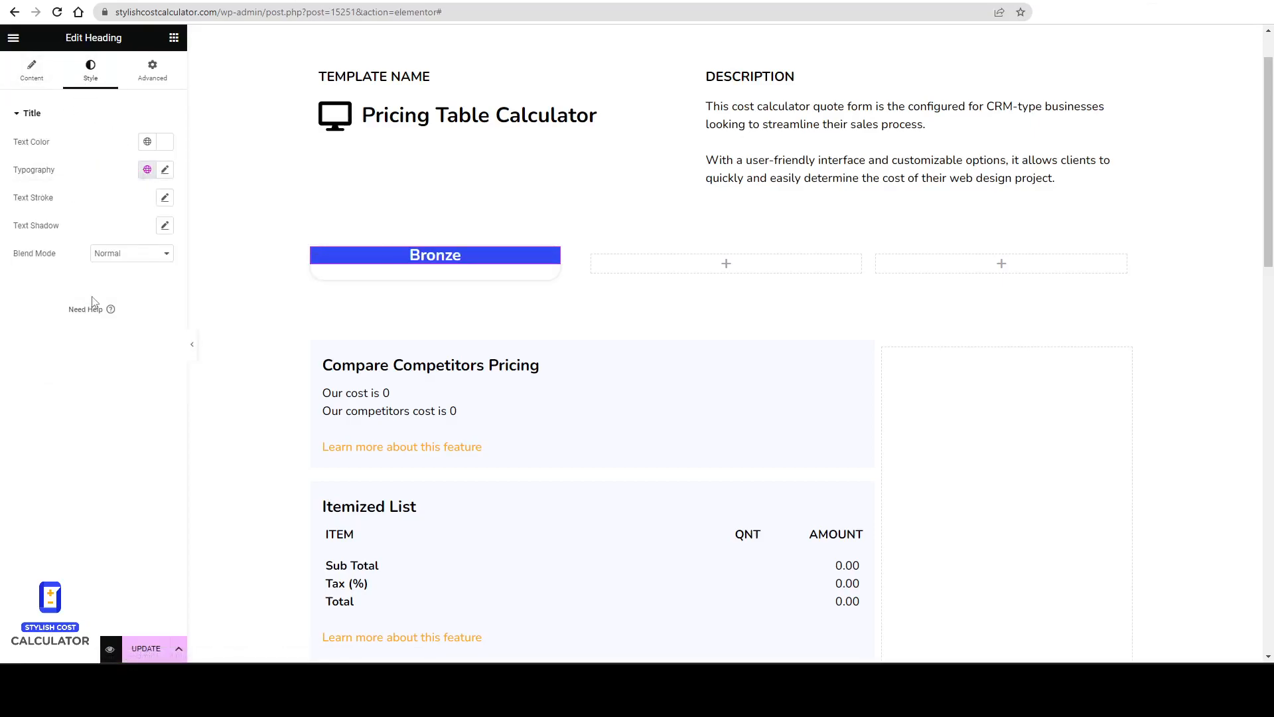
click(147, 170)
scroll(69, 332, down, 2)
click(70, 339)
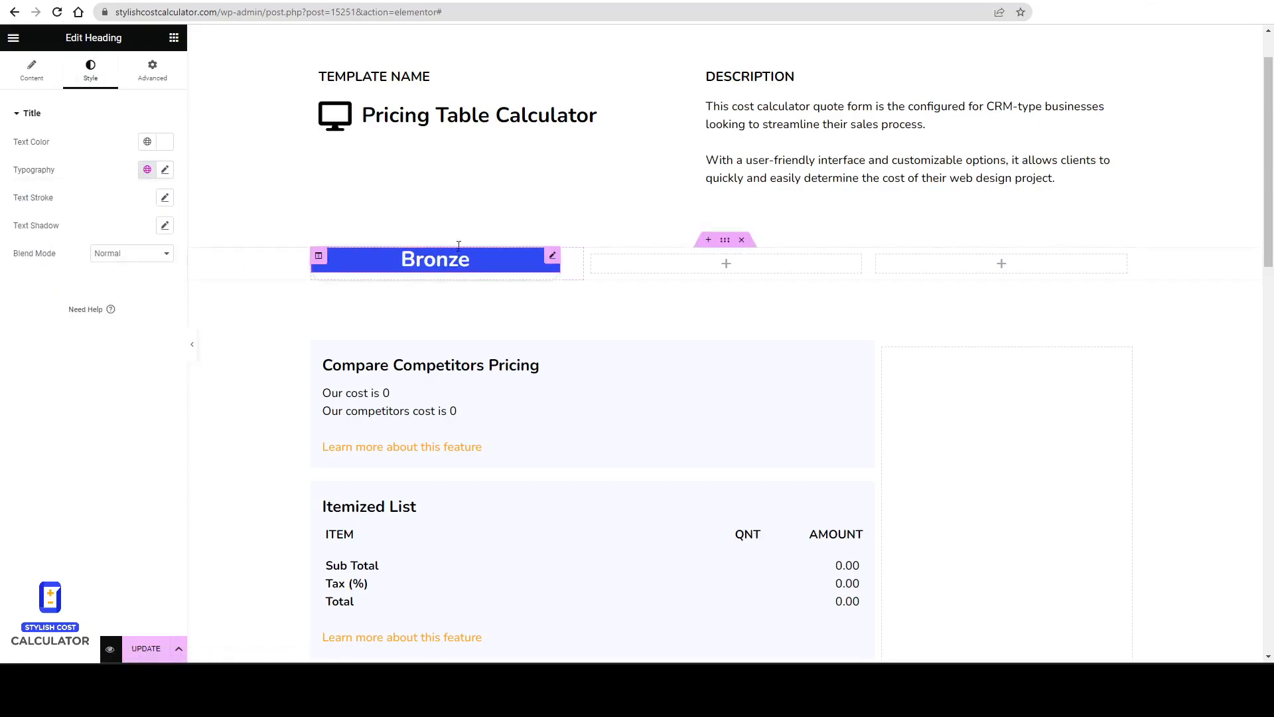
Round the heading's top corners by 20 px and set its bottom corners to 0.
click(155, 69)
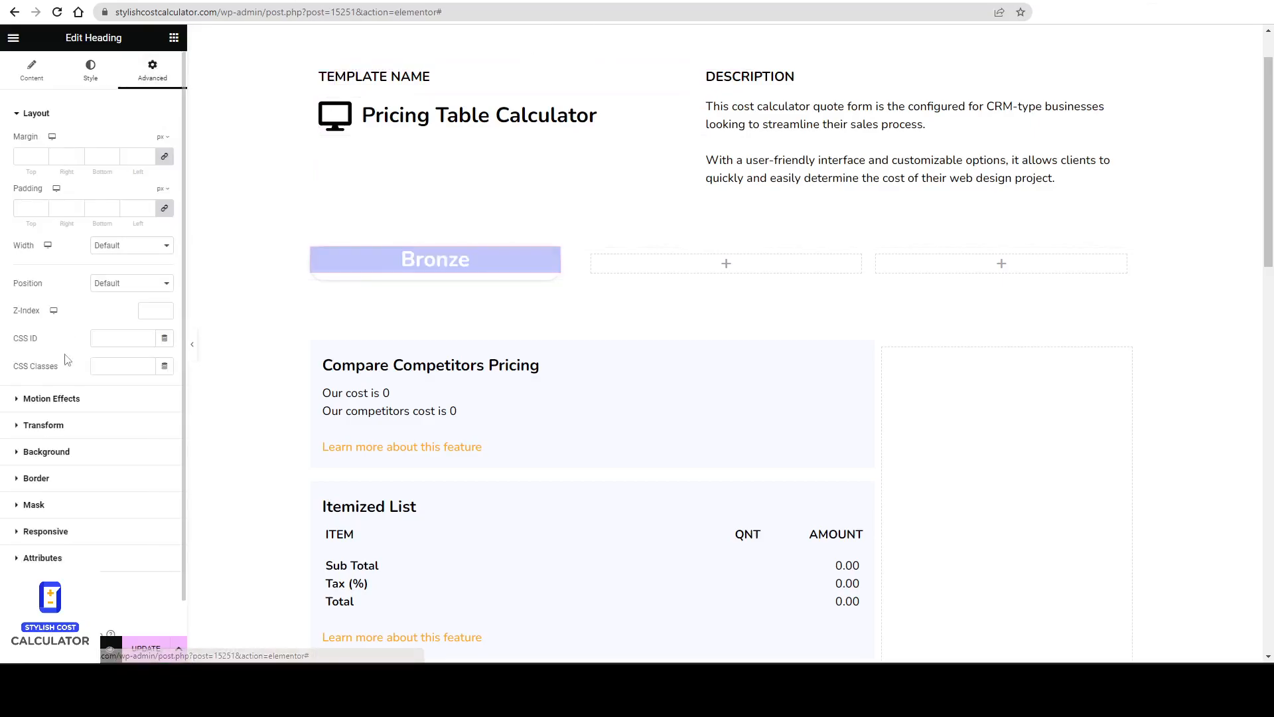
click(69, 477)
text(20)
click(163, 320)
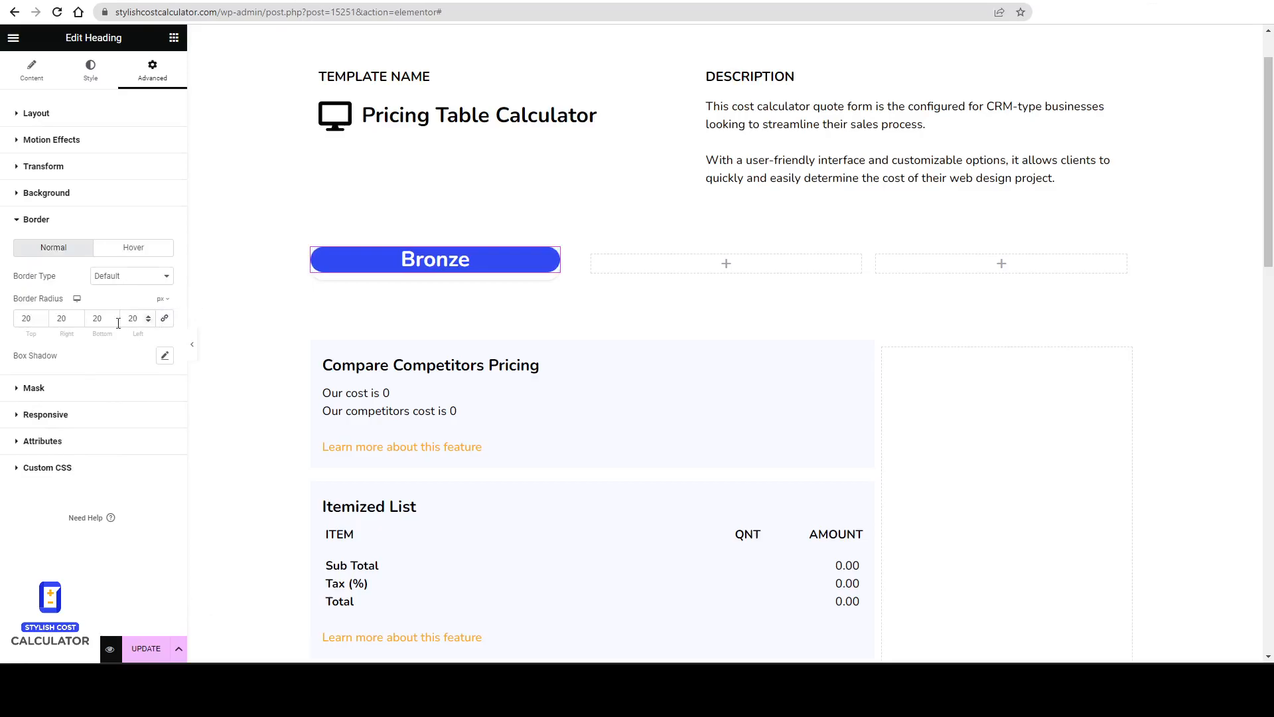
click(113, 321)
text(0)
double_click(142, 318)
text(0)
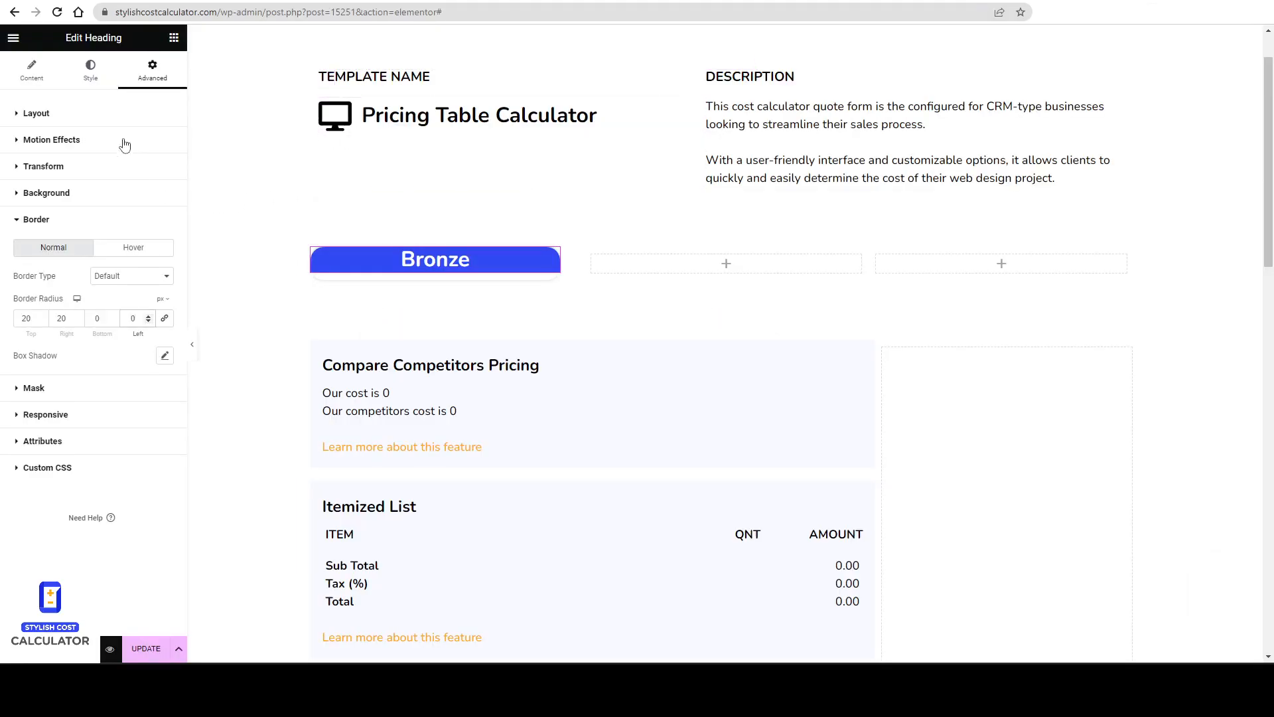
Set the heading's padding to 10 px on all sides.
click(100, 123)
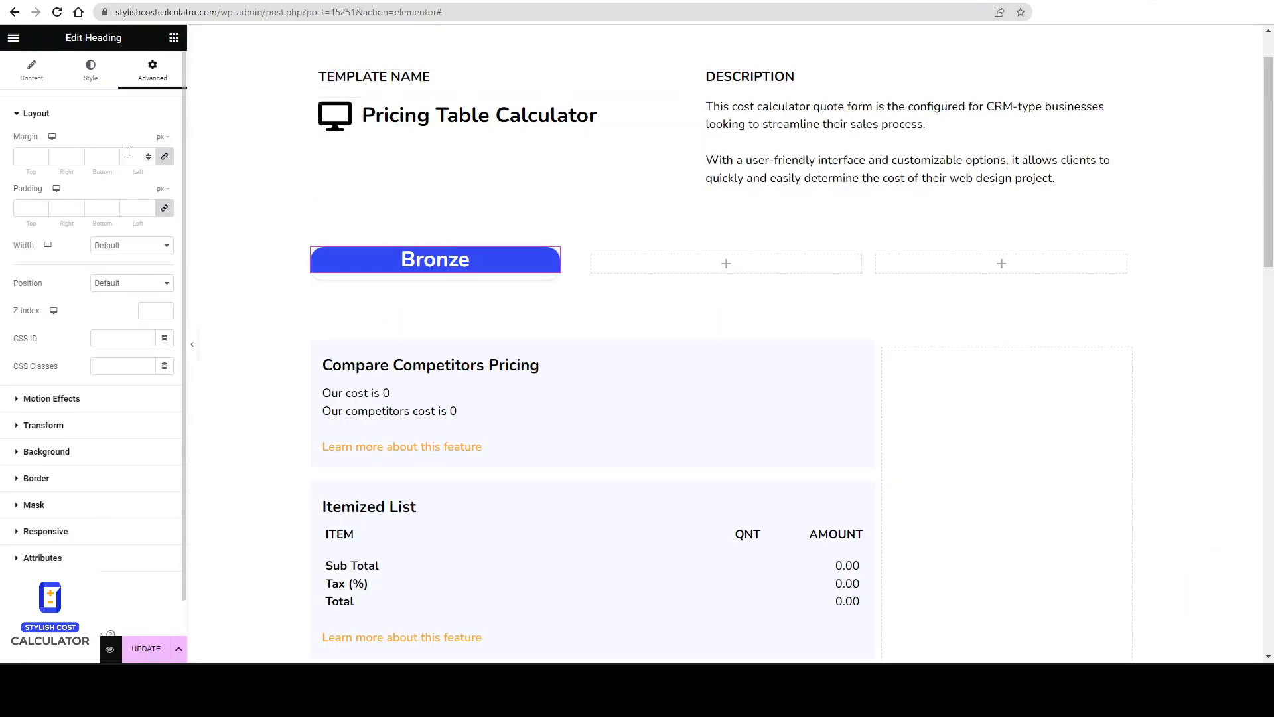
click(146, 205)
click(146, 205)
click(147, 205)
double_click(147, 205)
click(147, 205)
click(147, 205)
click(147, 205)
click(146, 205)
click(147, 205)
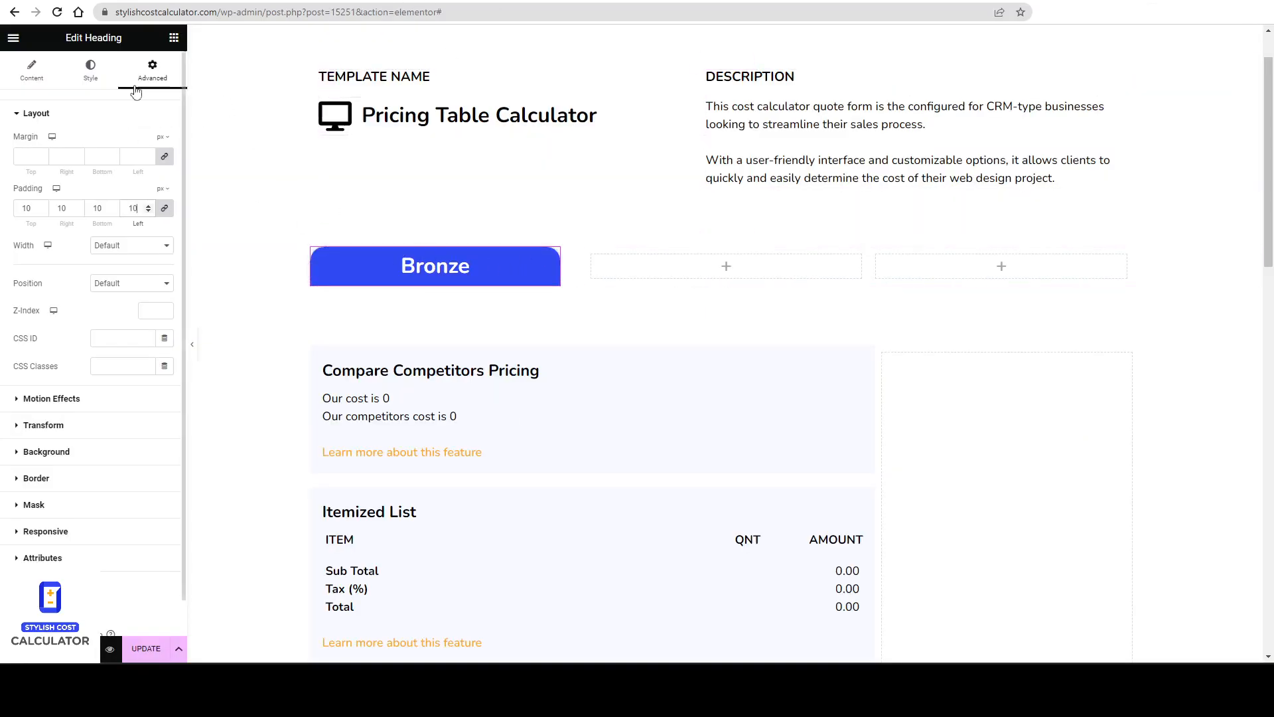
Search for the Shortcode widget and add it below the Bronze heading.
click(173, 38)
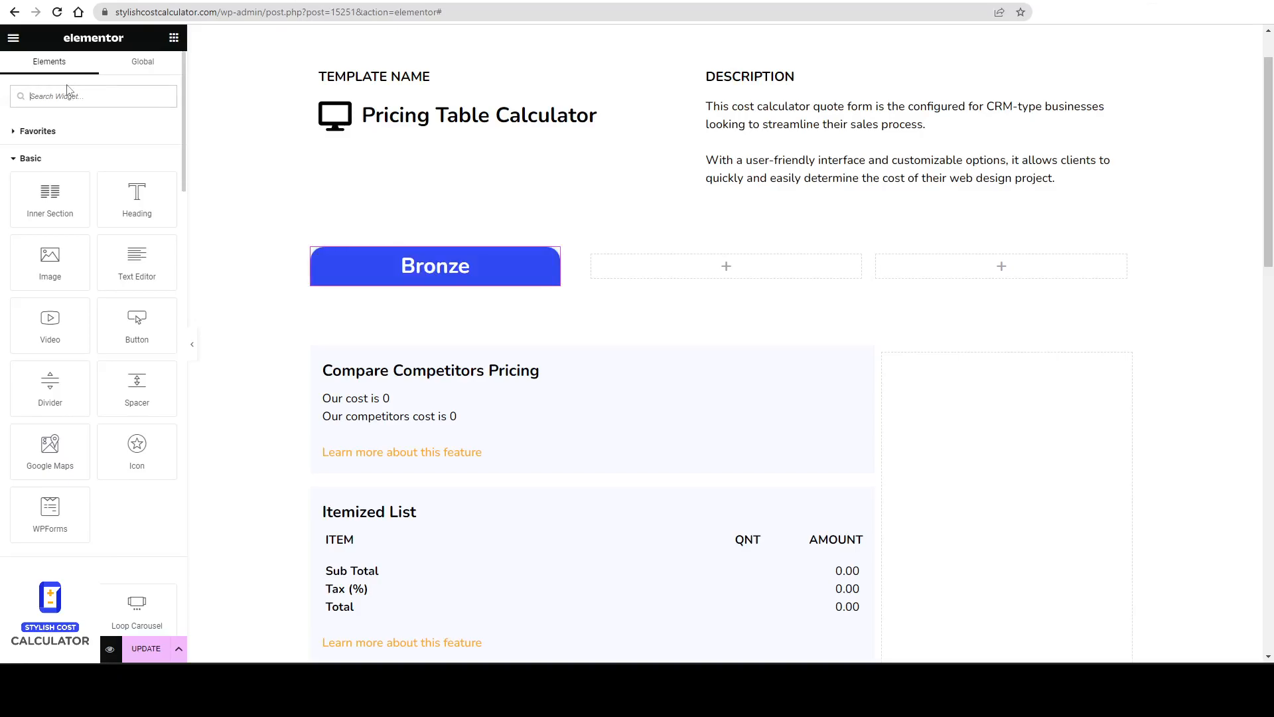
text(short)
drag(50, 142, 421, 280)
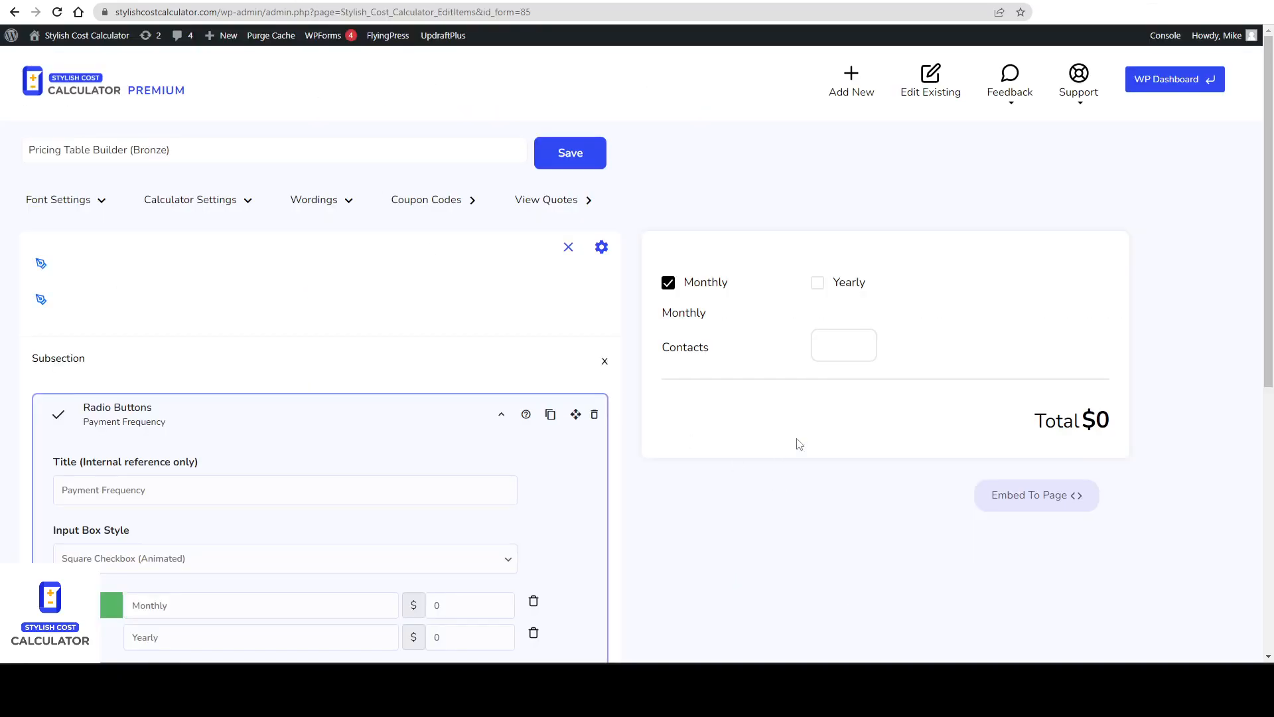
Copy the Bronze calculator's Calculator Form shortcode and paste it into the Shortcode widget.
click(1053, 509)
drag(894, 377, 685, 377)
right_click(709, 376)
click(778, 392)
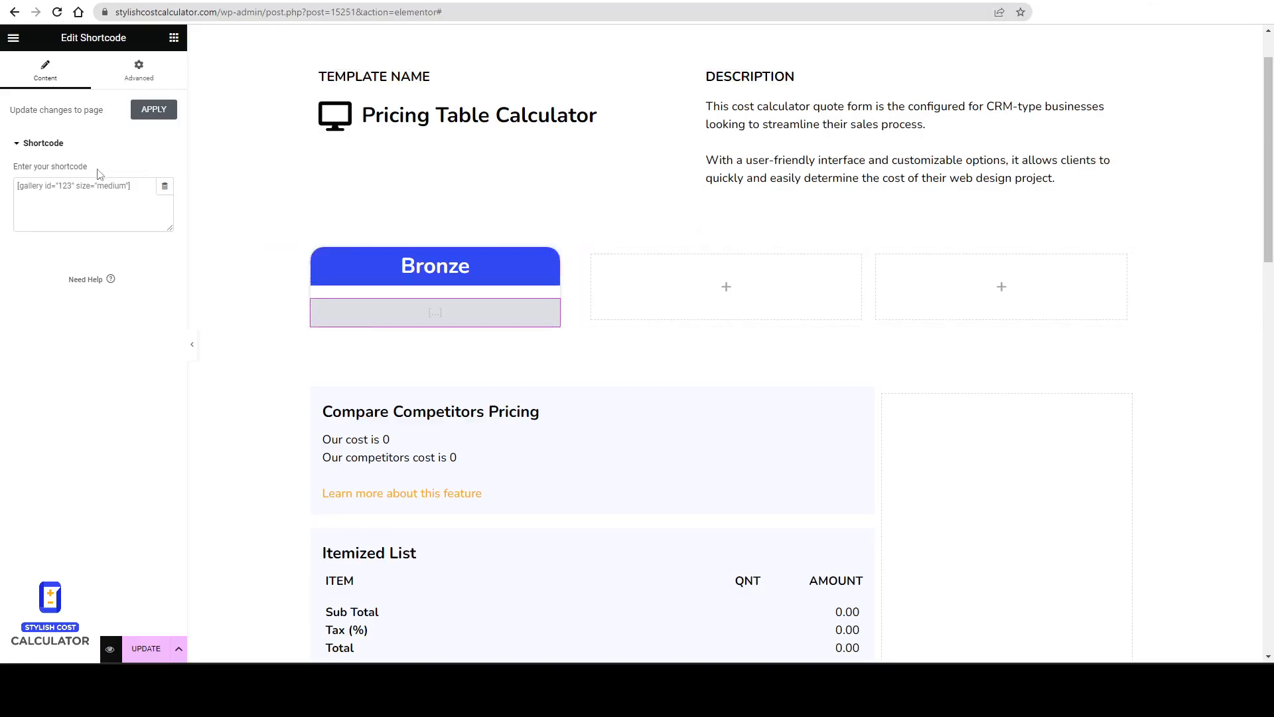
click(106, 199)
key(ctrl+v)
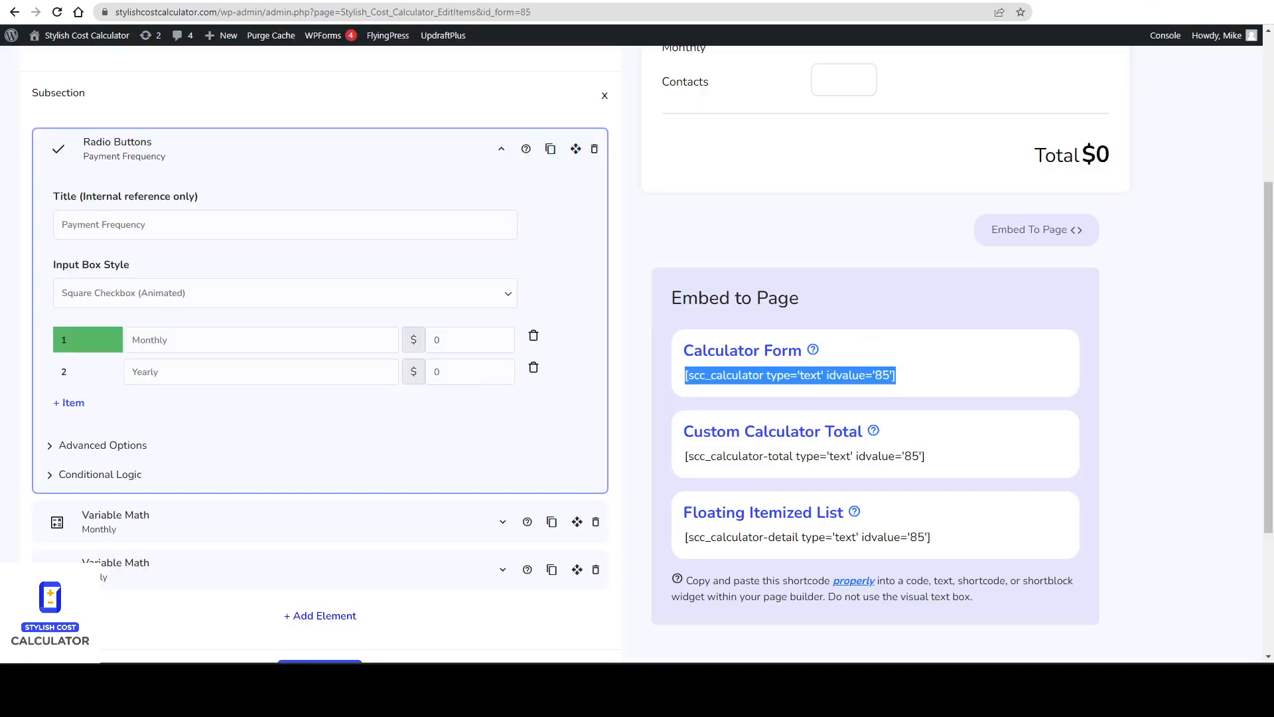
Turn on Remove the Total Price in the Bronze calculator's settings and save the calculator.
scroll(896, 374, up, 2)
click(1039, 363)
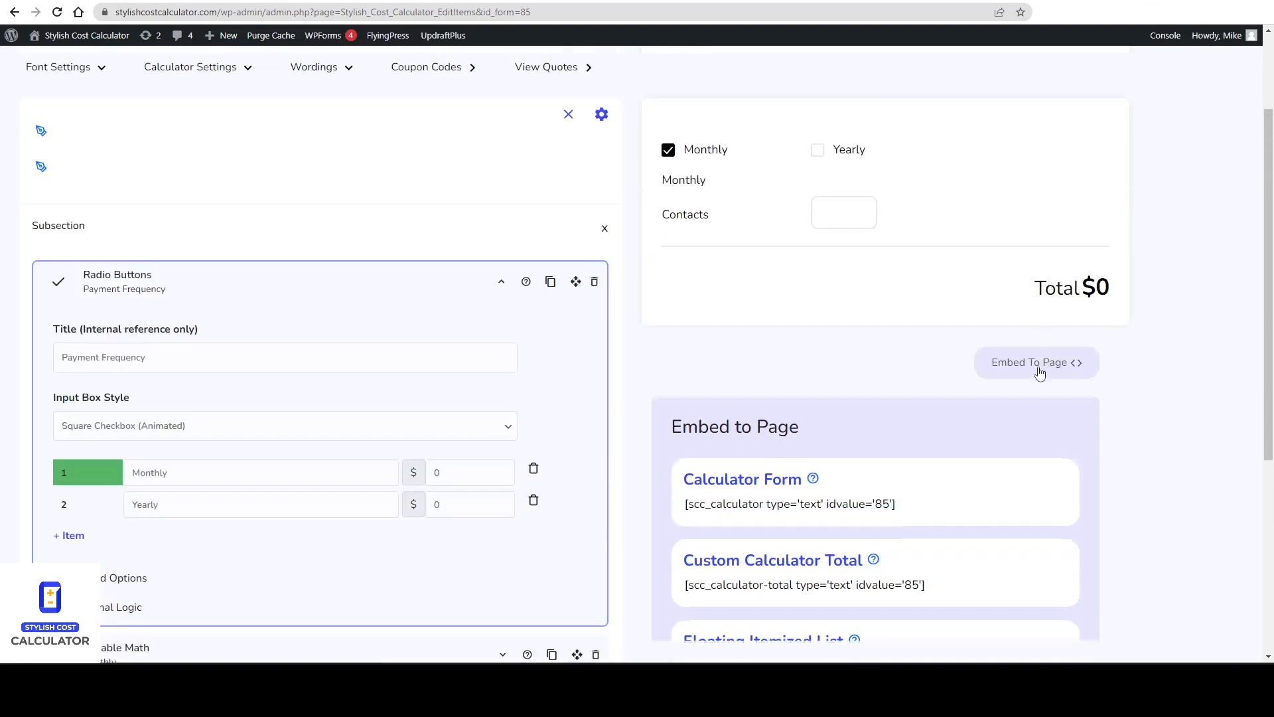
scroll(1025, 379, up, 2)
click(239, 208)
scroll(316, 334, down, 1)
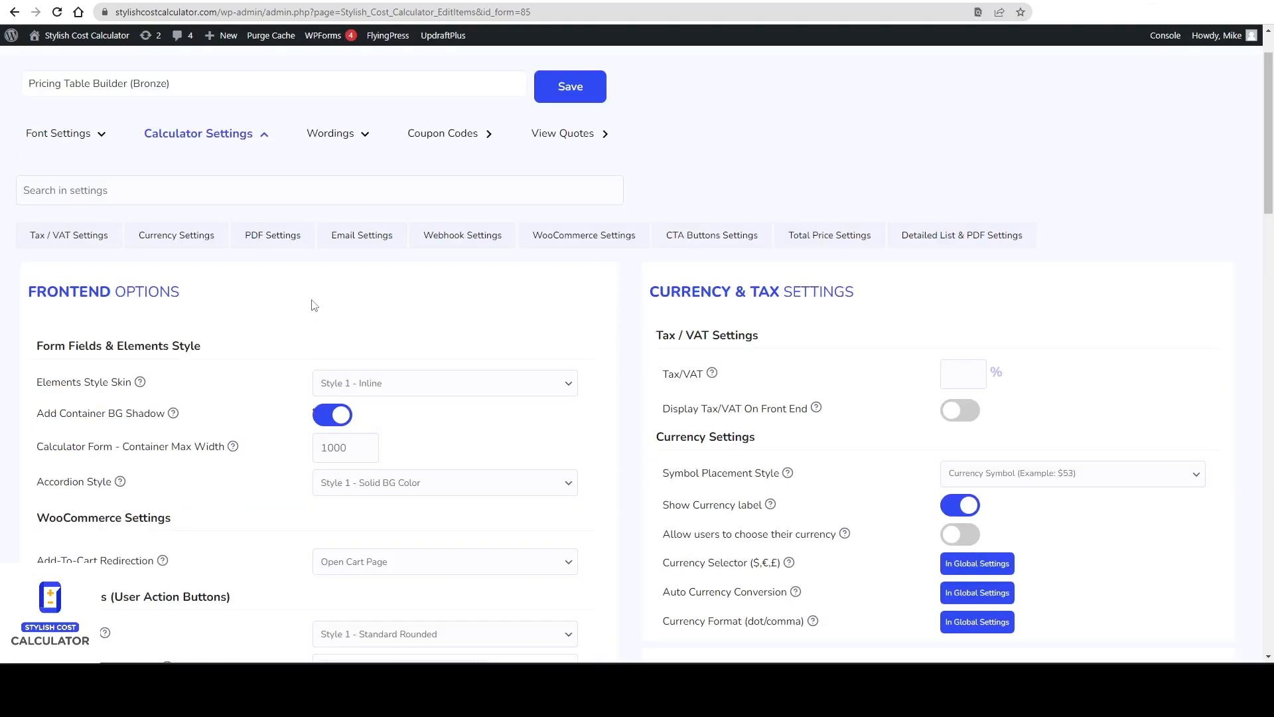
key(ctrl+f)
text(total)
key(Return)
key(Return)
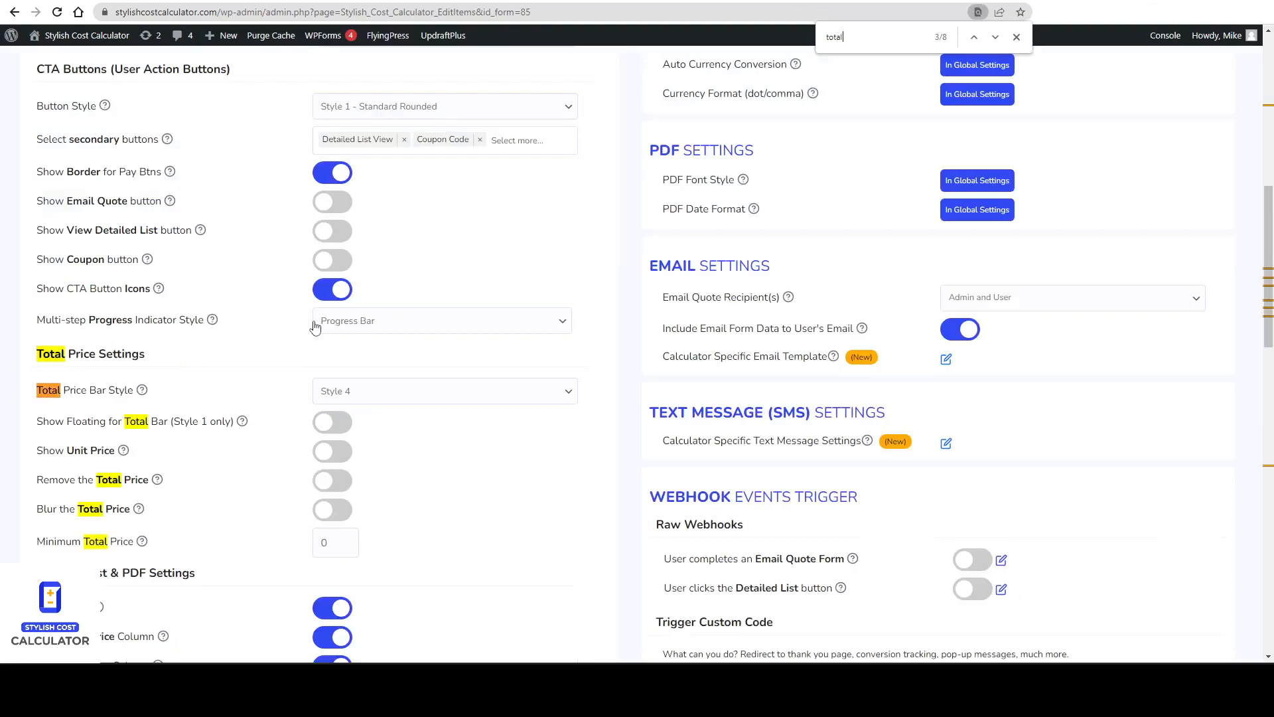
click(329, 482)
scroll(515, 506, up, 10)
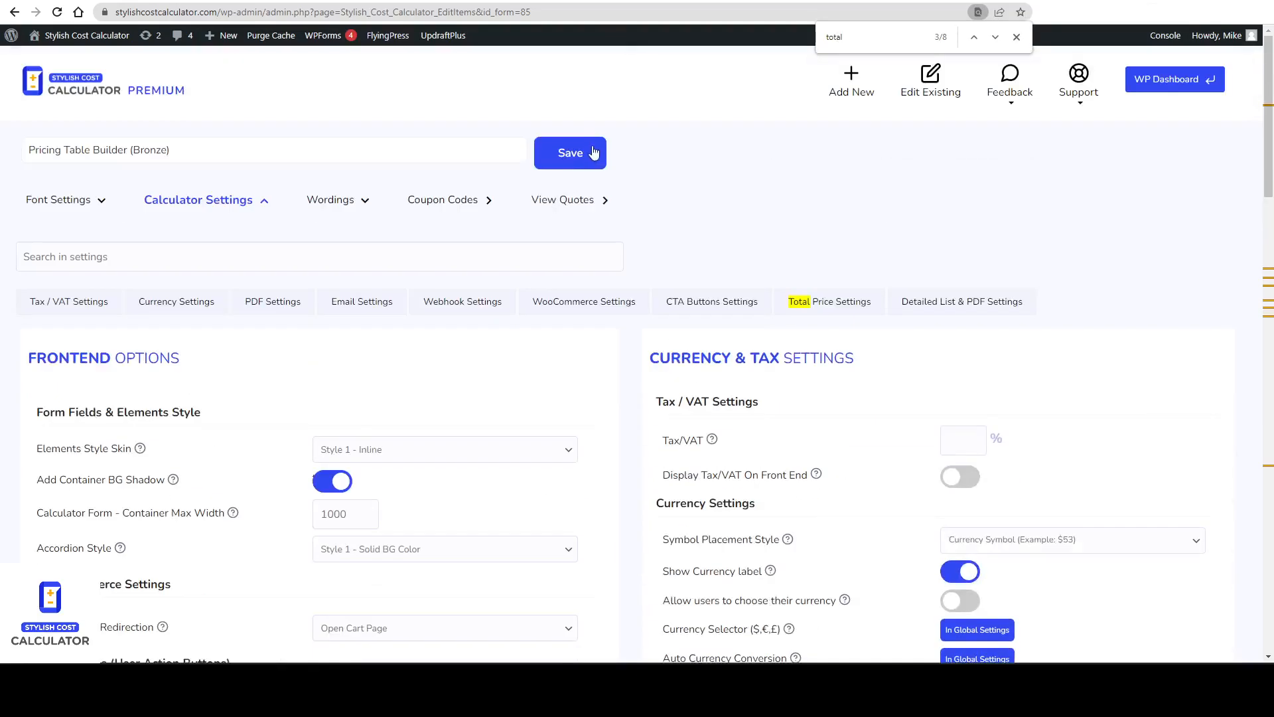
click(570, 153)
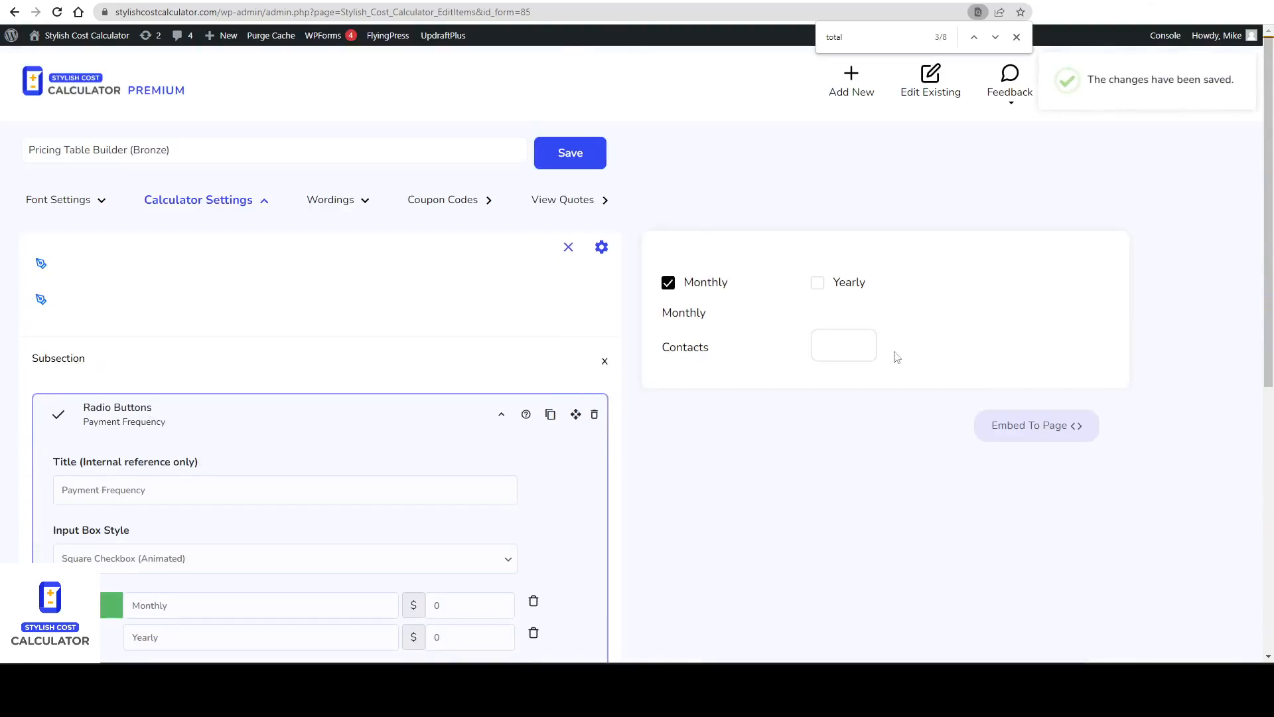
Update the Elementor page with the refreshed Bronze calculator.
key(ctrl+Tab)
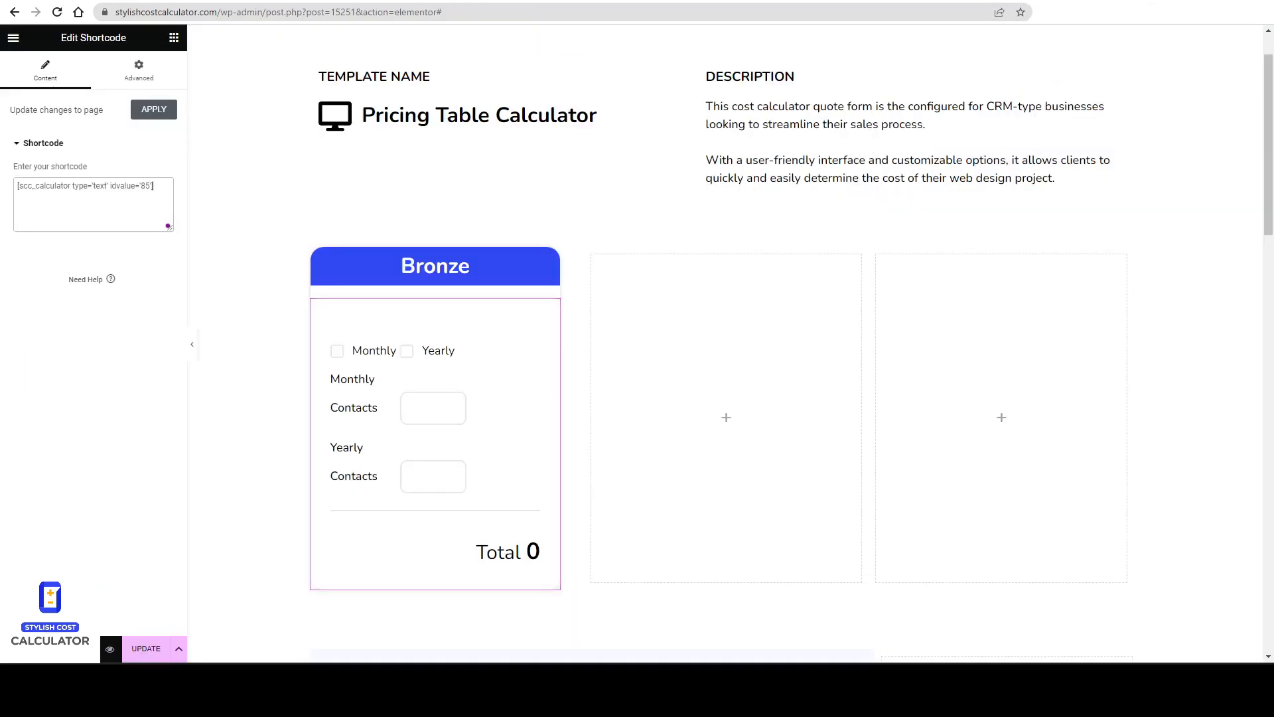
click(146, 649)
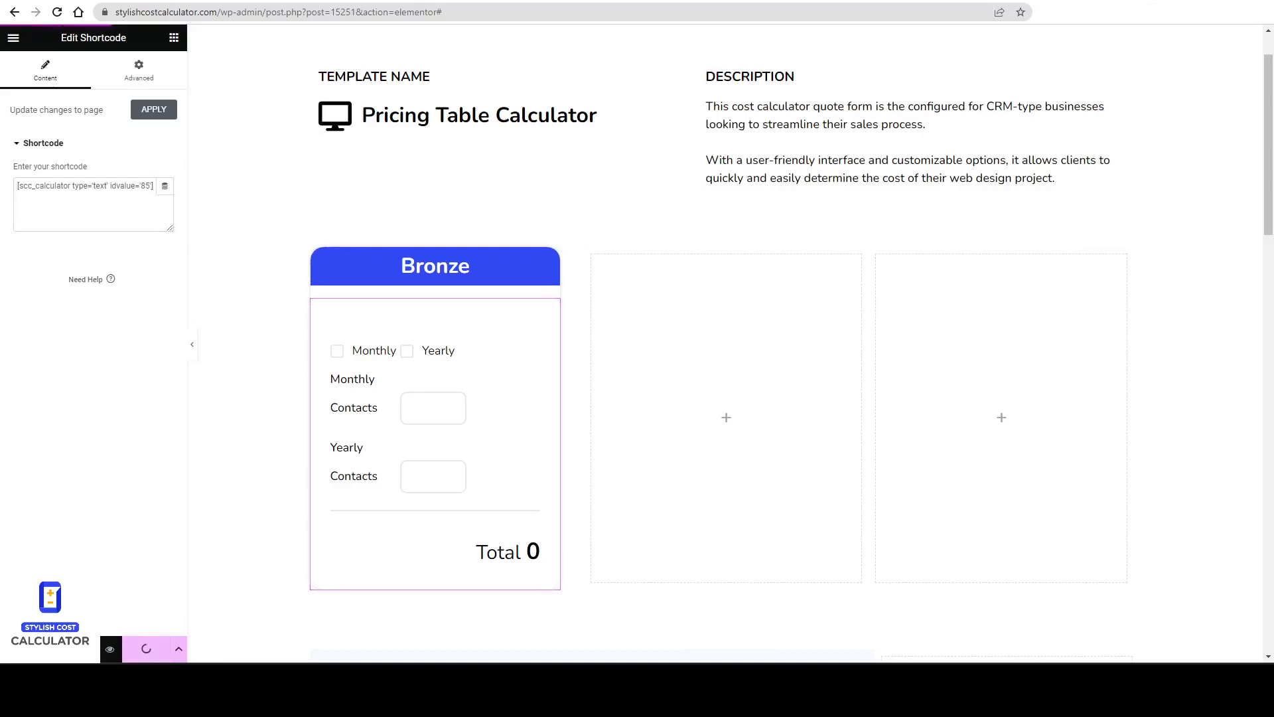
Turn off Add Container BG Shadow for the Bronze calculator and save it.
key(ctrl+shift+Tab)
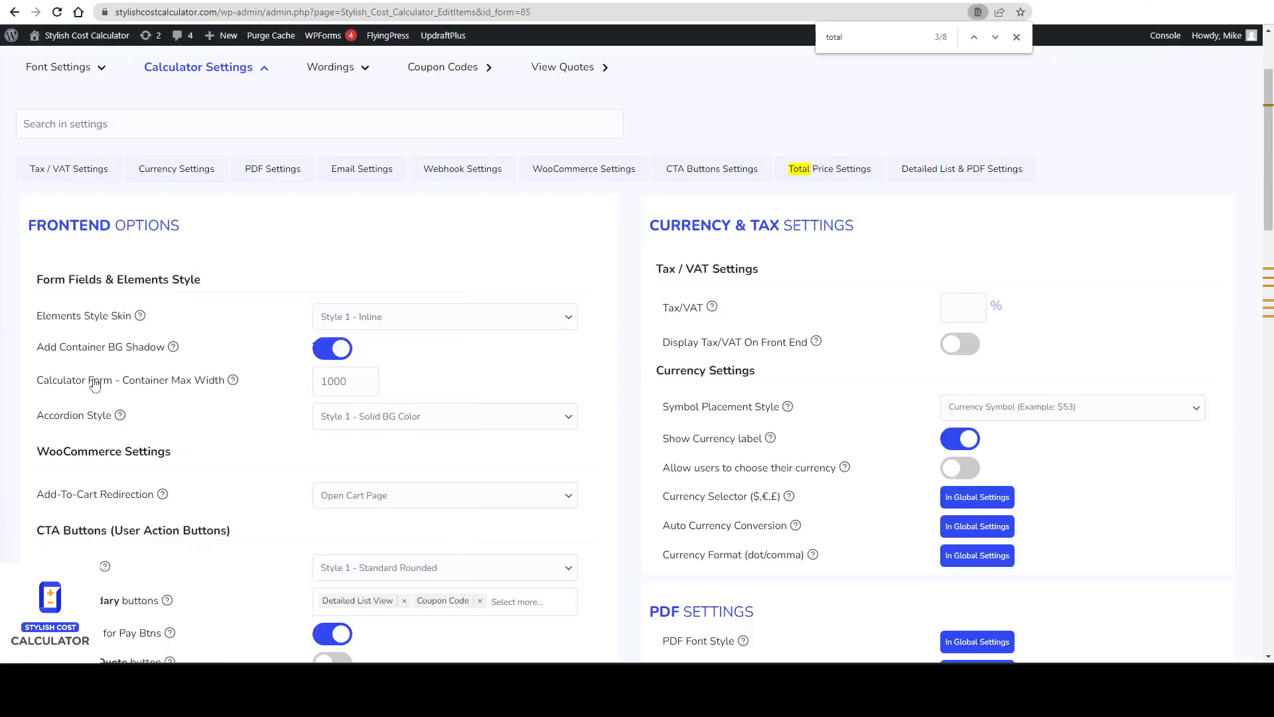
mouse_move(172, 354)
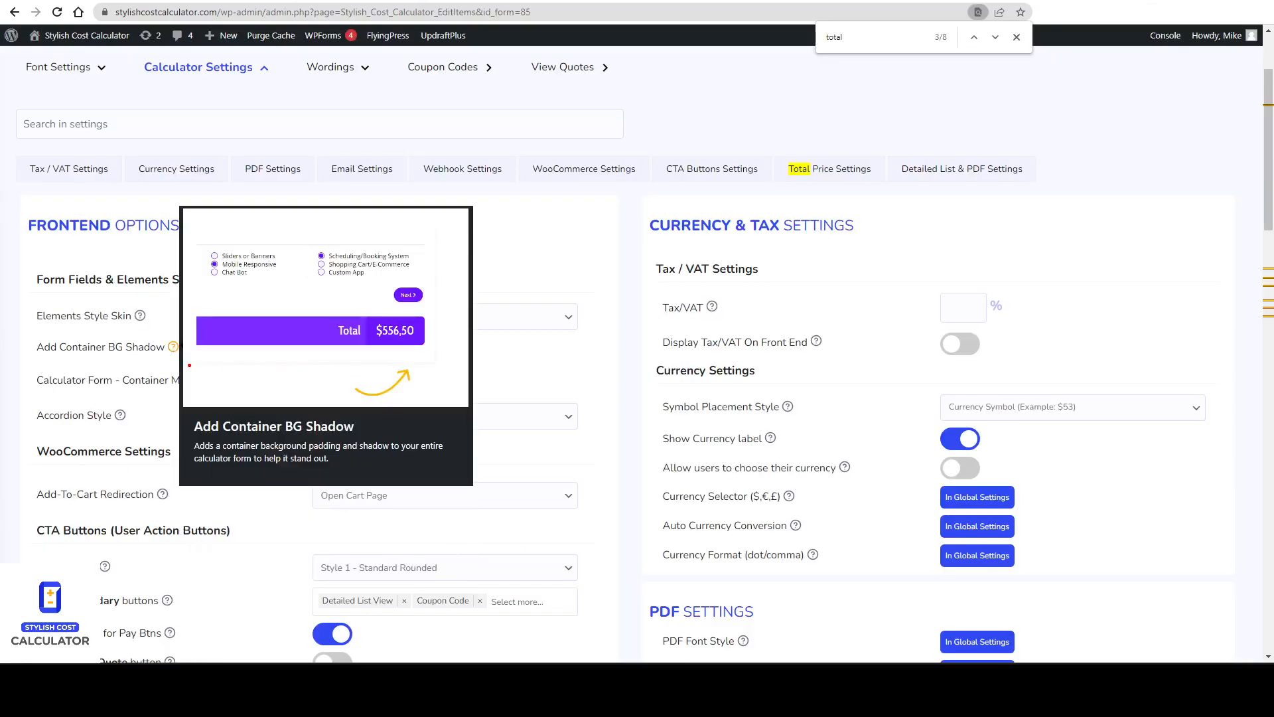
click(338, 349)
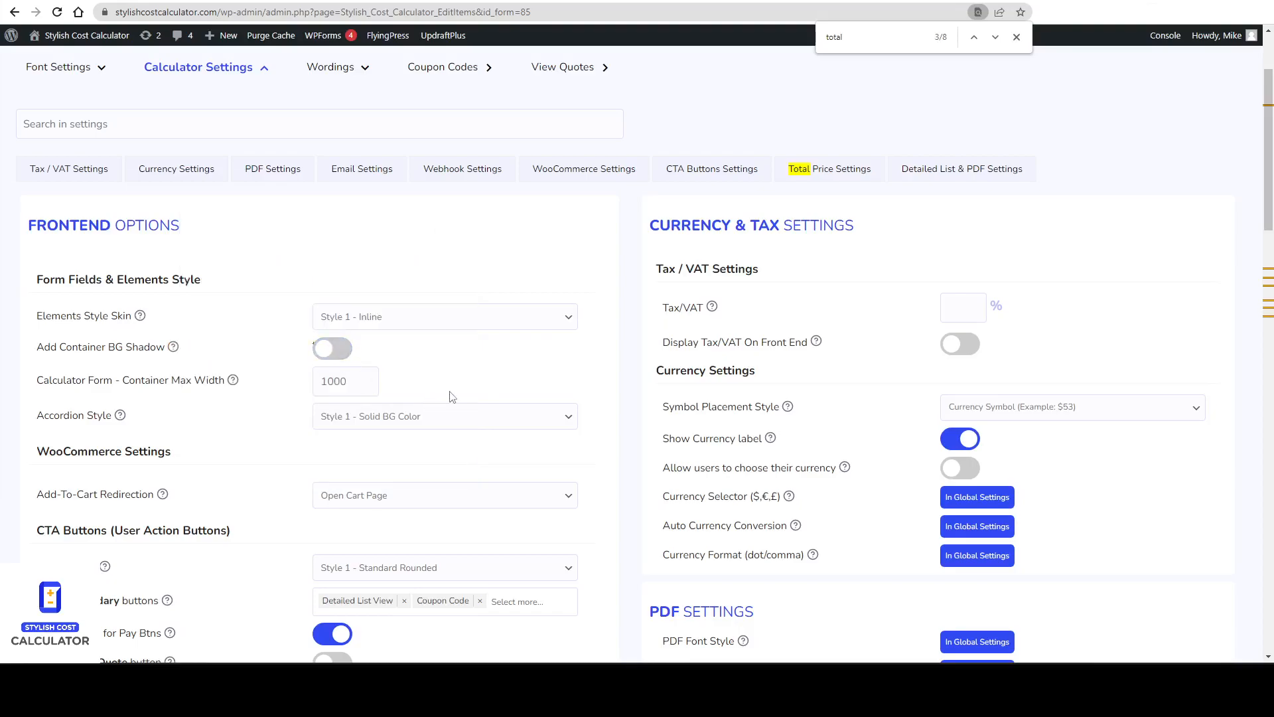
scroll(464, 398, up, 2)
click(562, 148)
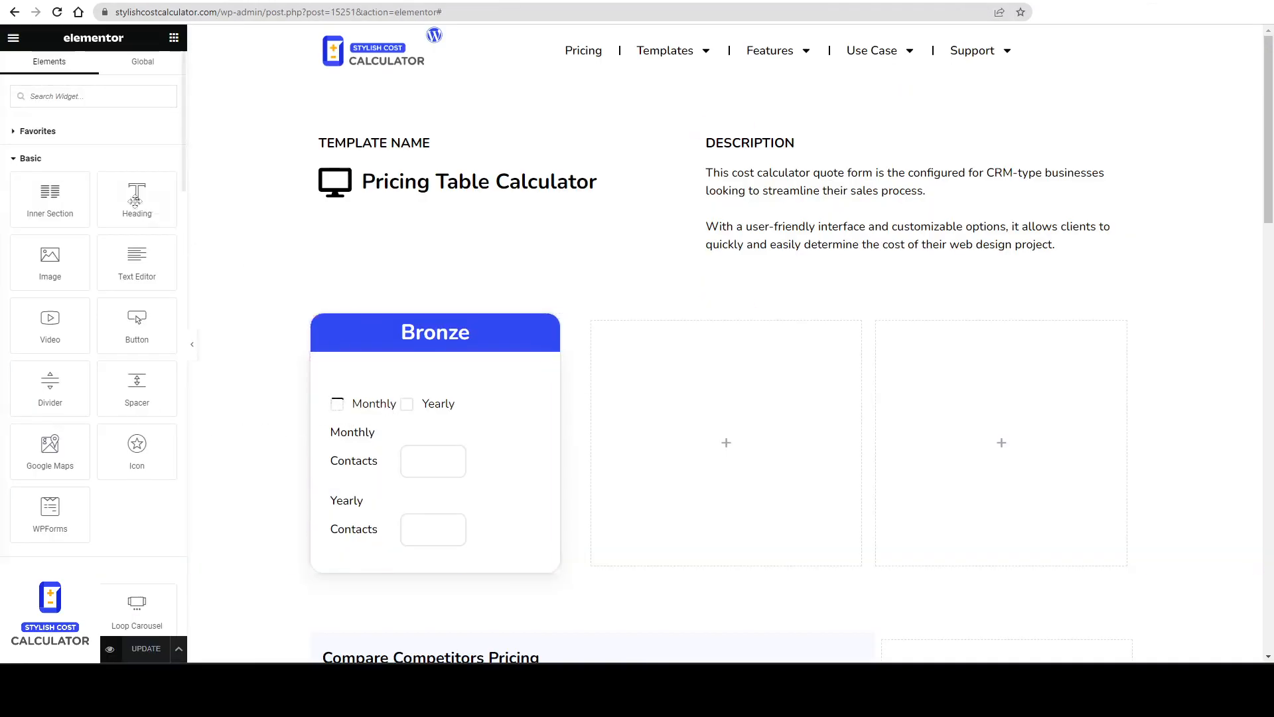
Review the live pricing page and the HubSpot pricing page as a layout reference.
click(13, 38)
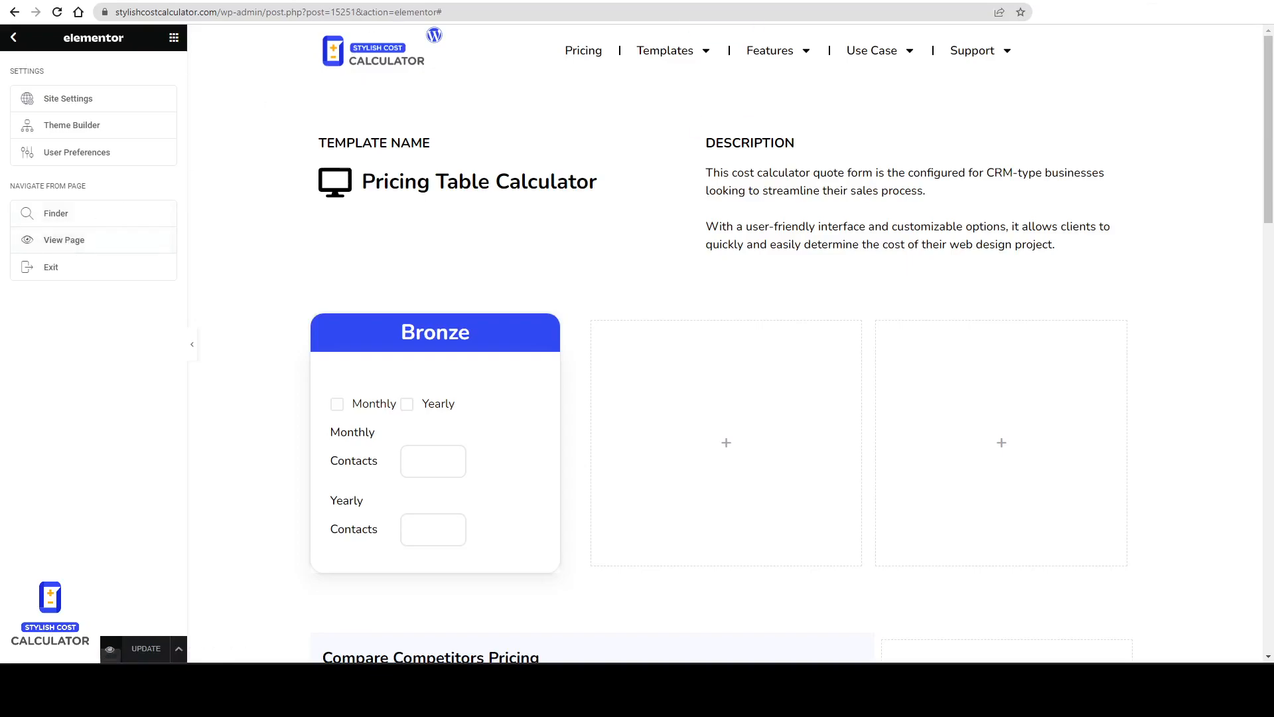
mouse_move(389, 21)
mouse_down()
mouse_move(488, 6)
mouse_move(426, 33)
mouse_up()
key(Escape)
mouse_move(484, 302)
mouse_down()
mouse_move(512, 321)
mouse_move(494, 306)
mouse_up()
key(Escape)
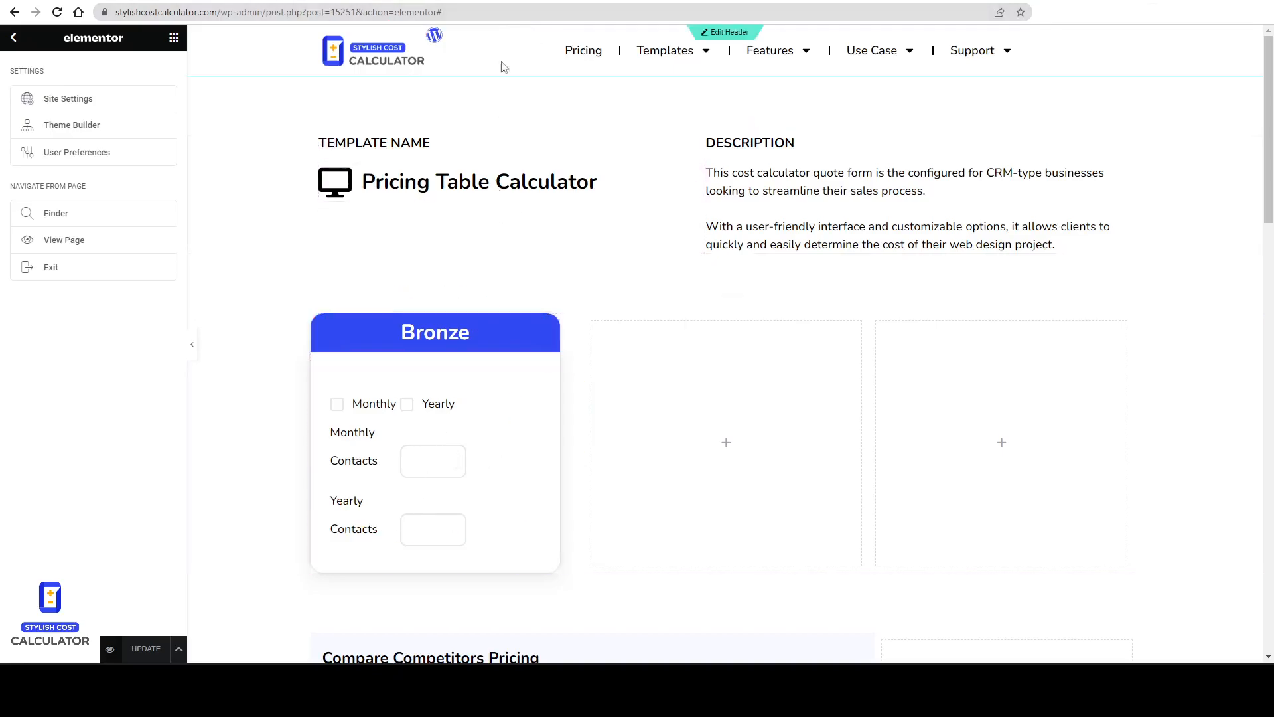
click(523, 0)
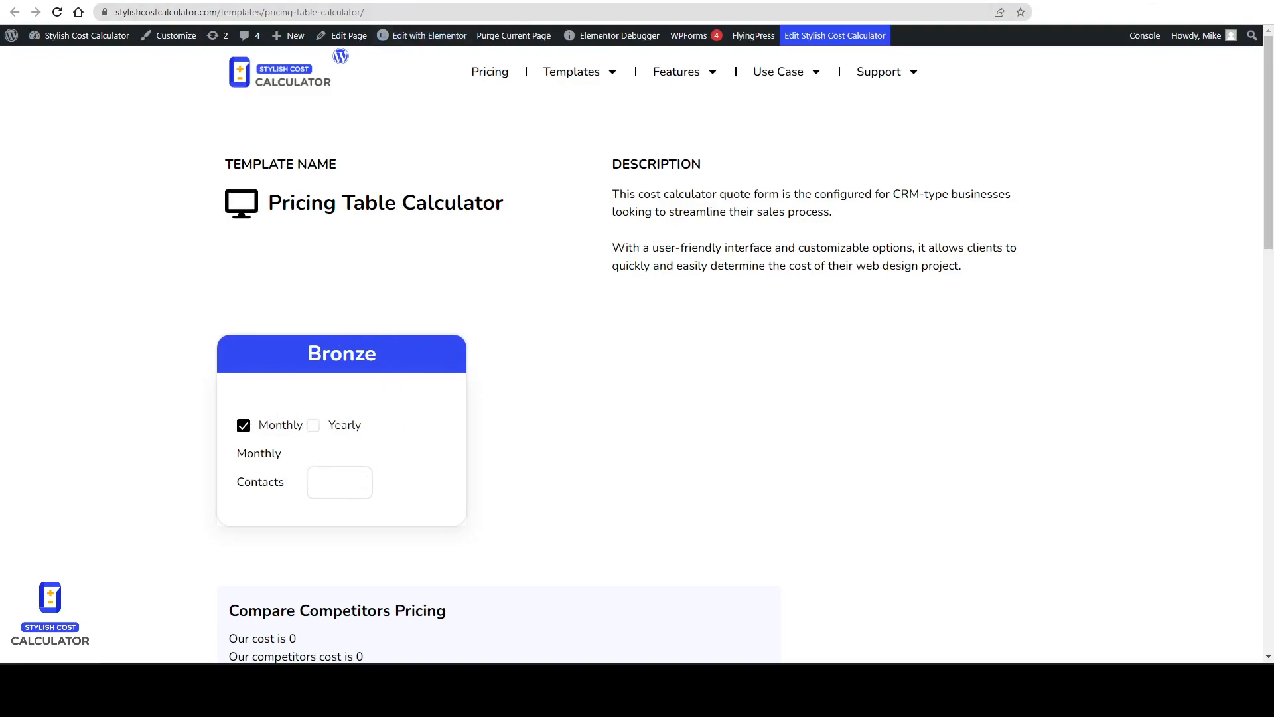
drag(186, 14, 397, 12)
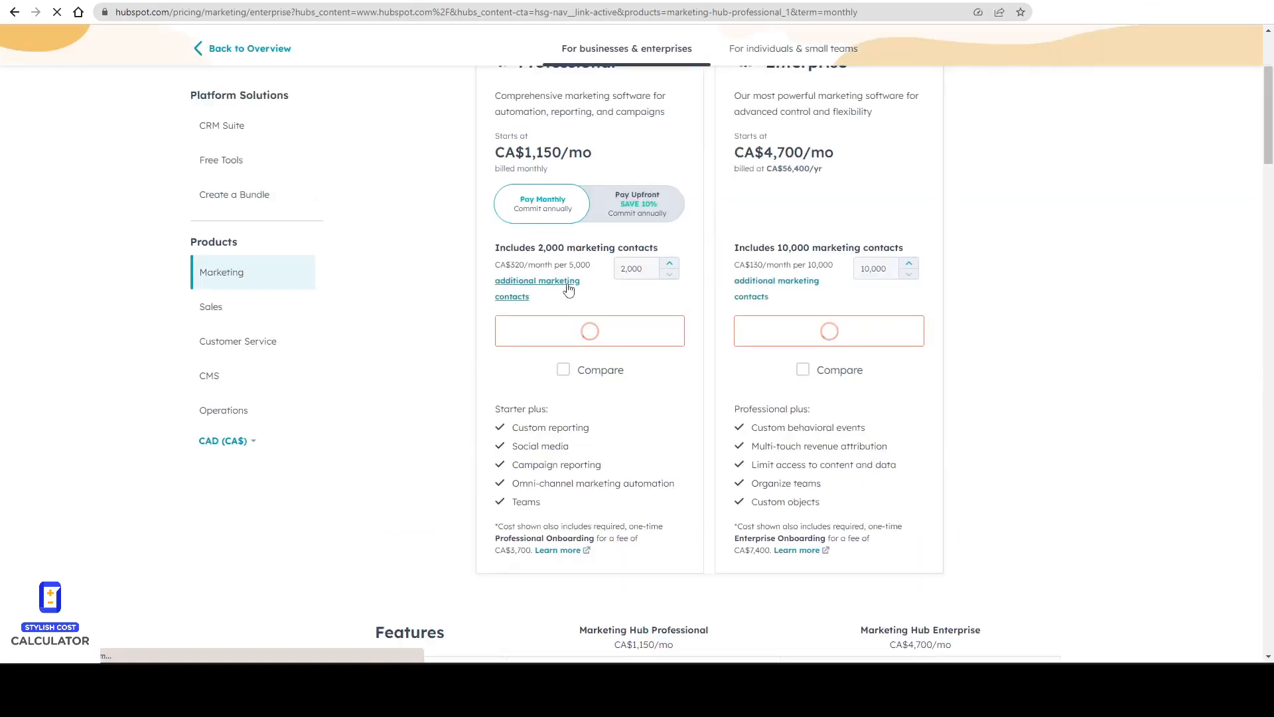
scroll(568, 288, up, 2)
drag(506, 299, 604, 306)
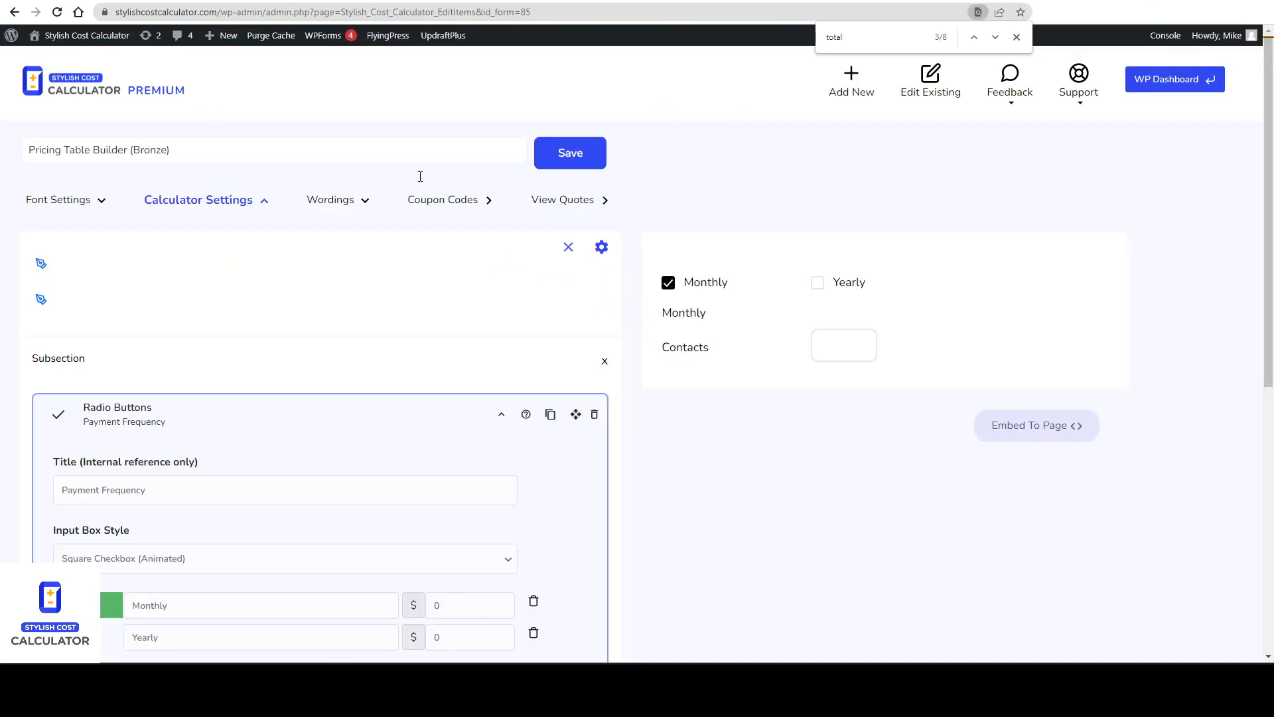
Copy the Bronze calculator's Custom Calculator Total shortcode from the embed options.
click(1047, 364)
scroll(801, 547, down, 1)
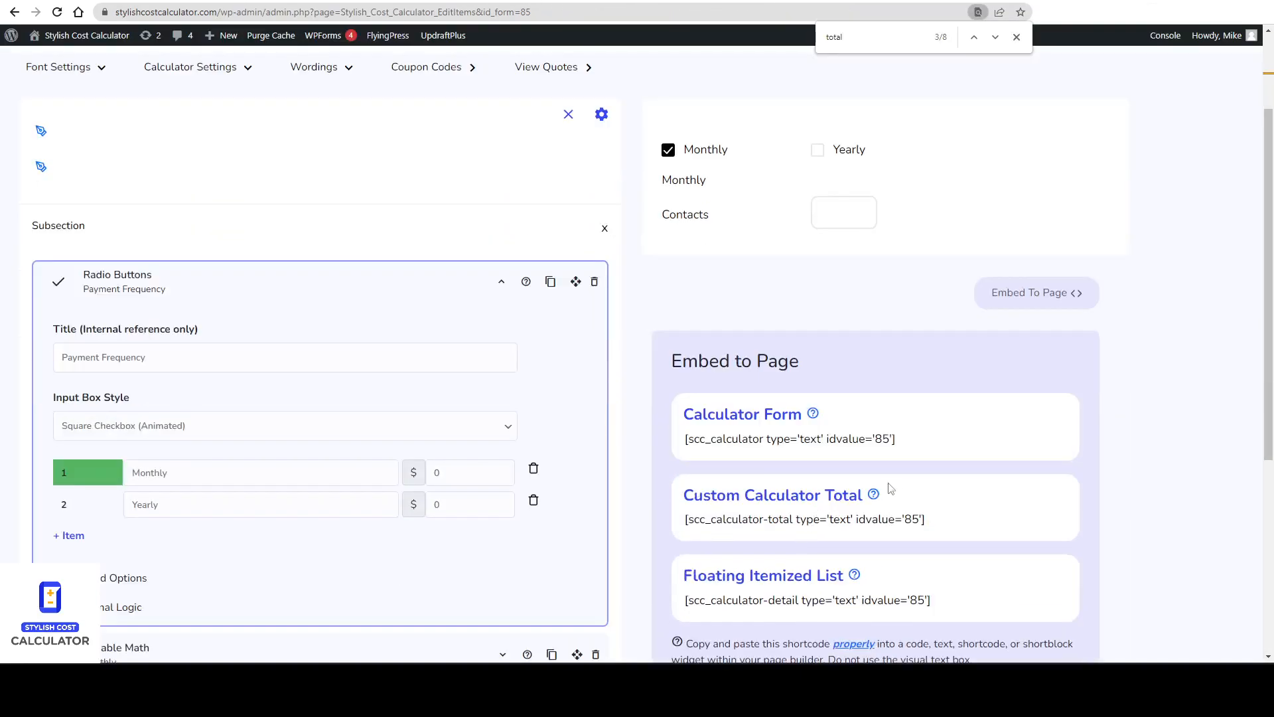
drag(944, 529, 684, 519)
right_click(737, 519)
click(775, 347)
click(436, 0)
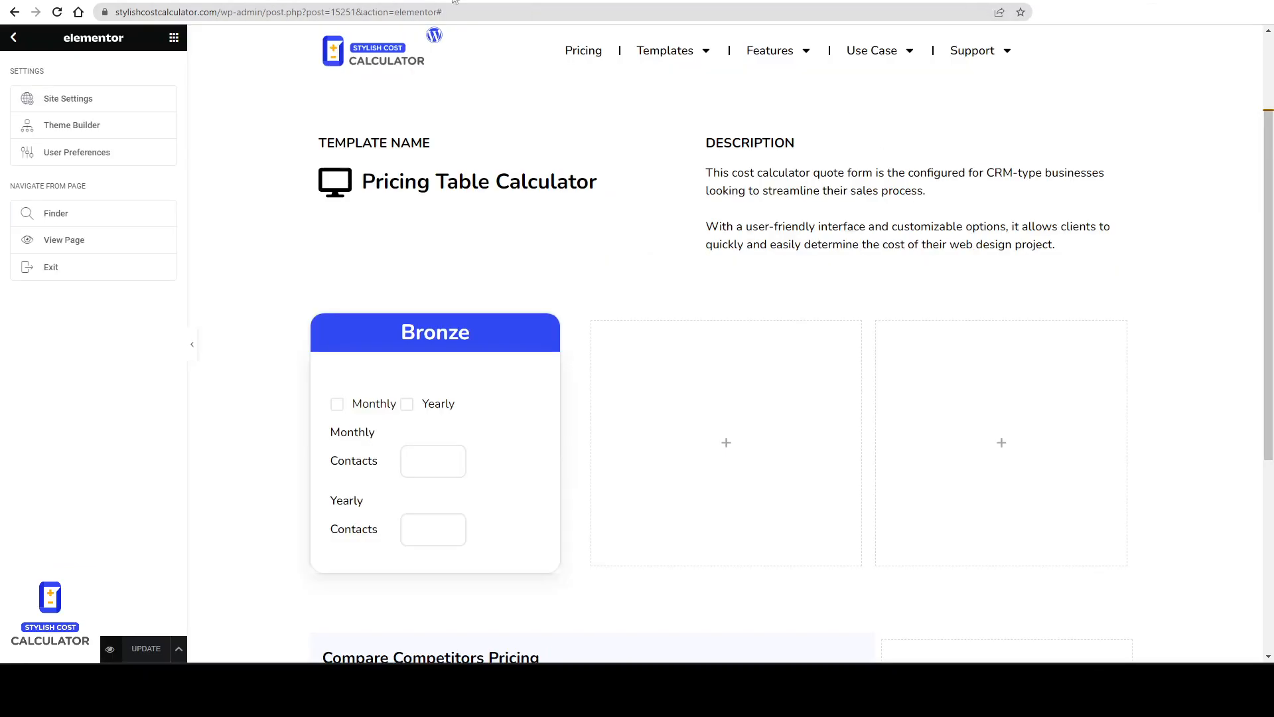
Add a Shortcode widget below the Bronze heading, paste the total shortcode into it, and update the page.
scroll(448, 435, down, 2)
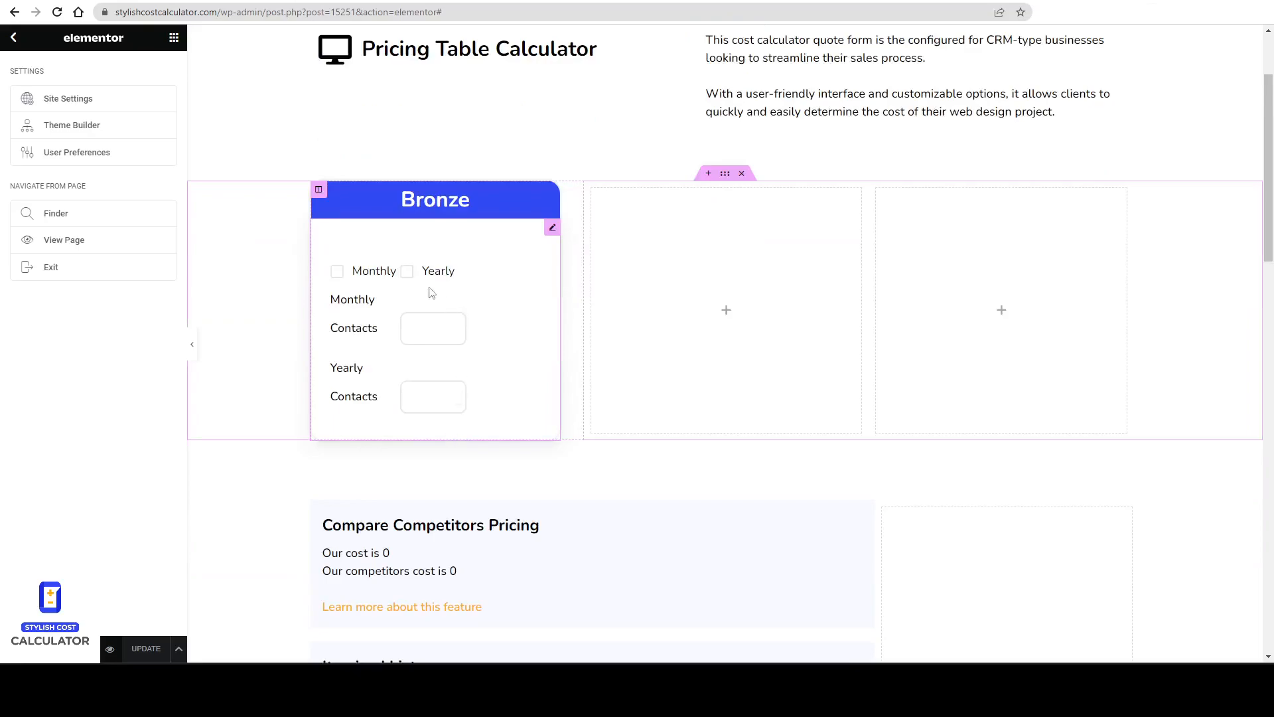
click(174, 37)
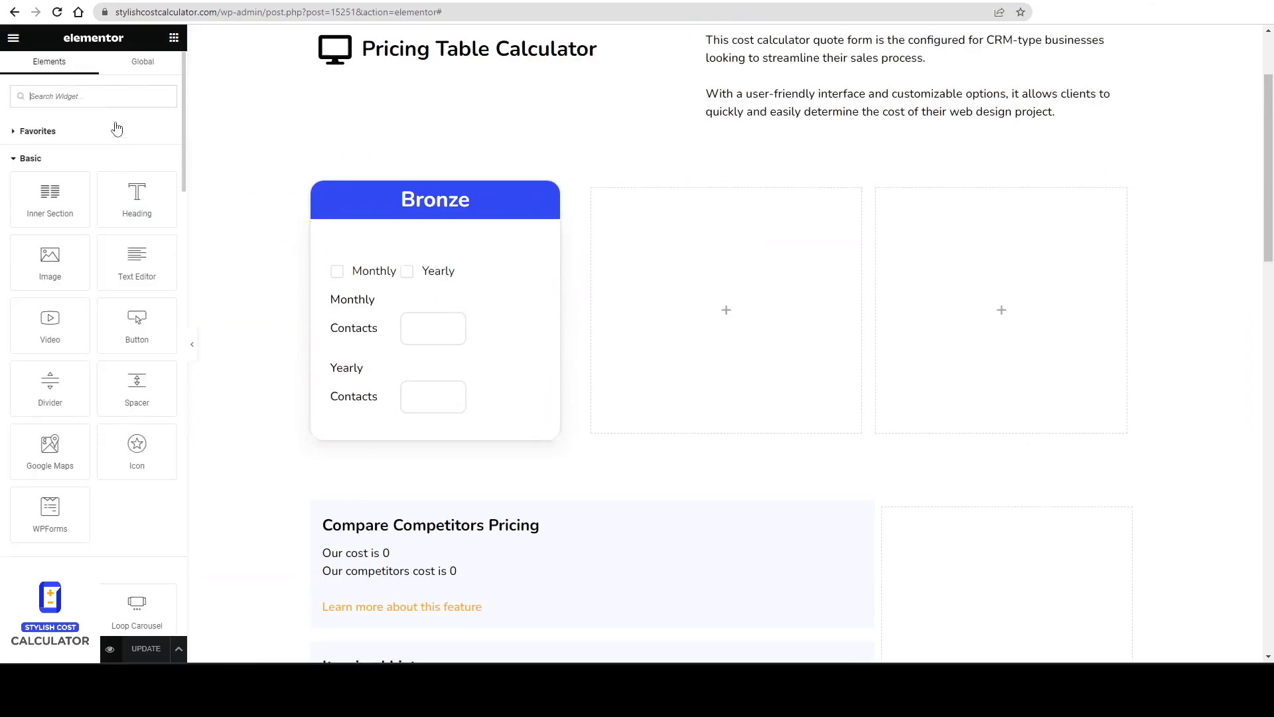
text(shor)
drag(83, 120, 418, 225)
click(124, 200)
key(ctrl+v)
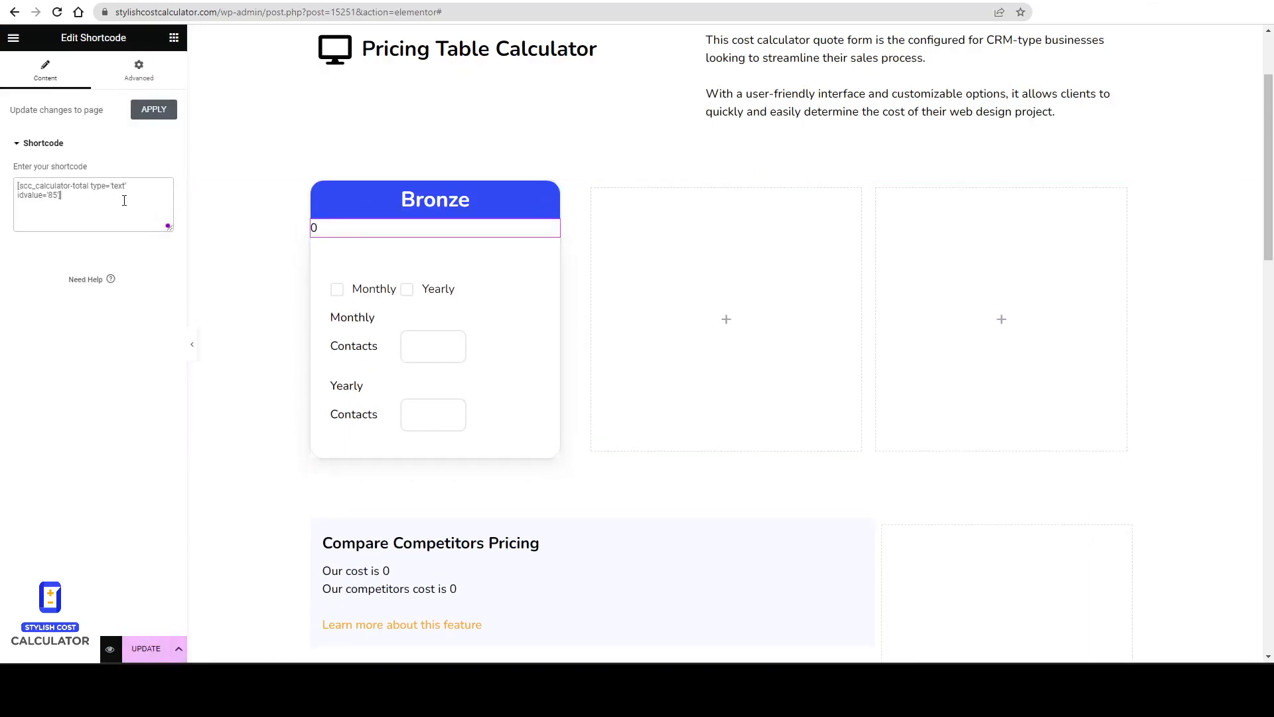
click(141, 649)
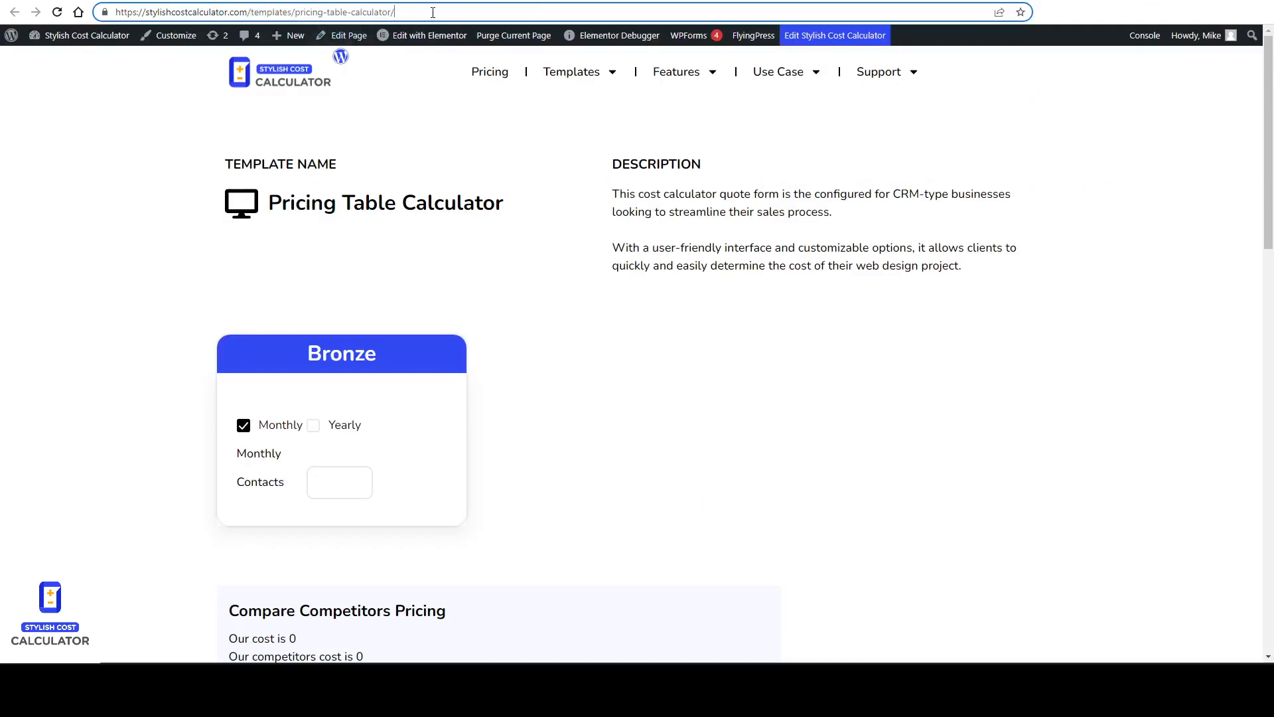
Wrap the total shortcode in opening and closing div tags.
right_click(430, 14)
click(397, 94)
right_click(396, 93)
click(439, 133)
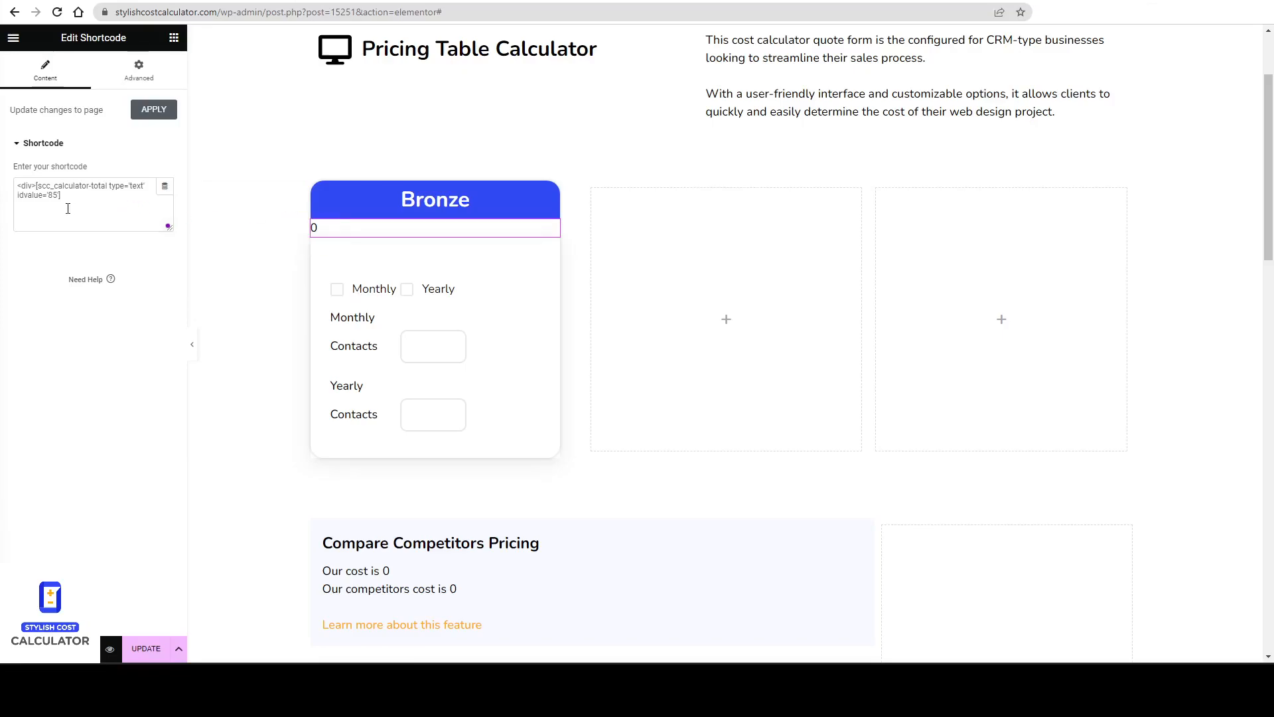
text(</div>)
key(Return)
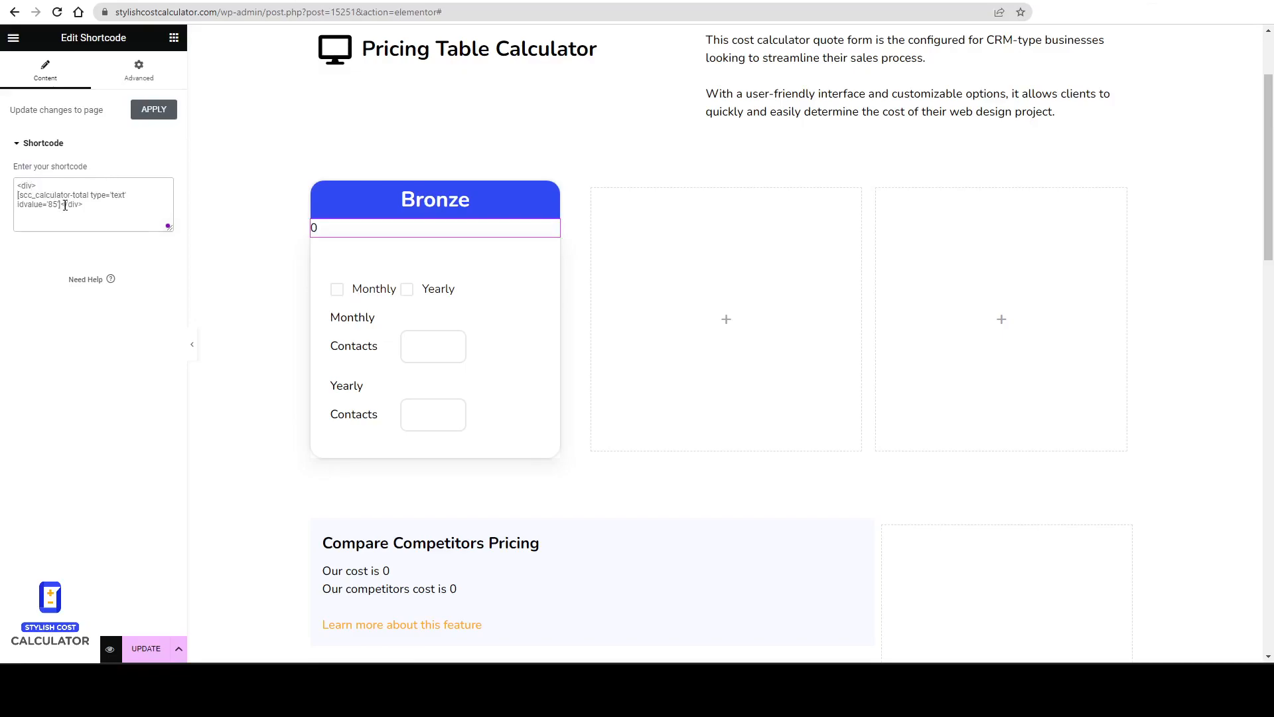
Give the div the style text-align:center to center the total, and update the page.
click(62, 204)
key(Return)
text(e='text-a)
key(BackSpace)
text(align)
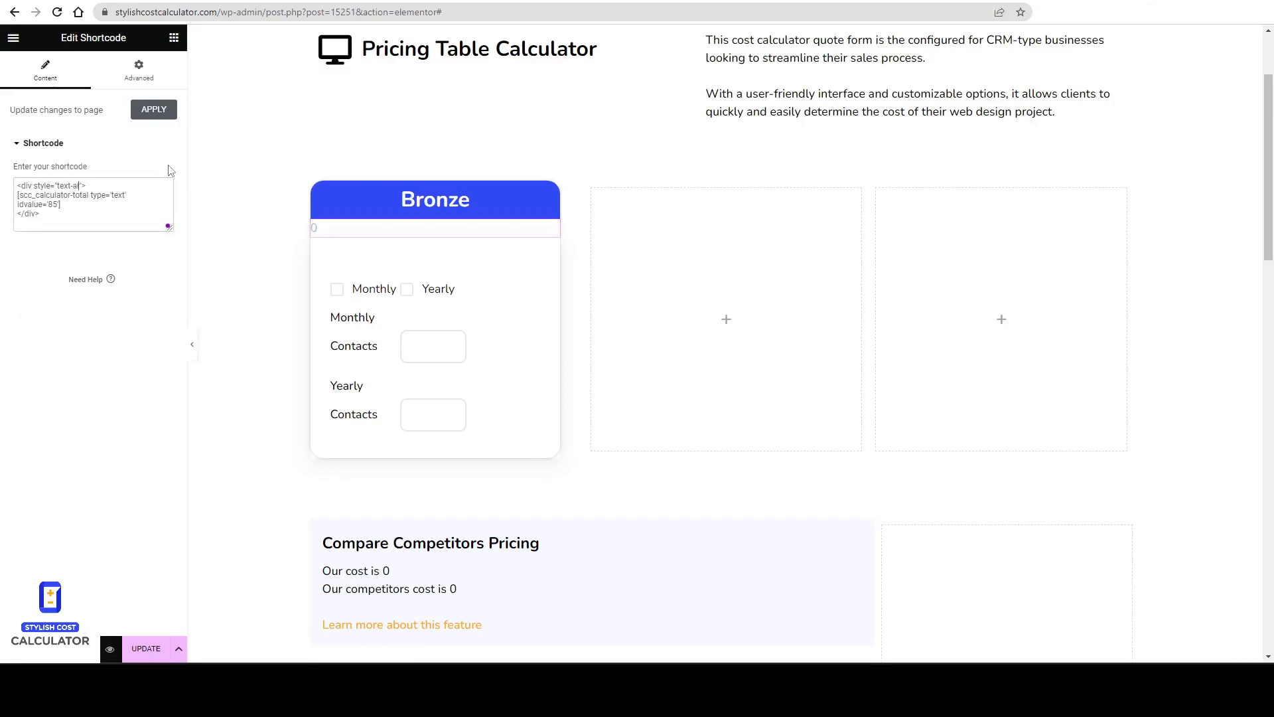
text(:center;)
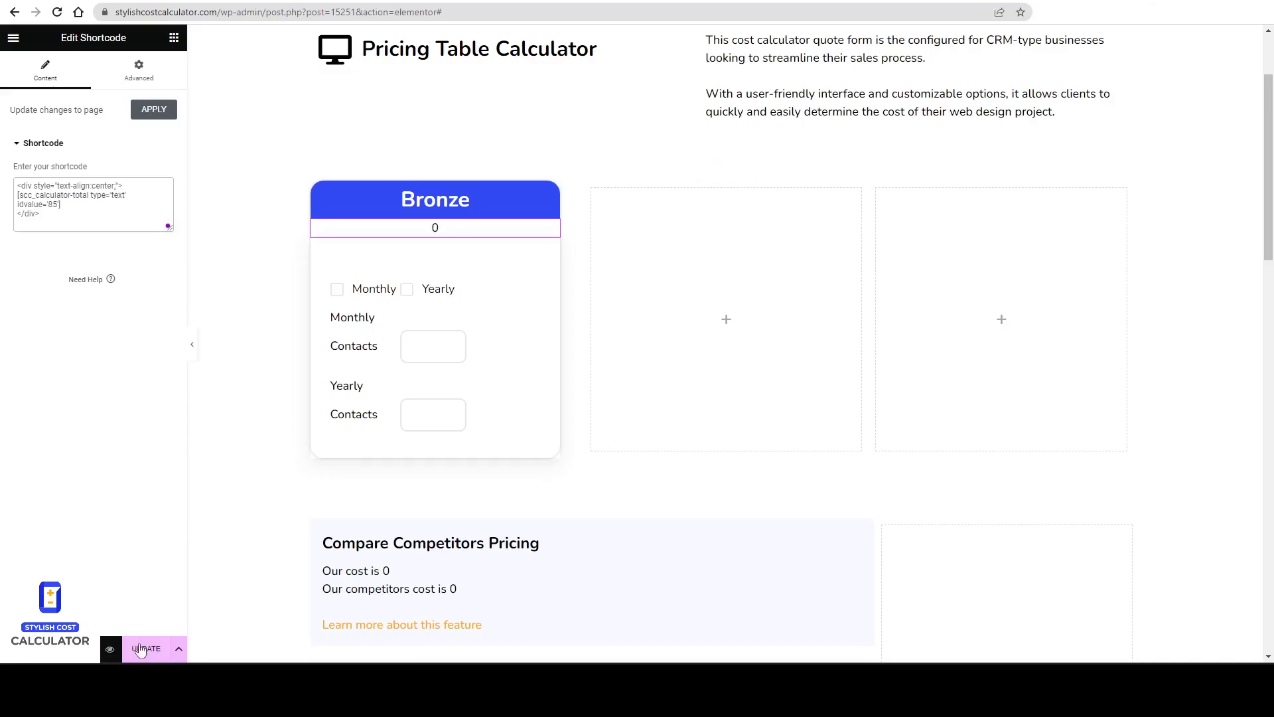
click(141, 649)
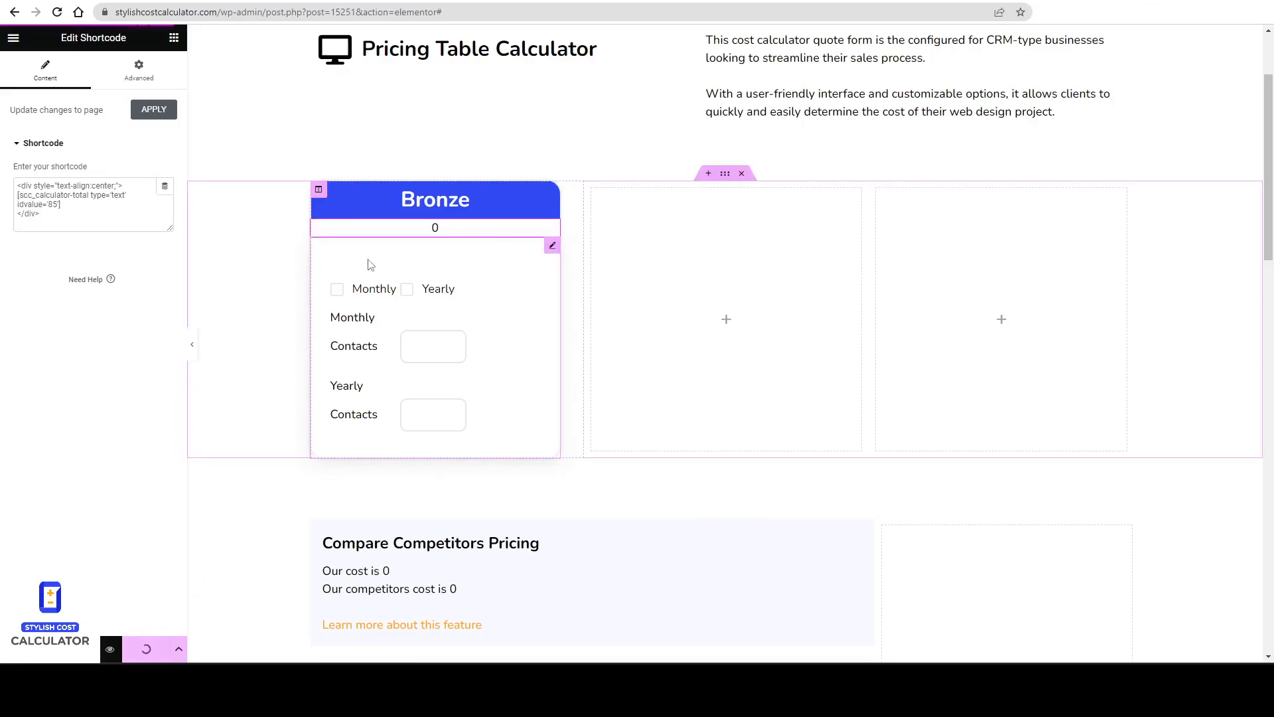
Unlink the total widget's margins, set its top margin to -20 px, and update the page.
click(552, 245)
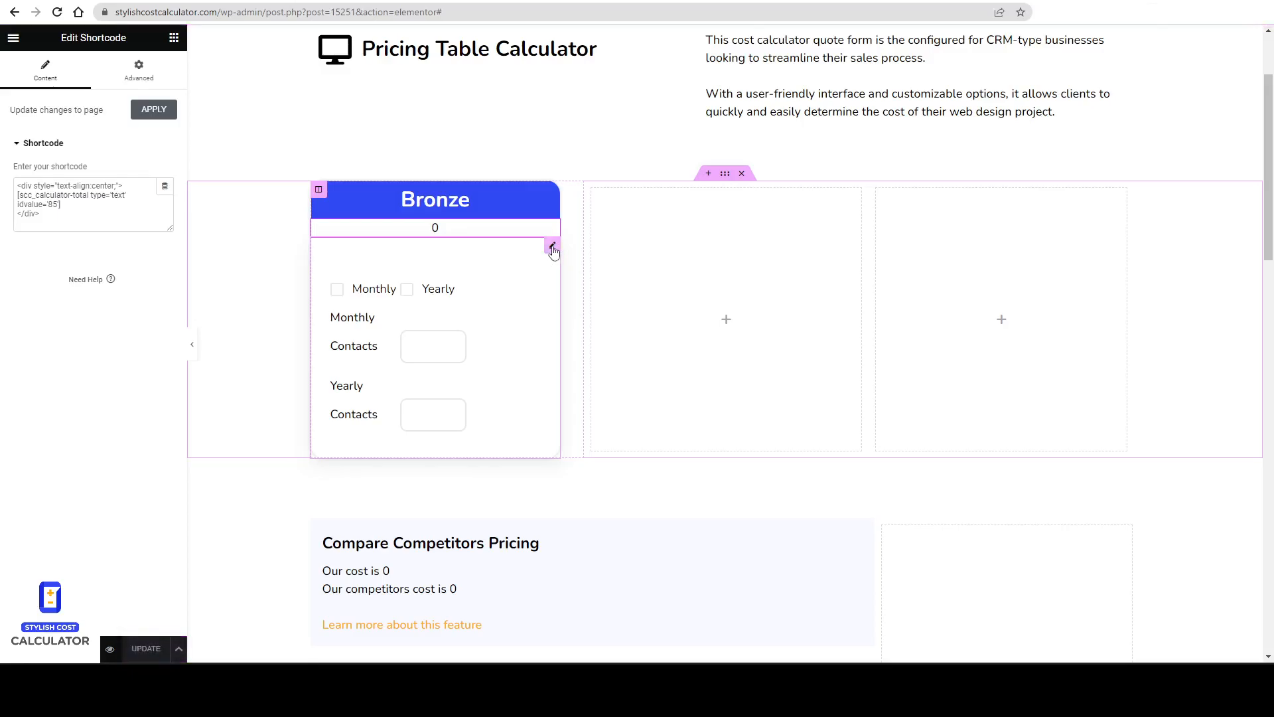
click(138, 70)
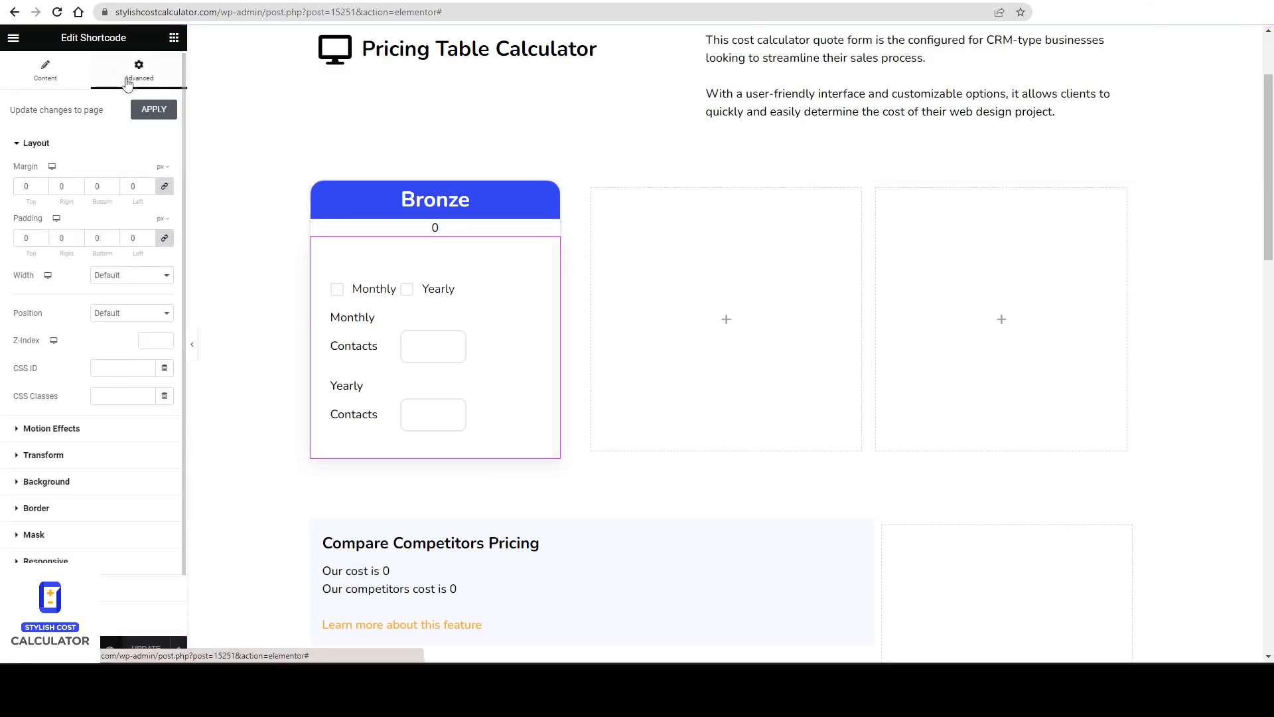
click(166, 174)
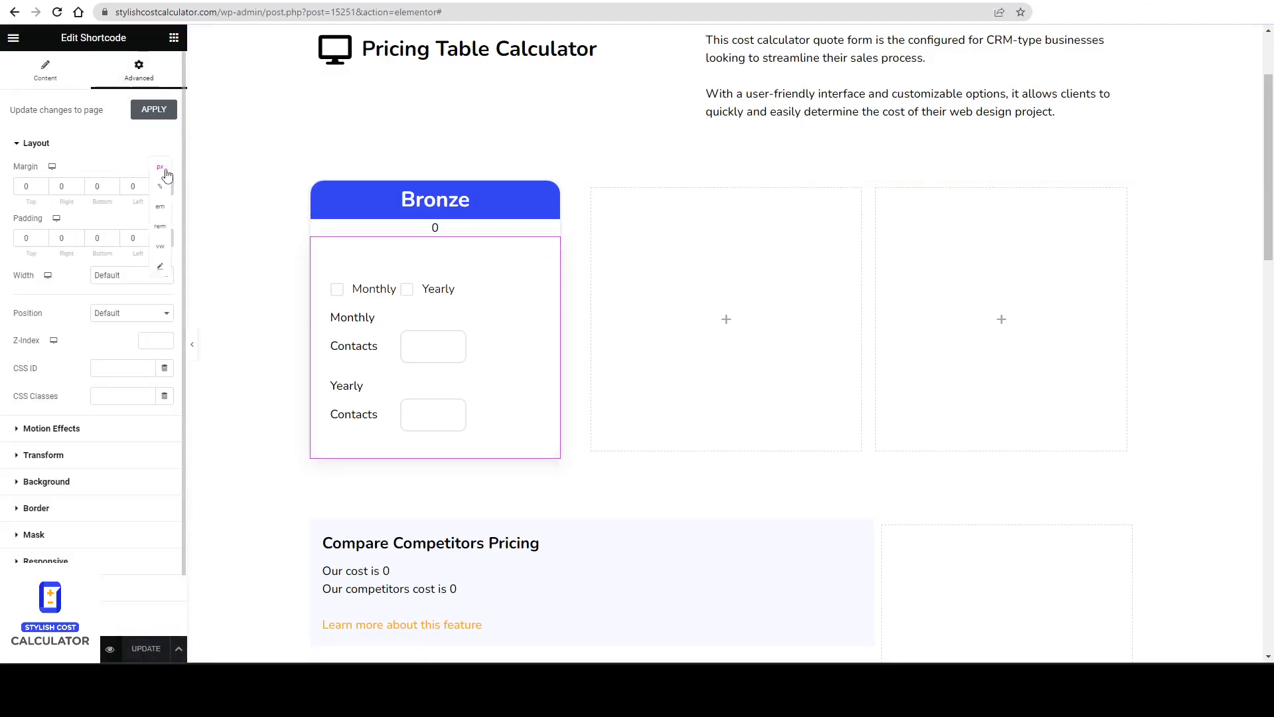
click(164, 186)
click(41, 190)
click(41, 189)
click(41, 189)
click(41, 190)
click(41, 190)
click(41, 190)
click(42, 190)
click(41, 191)
click(41, 192)
click(41, 191)
click(41, 191)
click(42, 191)
click(41, 191)
click(41, 191)
click(41, 191)
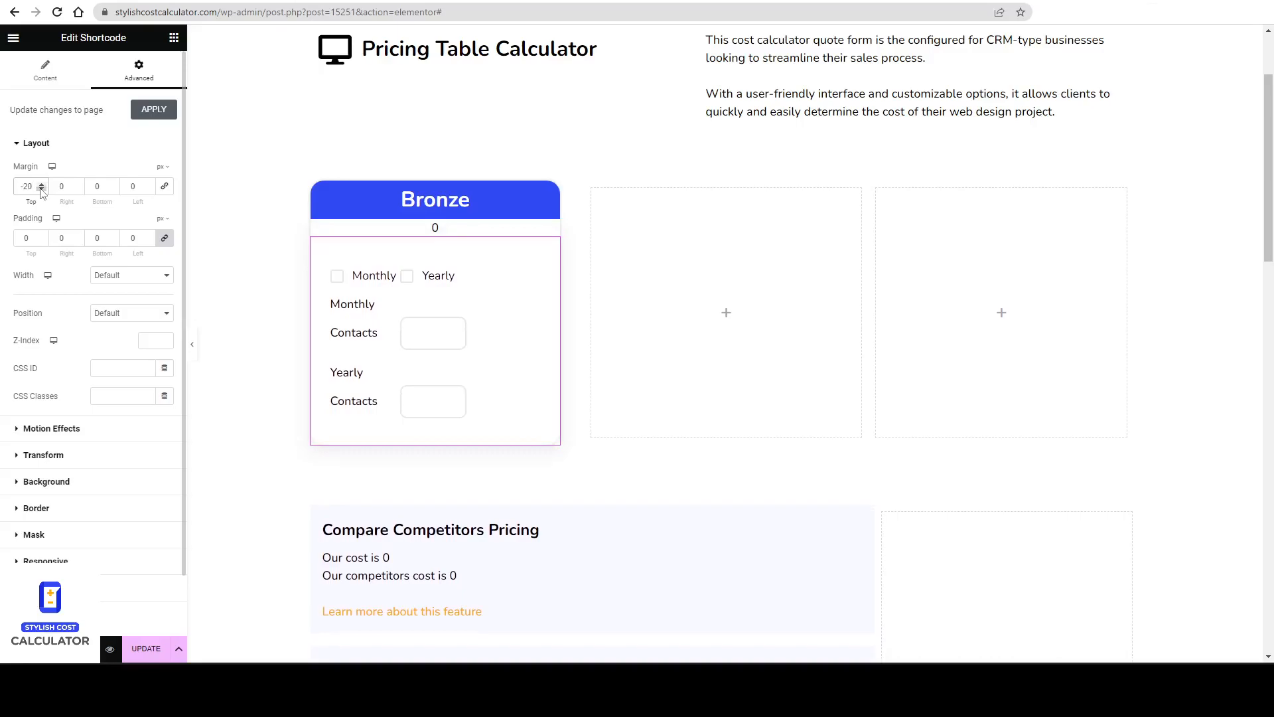
click(139, 649)
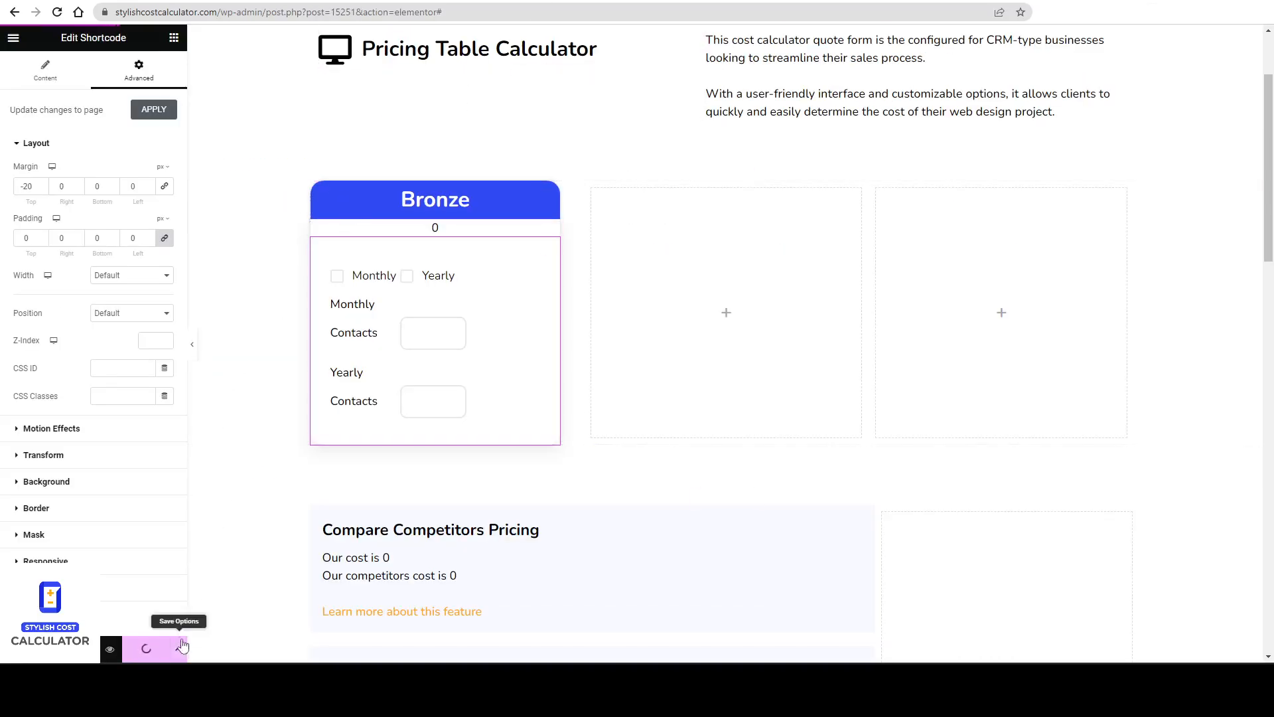
click(148, 647)
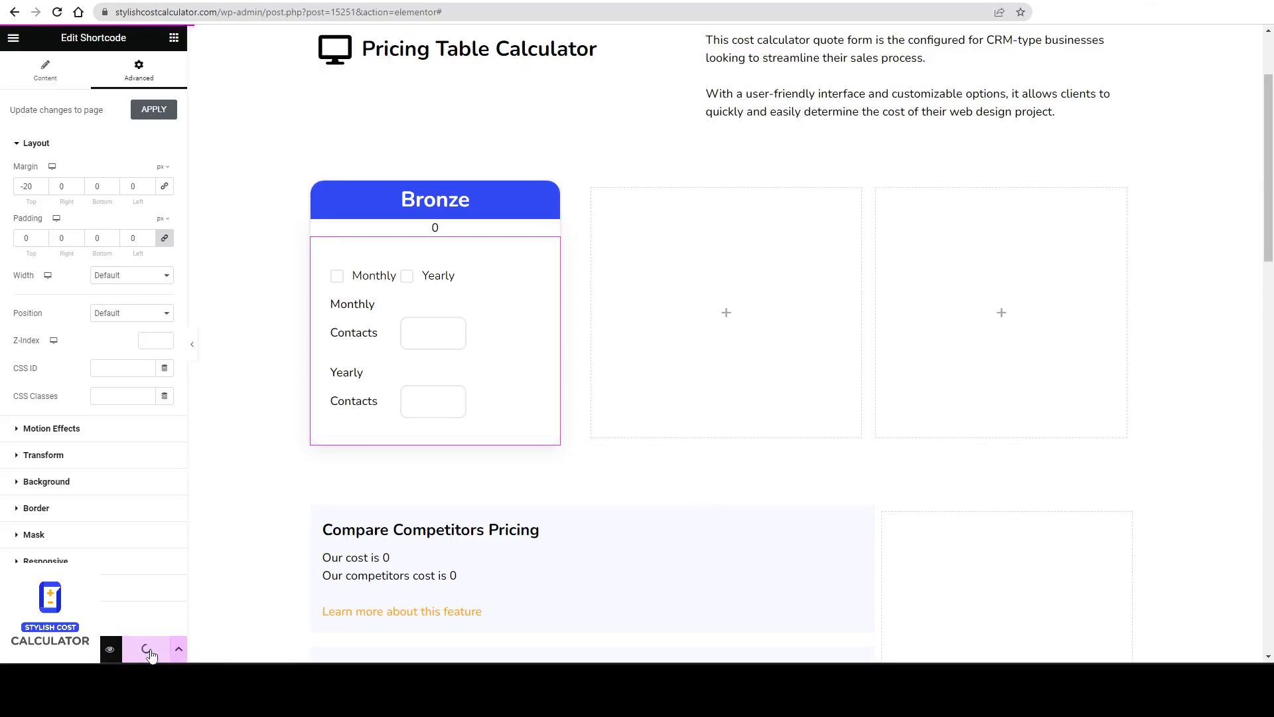
Reload the live page and test the Bronze calculator with 1000 contacts.
click(445, 1)
right_click(493, 137)
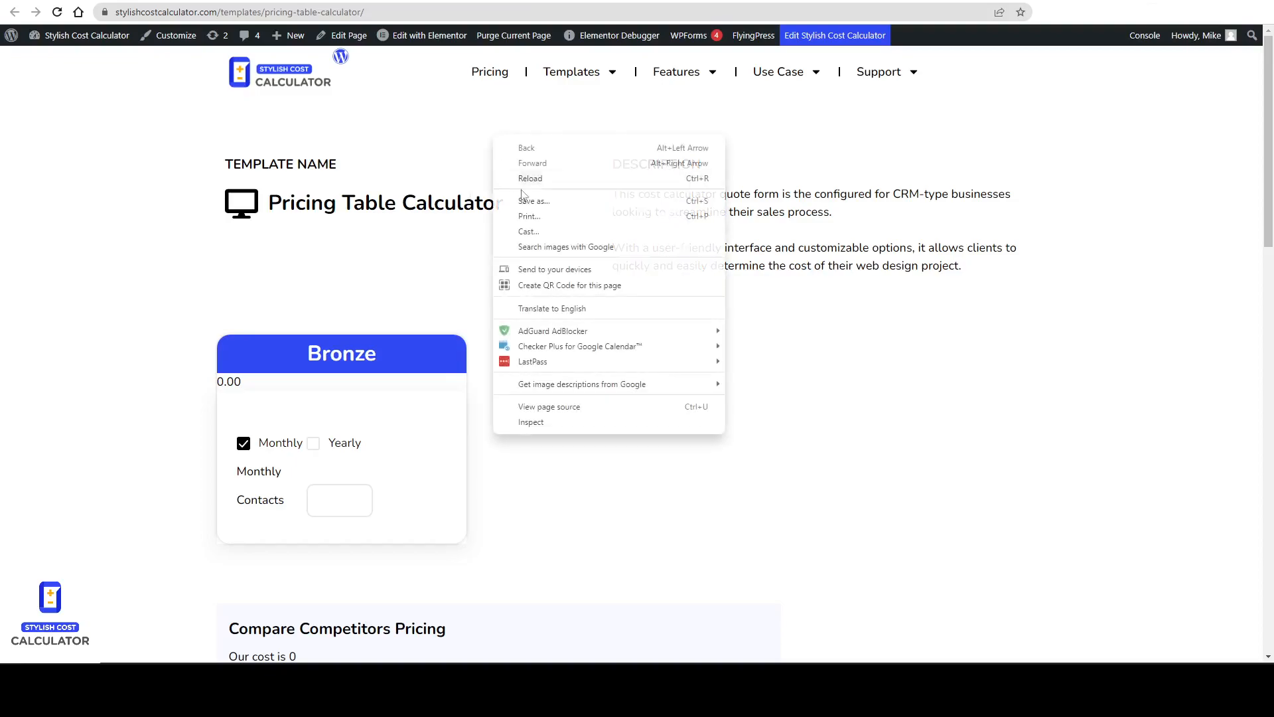
click(520, 184)
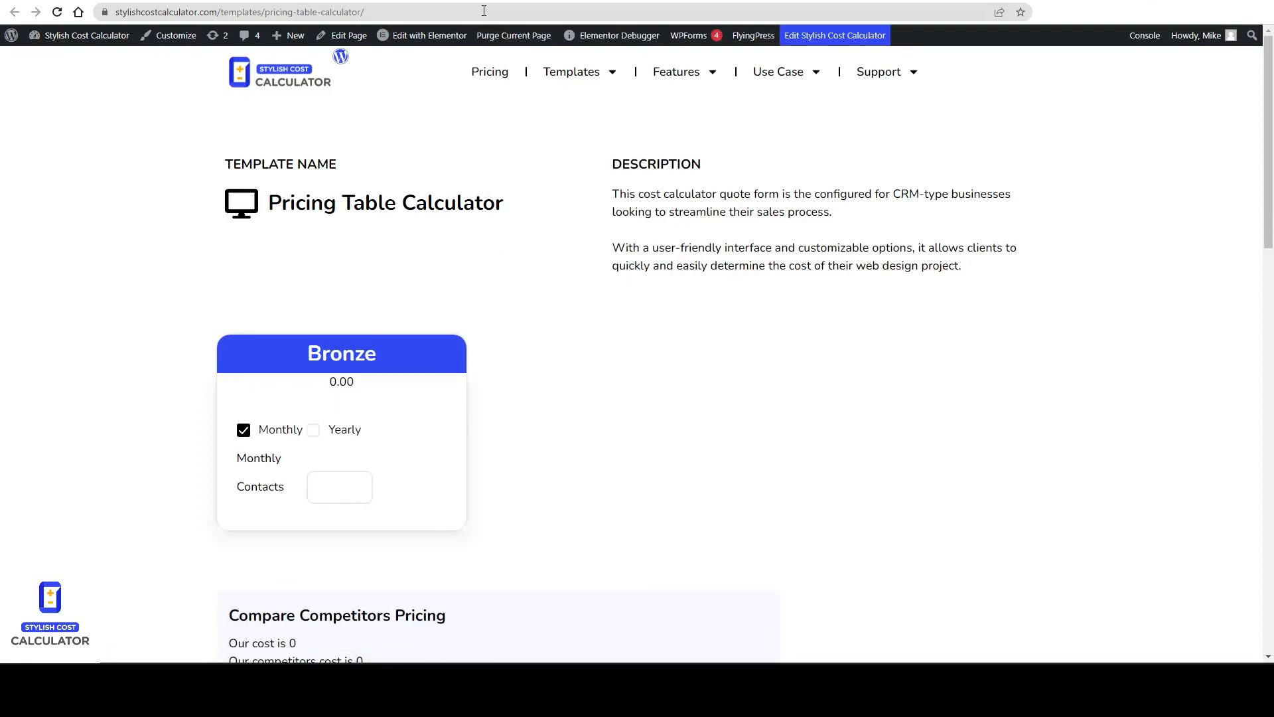
click(337, 485)
text(1000)
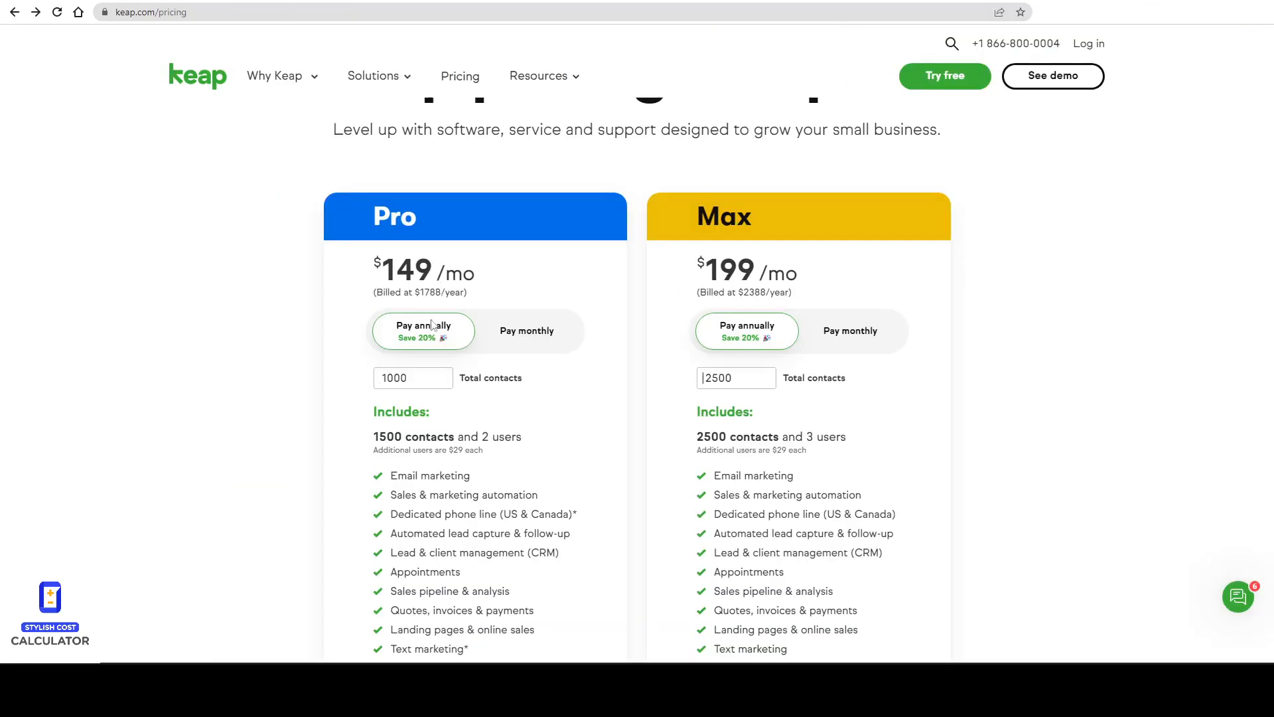
Compare against Keap's pricing and test the live Bronze calculator with Yearly billing and 1000 contacts.
click(538, 330)
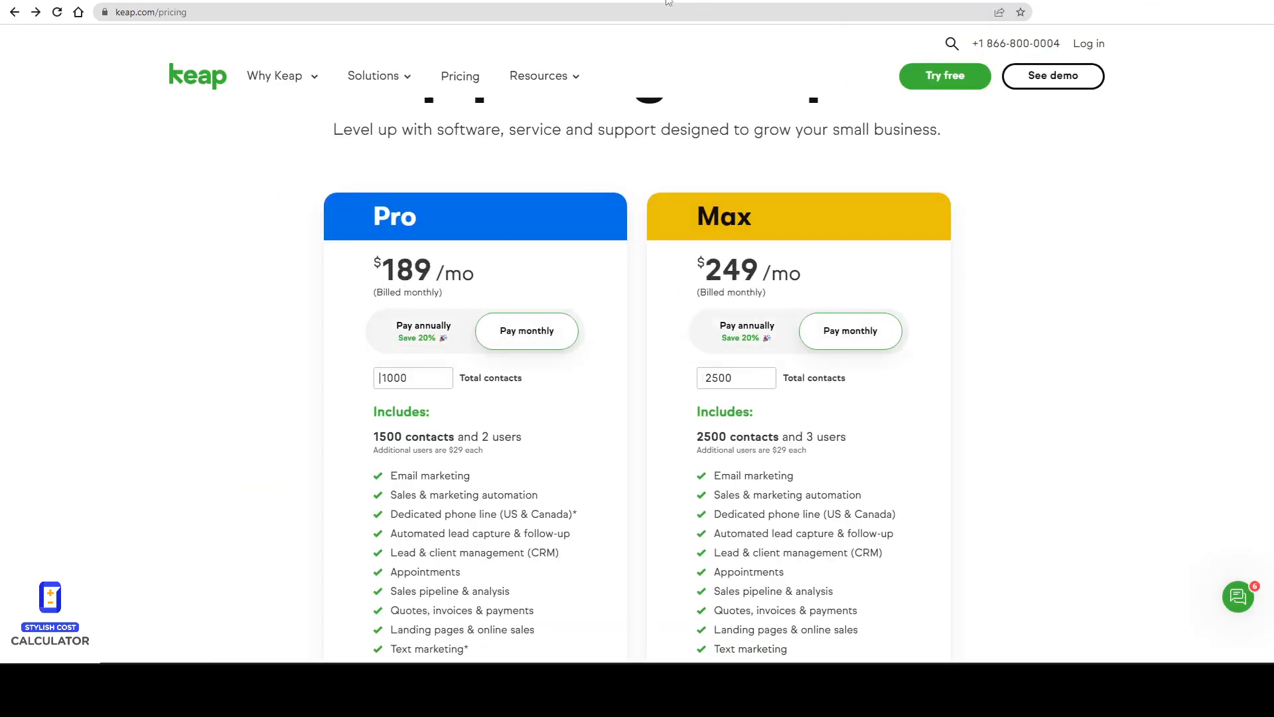
click(579, 1)
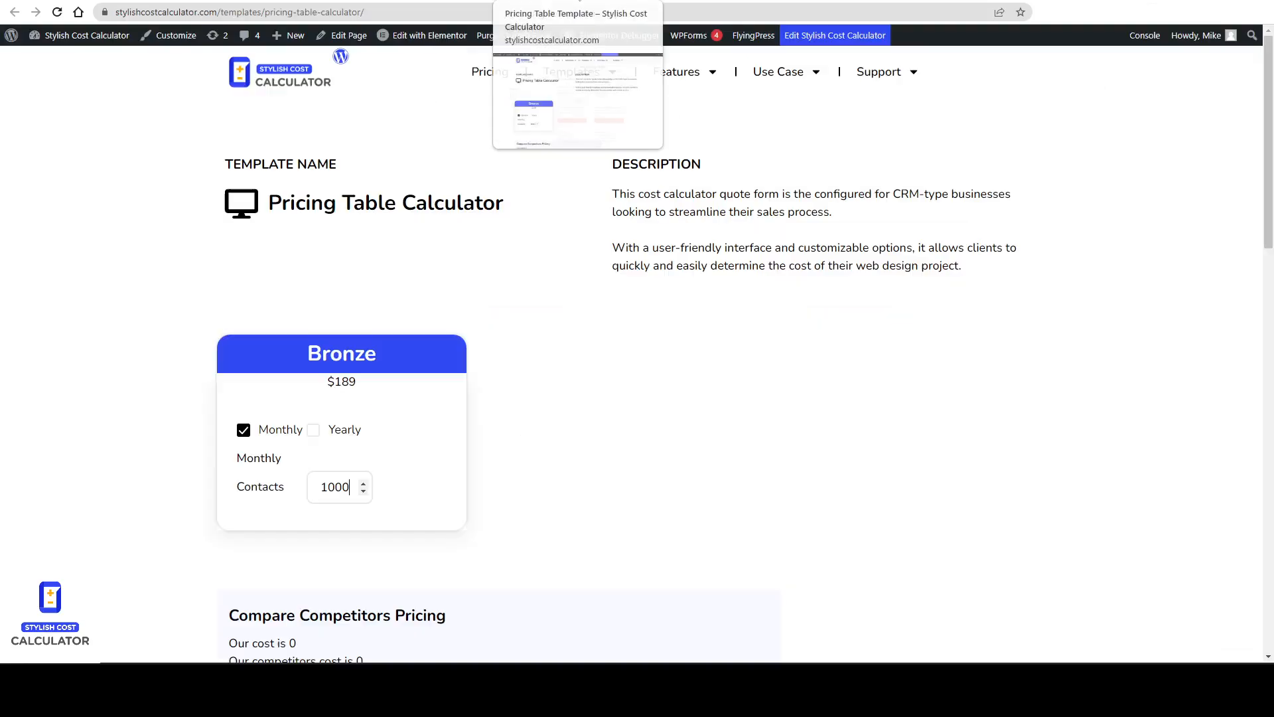
click(244, 431)
click(314, 430)
click(333, 487)
text(1000)
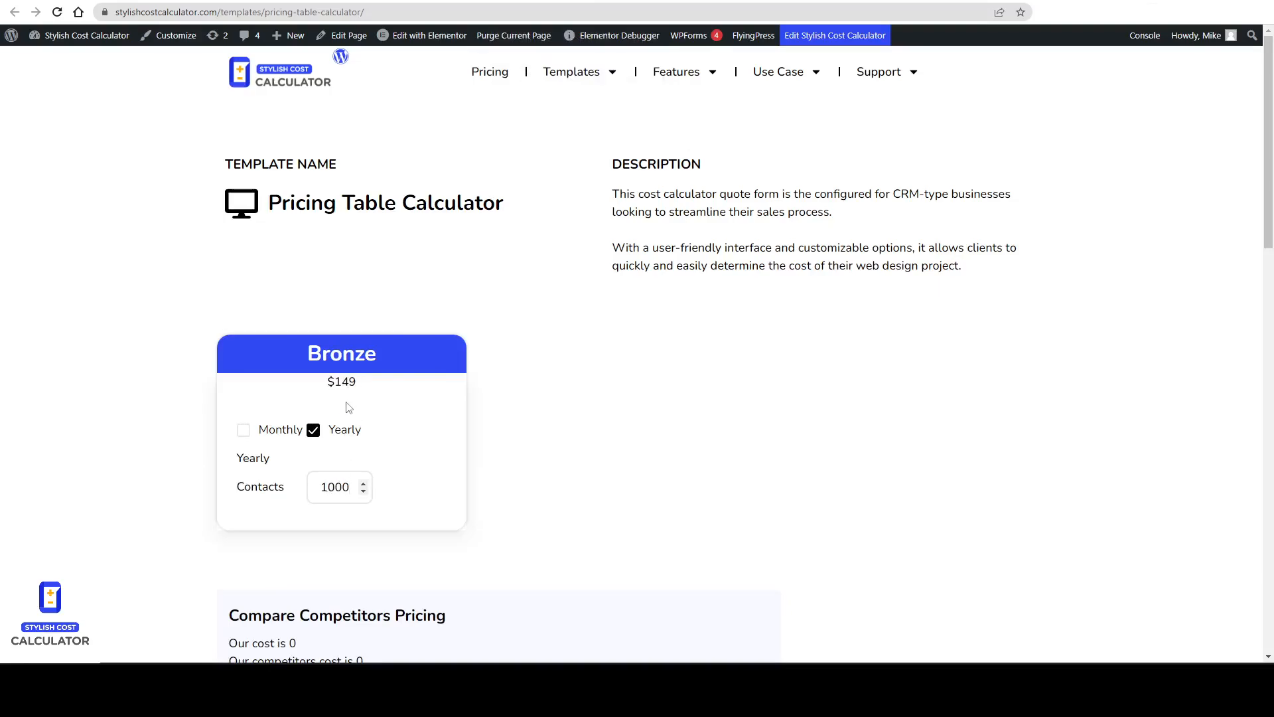
Try adjusting the total widget's top margin and setting its padding to 9 px on all sides.
click(388, 2)
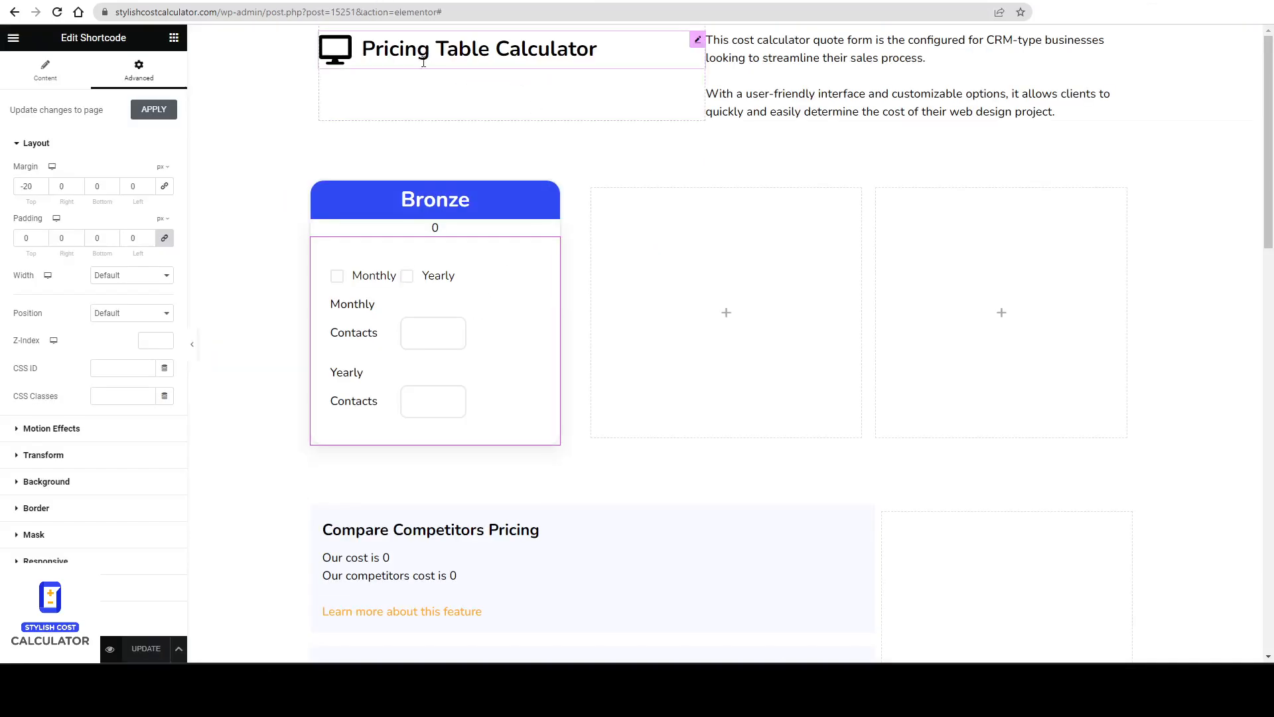
click(455, 228)
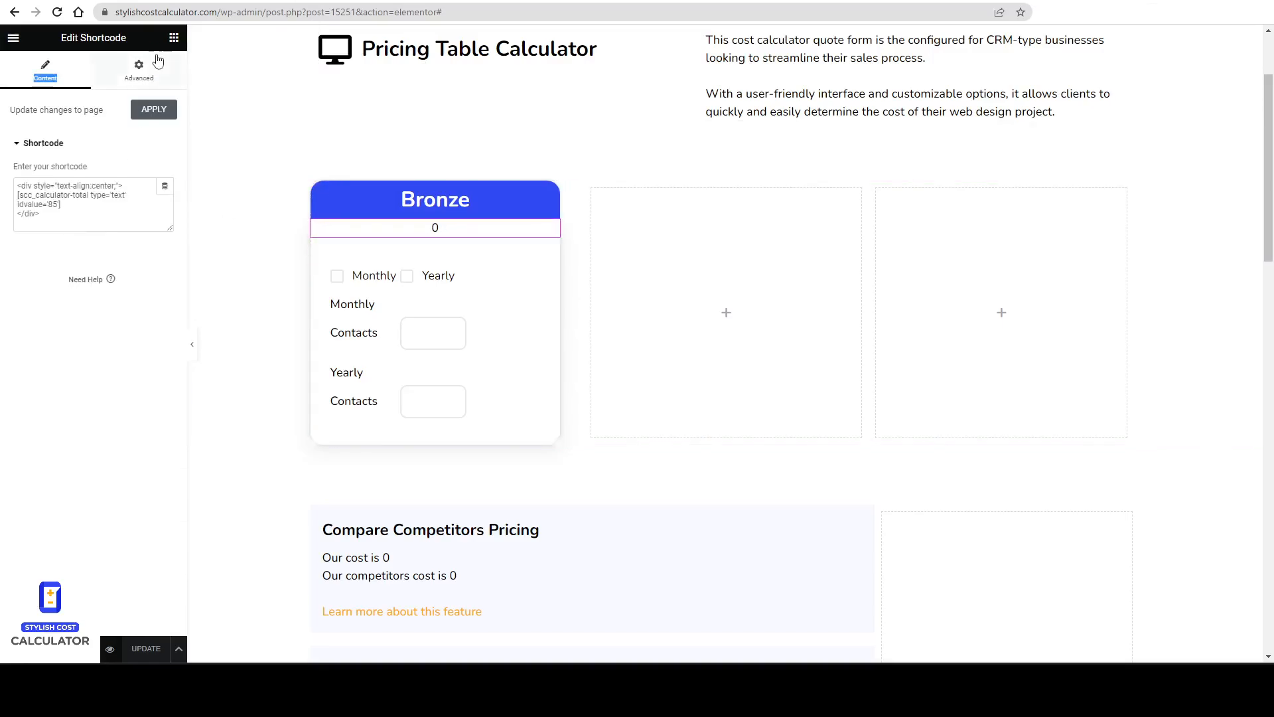
click(147, 71)
click(161, 166)
click(164, 170)
click(168, 188)
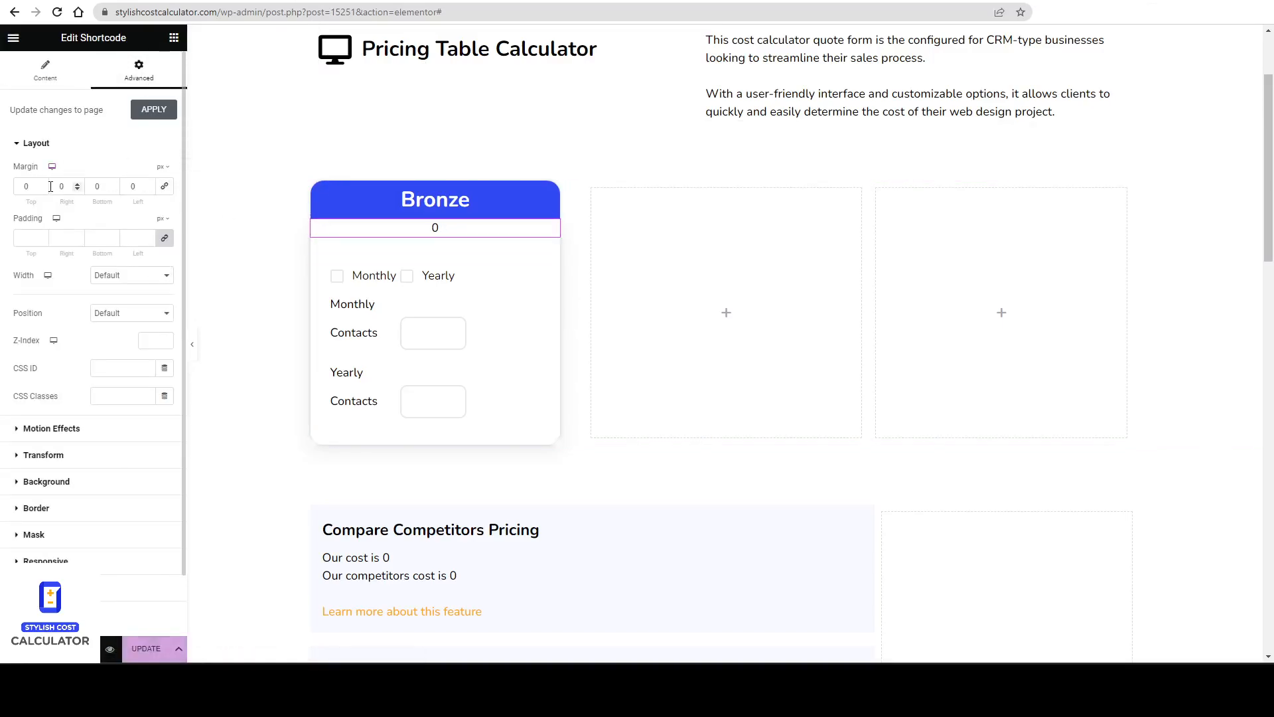
click(44, 184)
click(44, 184)
click(44, 184)
click(41, 185)
click(42, 185)
click(42, 184)
click(42, 185)
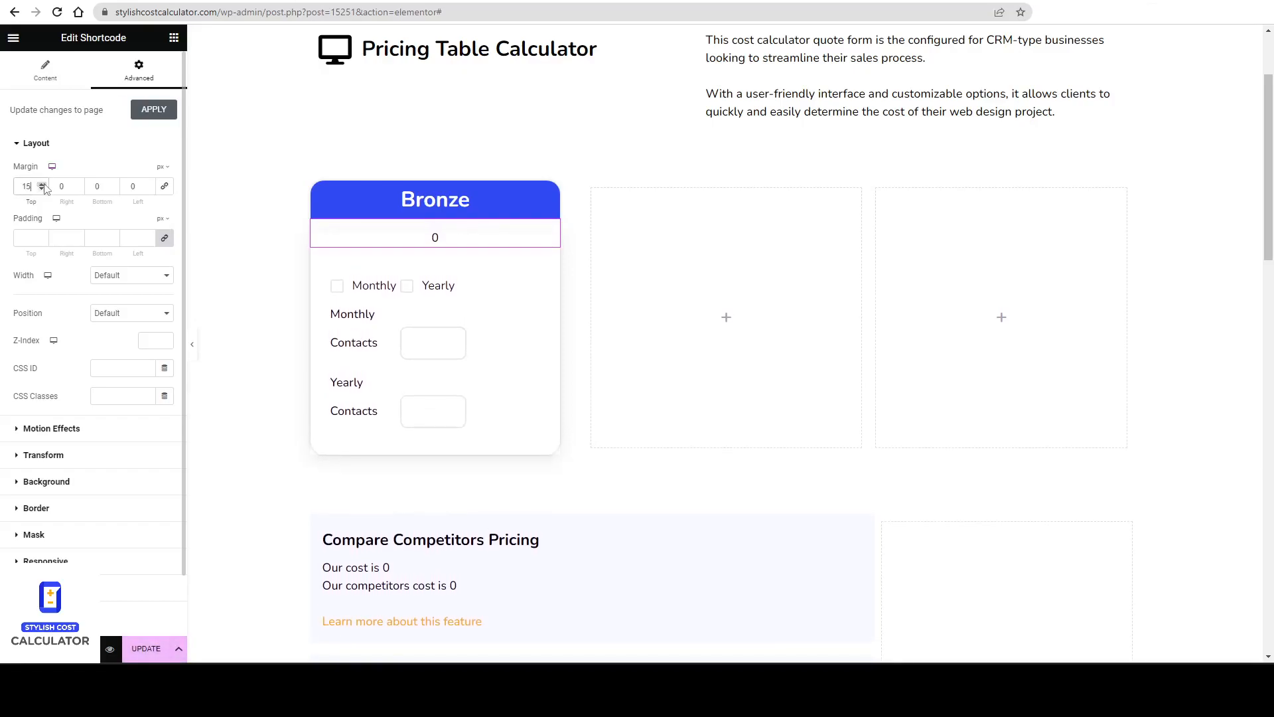
click(43, 187)
click(42, 184)
click(43, 184)
click(42, 183)
click(43, 235)
click(42, 235)
click(42, 235)
click(44, 235)
click(43, 236)
click(43, 237)
click(43, 236)
click(43, 236)
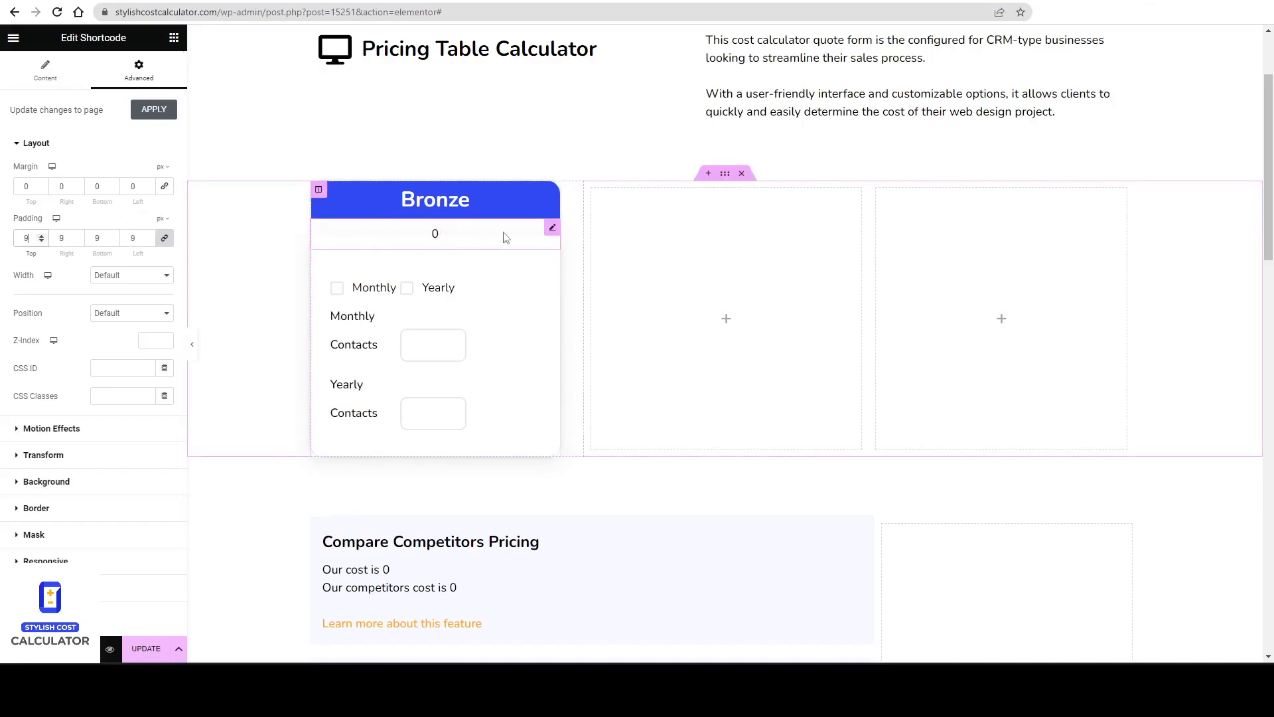
Try setting a background color for the total widget and for the Bronze column.
click(66, 481)
click(147, 279)
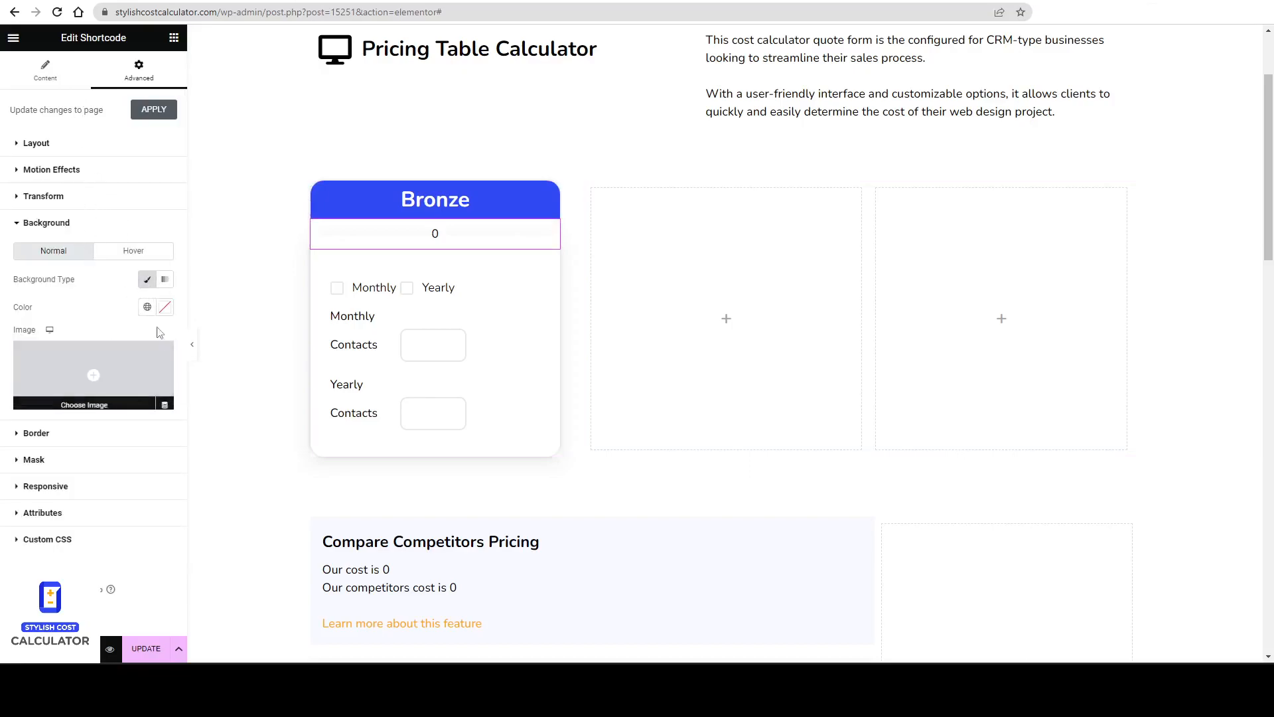
click(147, 307)
click(165, 306)
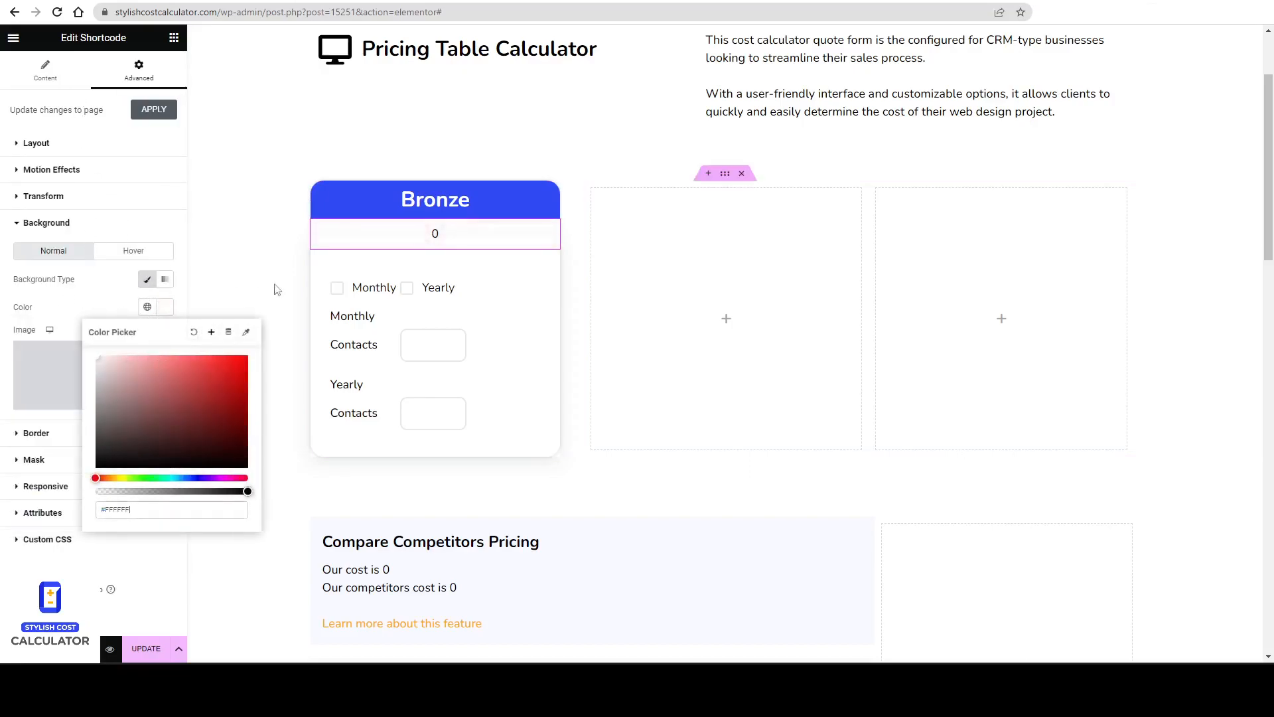
click(428, 237)
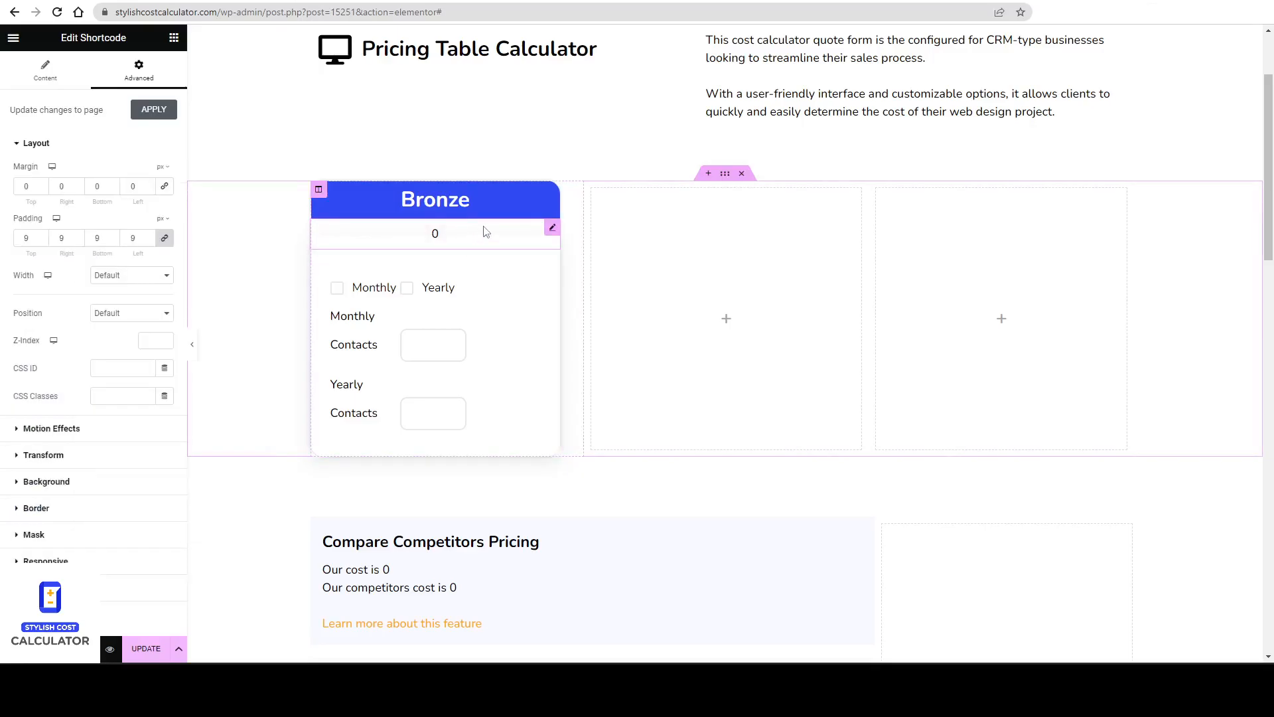
click(318, 189)
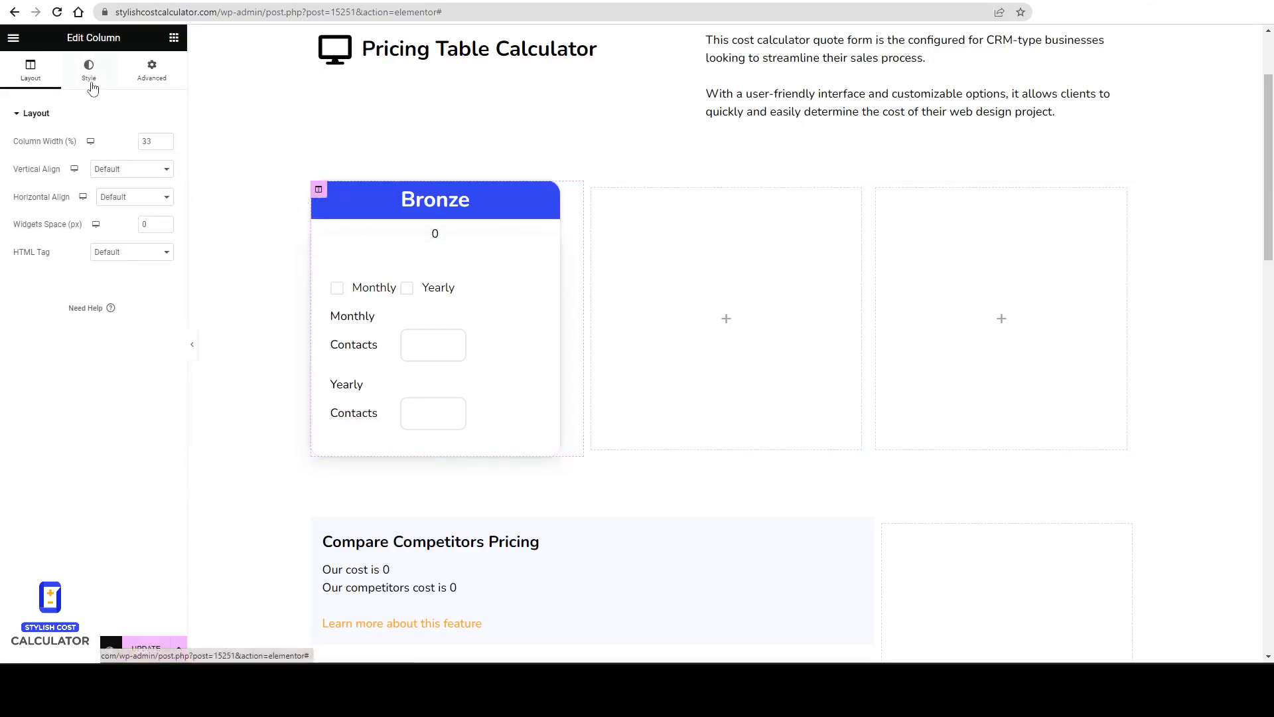
click(89, 70)
click(130, 170)
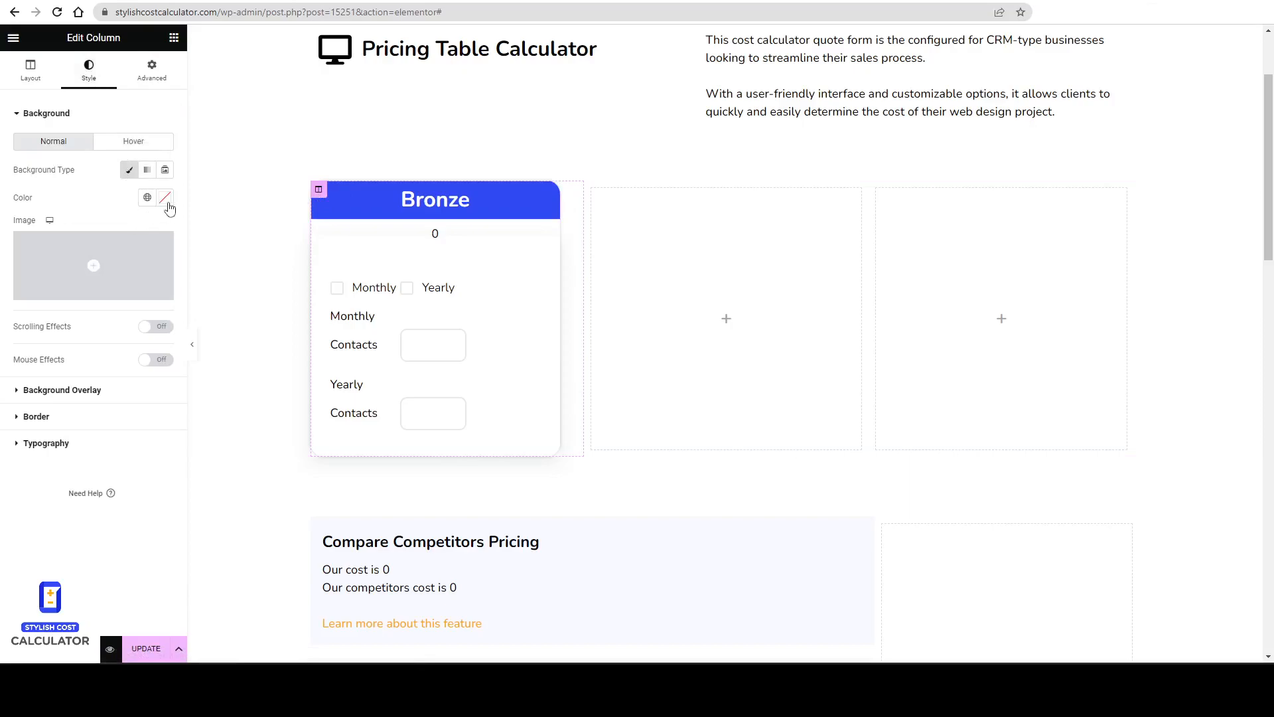
click(165, 198)
drag(99, 255, 98, 216)
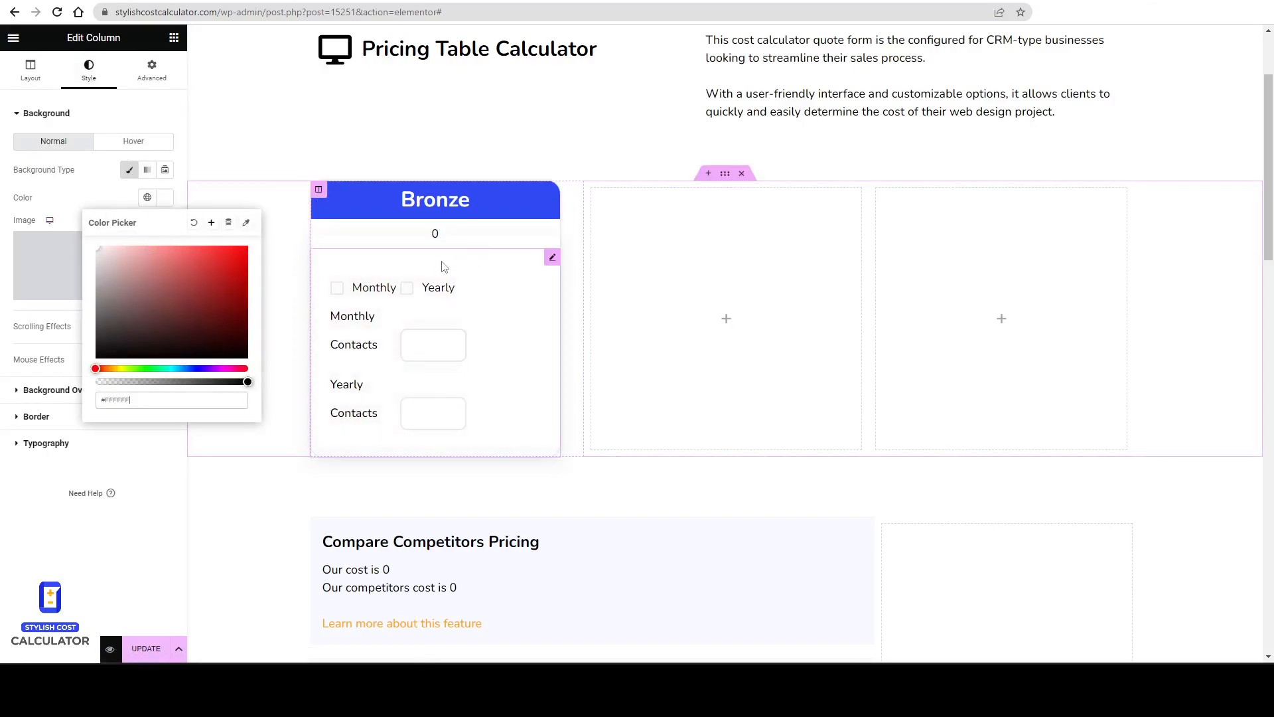
click(84, 201)
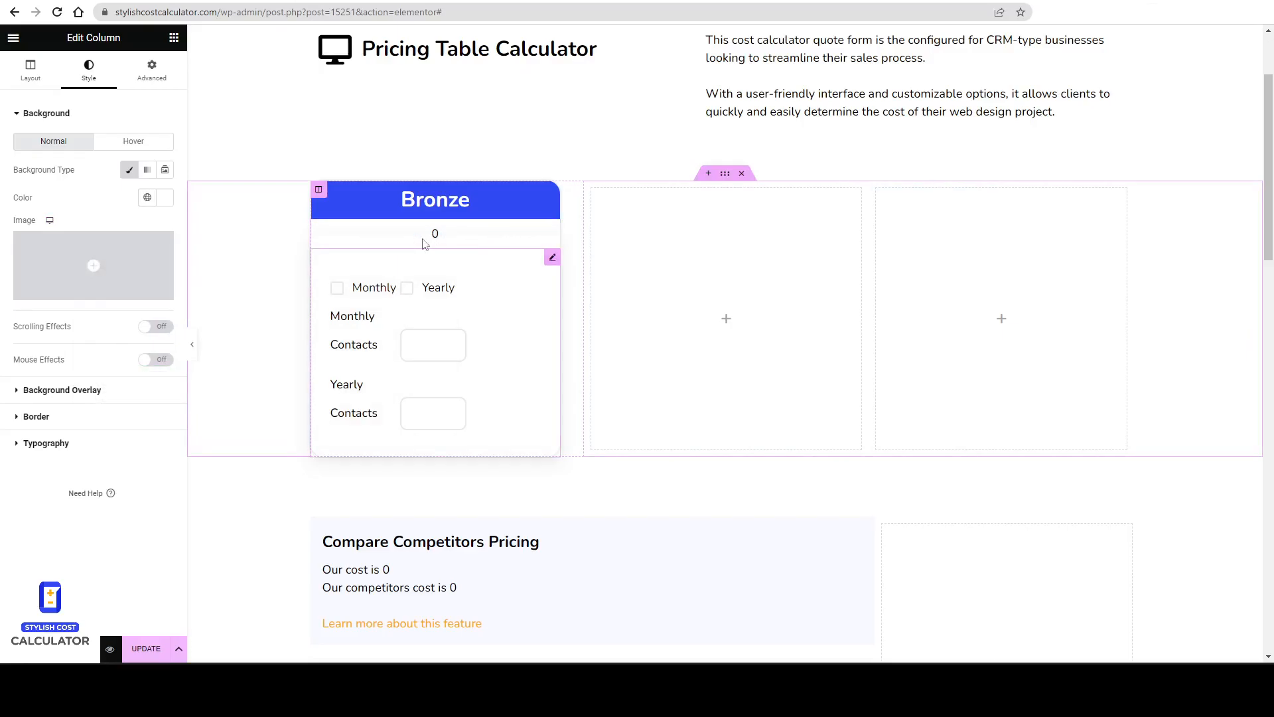
Try setting the total widget's padding to 10 px with zero right and left padding.
click(457, 233)
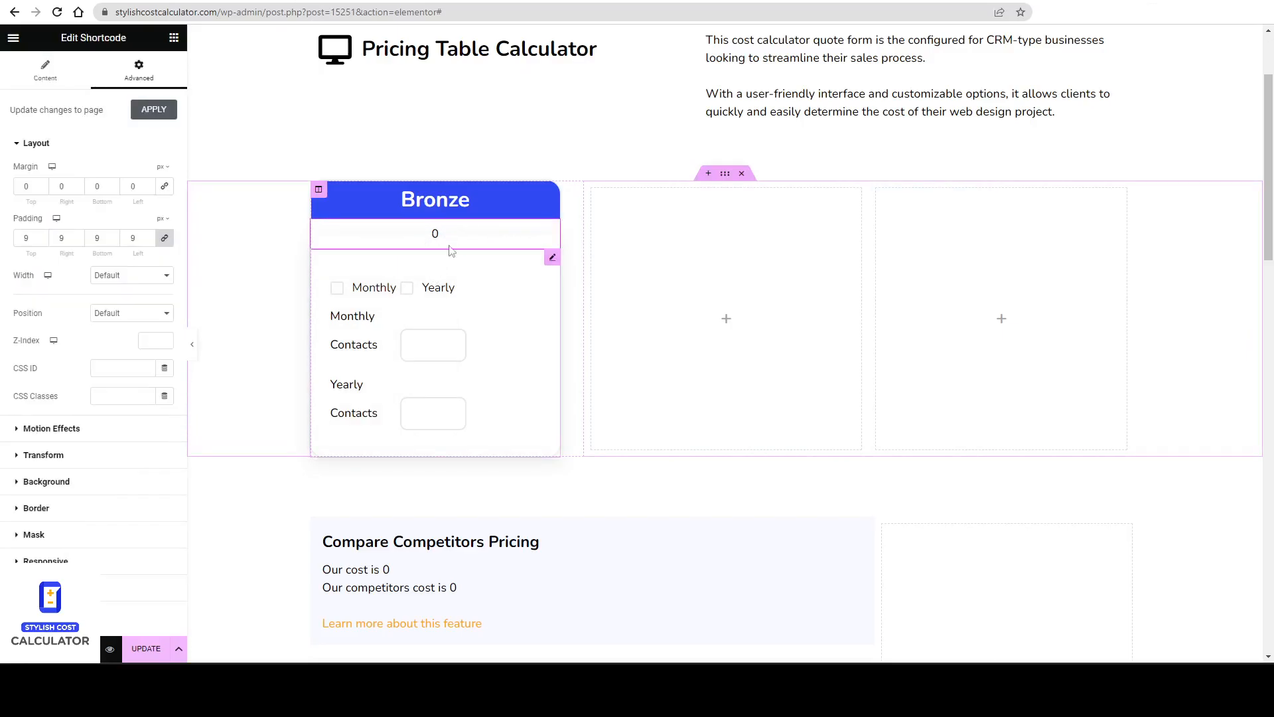
click(42, 236)
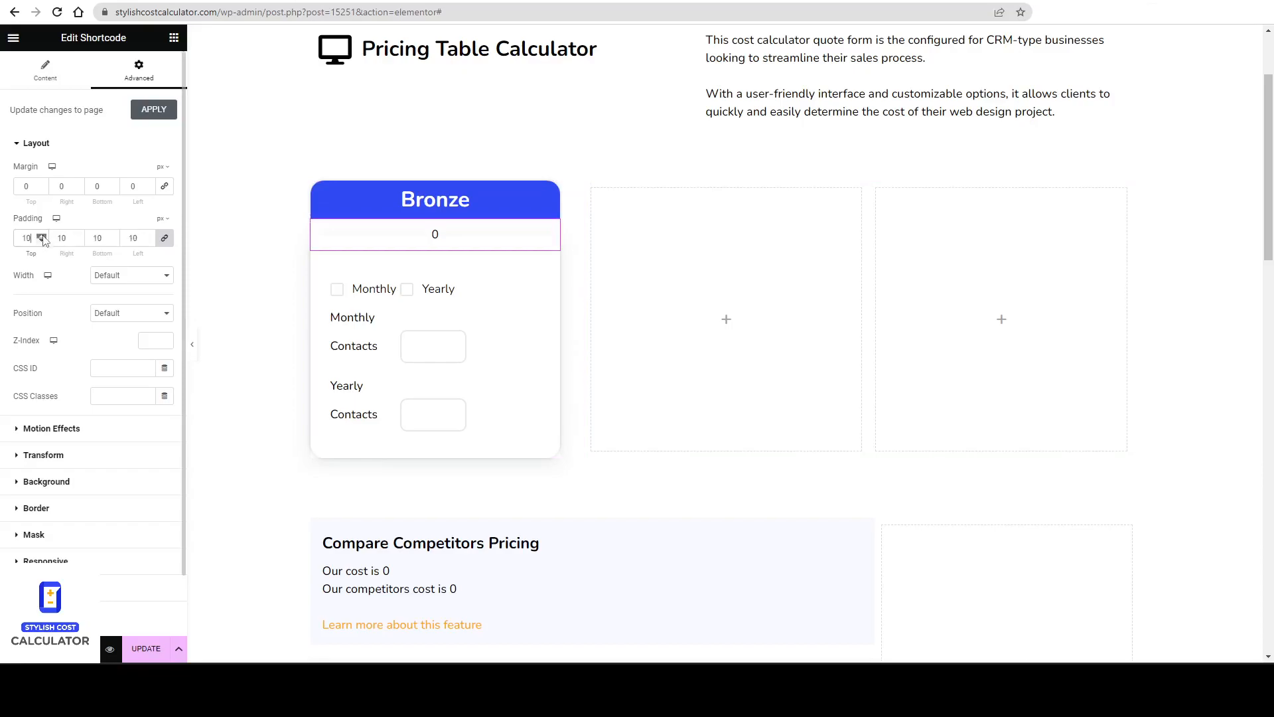
click(144, 239)
click(165, 240)
drag(71, 243, 3, 245)
text(0)
drag(140, 239, 57, 241)
text(0)
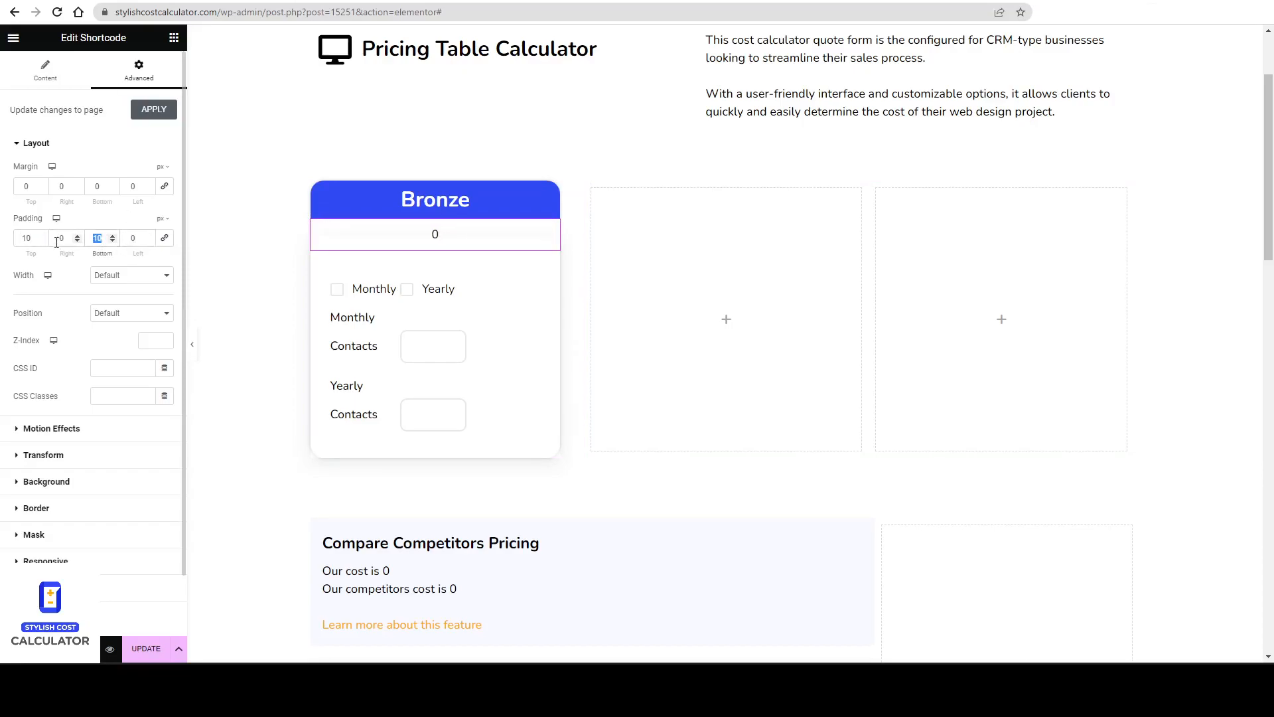
text(0)
click(442, 282)
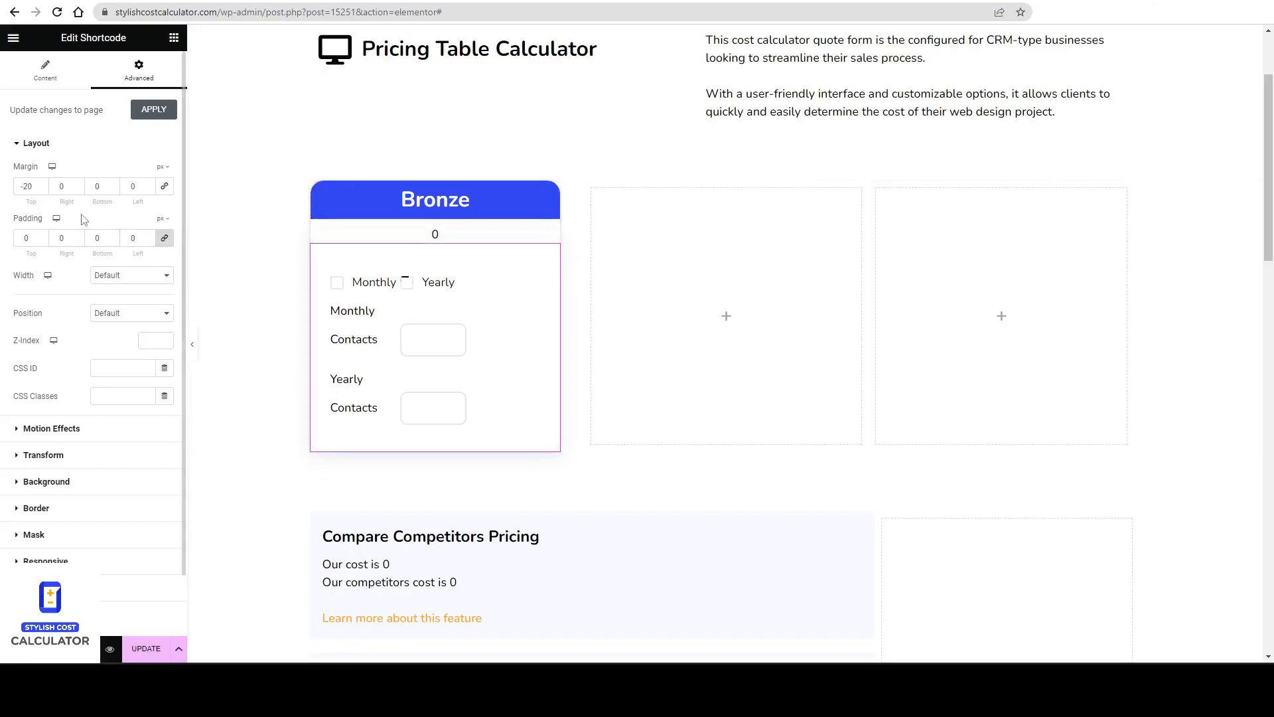
Set the total widget's top margin to -30 px and update the page.
click(39, 190)
click(39, 190)
click(39, 190)
click(39, 190)
click(39, 190)
click(39, 190)
click(39, 190)
click(39, 190)
click(39, 190)
click(40, 190)
click(147, 650)
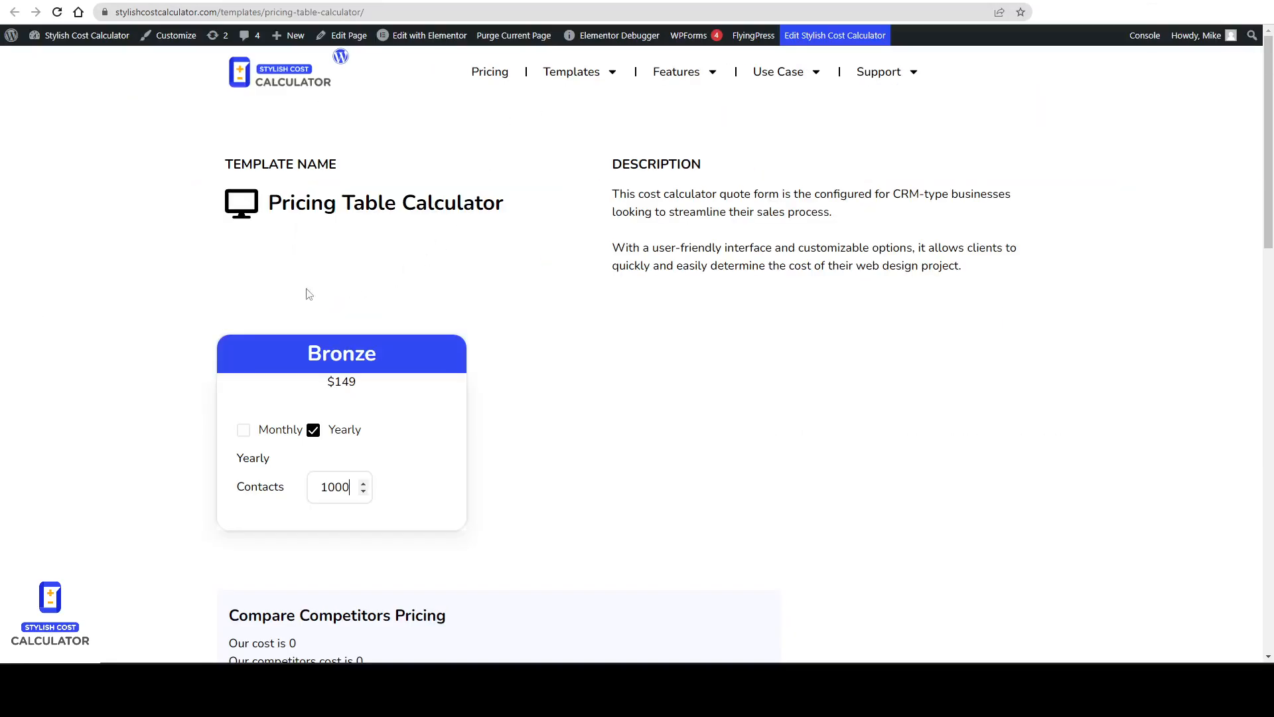
mouse_move(241, 444)
mouse_down()
mouse_move(271, 427)
mouse_move(319, 452)
mouse_up()
key(Escape)
key(Escape)
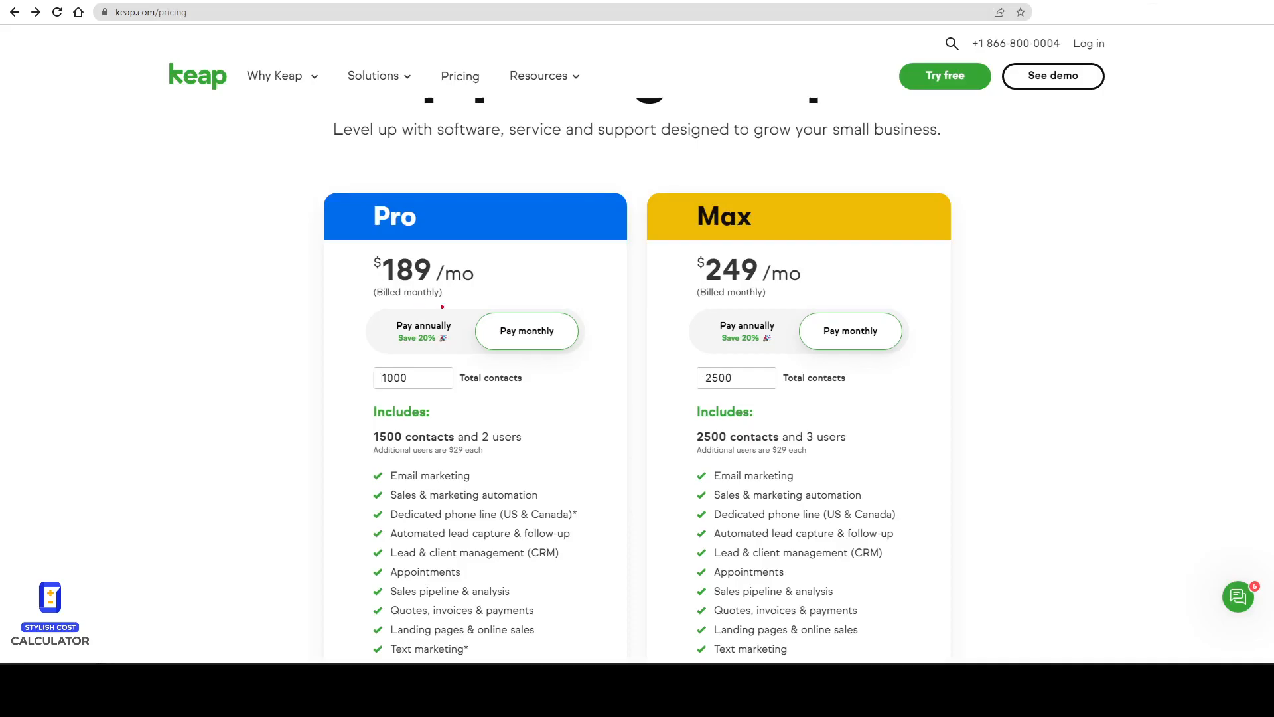
mouse_move(442, 306)
mouse_down()
mouse_move(379, 315)
mouse_move(531, 307)
mouse_up()
key(Escape)
mouse_move(370, 372)
mouse_down()
mouse_move(525, 400)
mouse_move(534, 362)
mouse_move(376, 364)
mouse_up()
key(Escape)
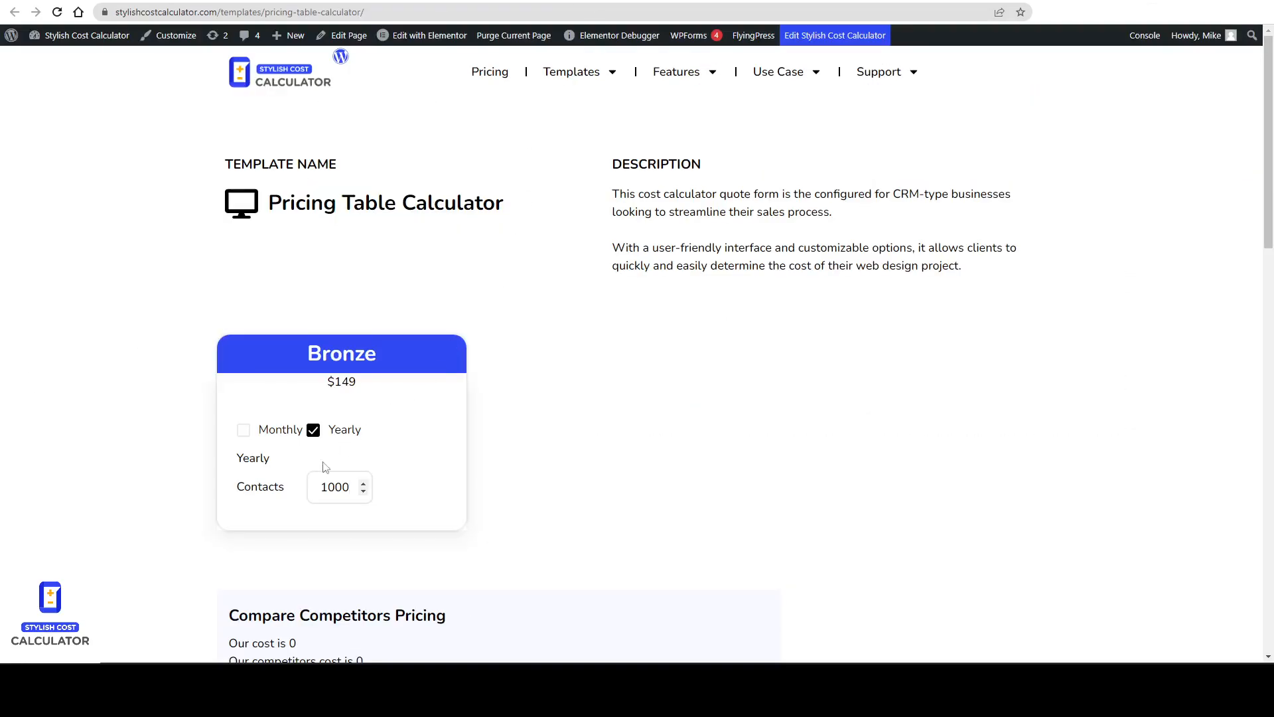
key(ctrl+2)
mouse_move(257, 478)
mouse_down()
mouse_move(326, 473)
mouse_move(324, 523)
mouse_move(255, 475)
mouse_up()
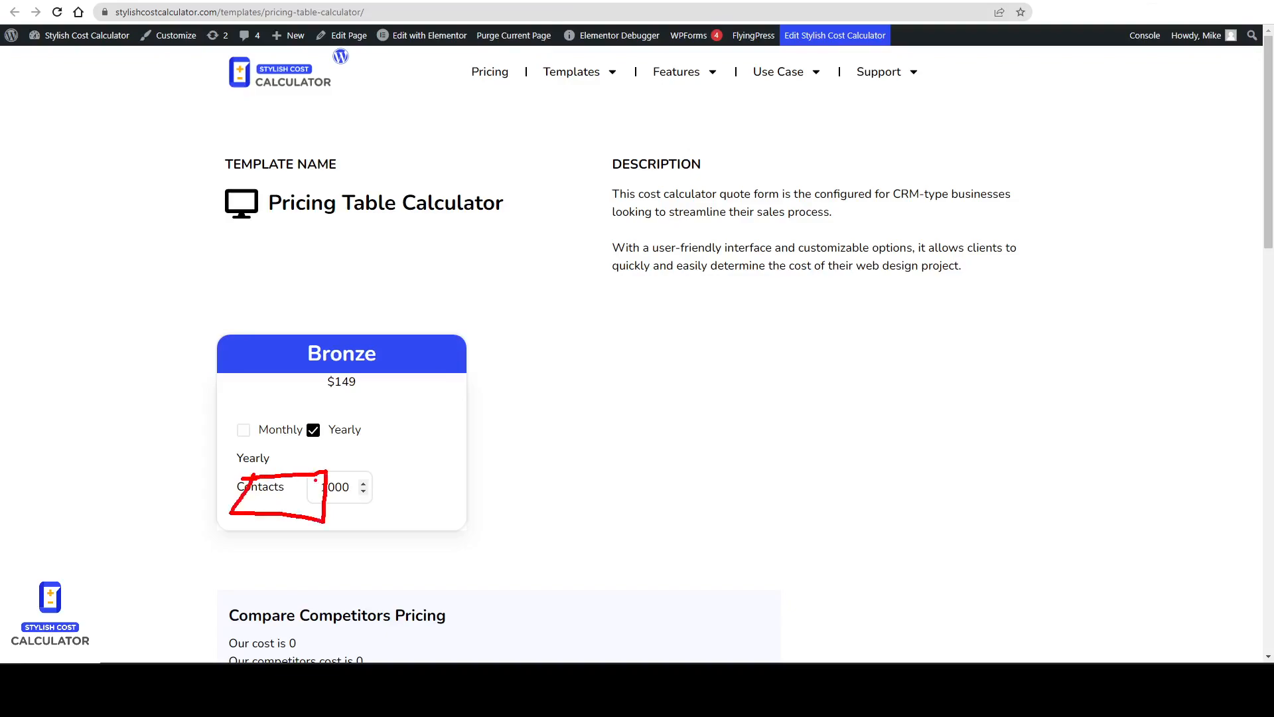
mouse_move(331, 469)
mouse_down()
mouse_move(344, 523)
mouse_move(473, 475)
mouse_move(339, 477)
mouse_up()
key(Escape)
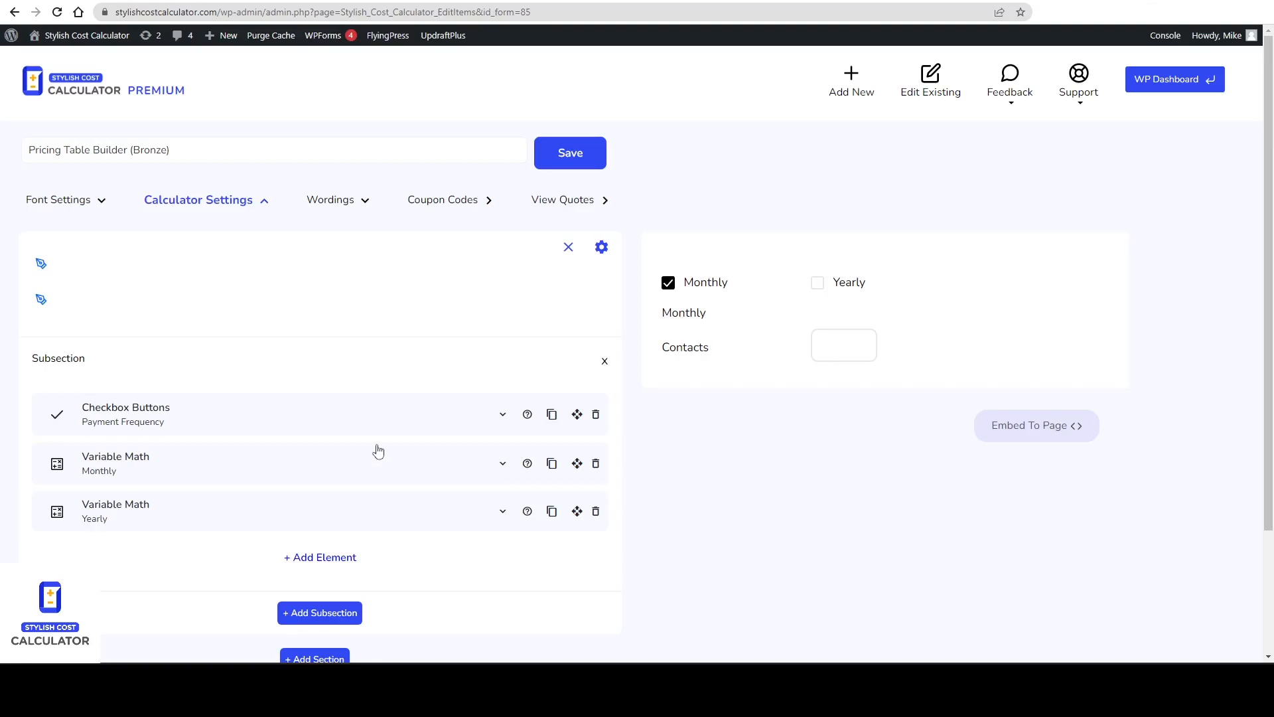
Enable Stripe as the calculator's payment option.
scroll(387, 467, down, 3)
click(89, 580)
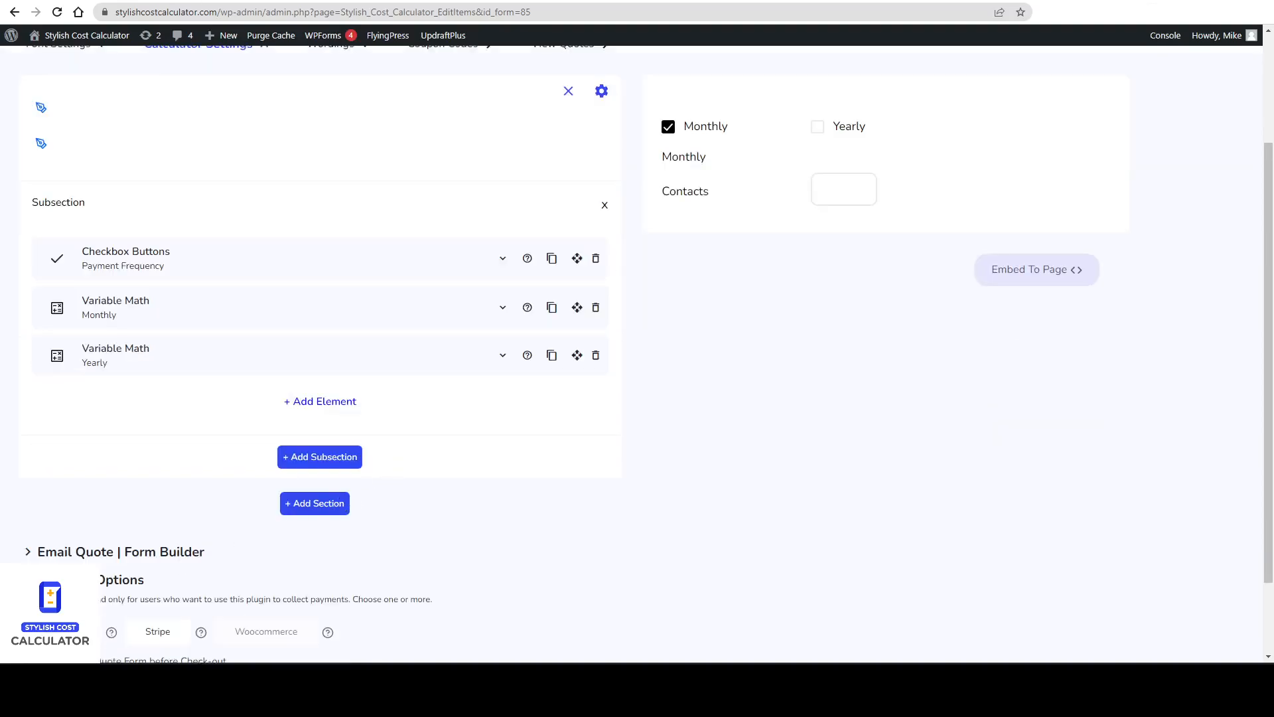
scroll(93, 580, down, 2)
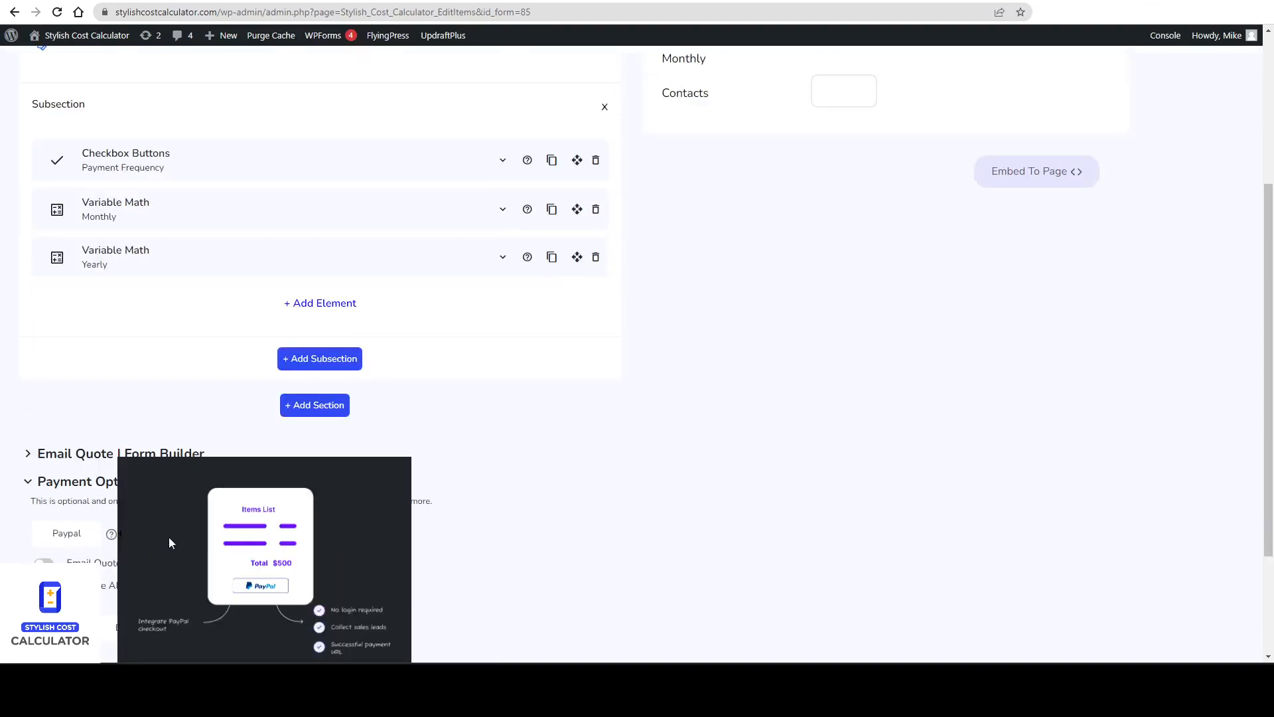
click(69, 537)
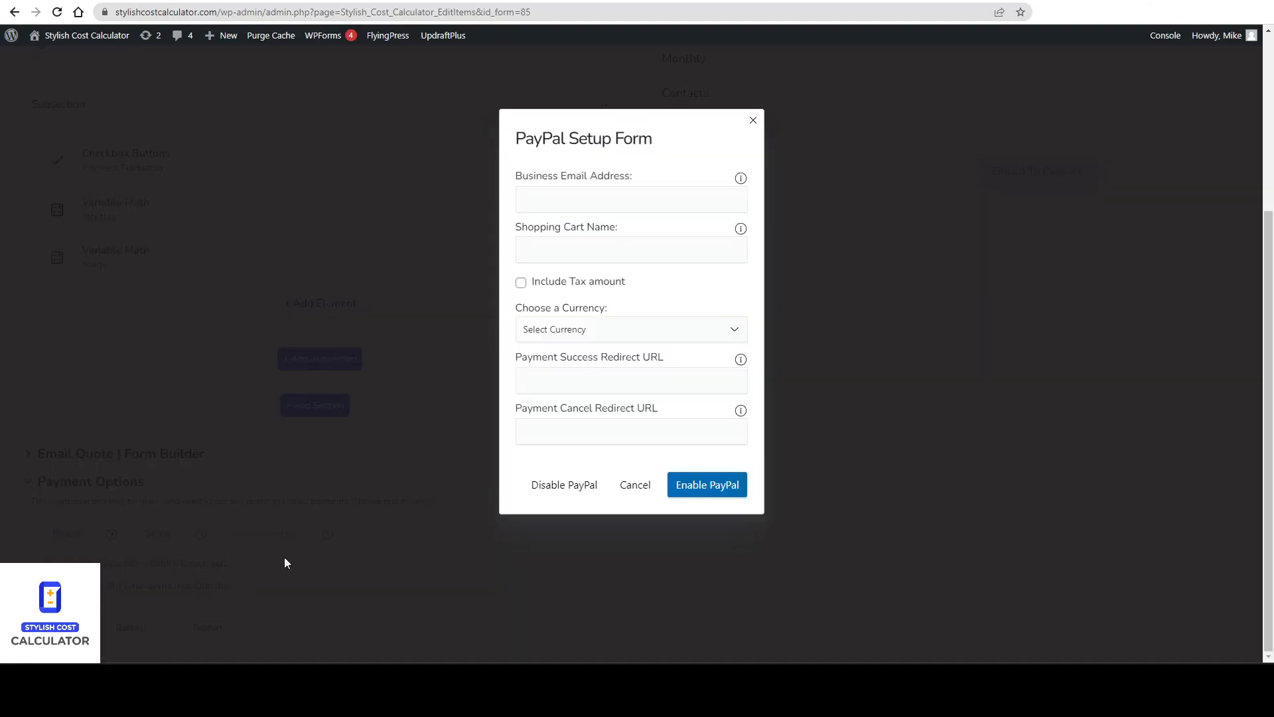
click(751, 122)
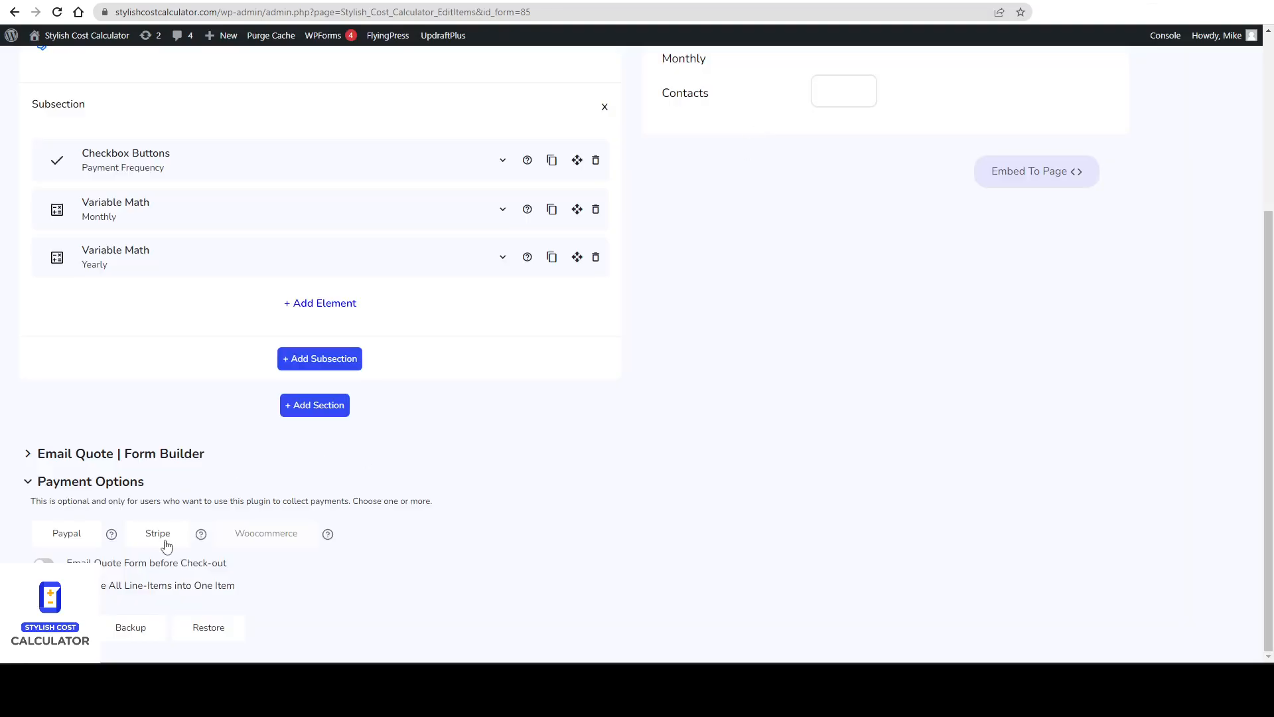
click(191, 536)
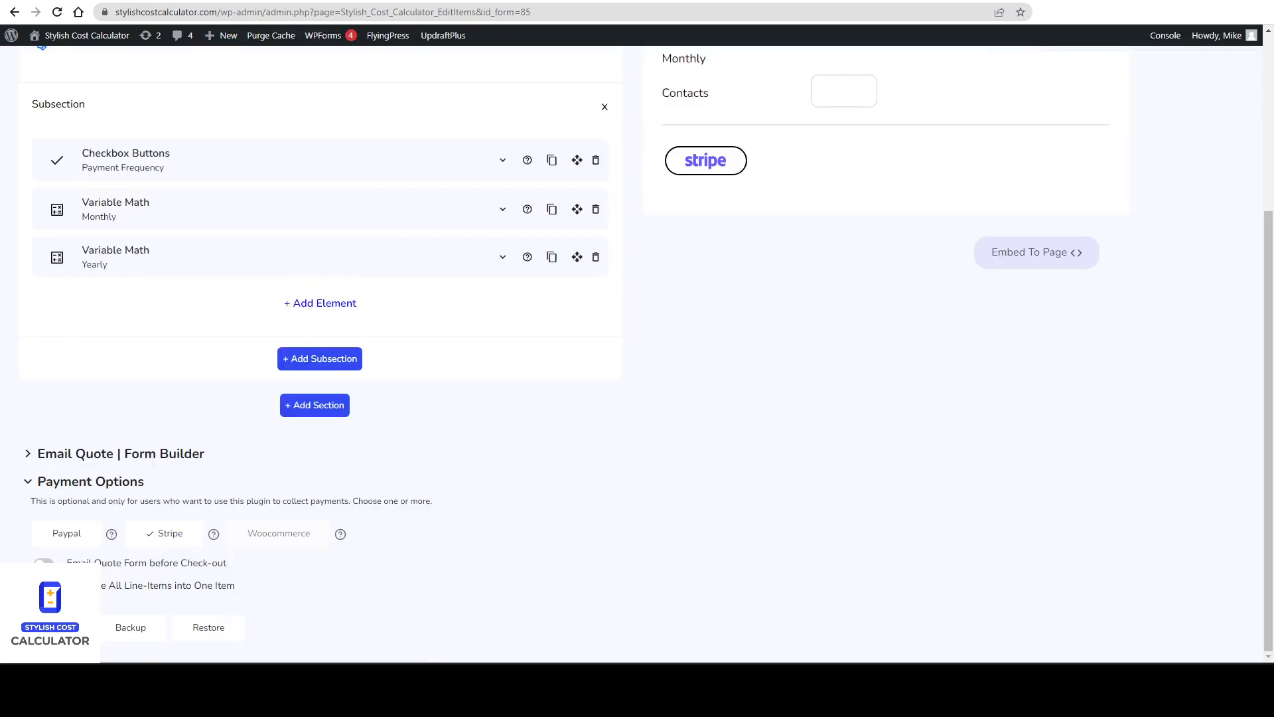
Read the help note on combining all line-items into one item.
mouse_move(149, 591)
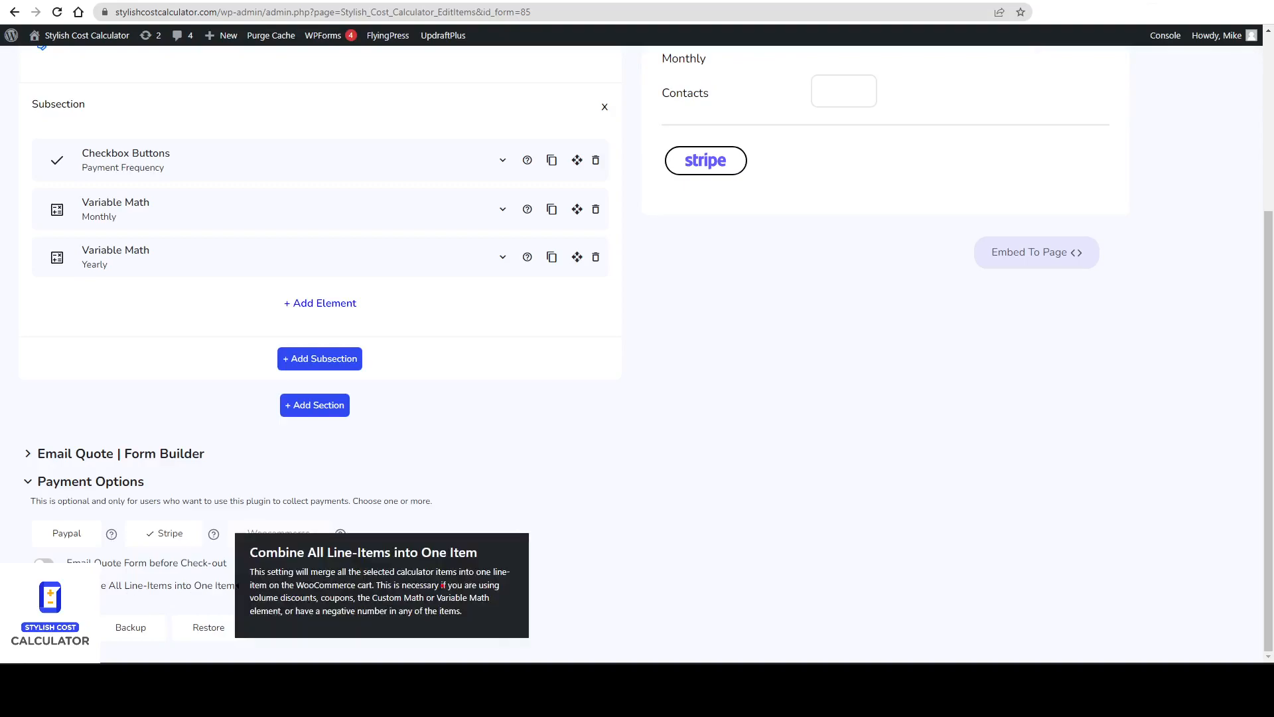
drag(434, 607, 504, 602)
drag(260, 561, 440, 563)
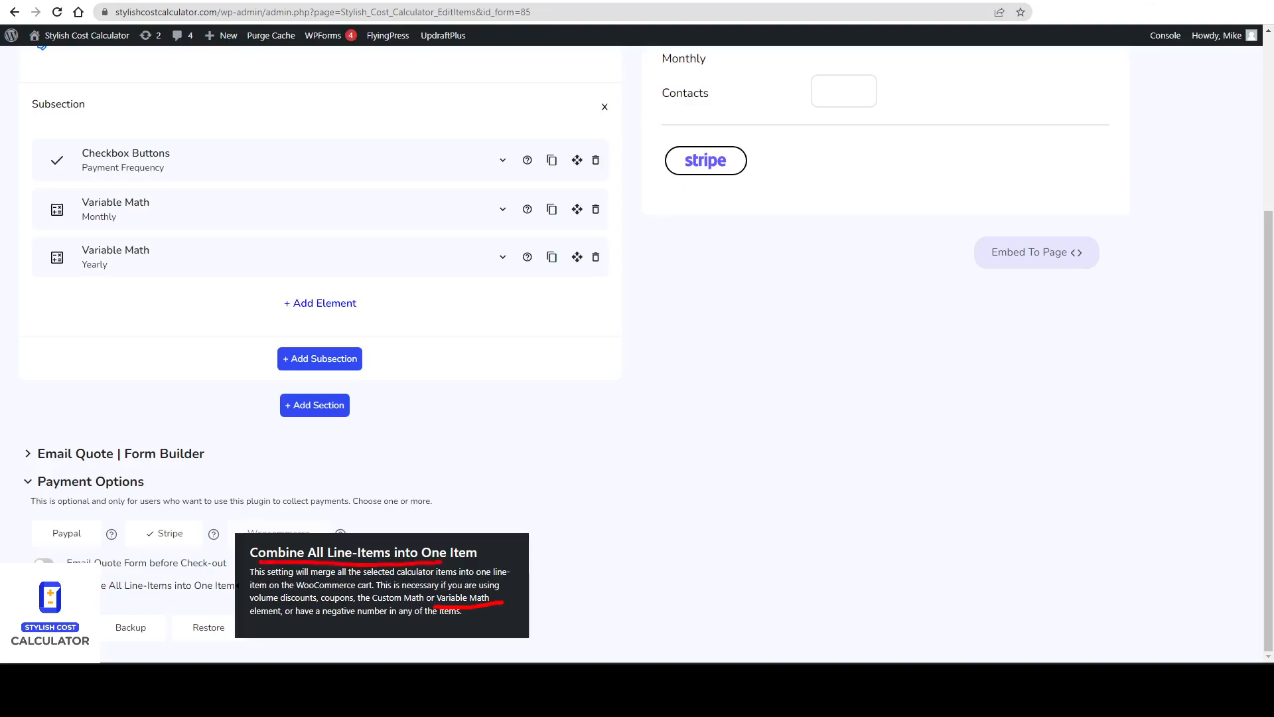
key(Escape)
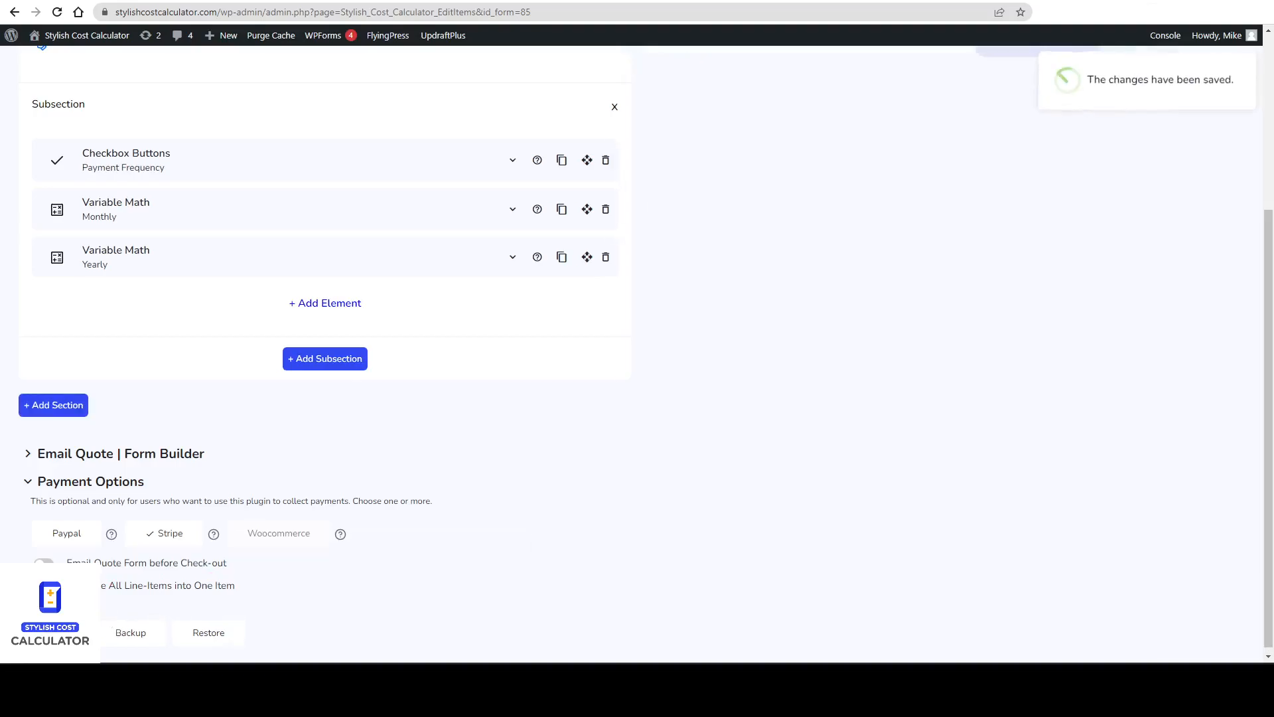
click(62, 627)
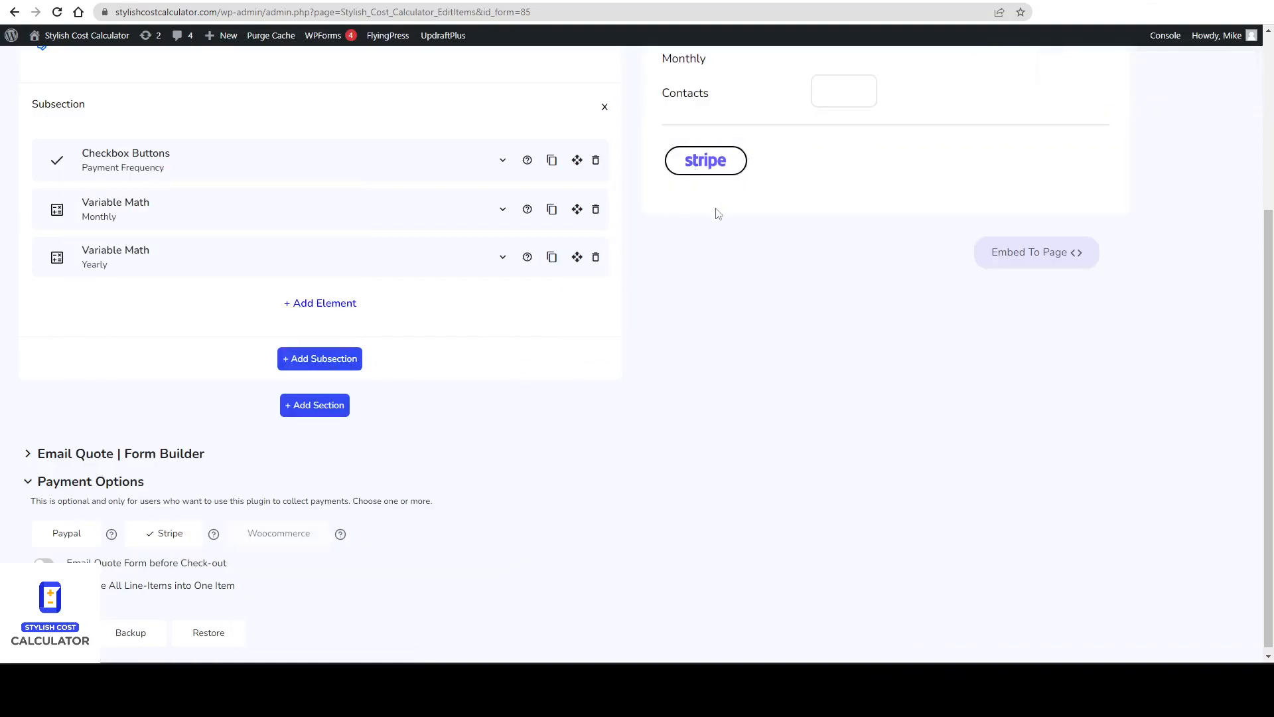
scroll(715, 216, up, 3)
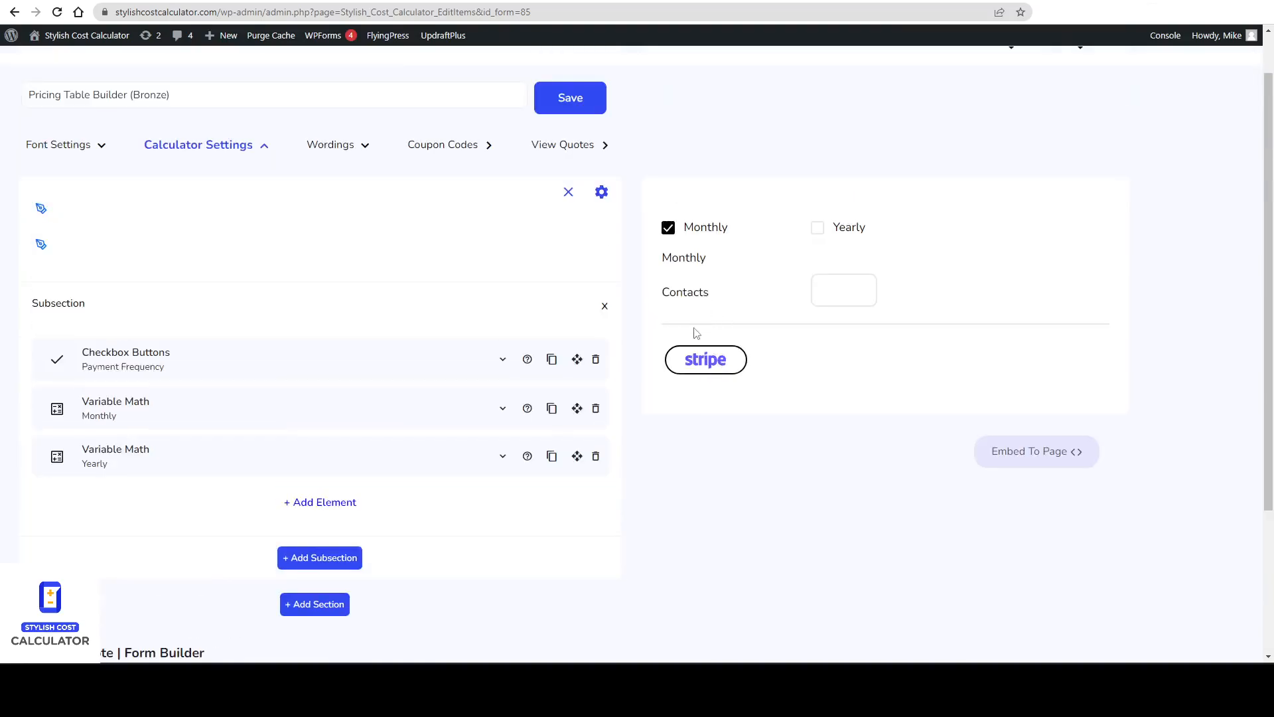
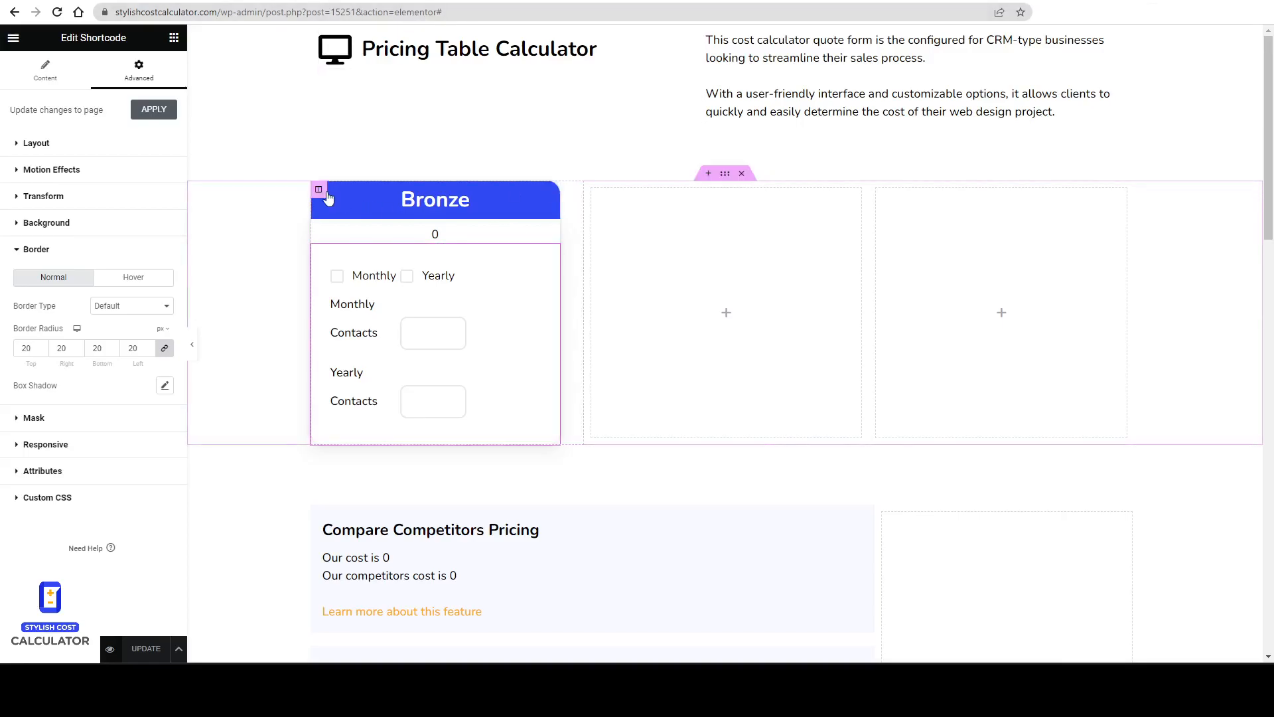
Duplicate the Bronze plan column twice and delete the two empty placeholder columns in the row.
right_click(325, 193)
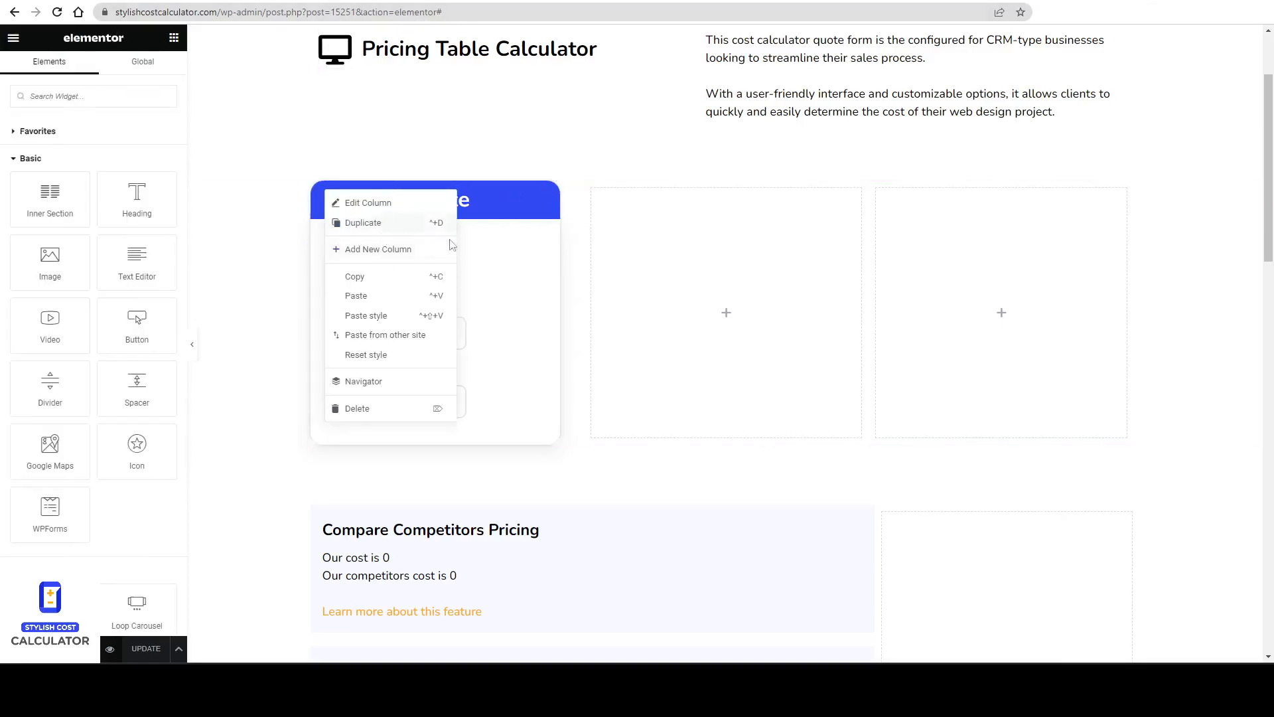
click(383, 224)
right_click(738, 196)
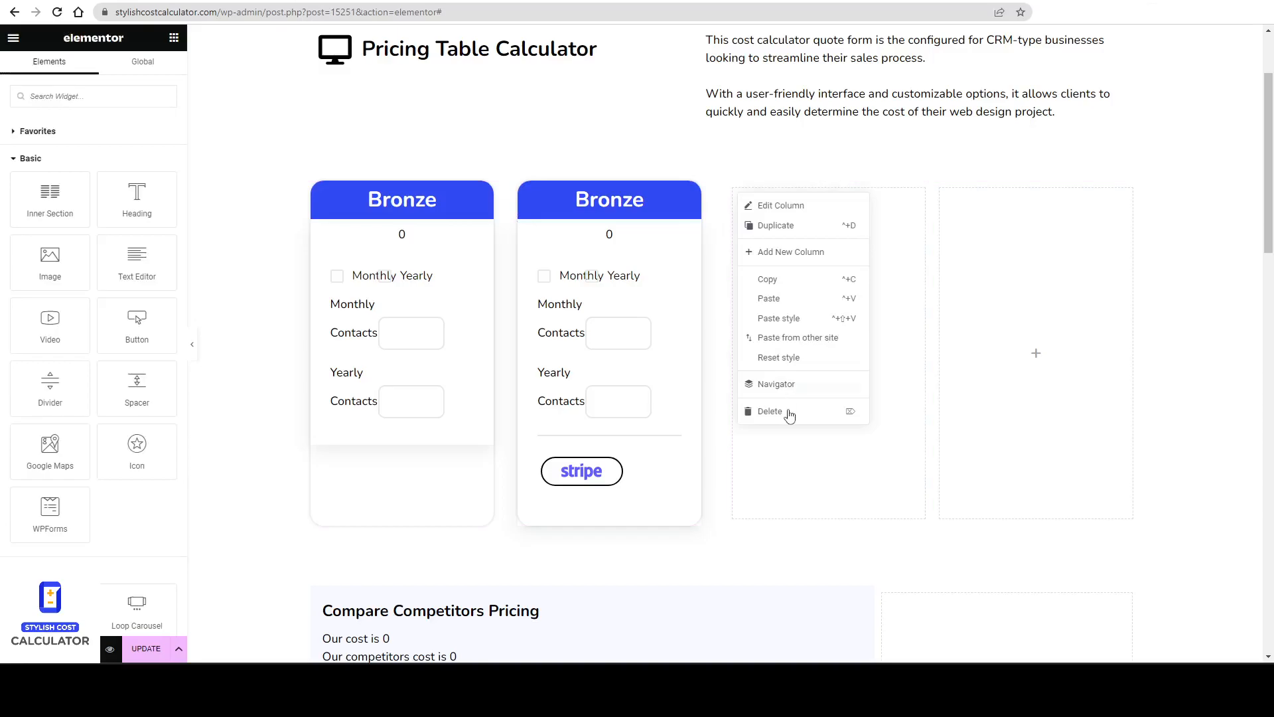
click(787, 411)
right_click(599, 199)
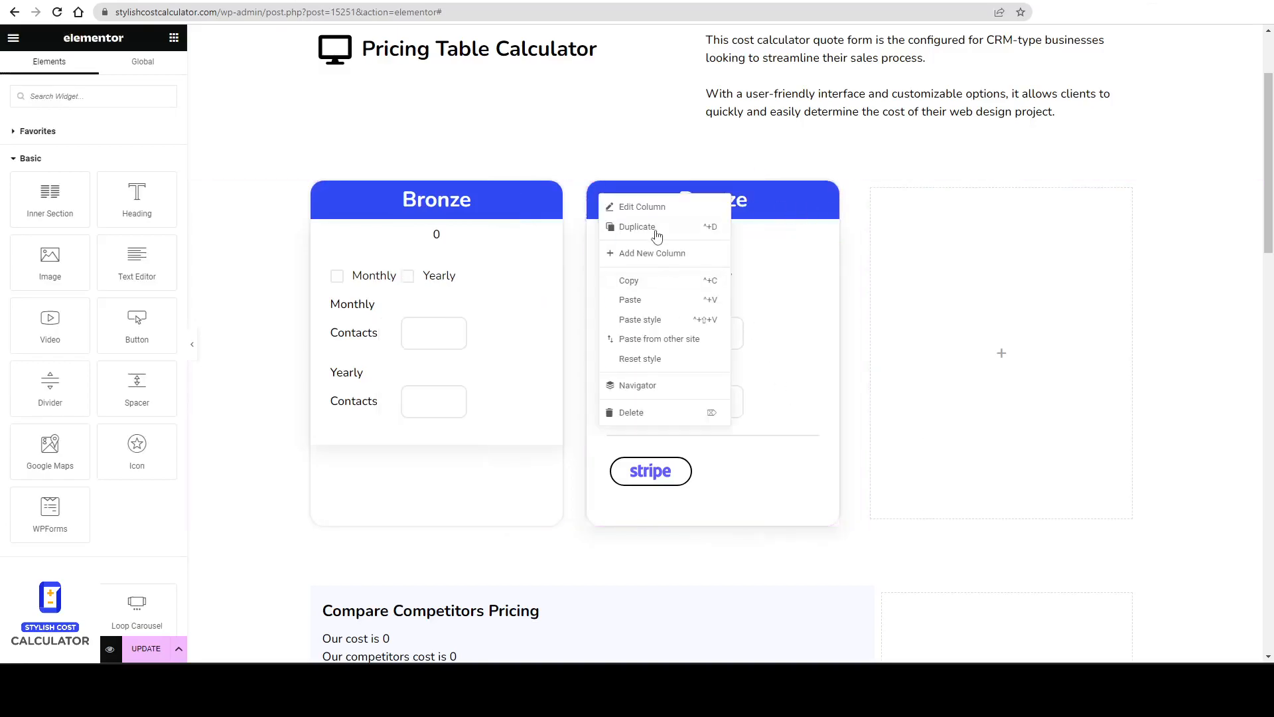
click(653, 232)
right_click(942, 192)
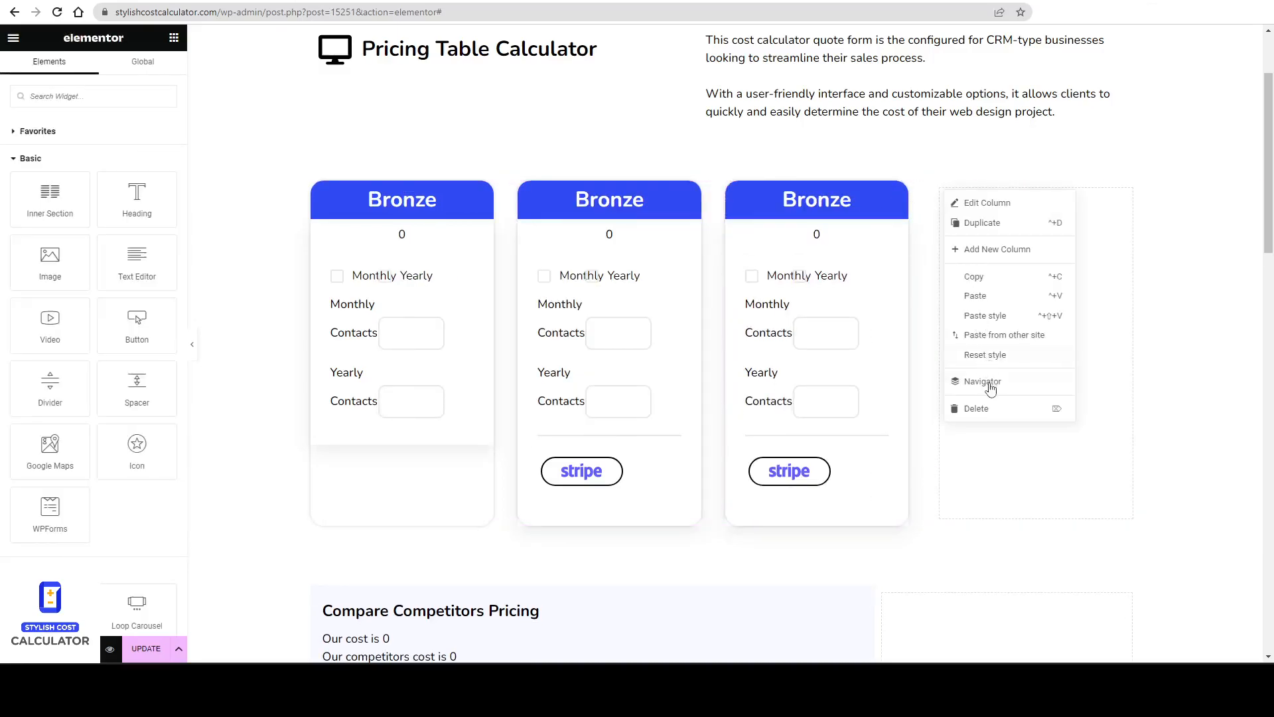
click(988, 407)
Rename the second and third column headings to Silver and Gold.
double_click(707, 200)
text(Silver)
double_click(982, 199)
text(Gold)
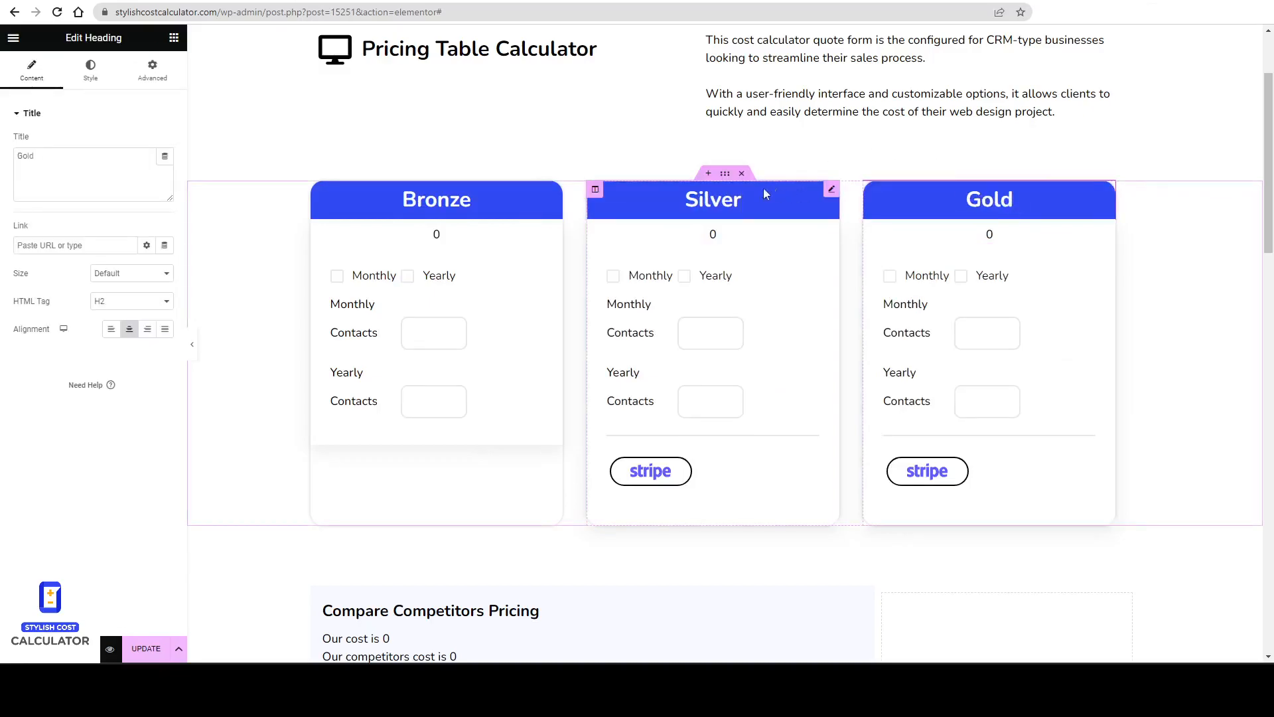
Set the Silver heading's background color to the Yellow - Secondary global color.
click(831, 189)
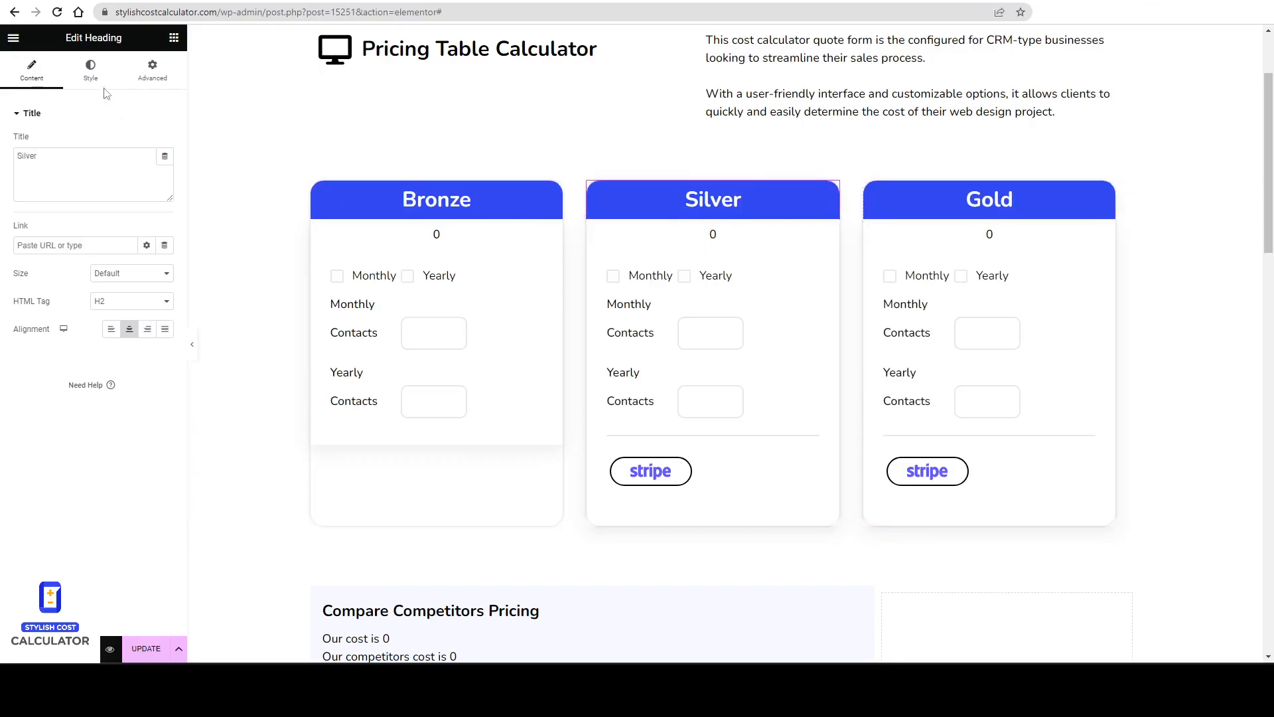
click(91, 70)
click(152, 69)
click(48, 451)
click(148, 277)
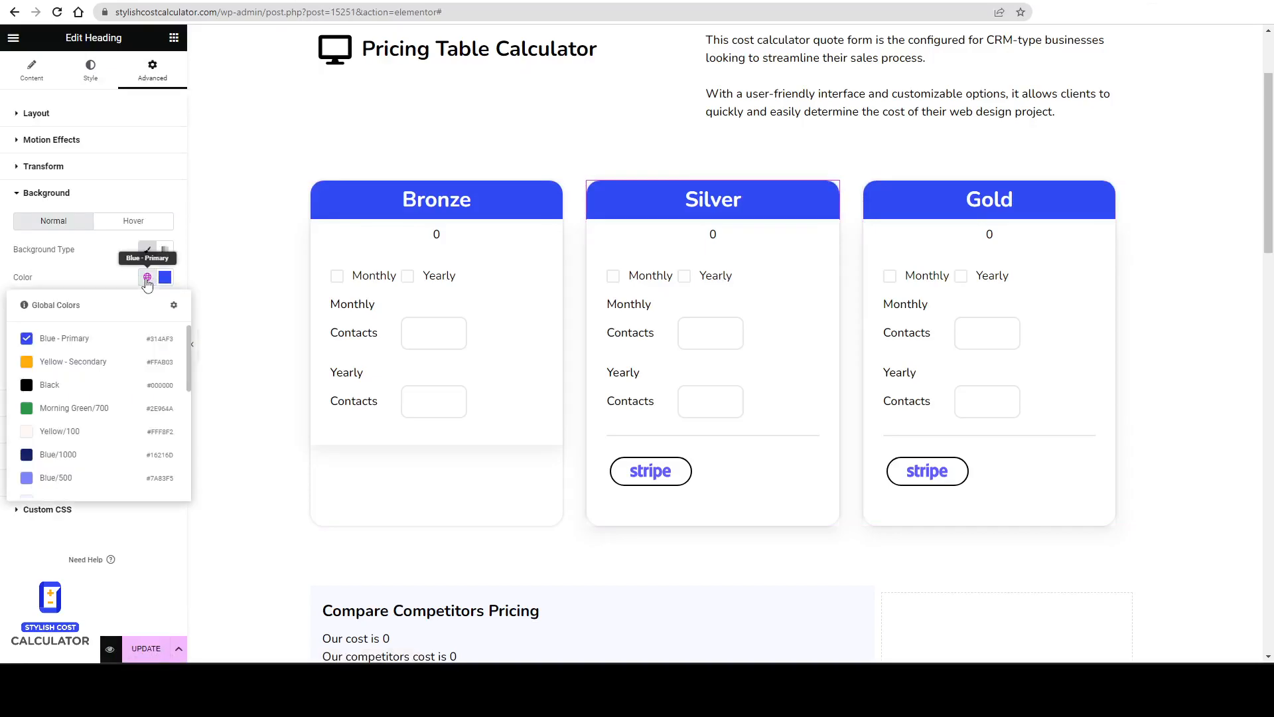
click(91, 365)
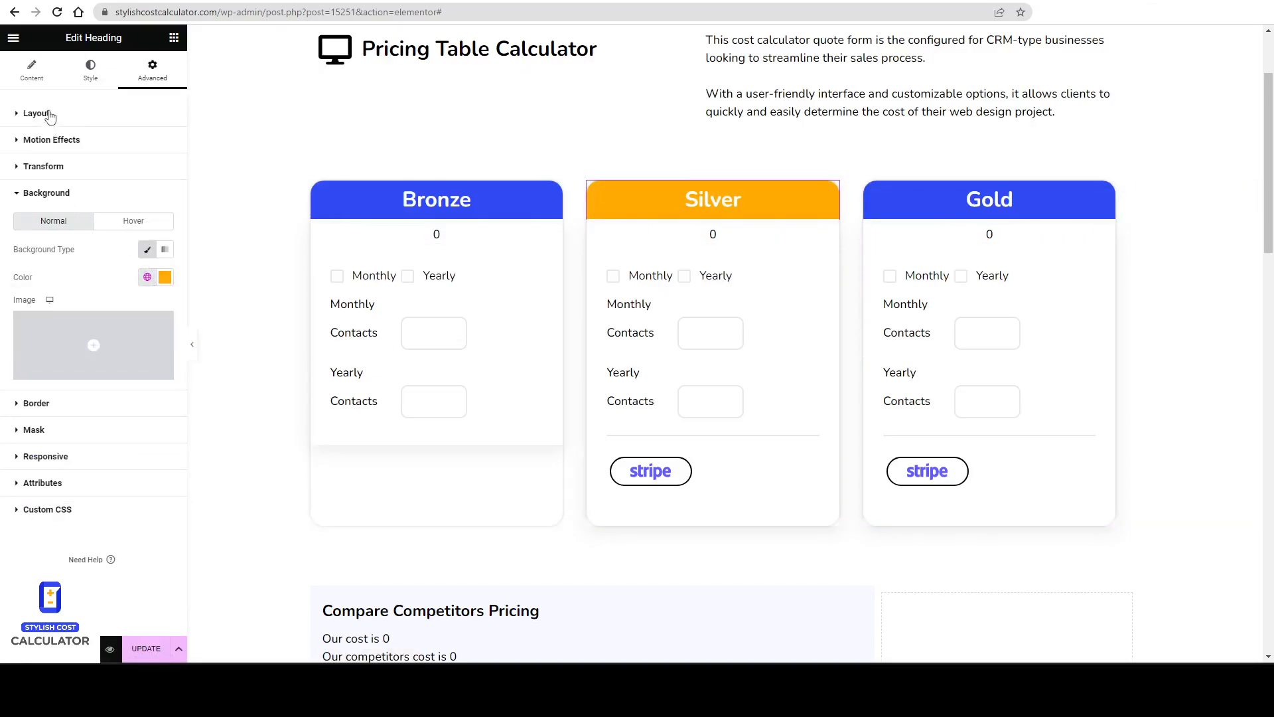
Set the Silver heading's text color to the Black global color.
click(91, 69)
click(147, 142)
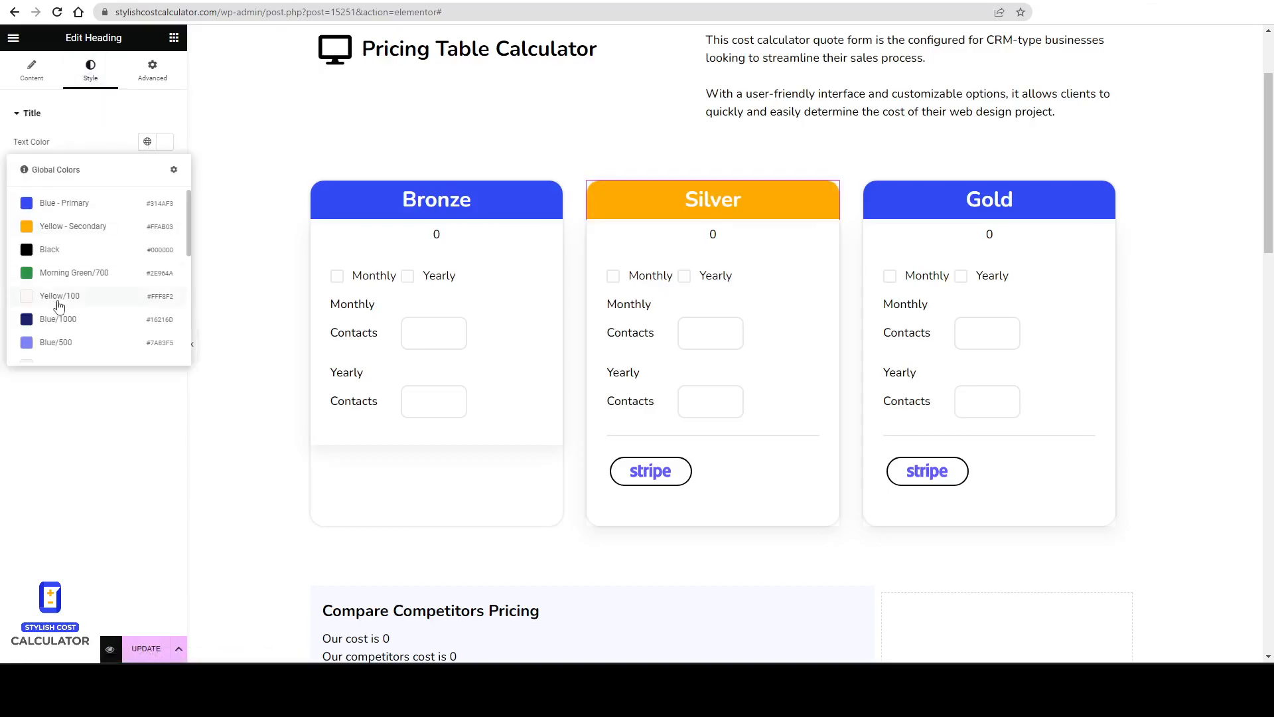
click(66, 250)
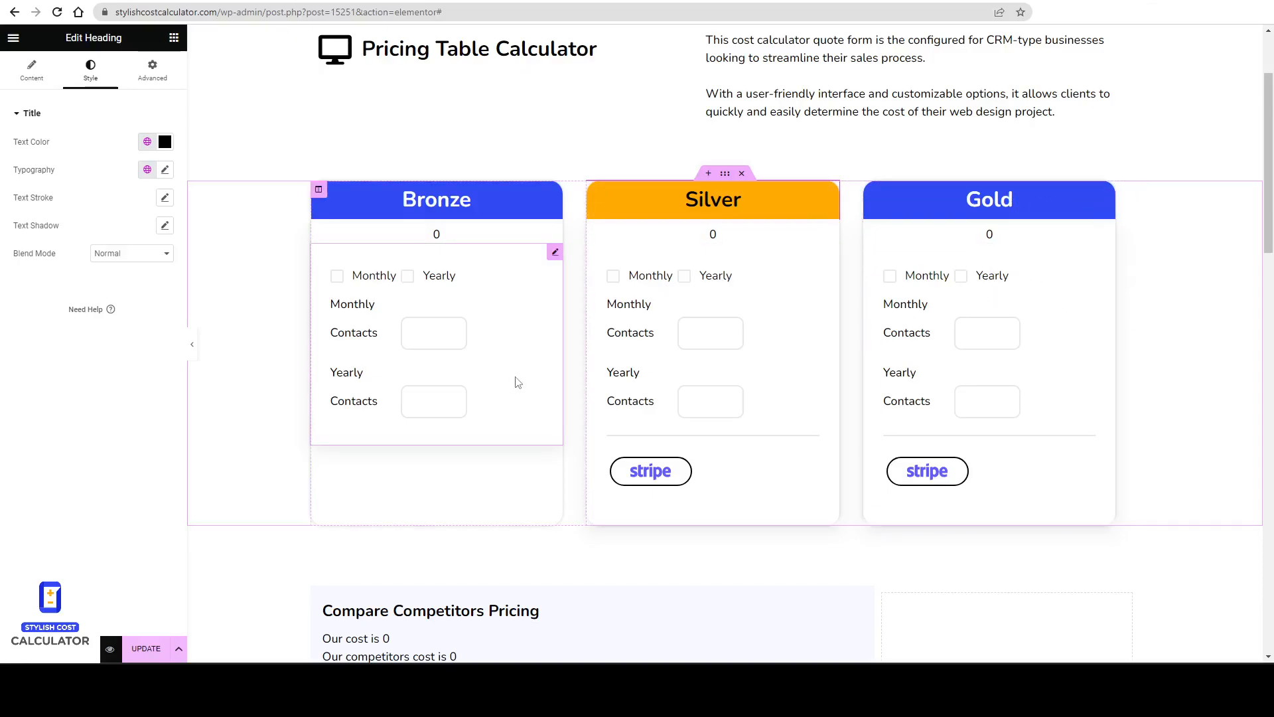
Save the Pricing Table Builder (Bronze) calculator and return to the list of calculator forms.
click(767, 335)
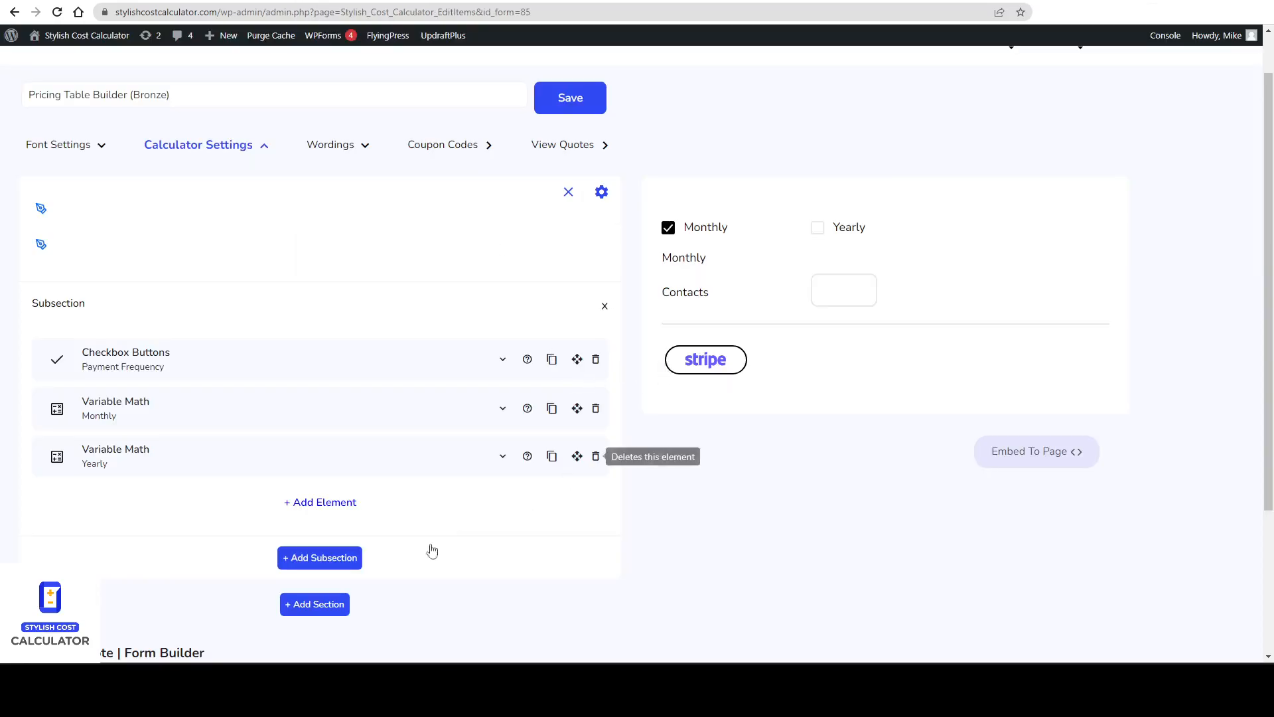
click(572, 96)
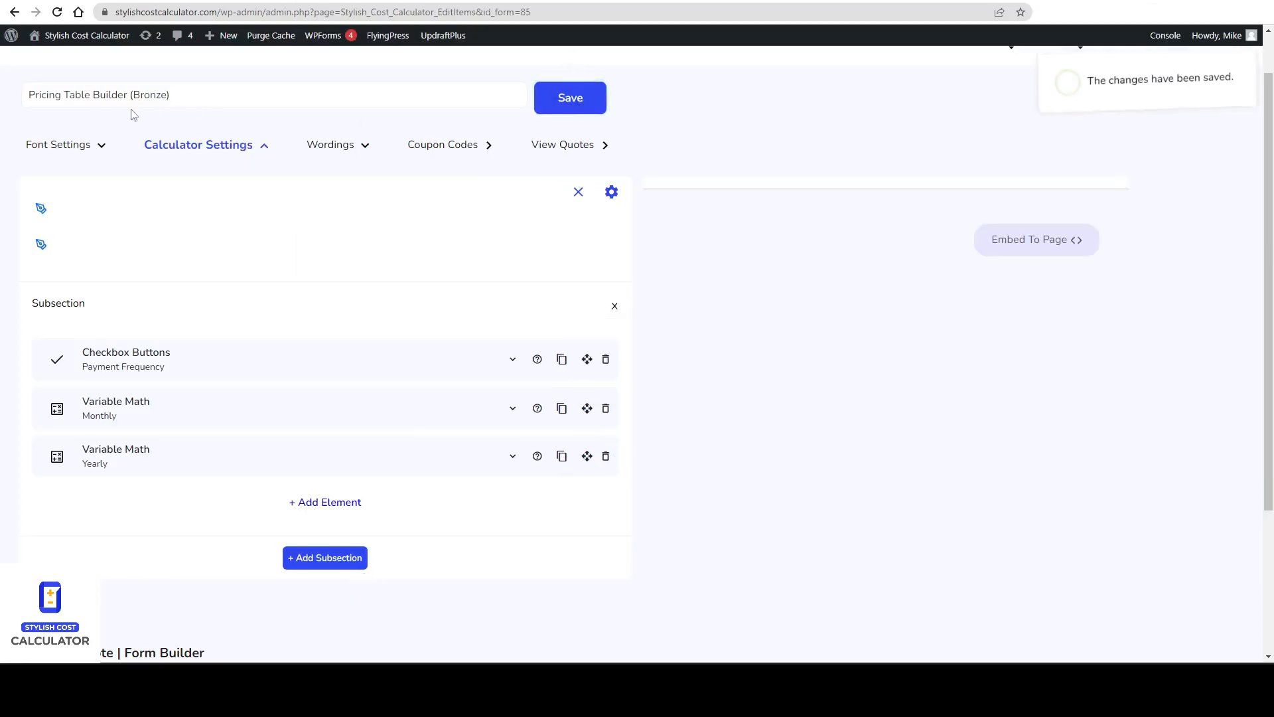
scroll(645, 250, up, 1)
click(926, 90)
scroll(944, 369, down, 5)
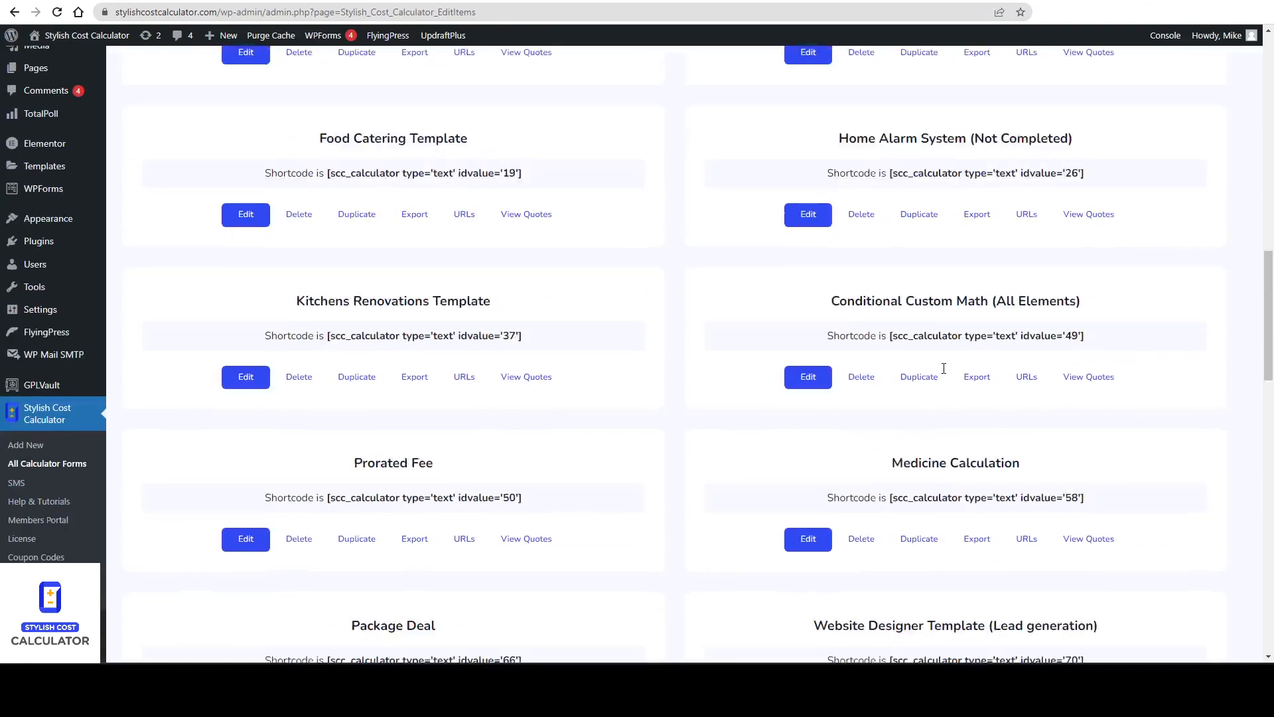
scroll(943, 369, down, 15)
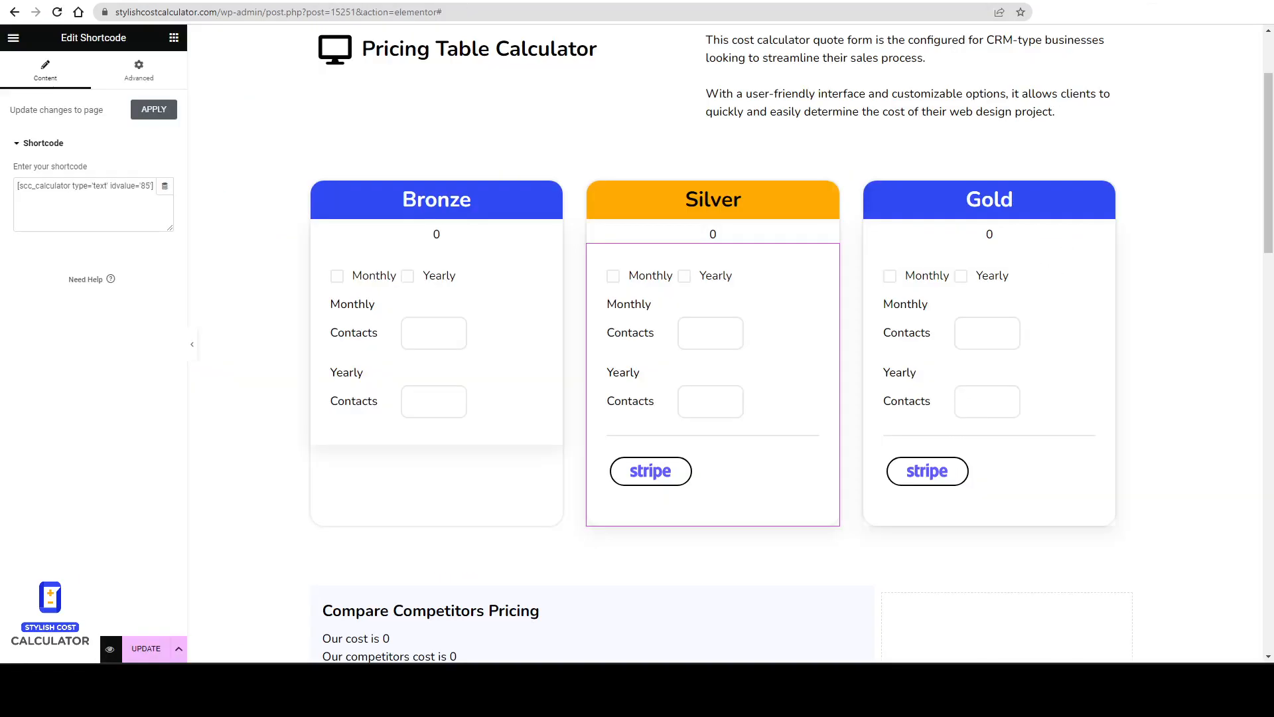
Look up the embed shortcode of the Pricing Table (bronze) calculator.
click(474, 265)
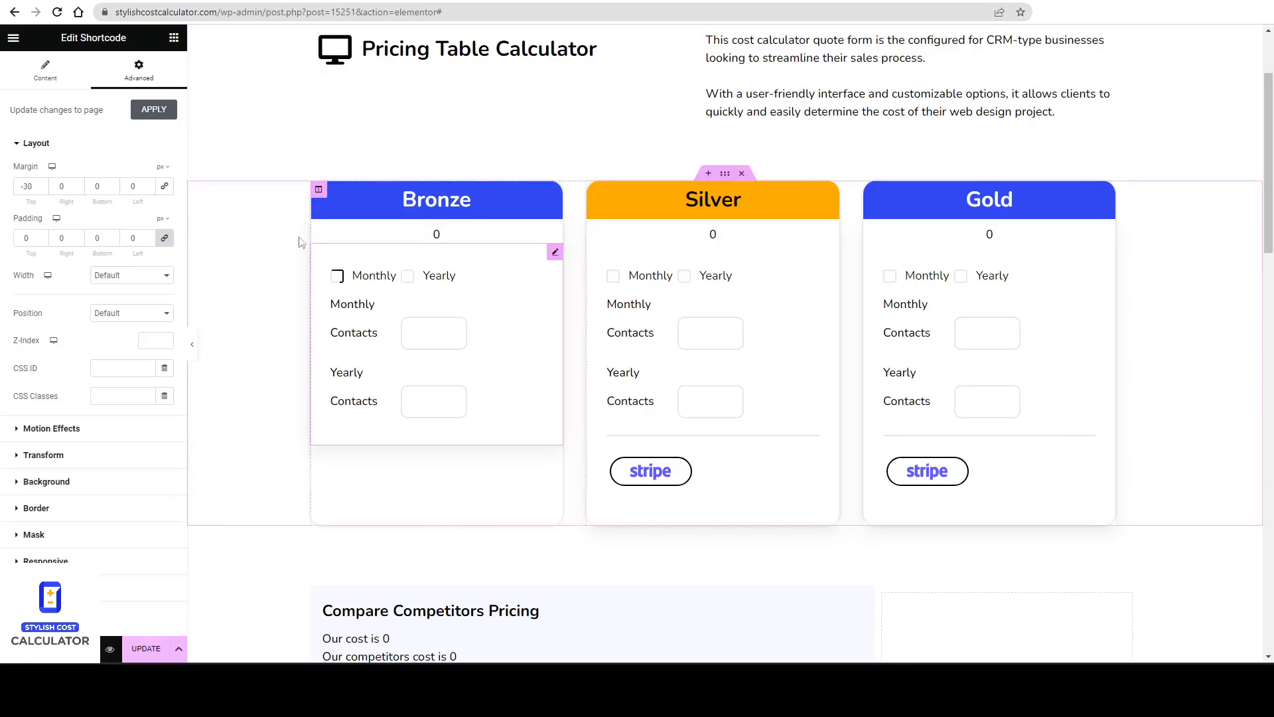
click(67, 86)
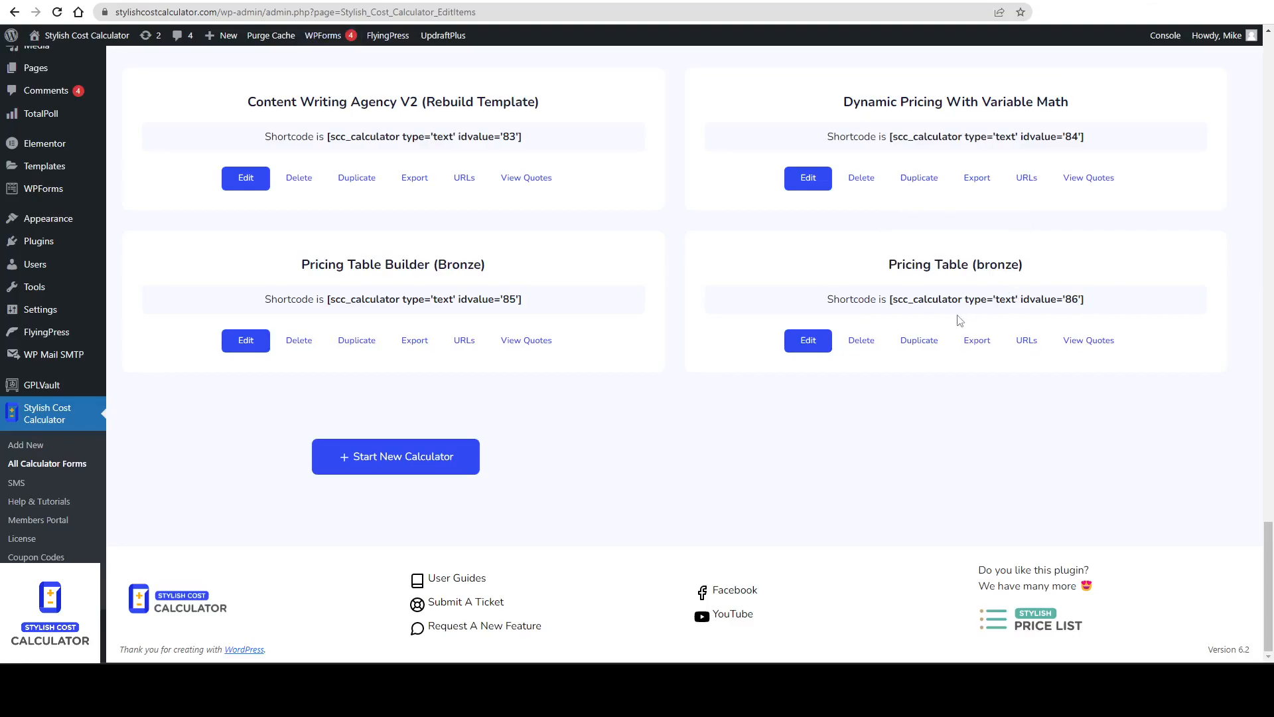
click(821, 345)
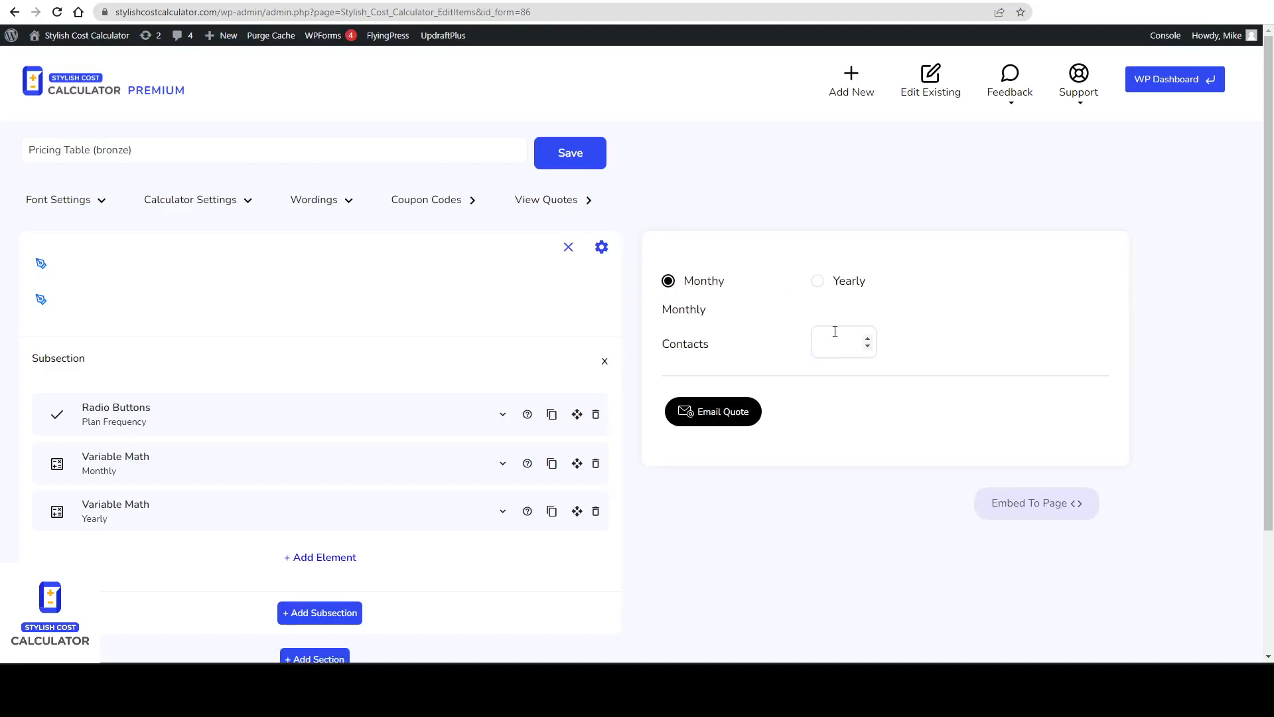
scroll(828, 412, down, 2)
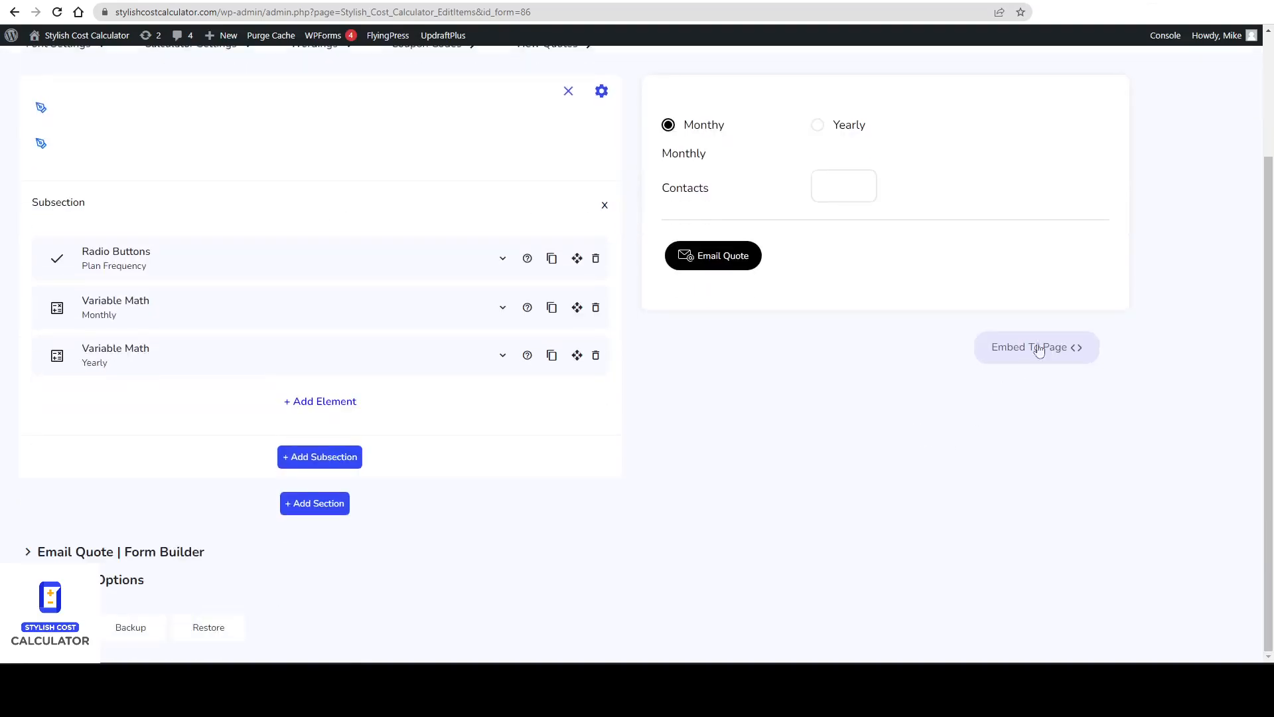
click(1064, 349)
drag(898, 494, 677, 499)
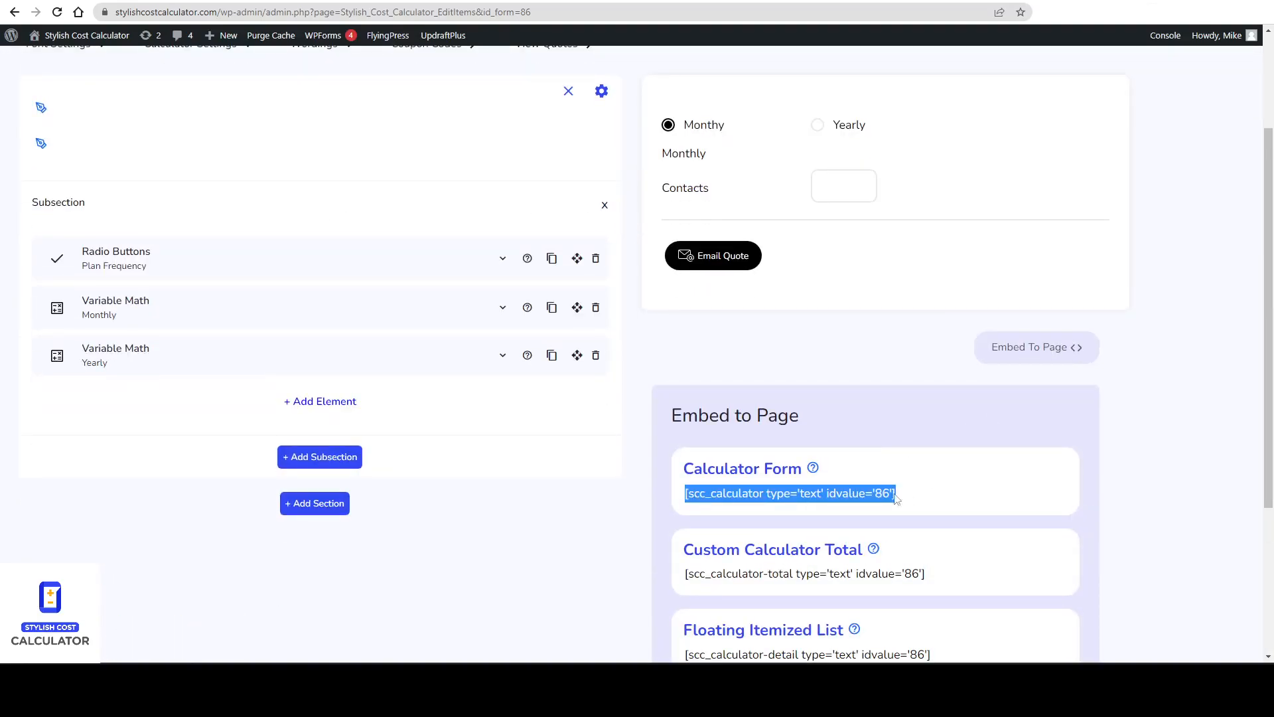
click(435, 2)
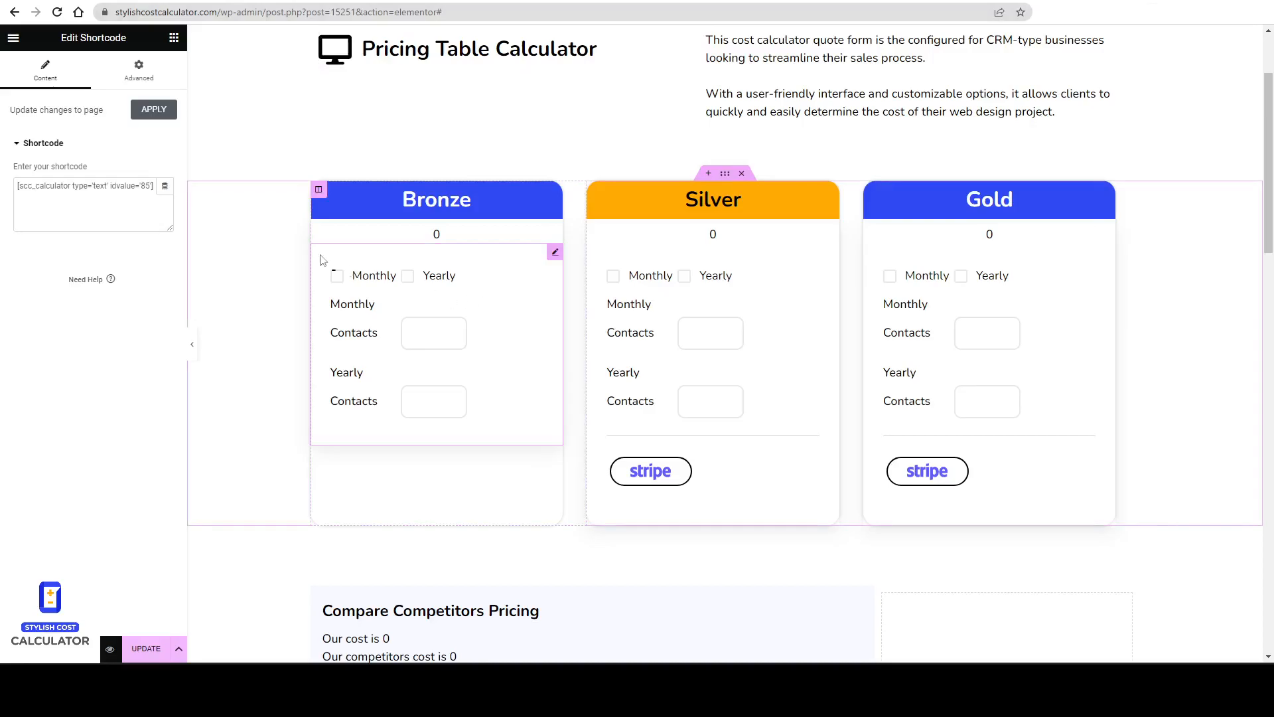
Change the Bronze column's calculator shortcode idvalue to 86.
click(151, 187)
key(BackSpace)
text(8)
key(BackSpace)
text(6)
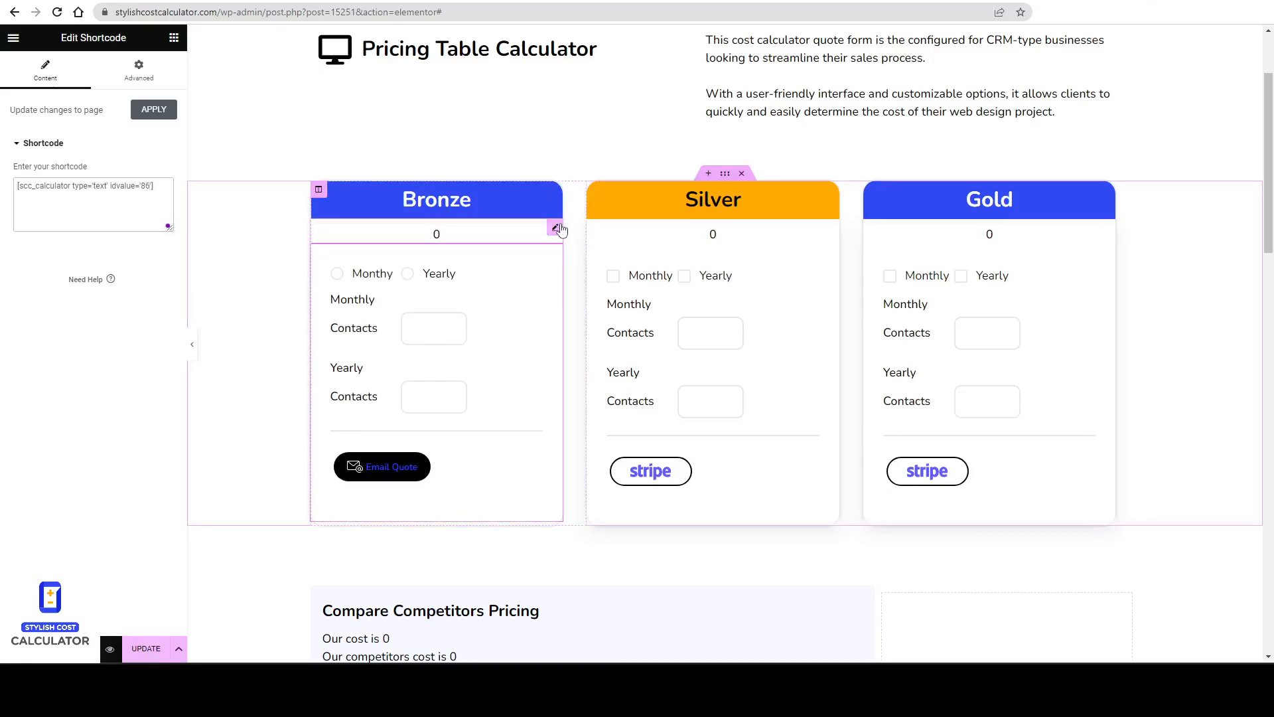
Change the Bronze total widget's shortcode idvalue to 86 and update the page.
click(559, 231)
click(68, 67)
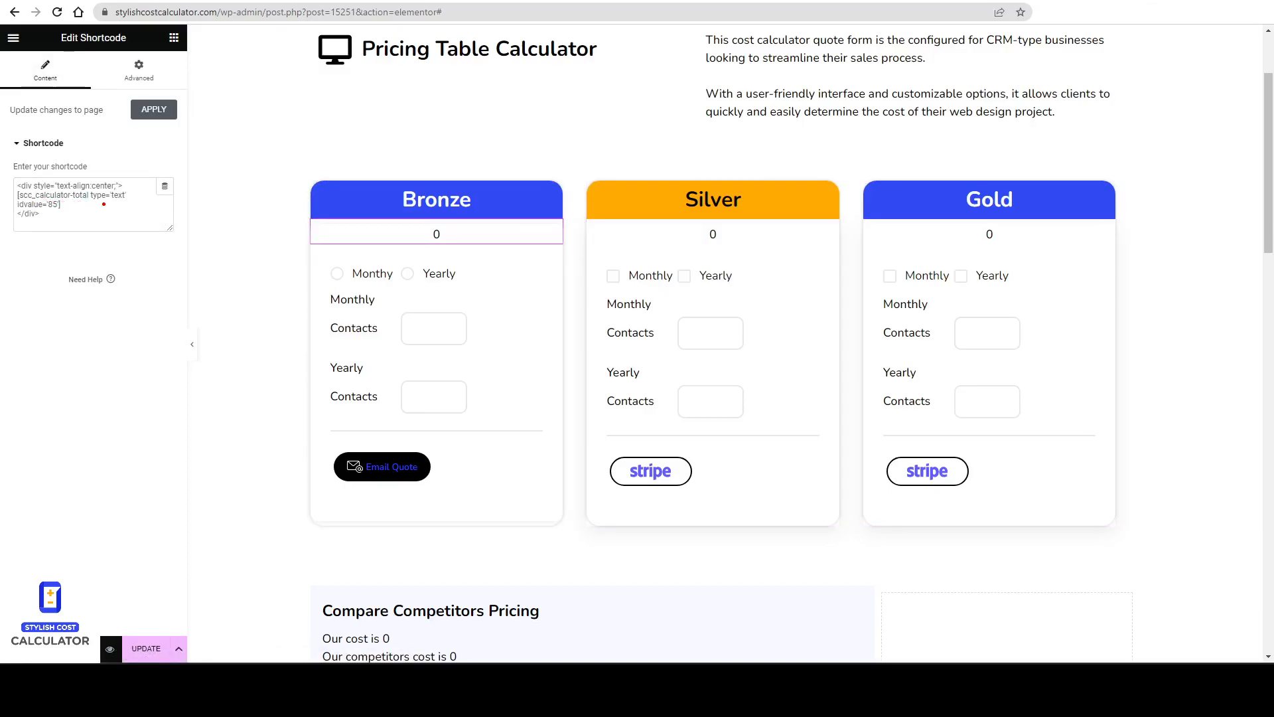
click(57, 206)
key(BackSpace)
text(6)
click(138, 649)
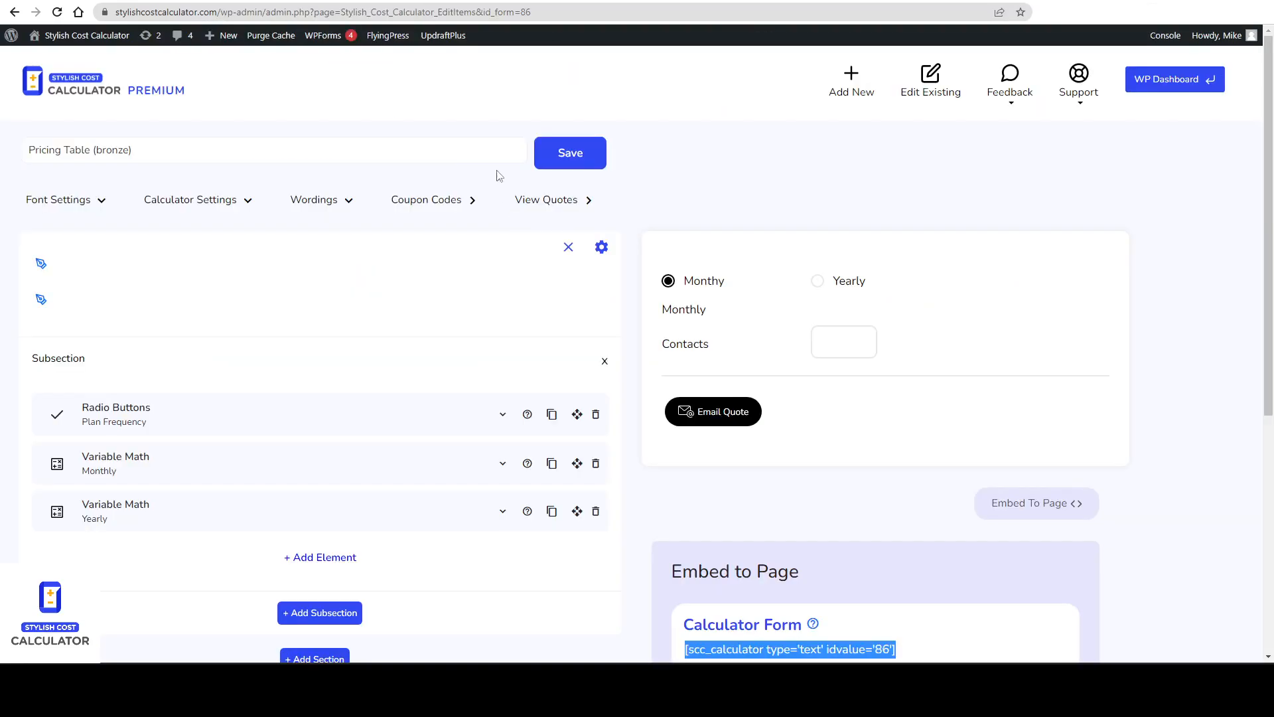
Duplicate the Pricing Table (bronze) calculator and open the copy for editing.
right_click(472, 91)
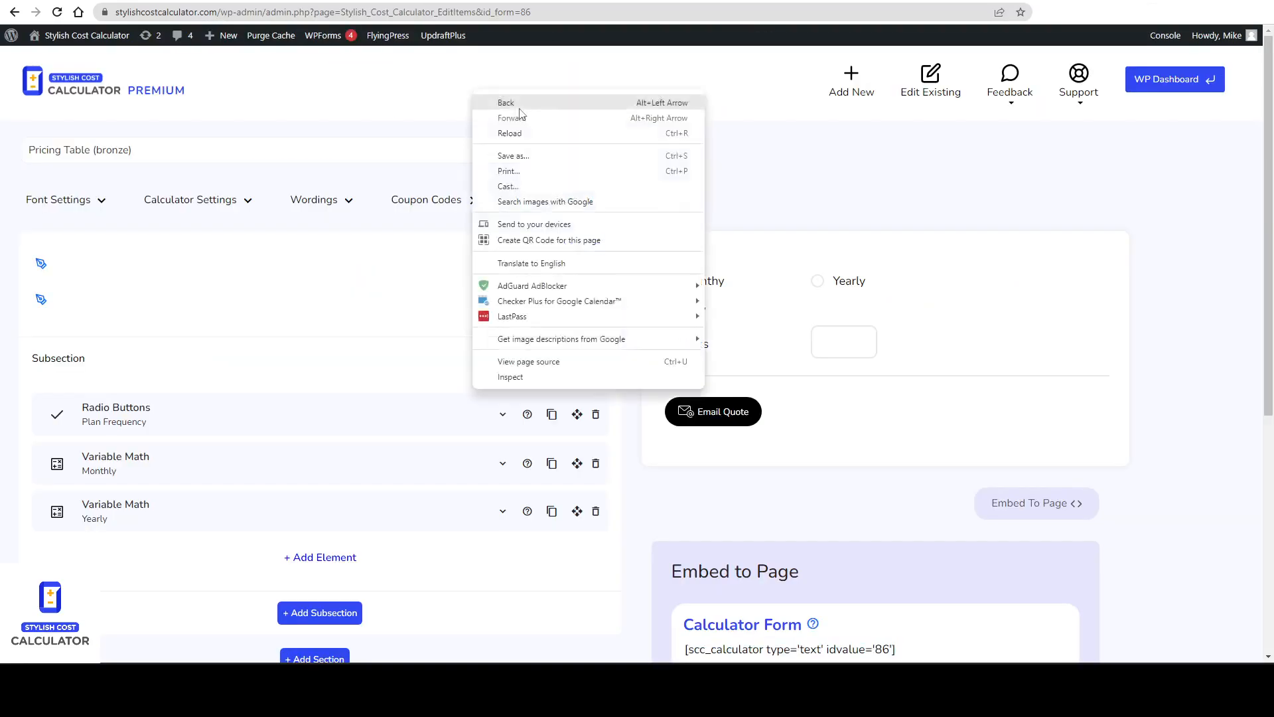
click(483, 100)
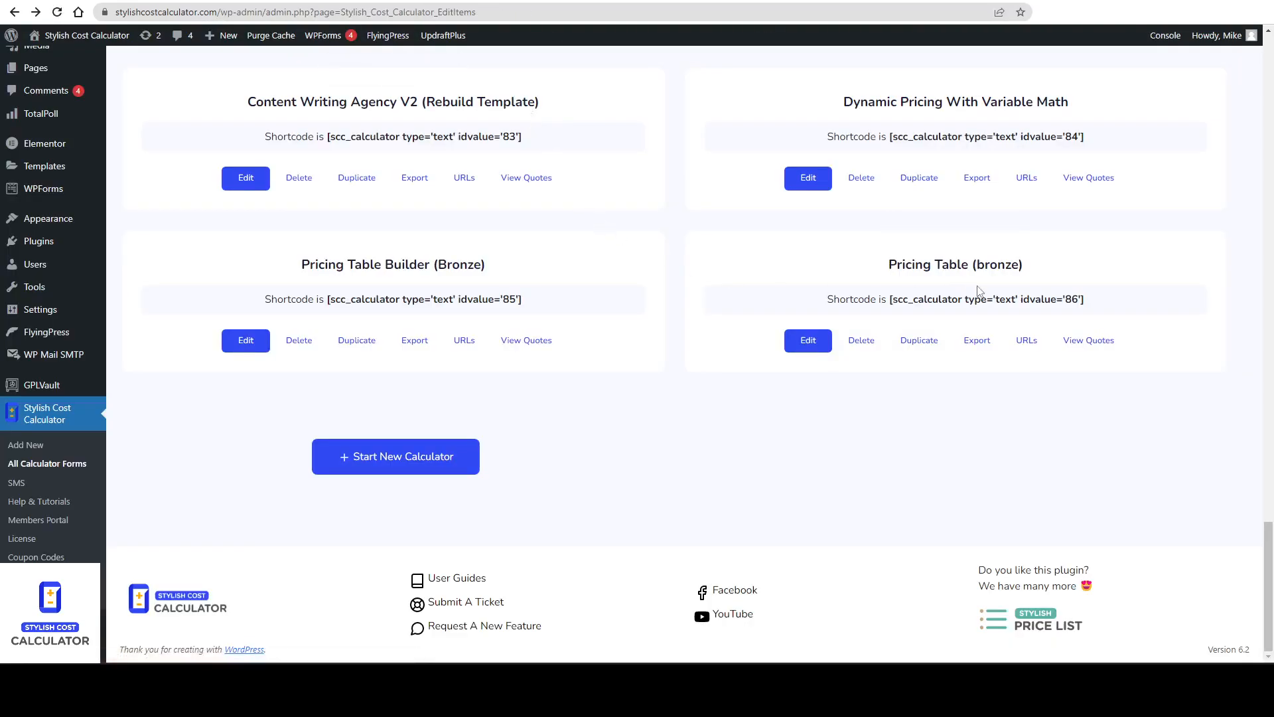
click(919, 341)
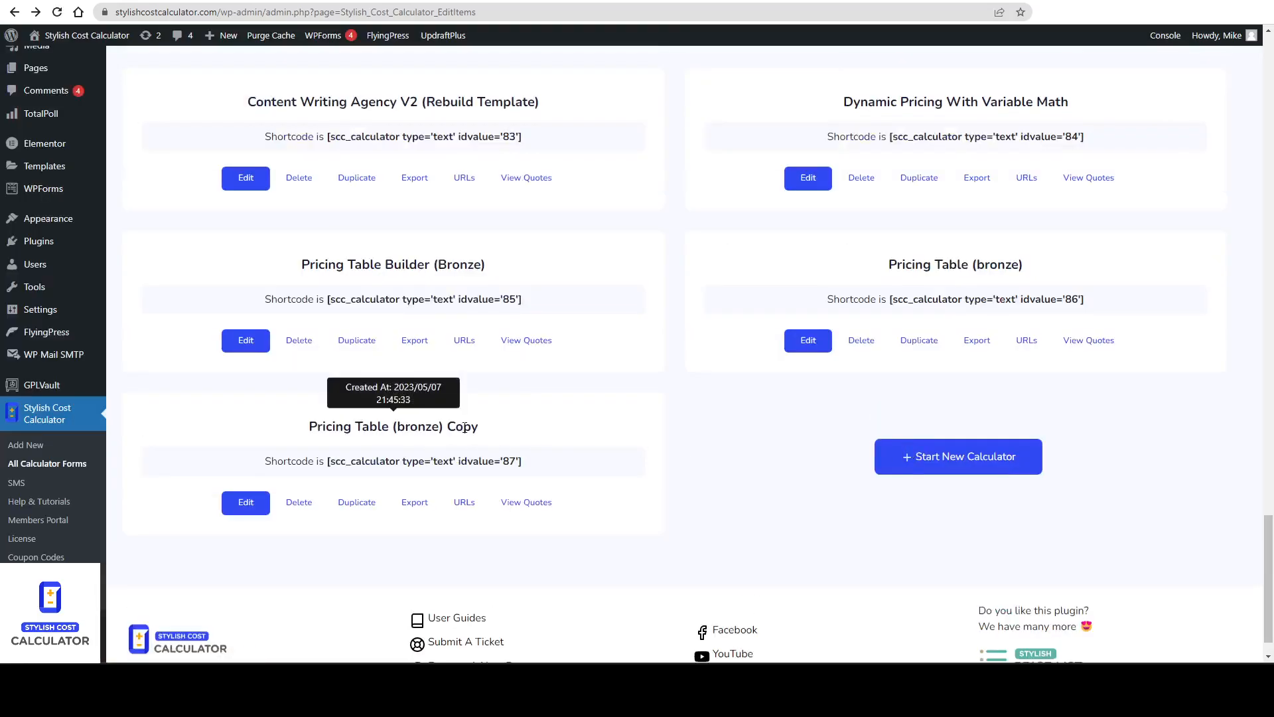
click(246, 513)
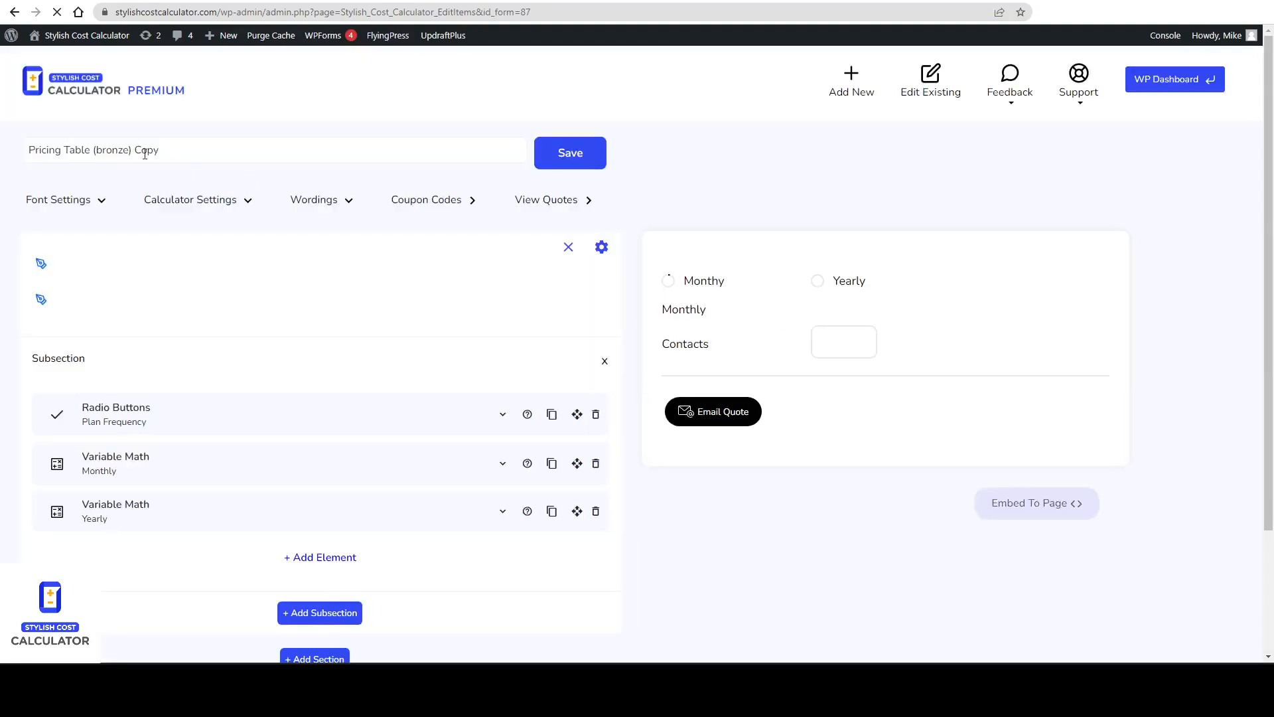
Rename the copied calculator to Pricing Table (silver).
click(232, 152)
key(BackSpace)
key(BackSpace)
key(BackSpace)
double_click(120, 150)
text(S)
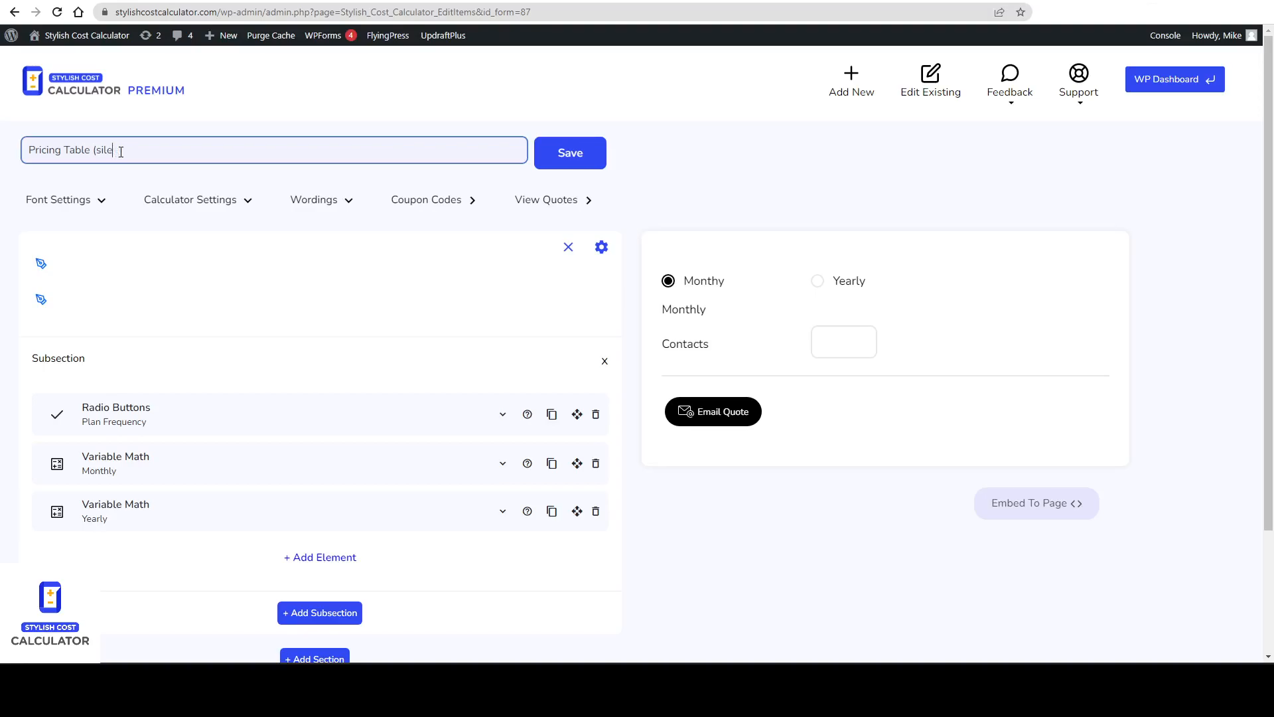
Set the Monthly variable math element's price per unit to 0.219.
click(166, 474)
scroll(219, 372, down, 4)
click(218, 396)
key(BackSpace)
key(Delete)
text(219)
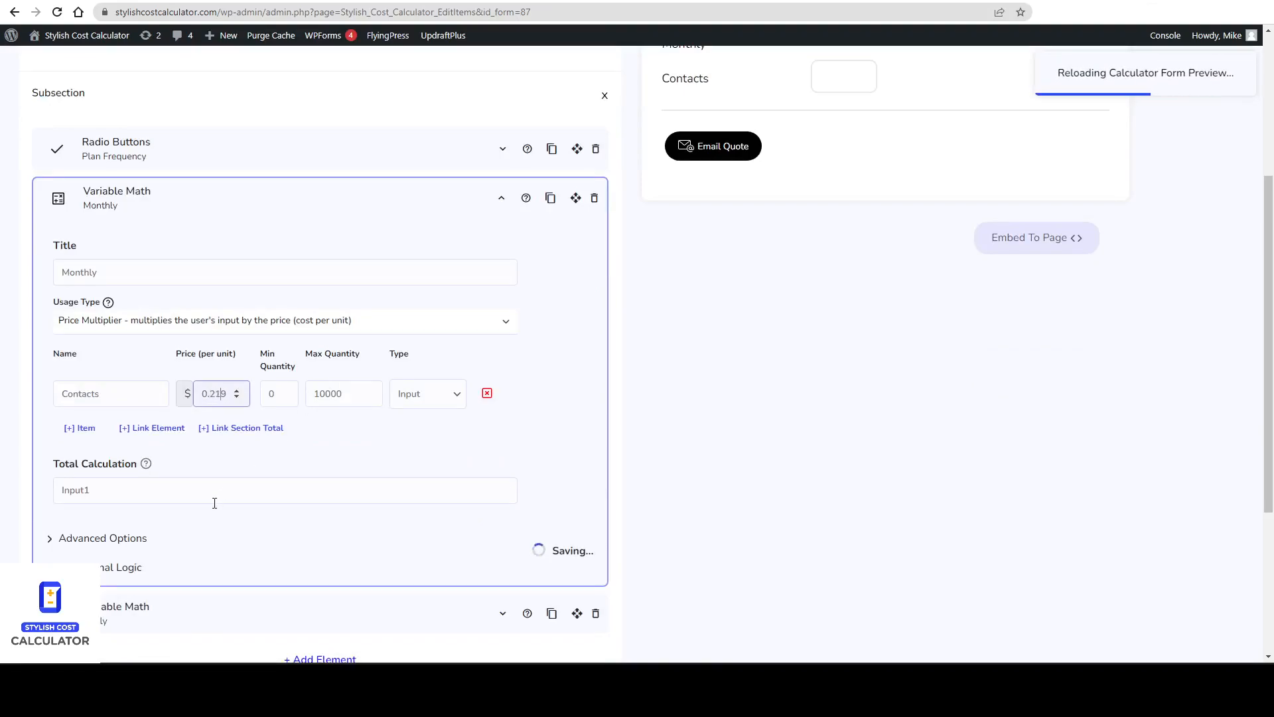
click(170, 219)
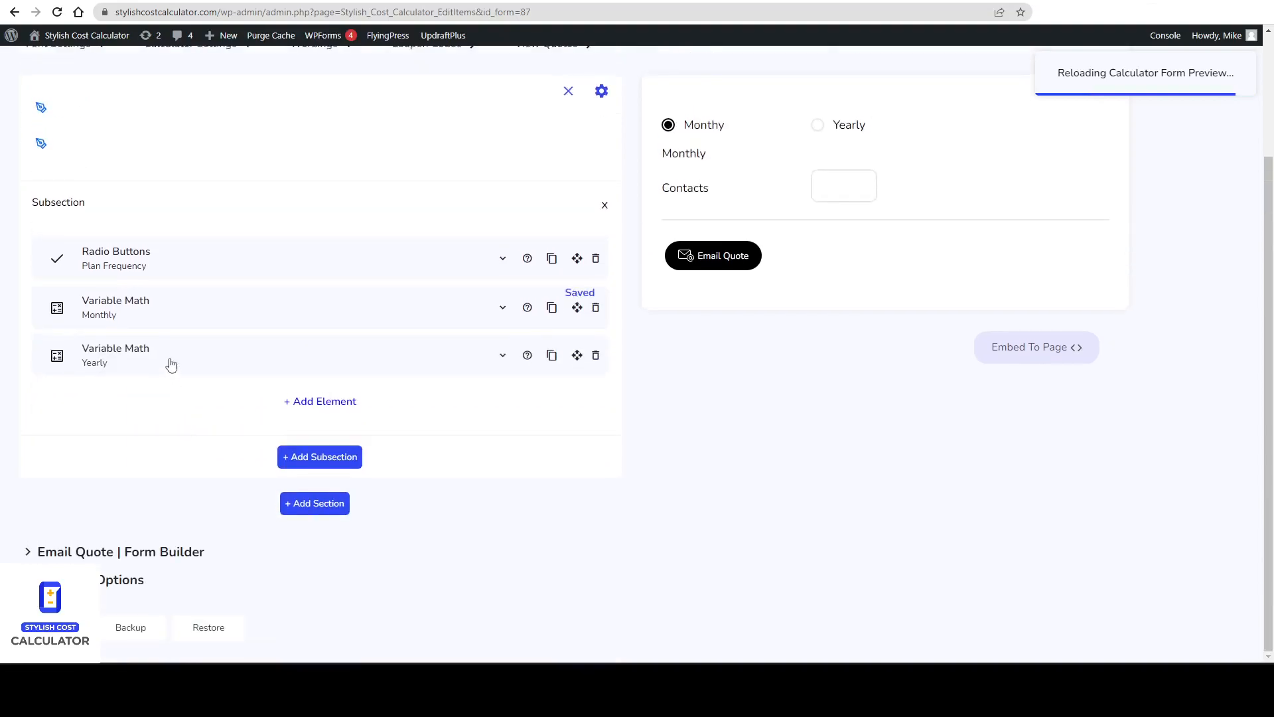
Set the Yearly variable math element's price per unit to 0.189.
click(171, 365)
drag(217, 443, 223, 442)
key(BackSpace)
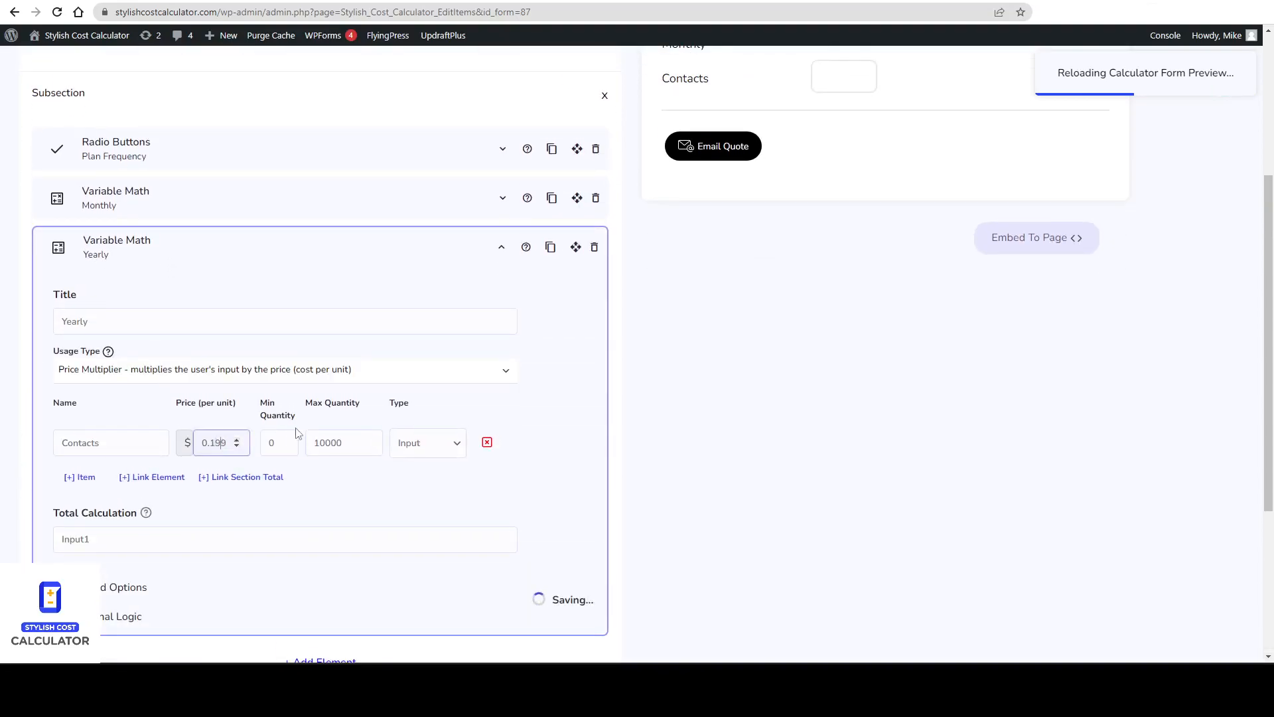
text(8)
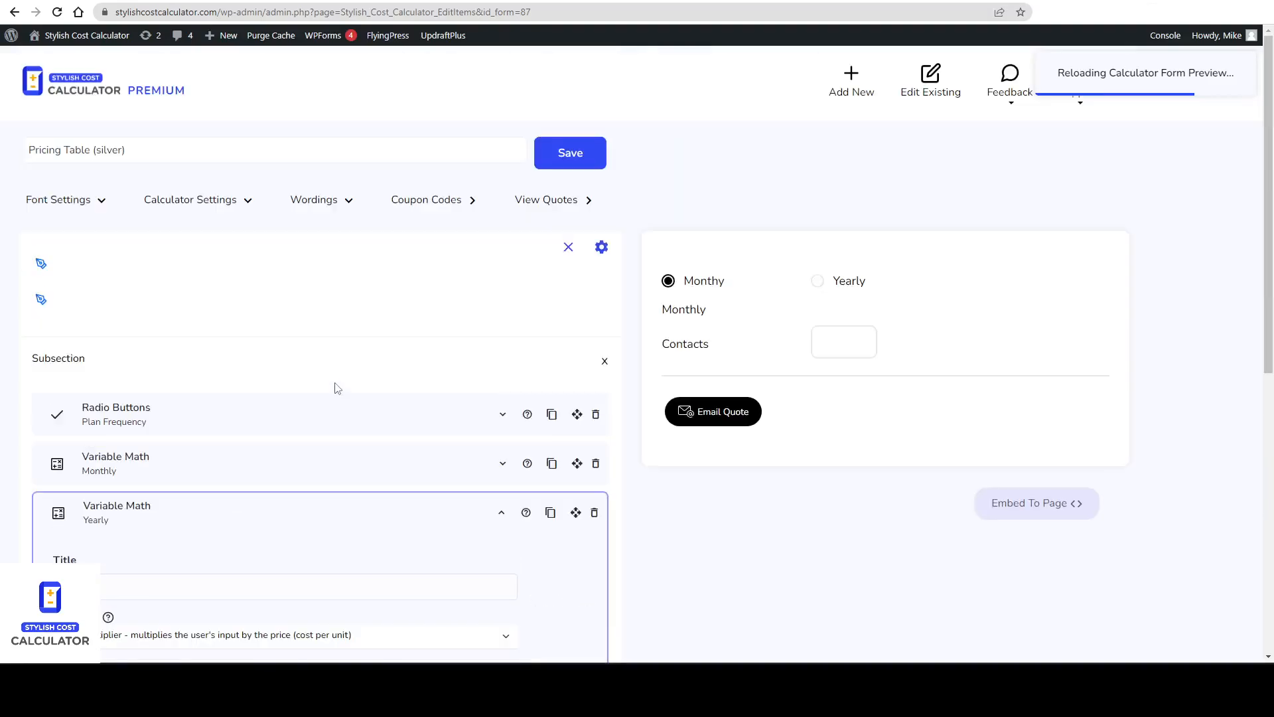
Enable Stripe as the silver calculator's payment option.
scroll(345, 418, down, 10)
click(132, 580)
scroll(236, 564, down, 2)
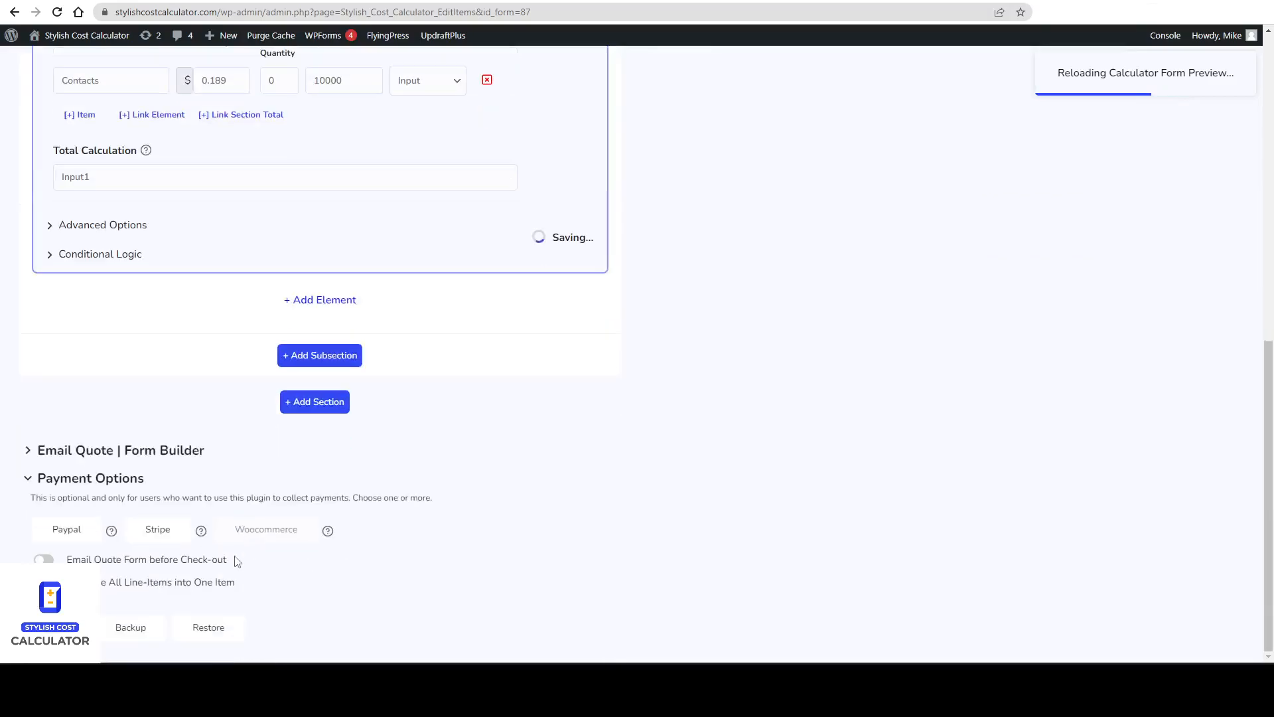
click(158, 534)
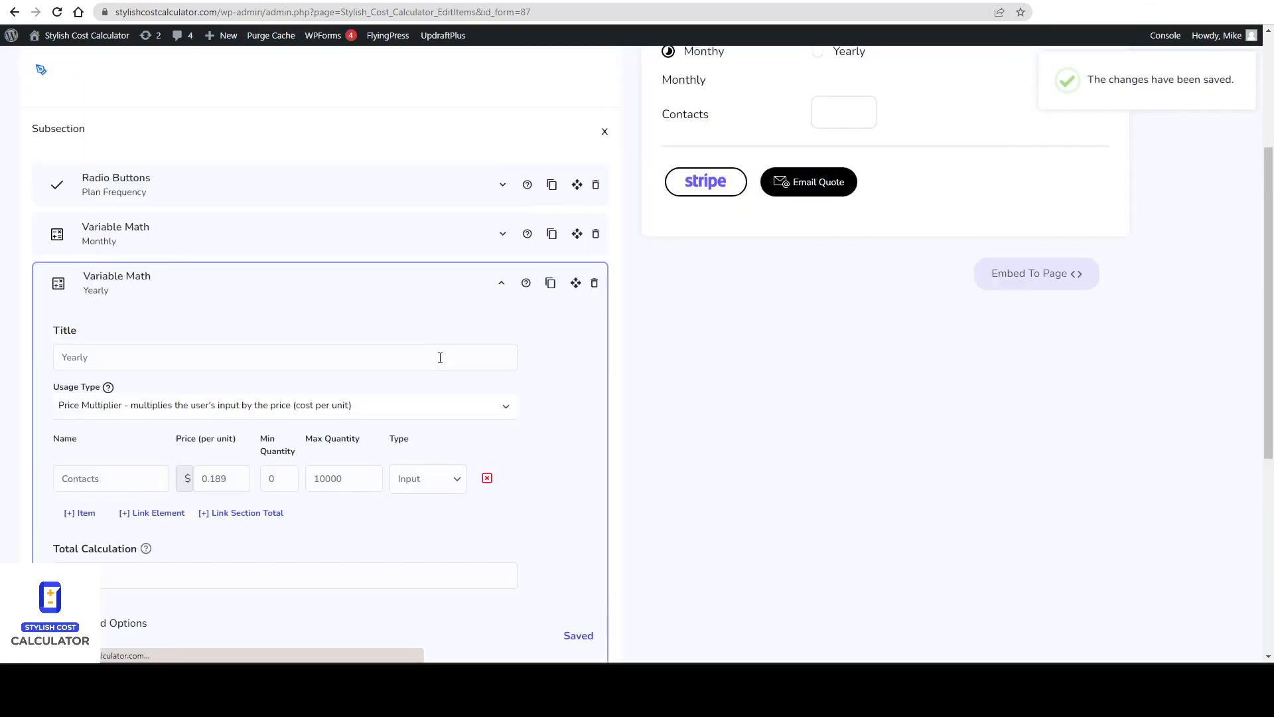
Find the email settings in the silver calculator's settings and turn off the Show Email Quote button.
click(234, 209)
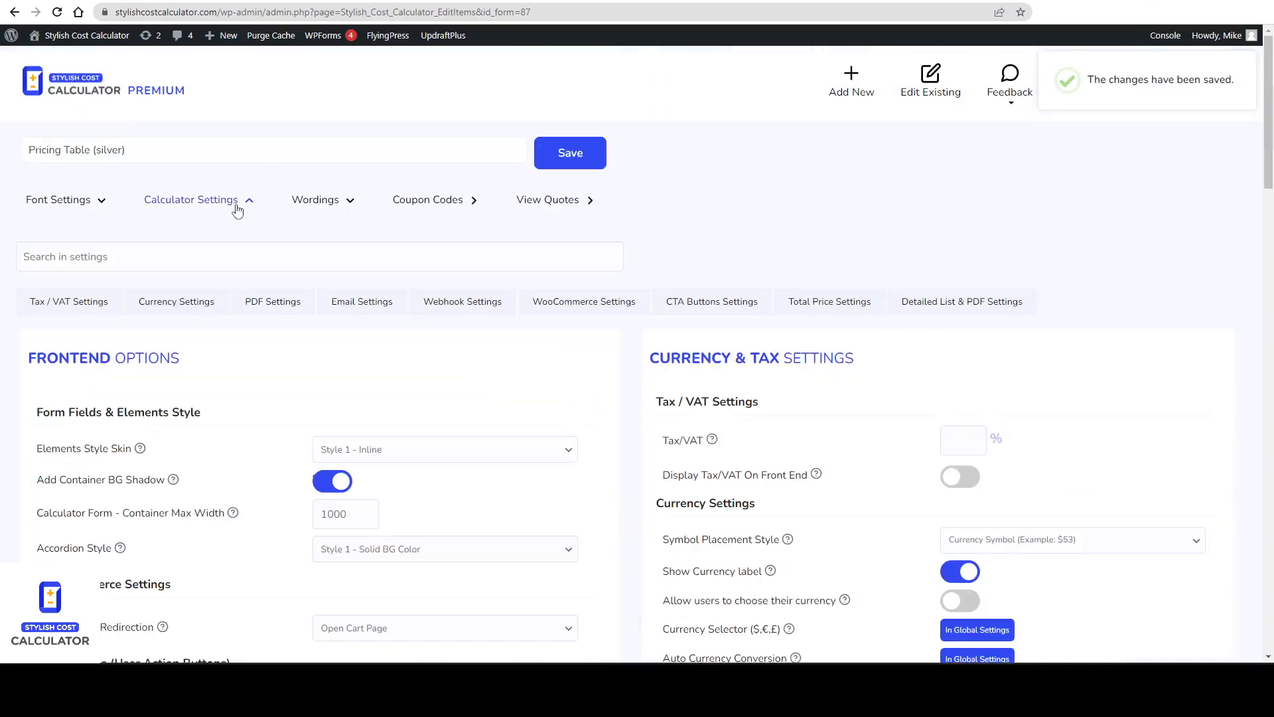
click(123, 264)
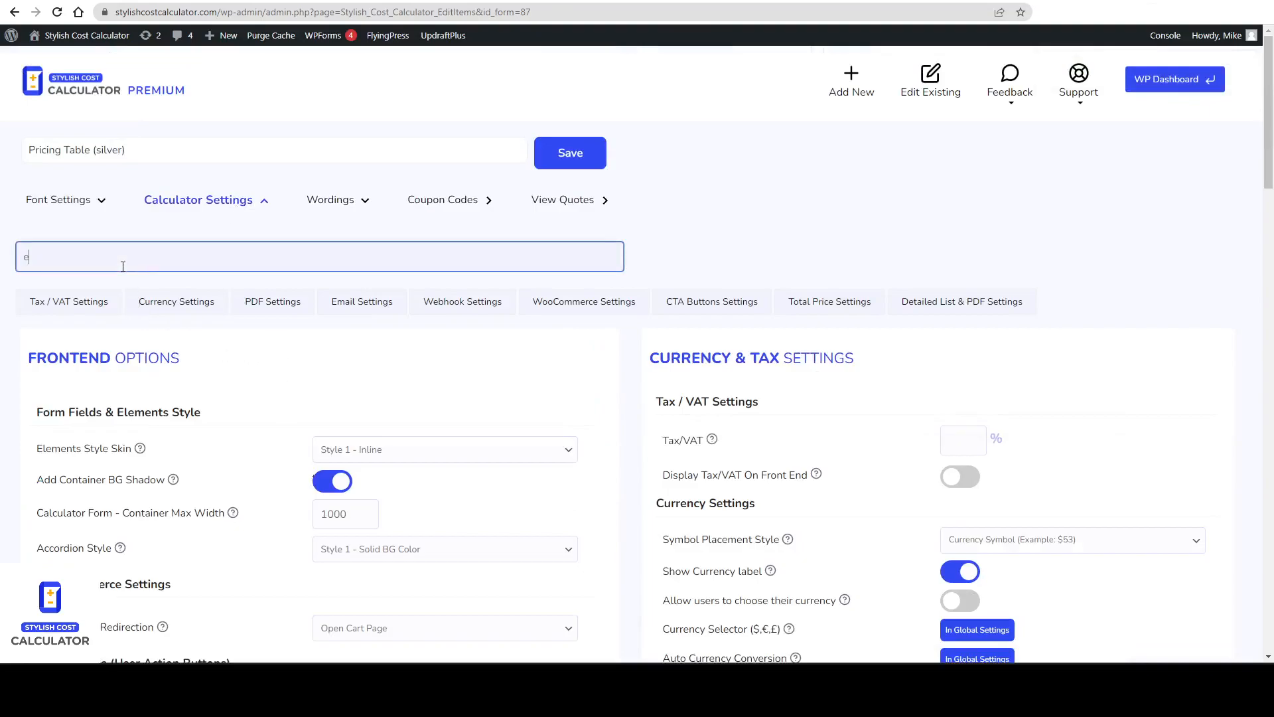
text(em)
text(ial)
key(BackSpace)
key(BackSpace)
text(l)
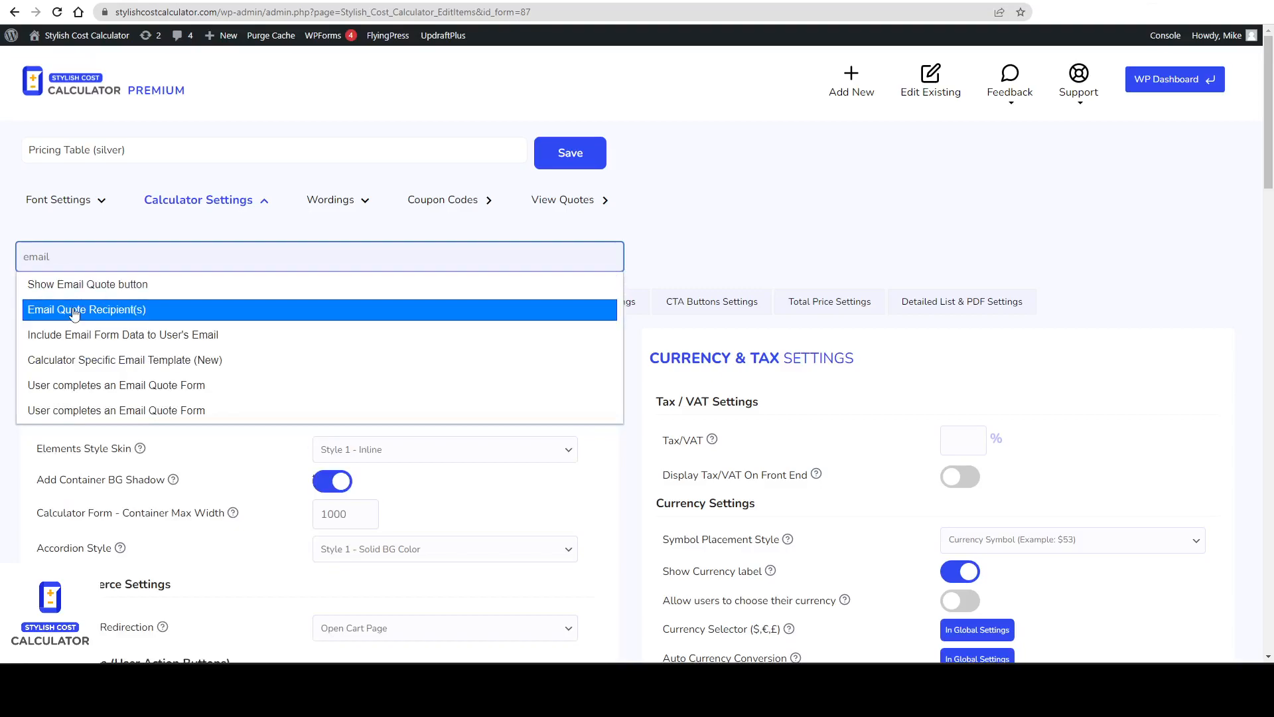
click(125, 286)
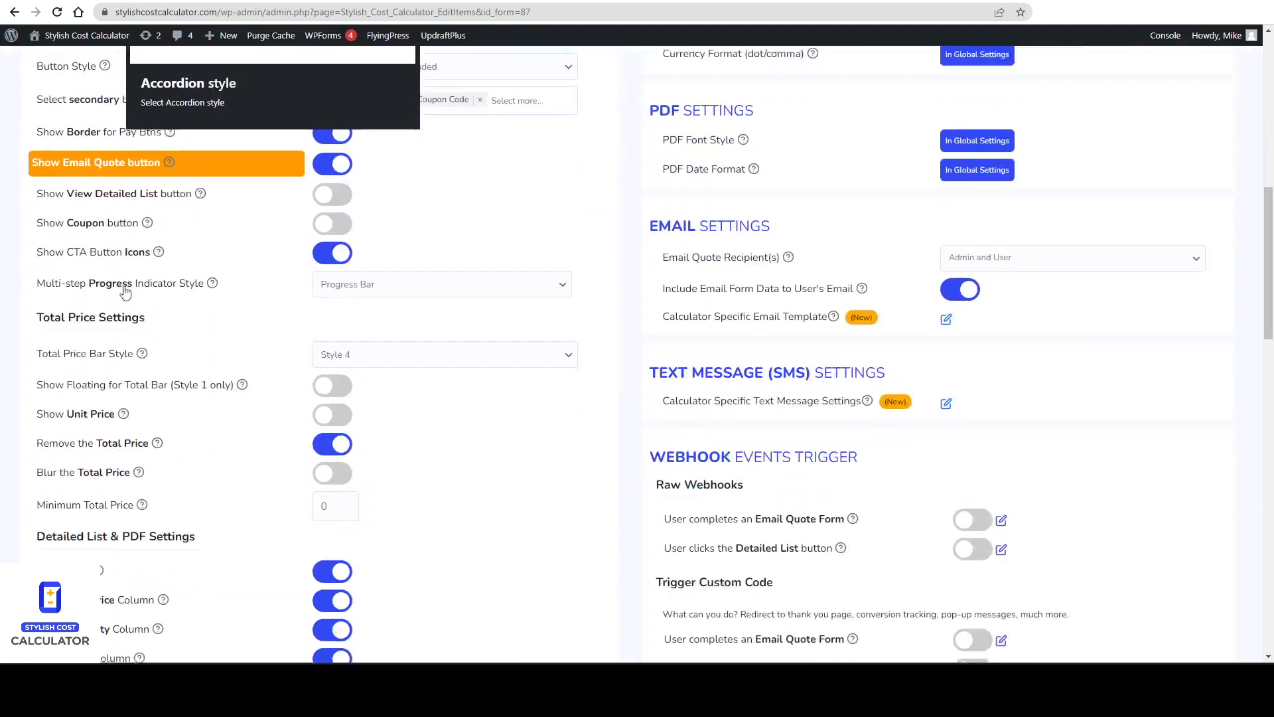
scroll(470, 276, up, 15)
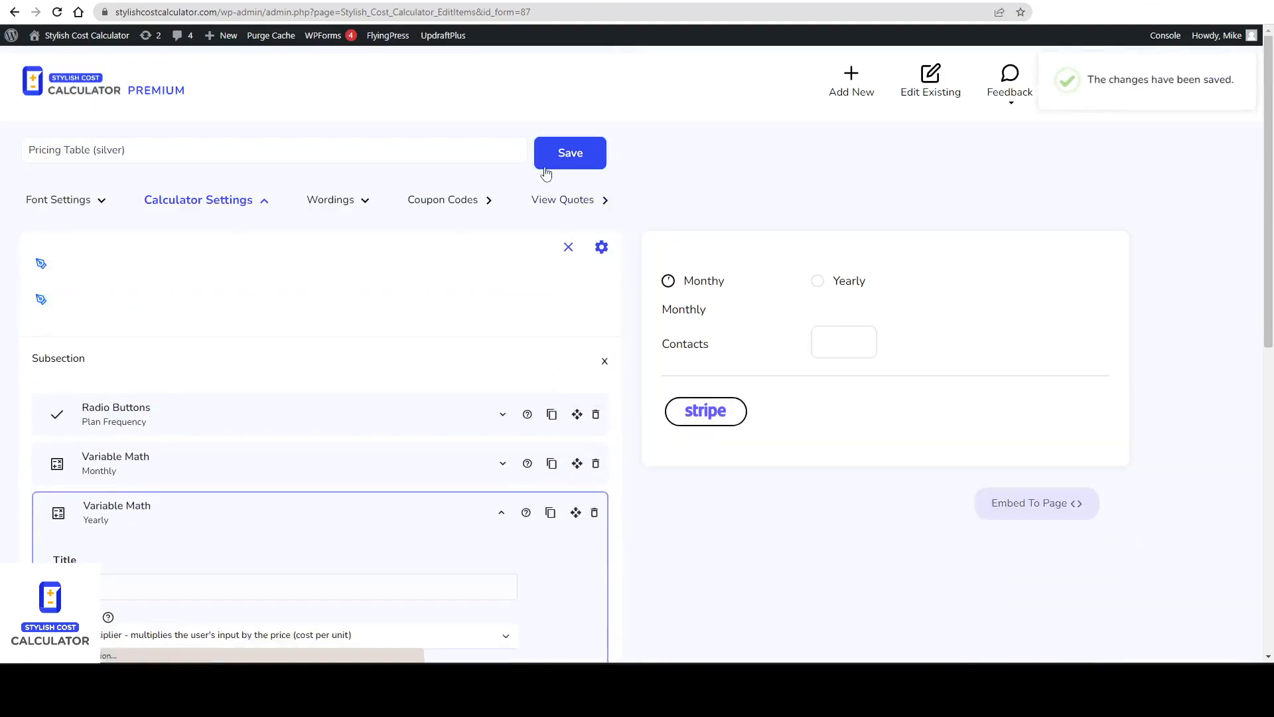
Open the Pricing Table (bronze) calculator for editing and enable Stripe as its payment option.
click(930, 79)
scroll(941, 463, down, 10)
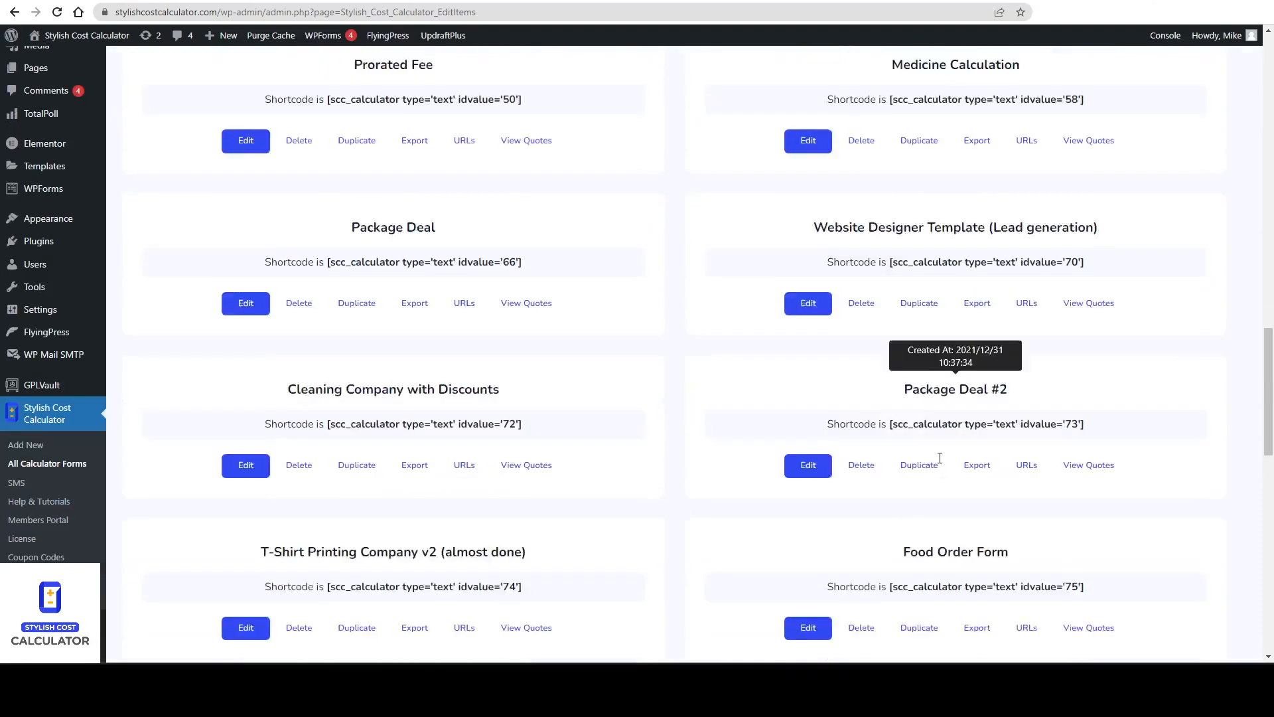
scroll(941, 463, down, 10)
click(808, 300)
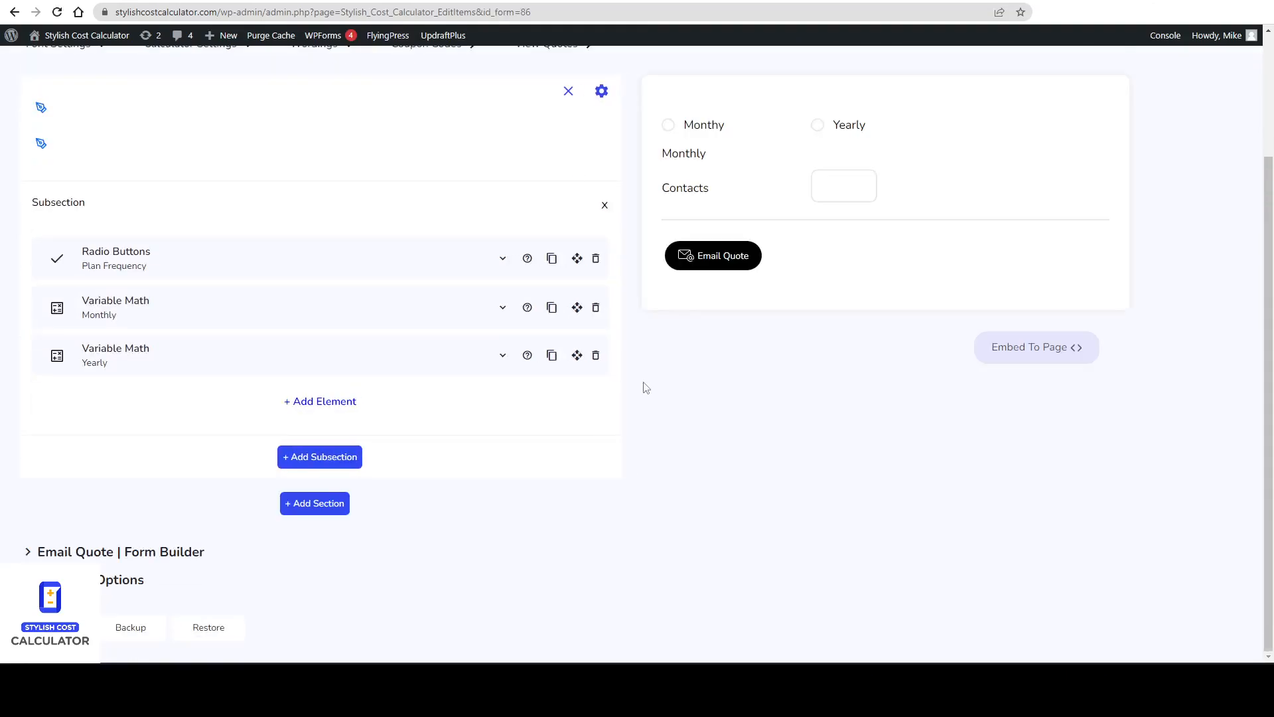
scroll(785, 259, up, 1)
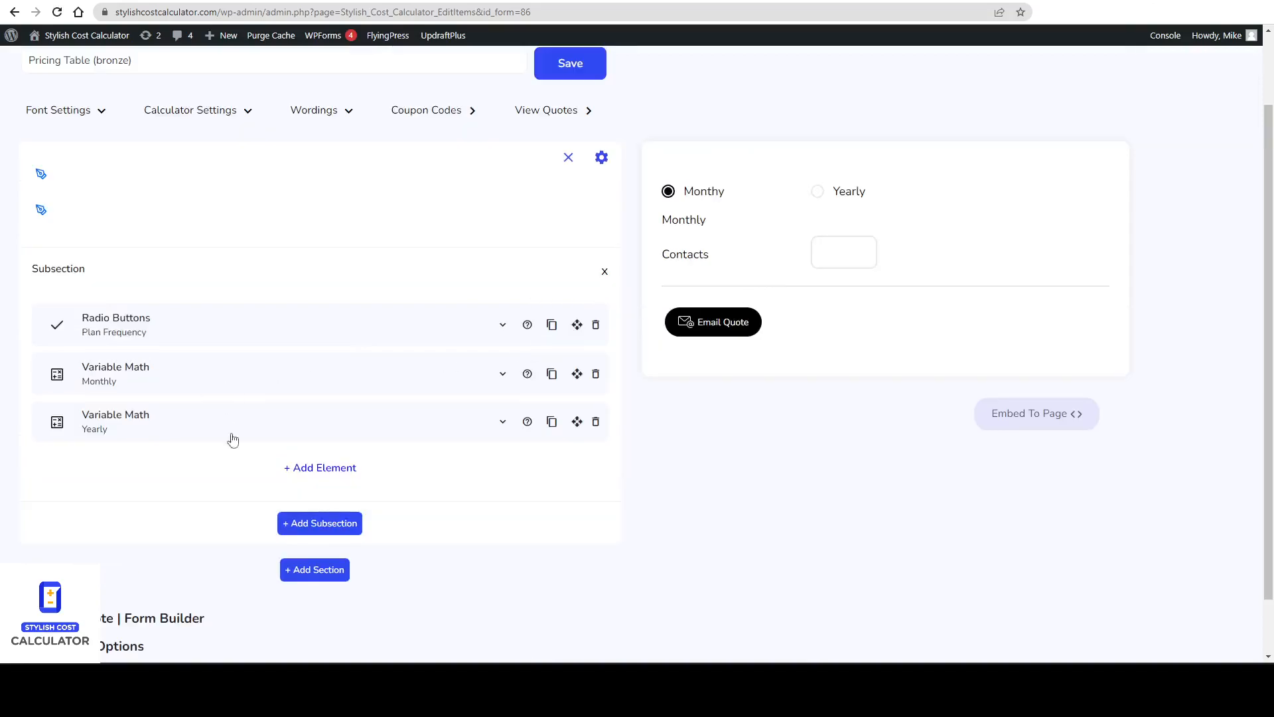
scroll(253, 523, down, 1)
click(115, 582)
scroll(227, 506, down, 2)
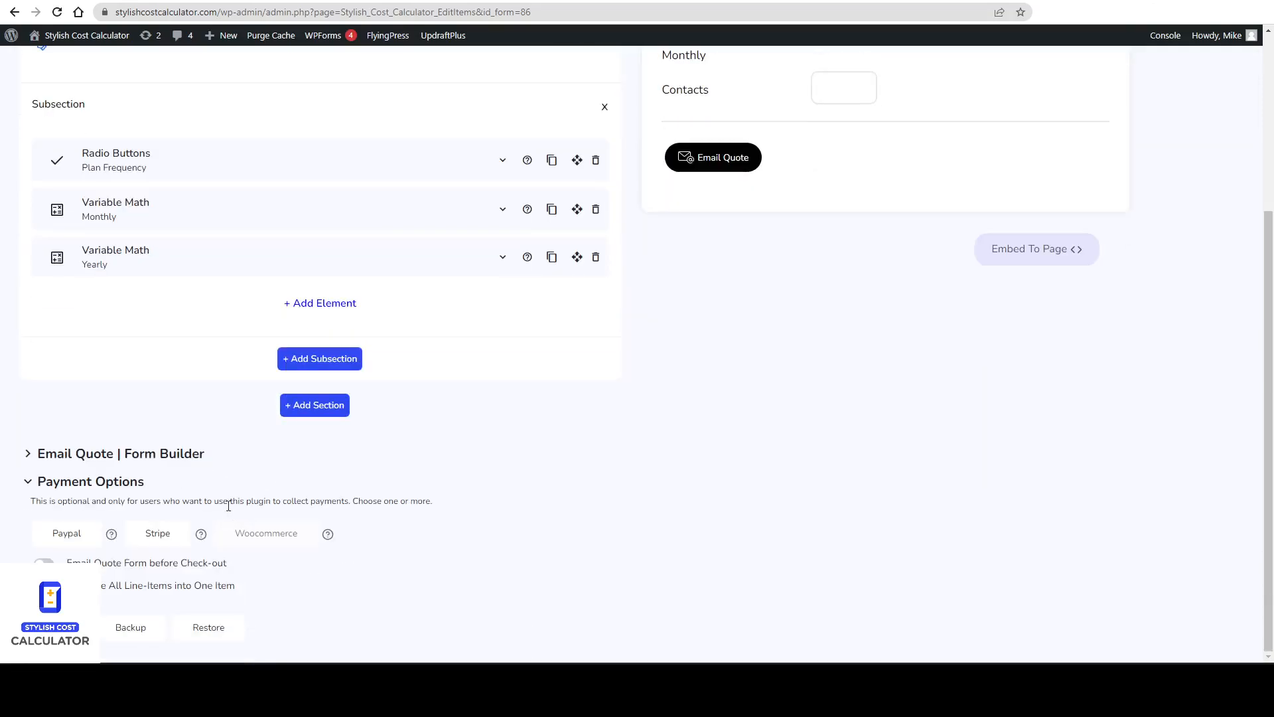
click(150, 535)
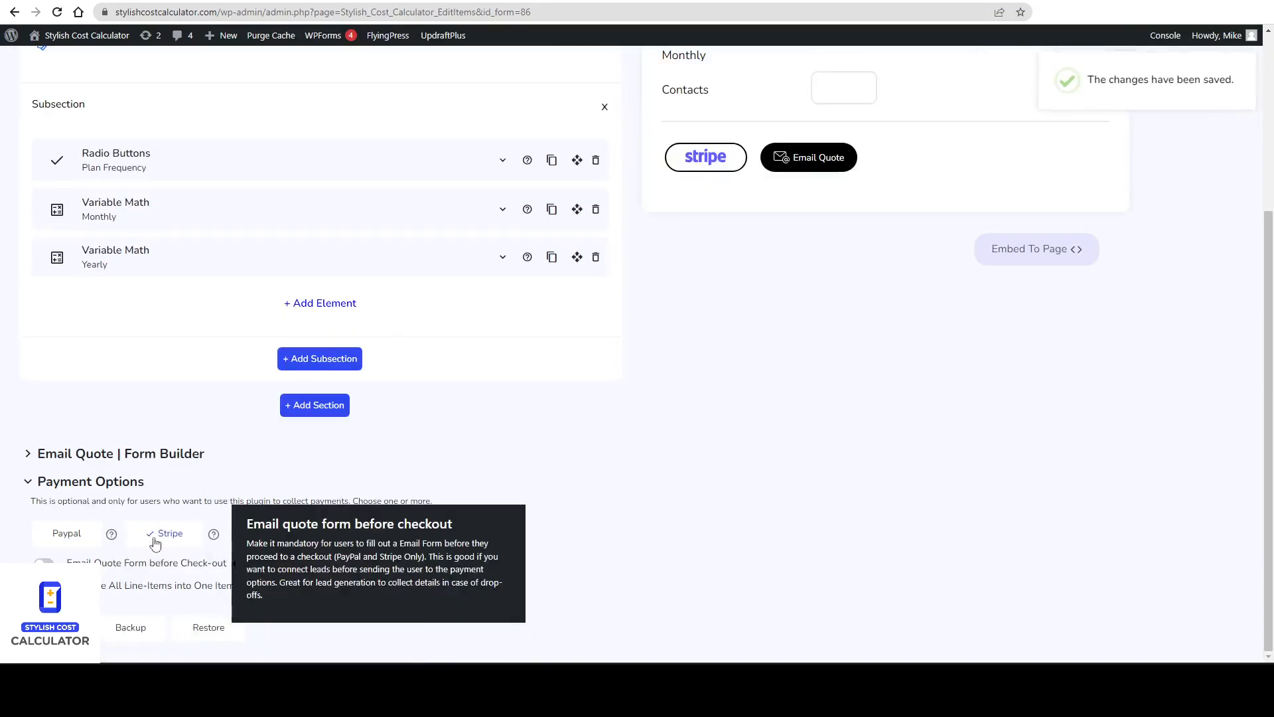
Find the quote settings for the bronze calculator, turn off the Show Email Quote button, and save.
scroll(173, 398, up, 5)
click(202, 201)
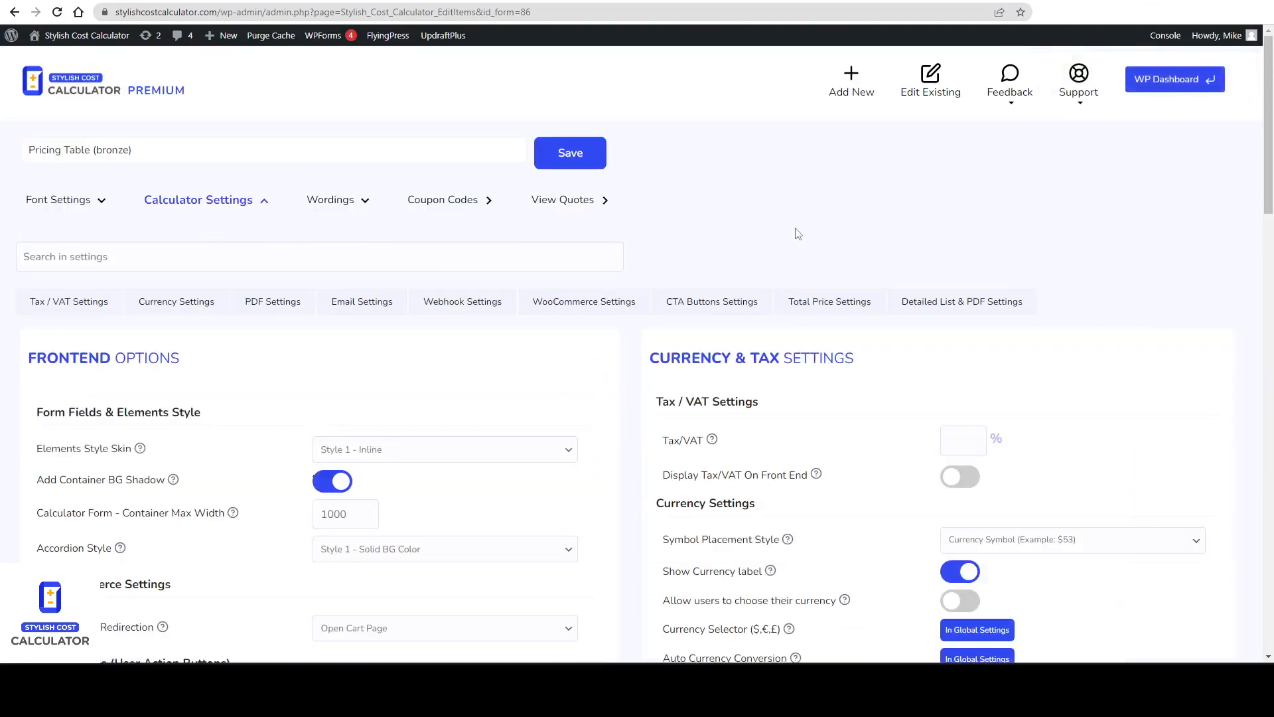
key(ctrl+f)
text(quote)
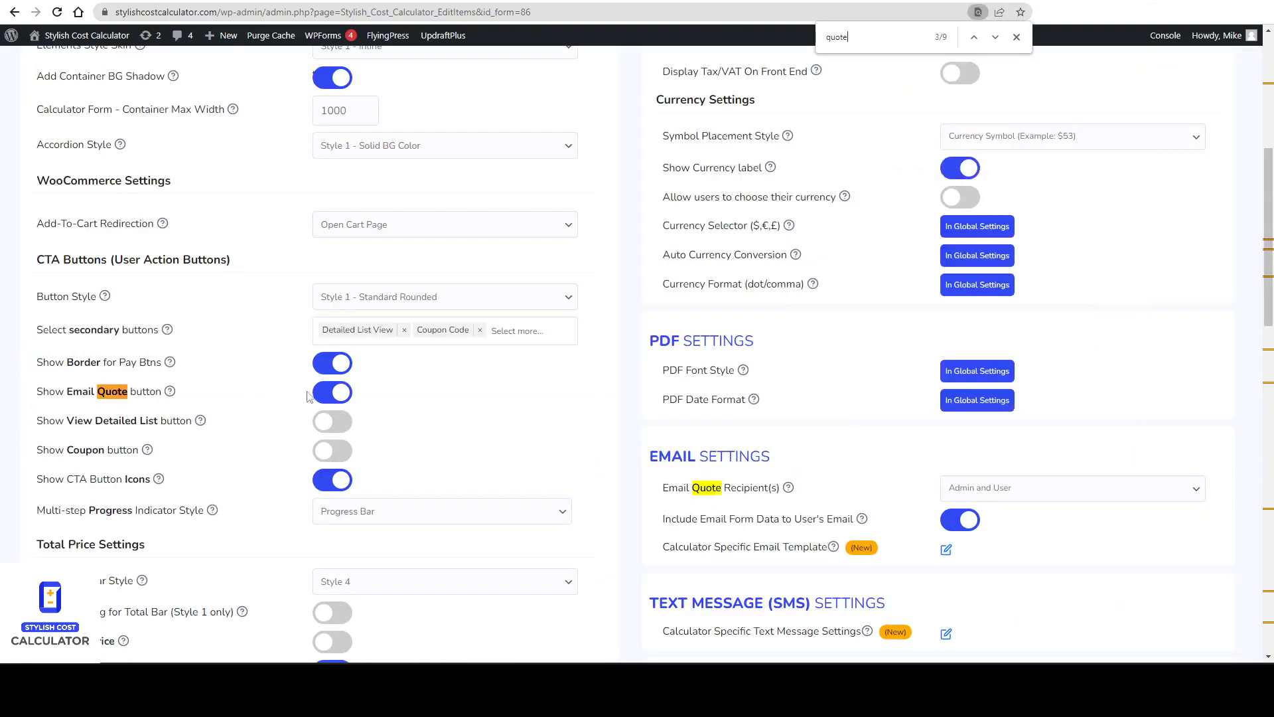
scroll(532, 447, up, 5)
click(571, 153)
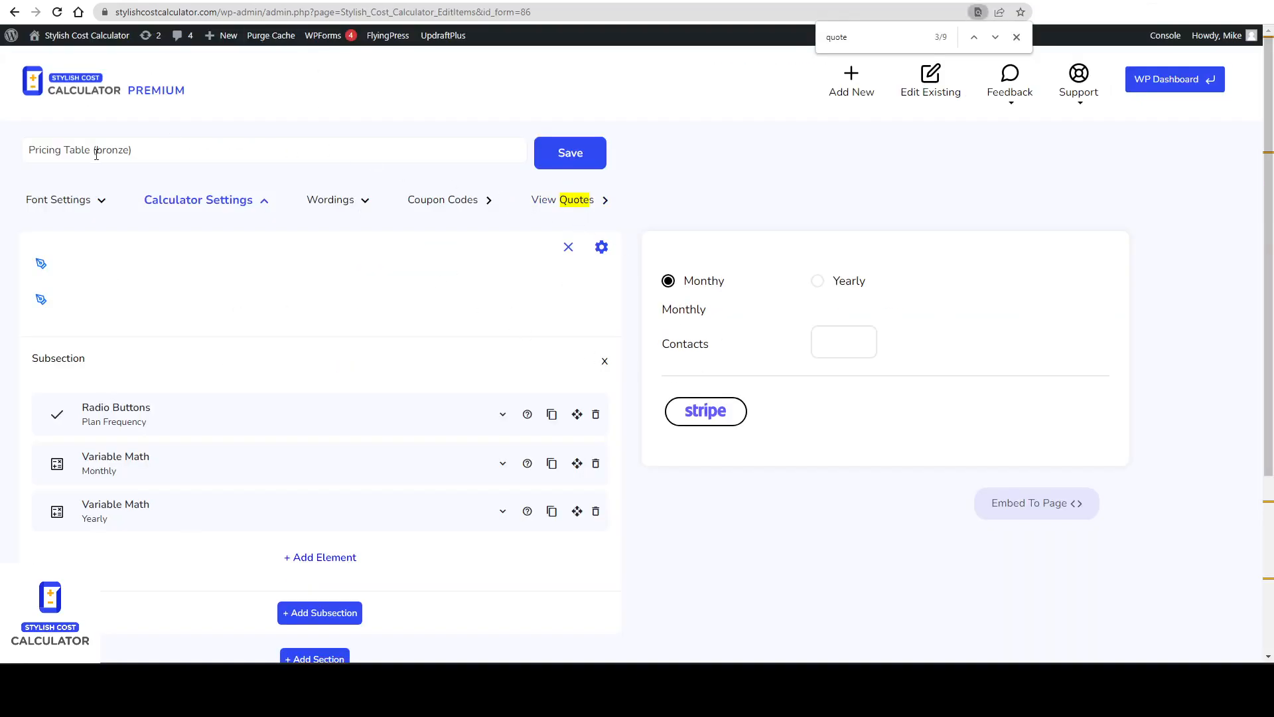
In the Elementor page editor, point the Silver column's total shortcode at calculator idvalue 87.
right_click(851, 141)
click(925, 83)
scroll(966, 221, down, 20)
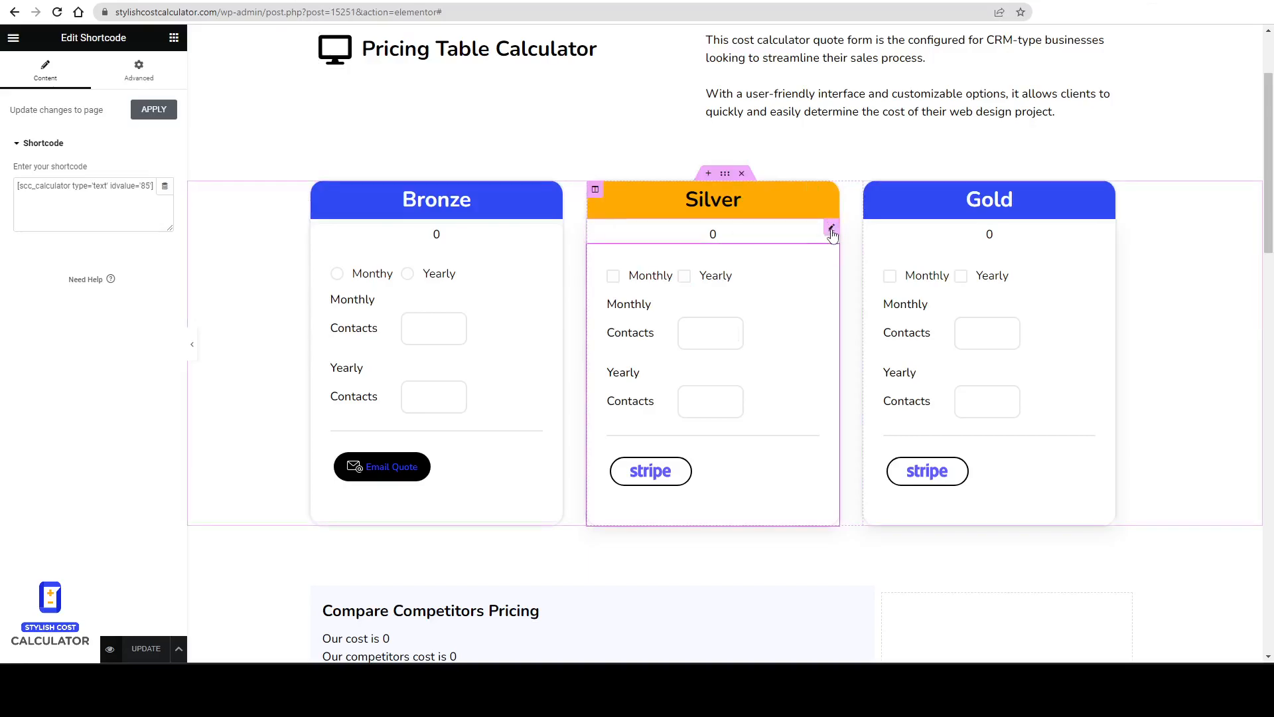
click(832, 229)
click(133, 194)
key(BackSpace)
text(7)
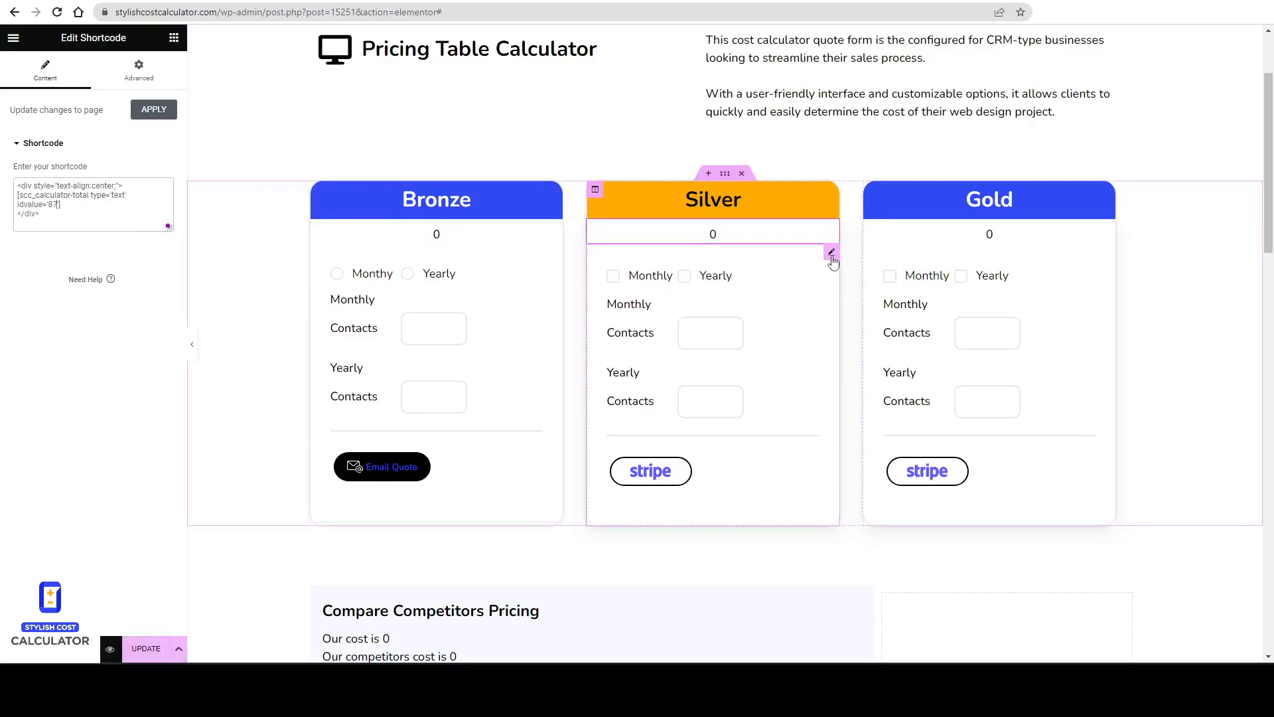
Point the Silver column's calculator shortcode at idvalue 87.
click(832, 252)
click(153, 186)
key(BackSpace)
text(7)
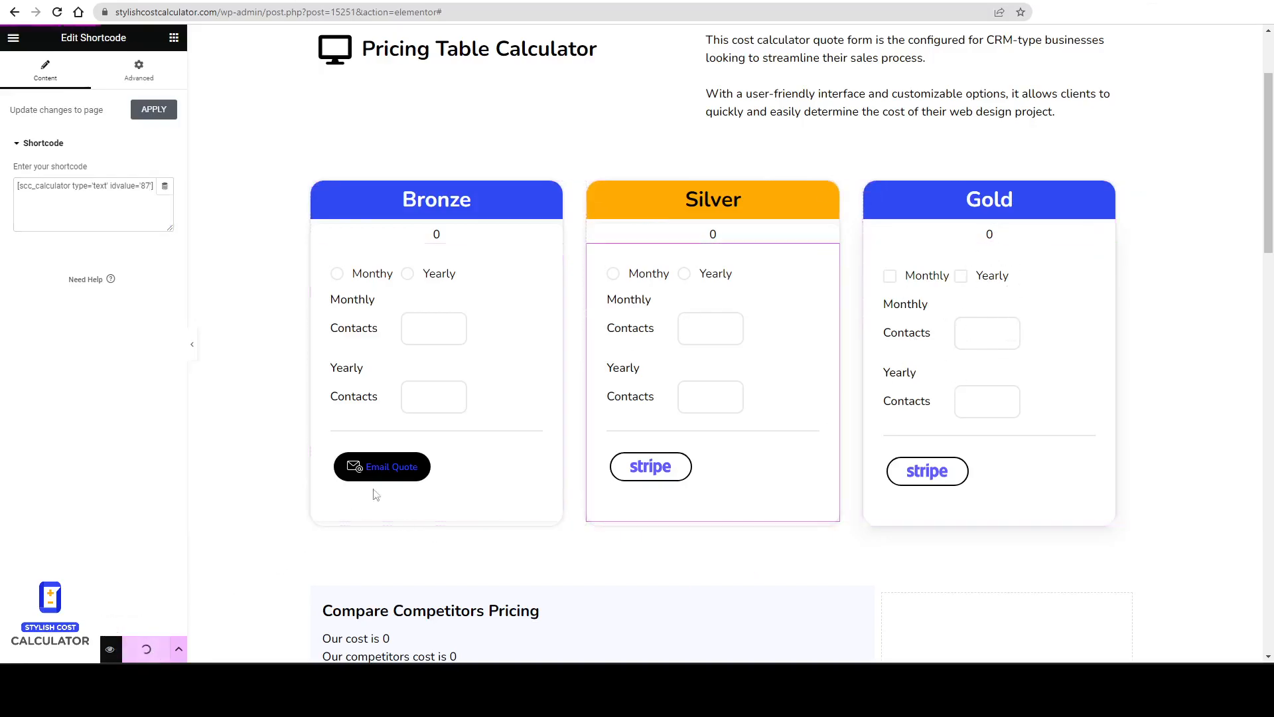
Examine the font-size styling inside a column's total shortcode.
click(1108, 253)
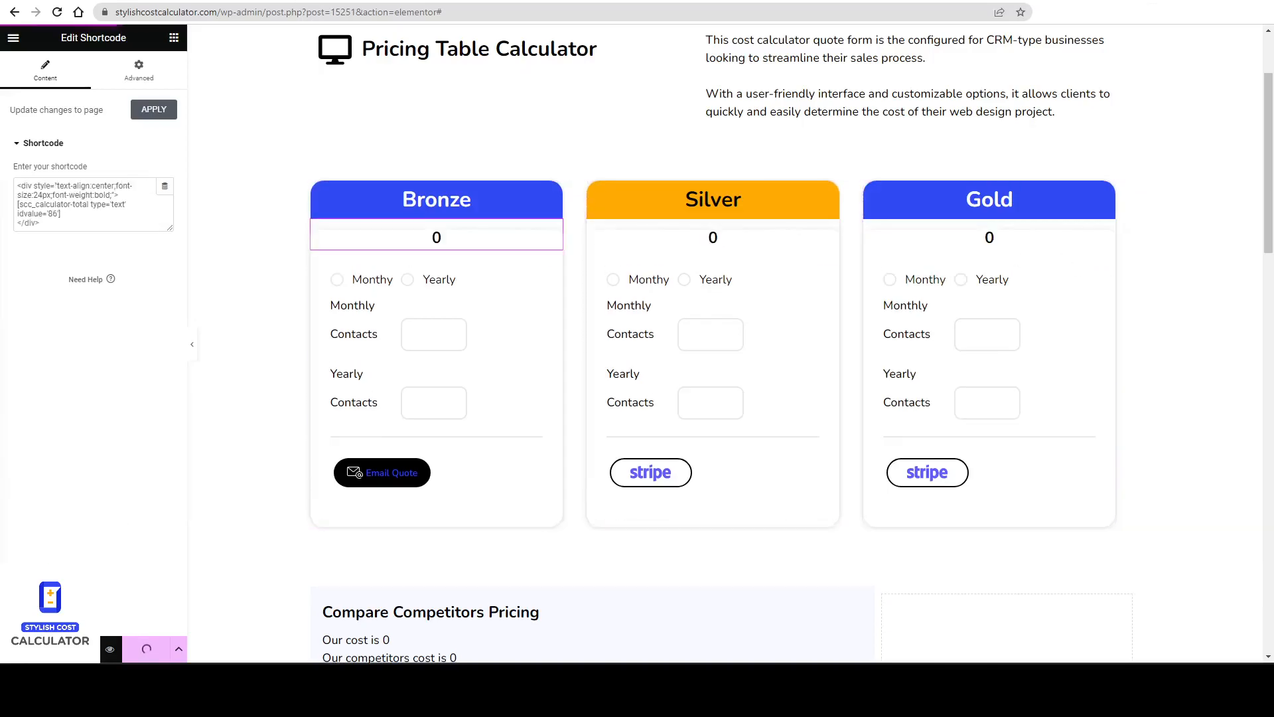
drag(118, 185, 49, 196)
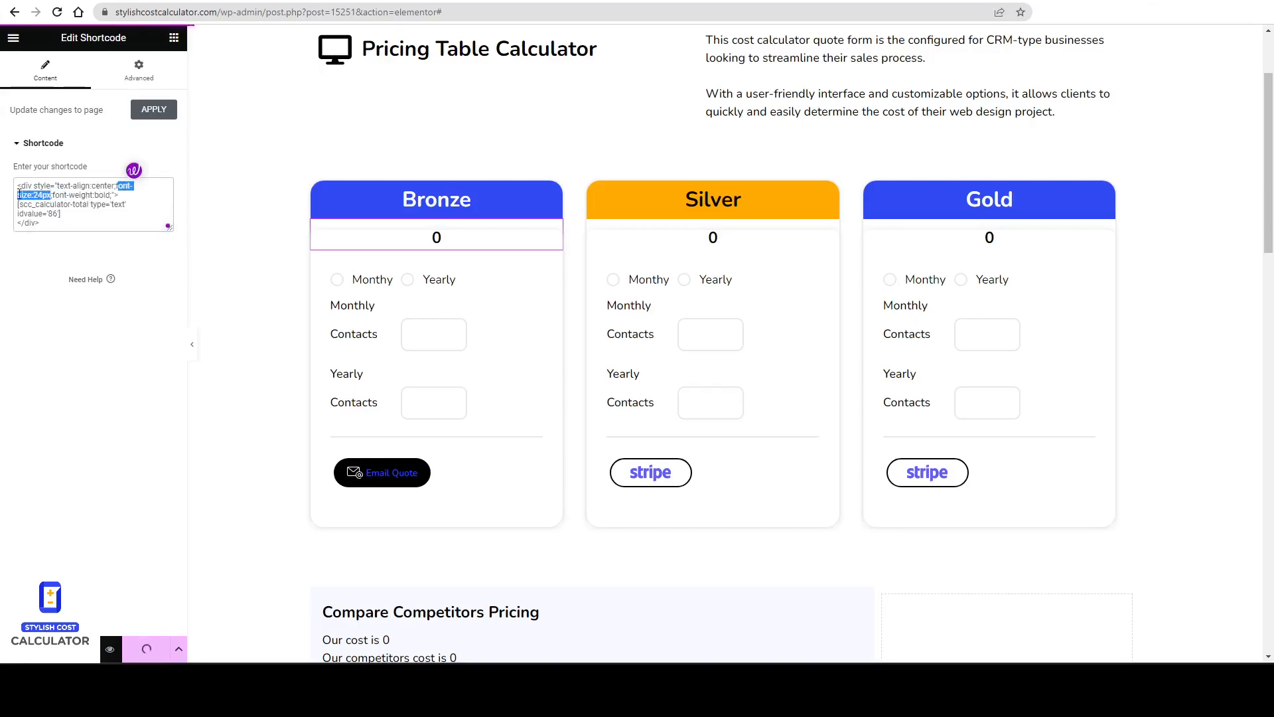
click(630, 0)
Reload the live pricing page and enter 1000 contacts in the Bronze and Silver calculators to test their totals.
right_click(526, 154)
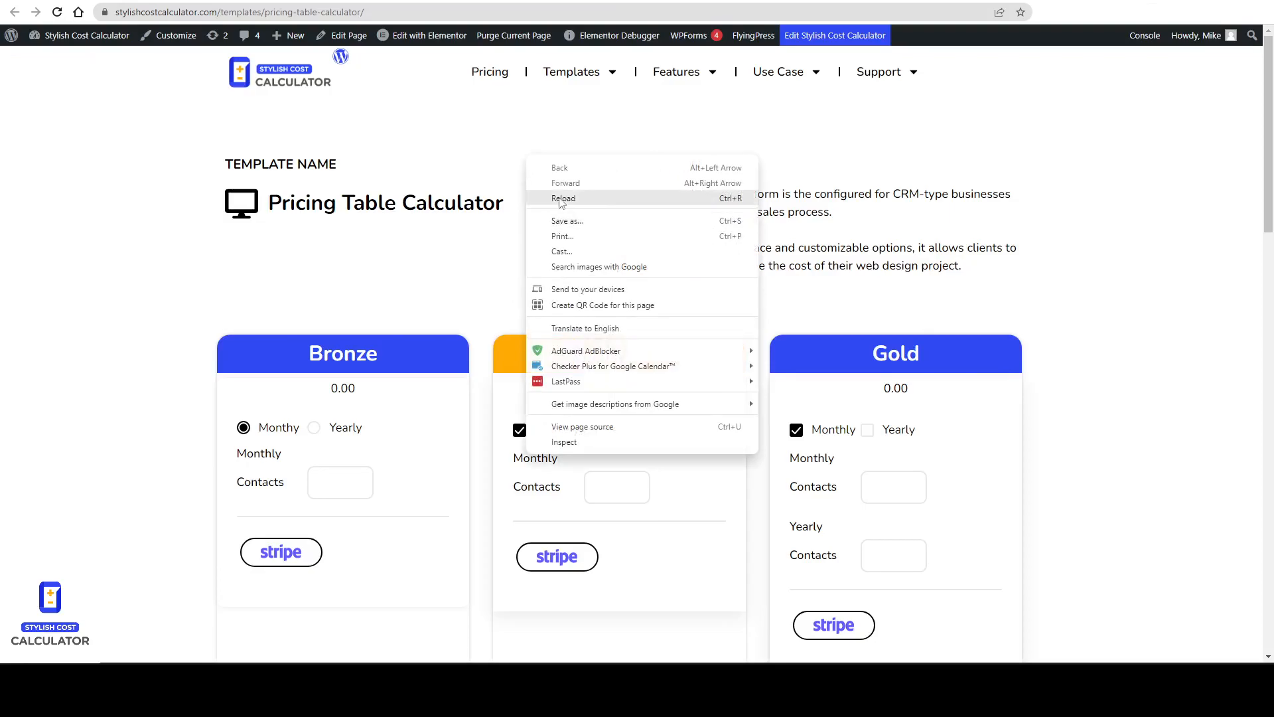
click(562, 199)
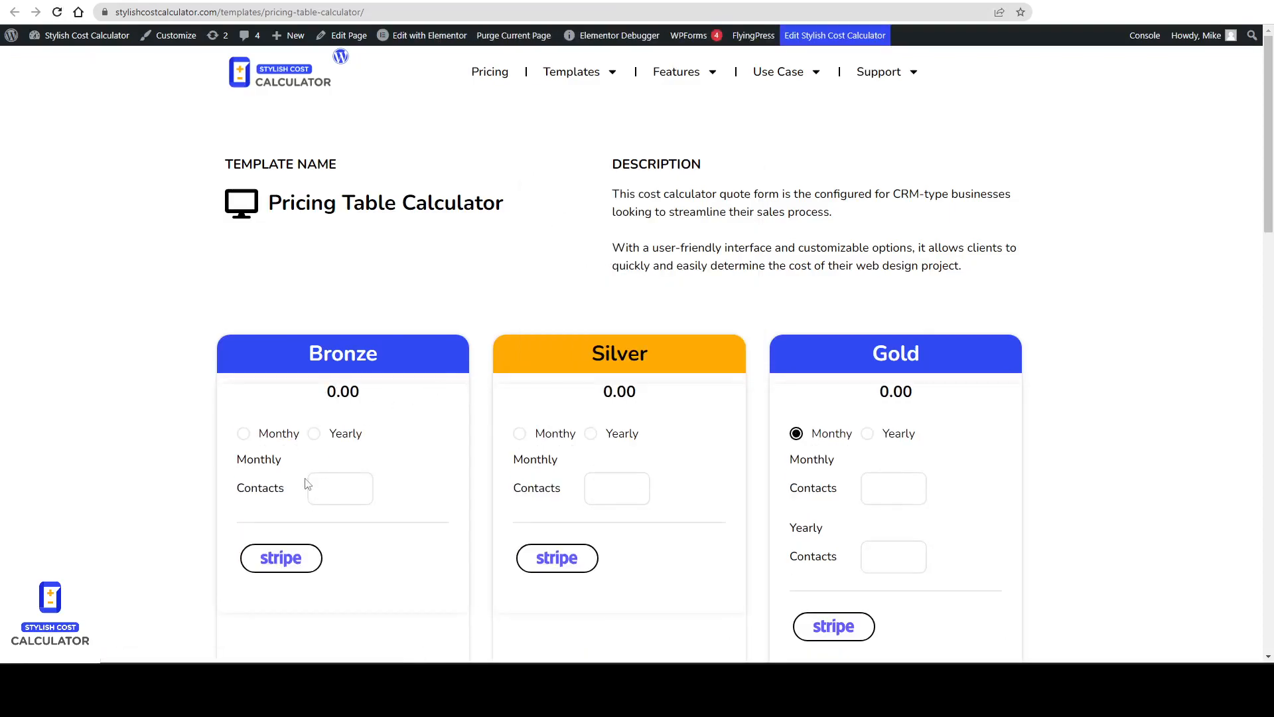
text(1000)
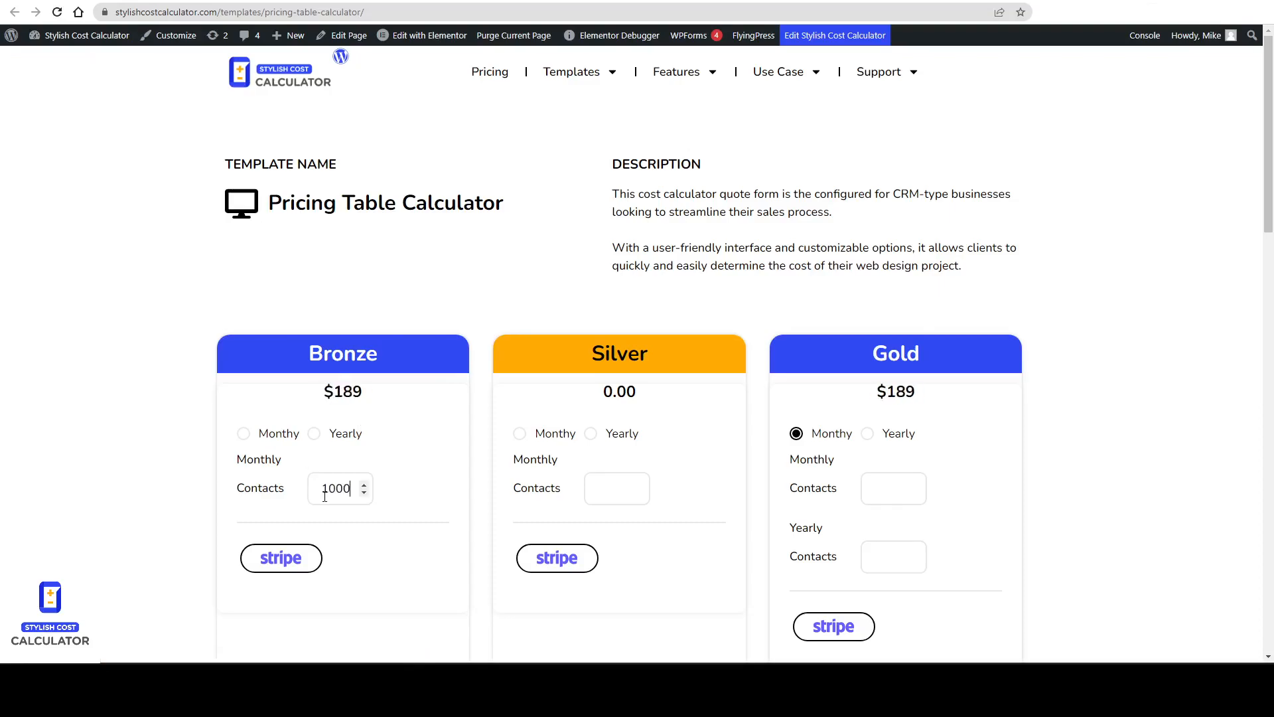
text(1000)
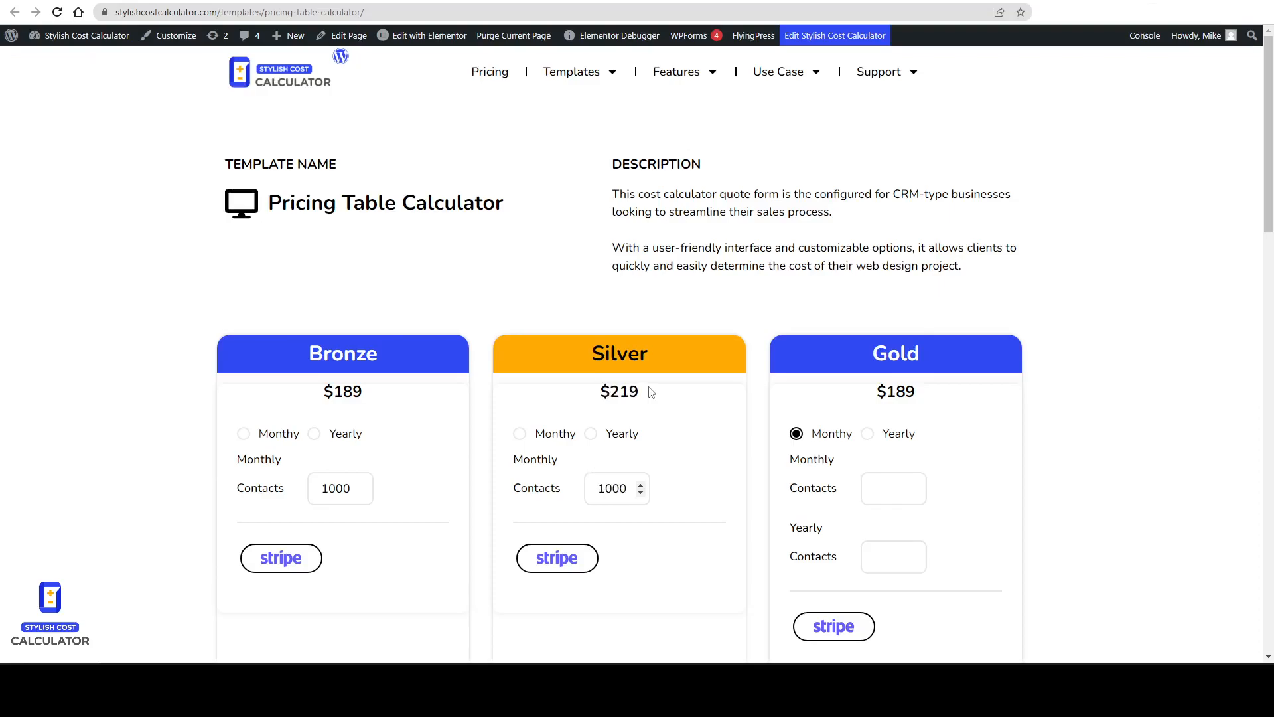
scroll(643, 386, down, 1)
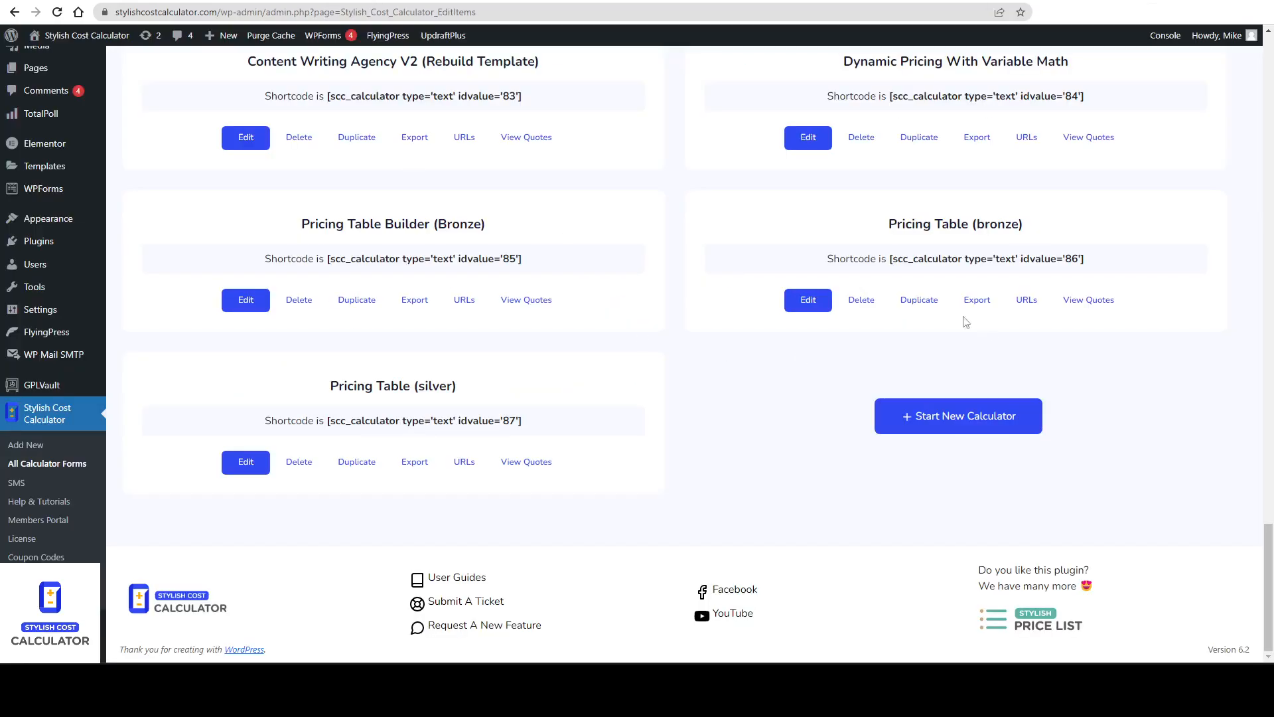
Open the bronze calculator's settings, turn off Add Container BG Shadow, and save.
click(809, 300)
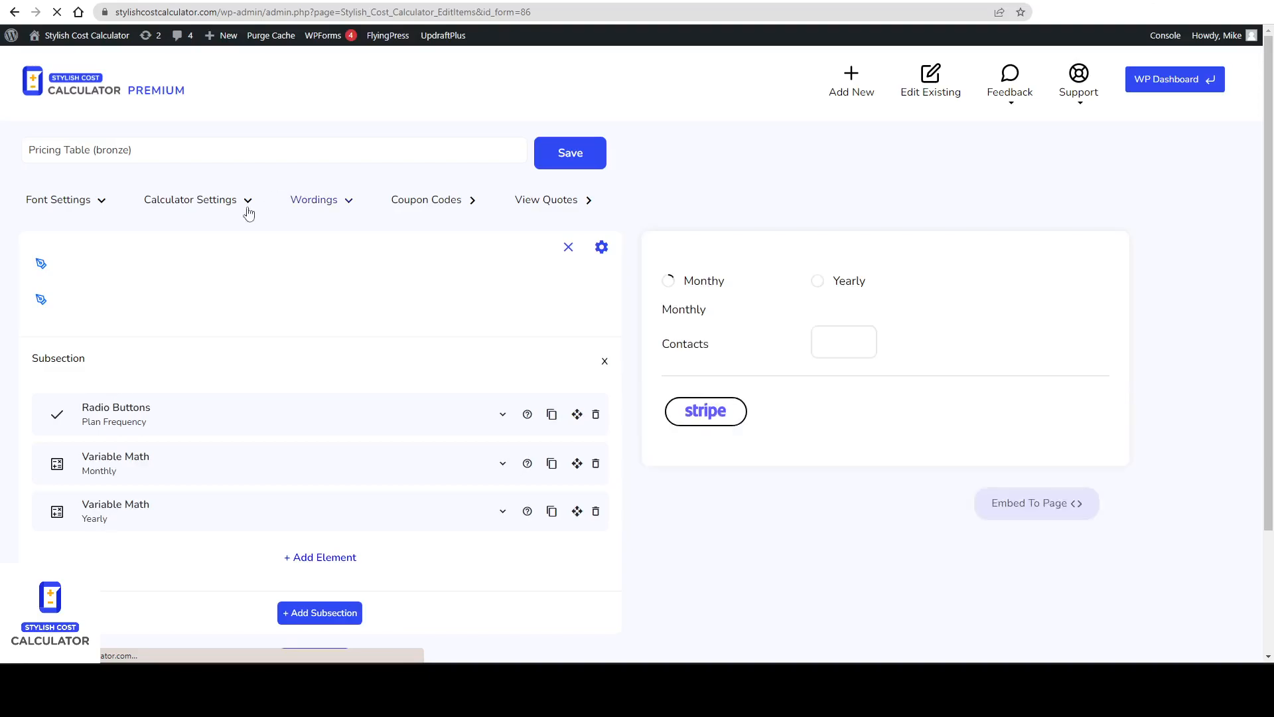
click(246, 205)
scroll(297, 347, down, 3)
click(328, 289)
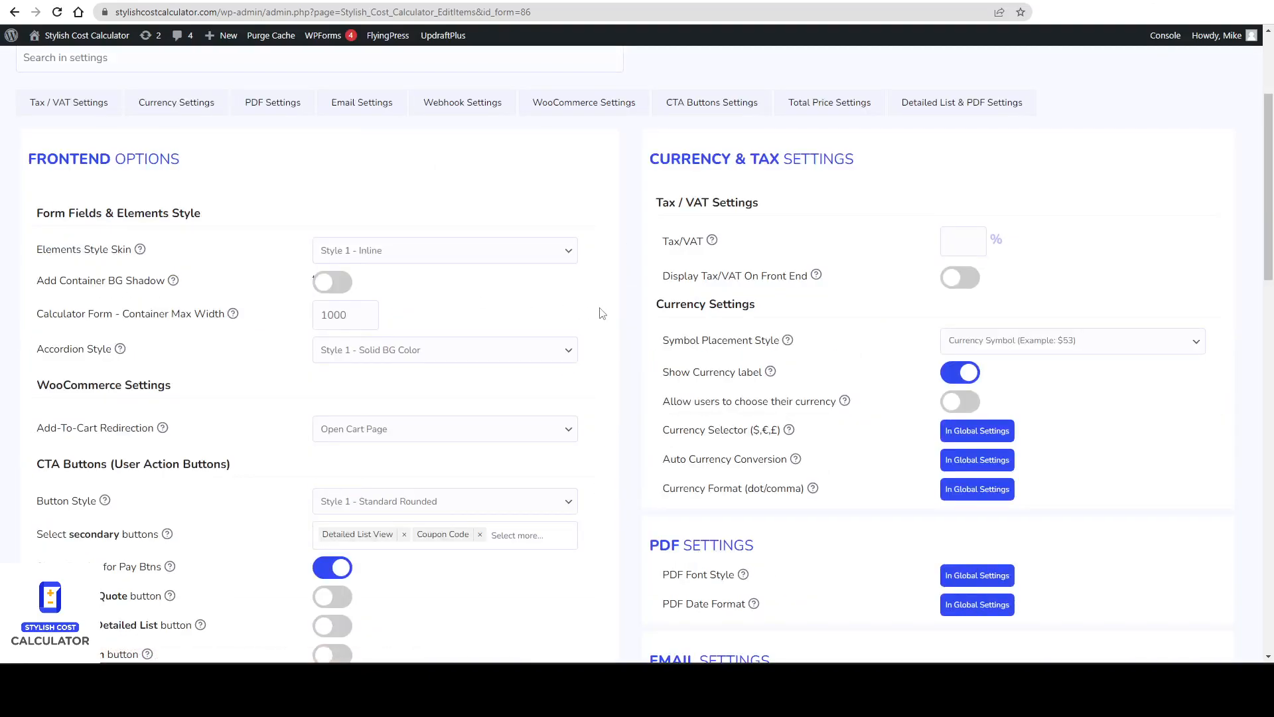
scroll(659, 311, up, 3)
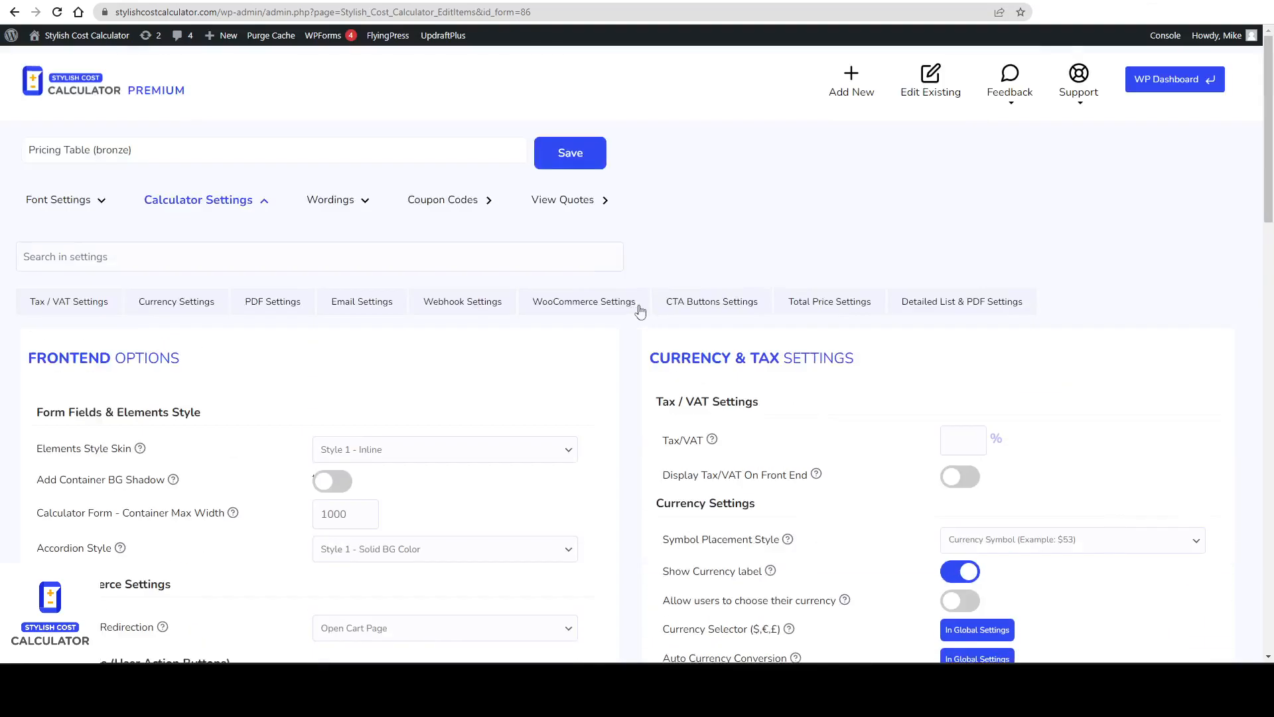
click(584, 158)
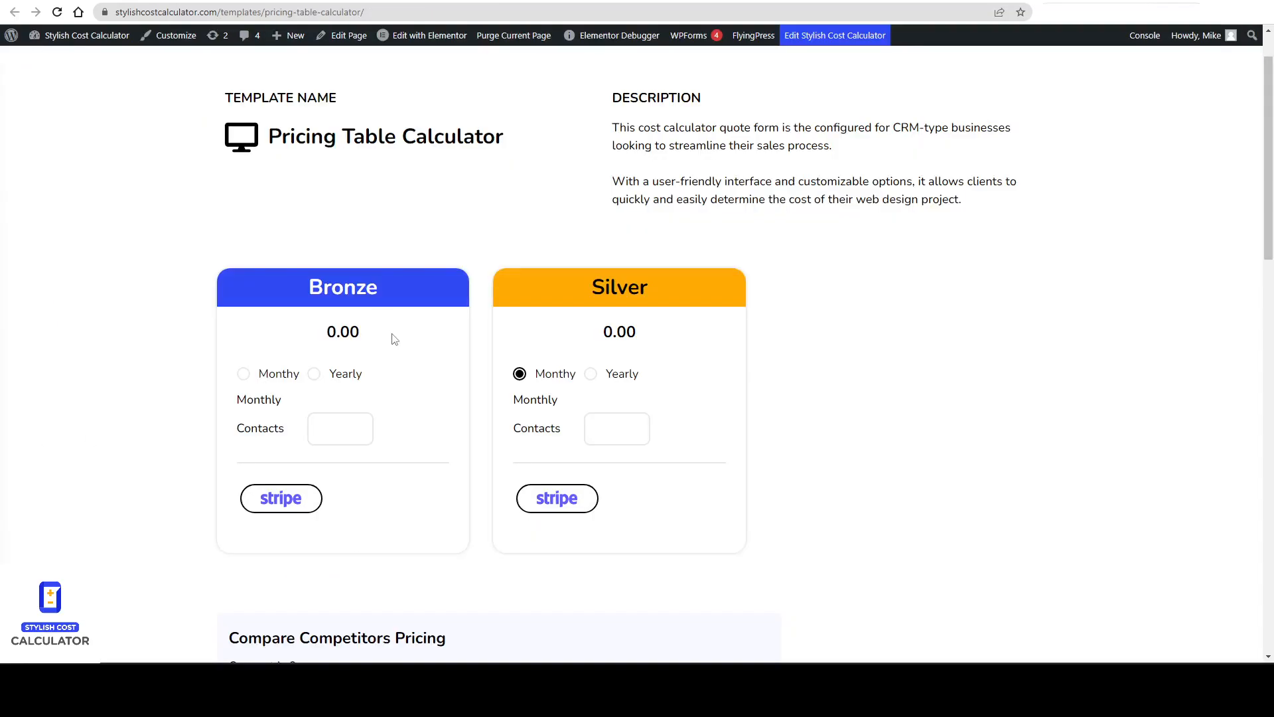
Enter 1000 contacts in the Bronze calculator on the live page and inspect its Monthly label element.
text(1000)
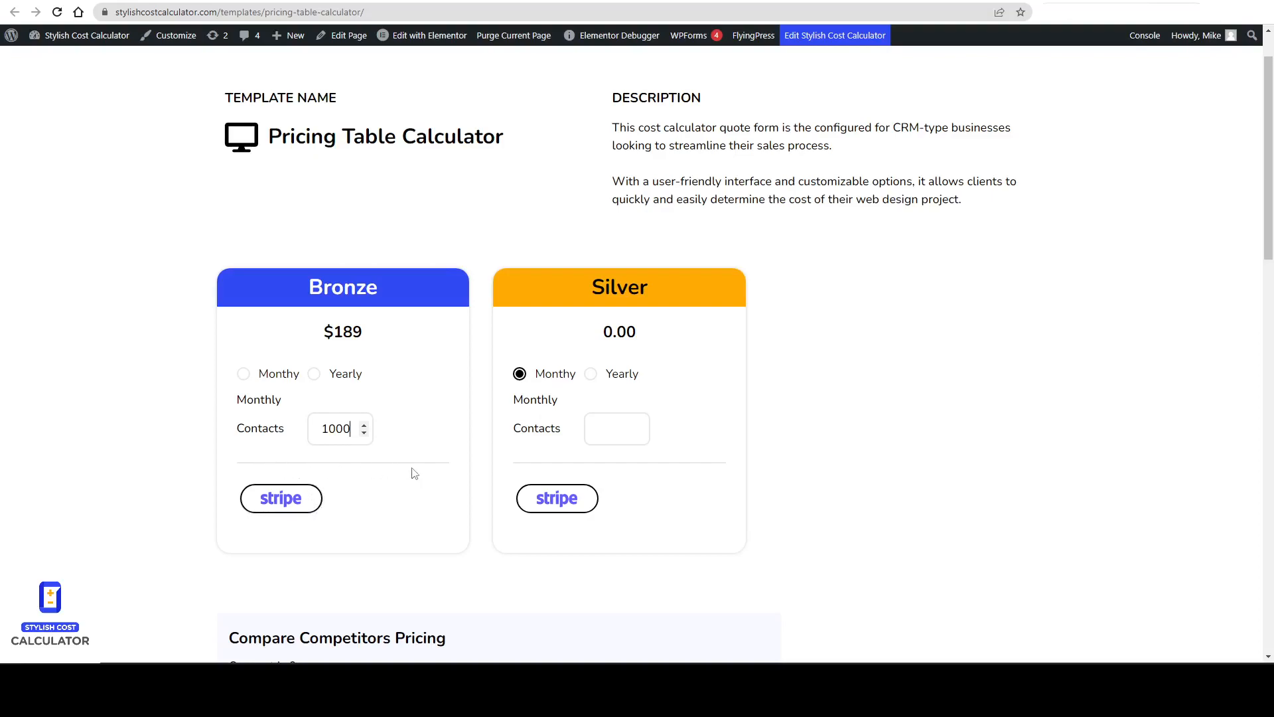
double_click(268, 400)
right_click(269, 401)
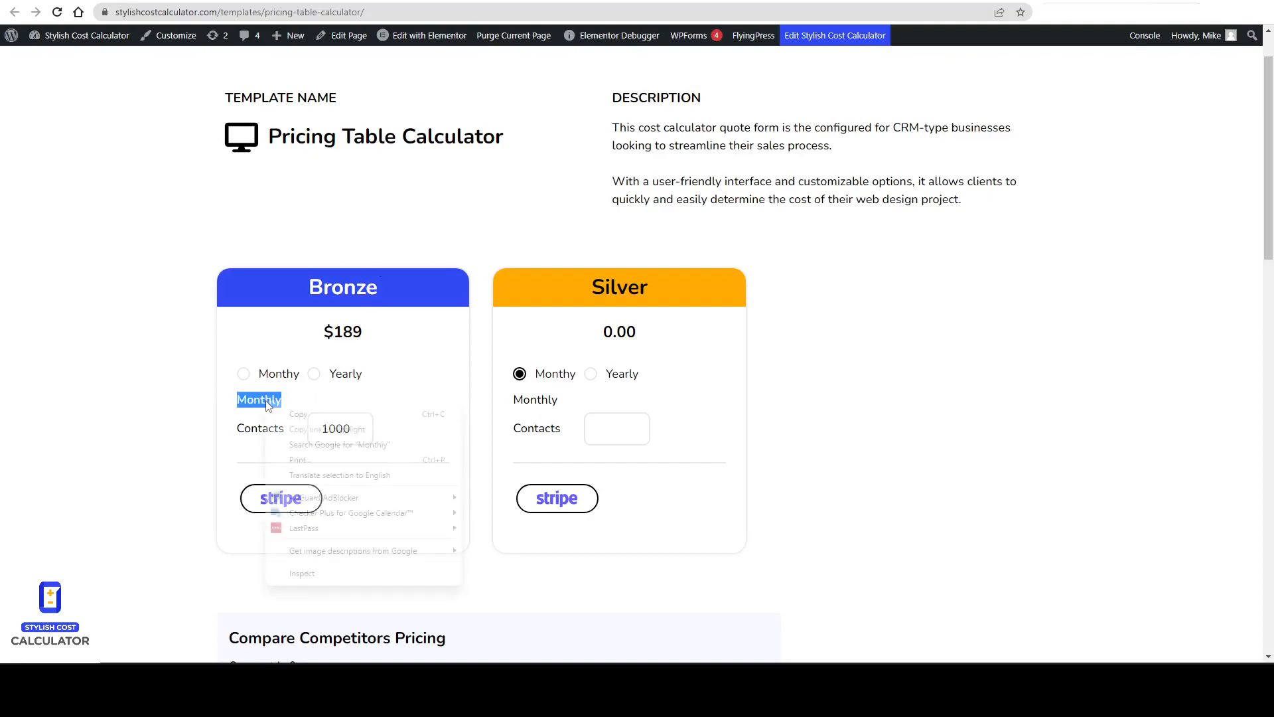
click(302, 568)
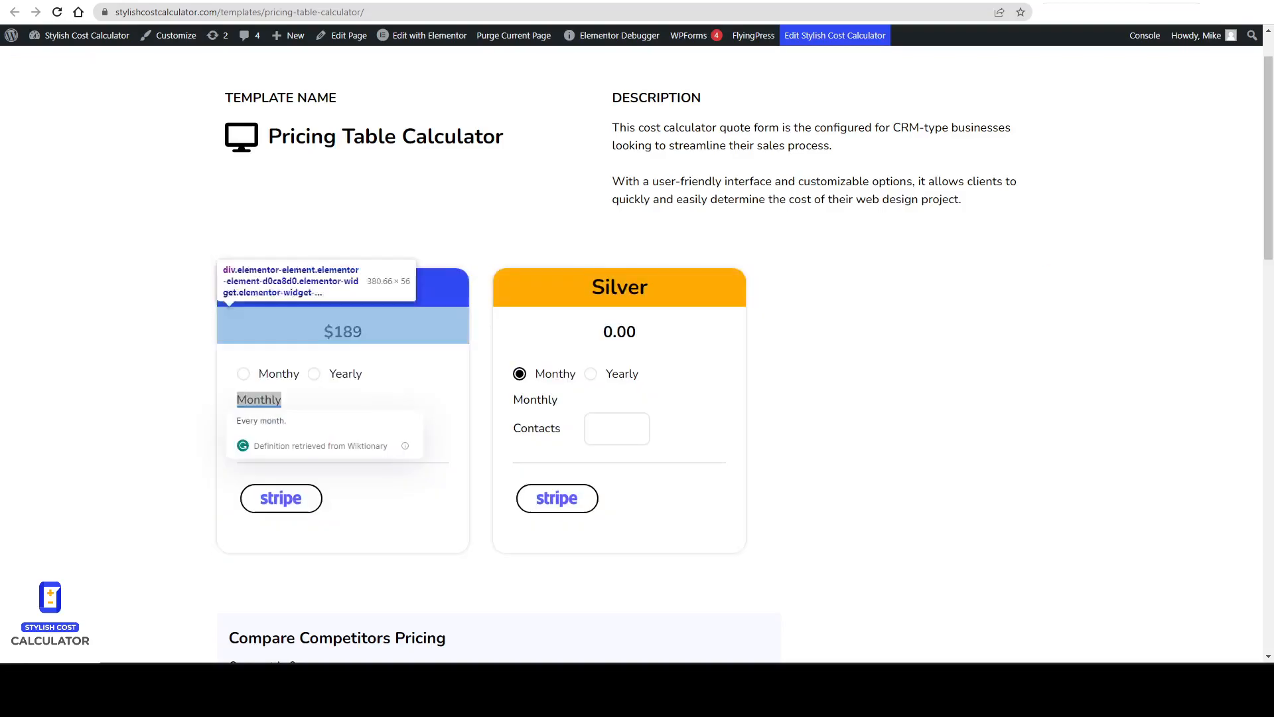
click(319, 408)
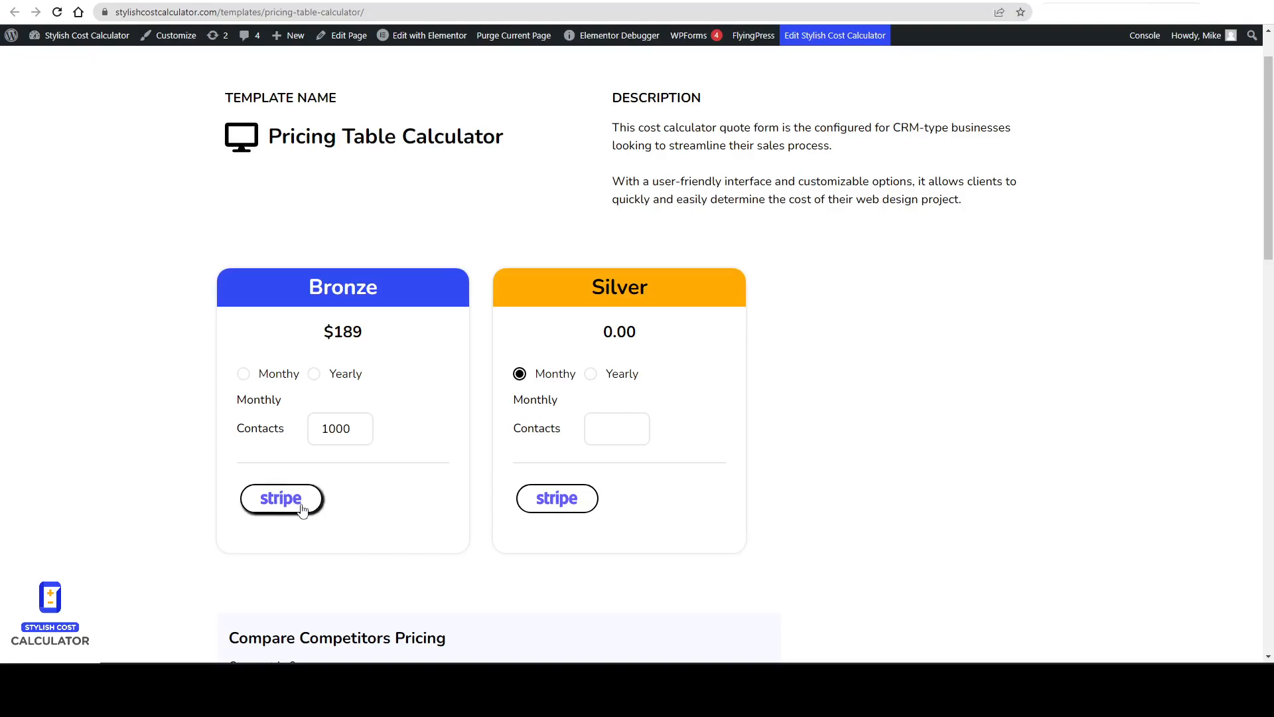
Compare the Keap and HubSpot pricing pages with the live pricing table.
click(848, 1)
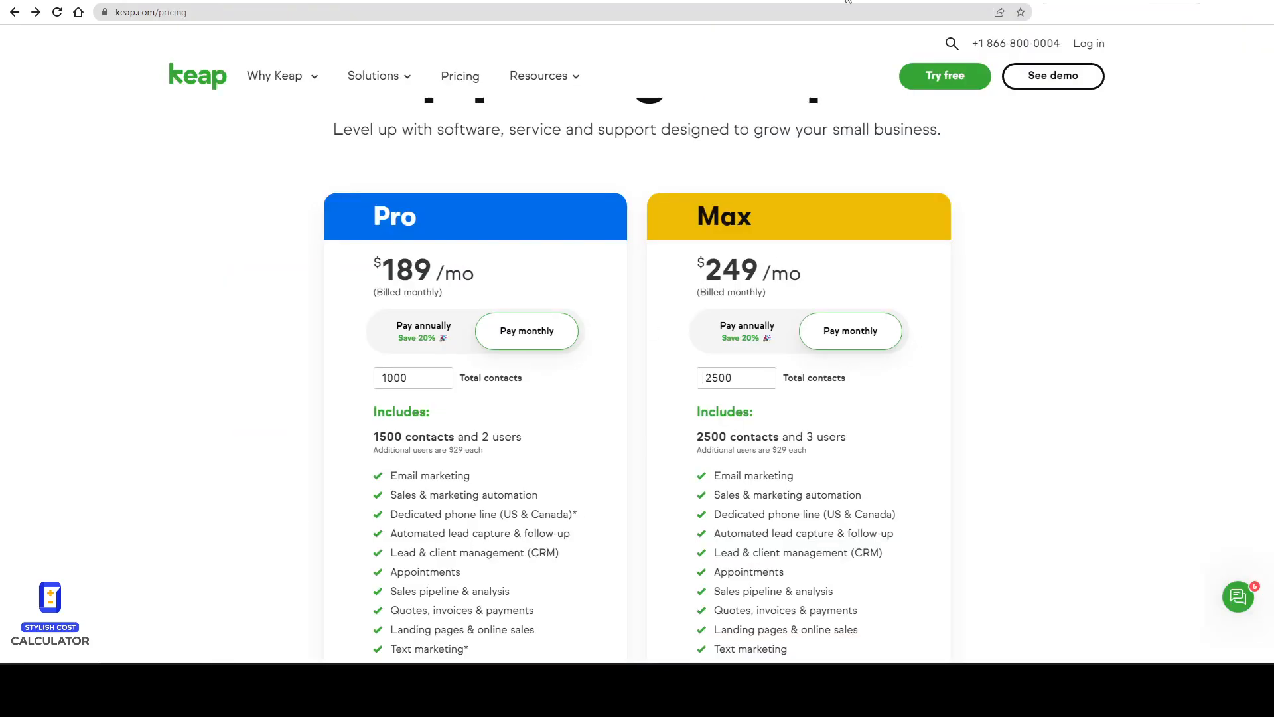
click(853, 0)
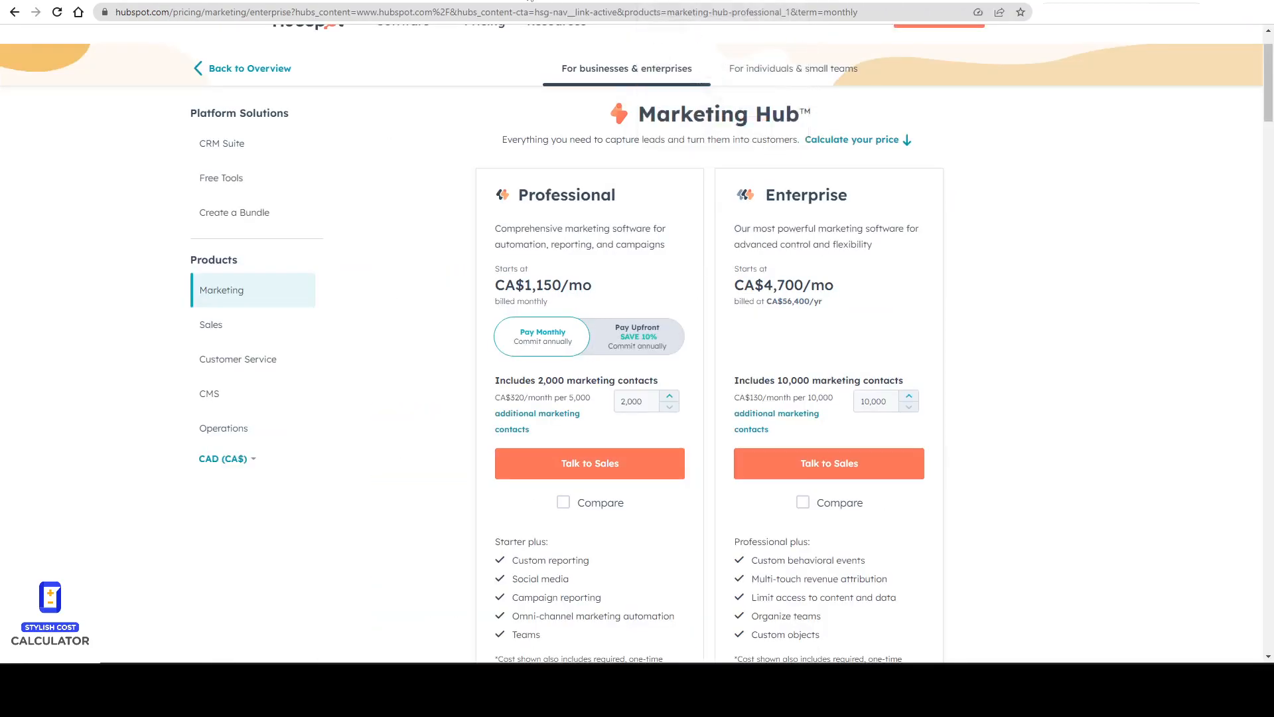
click(403, 2)
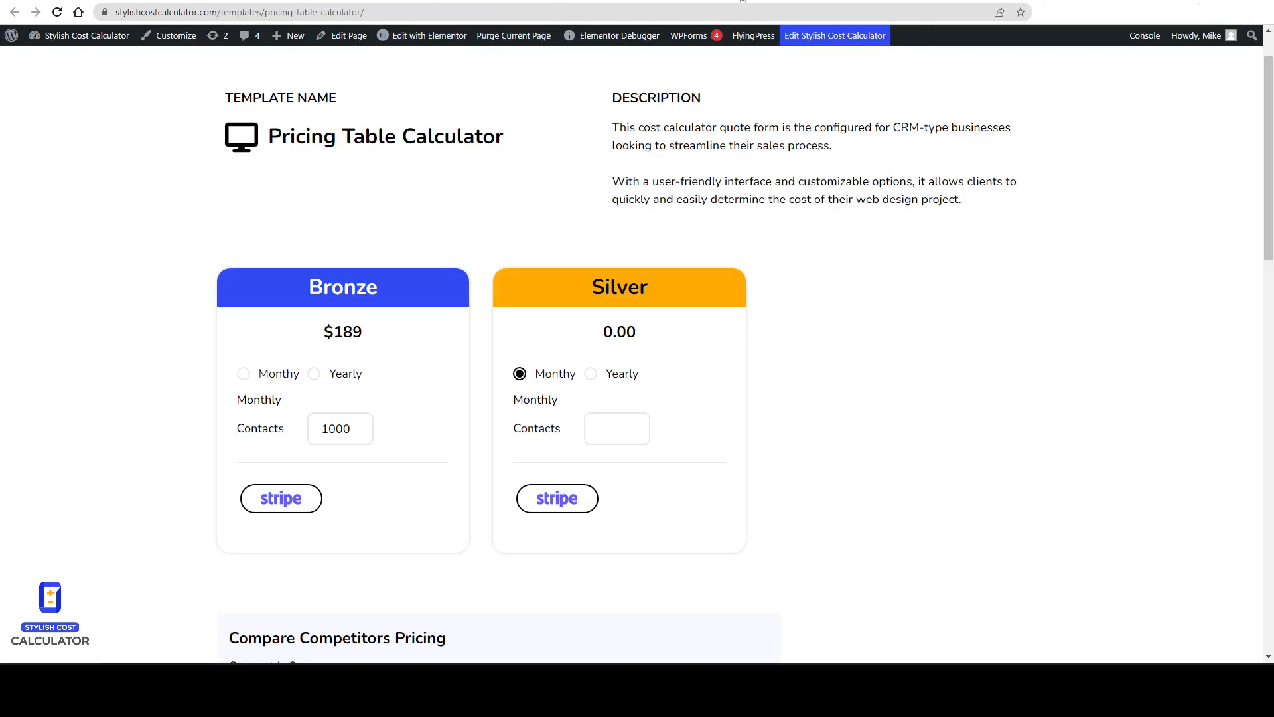
Return to the Elementor editor and review the Silver total widget's advanced layout settings.
click(861, 4)
scroll(442, 432, down, 2)
mouse_move(506, 548)
mouse_down()
mouse_move(519, 518)
mouse_move(448, 477)
mouse_move(371, 341)
mouse_move(530, 499)
mouse_move(515, 525)
mouse_up()
click(397, 356)
click(511, 1)
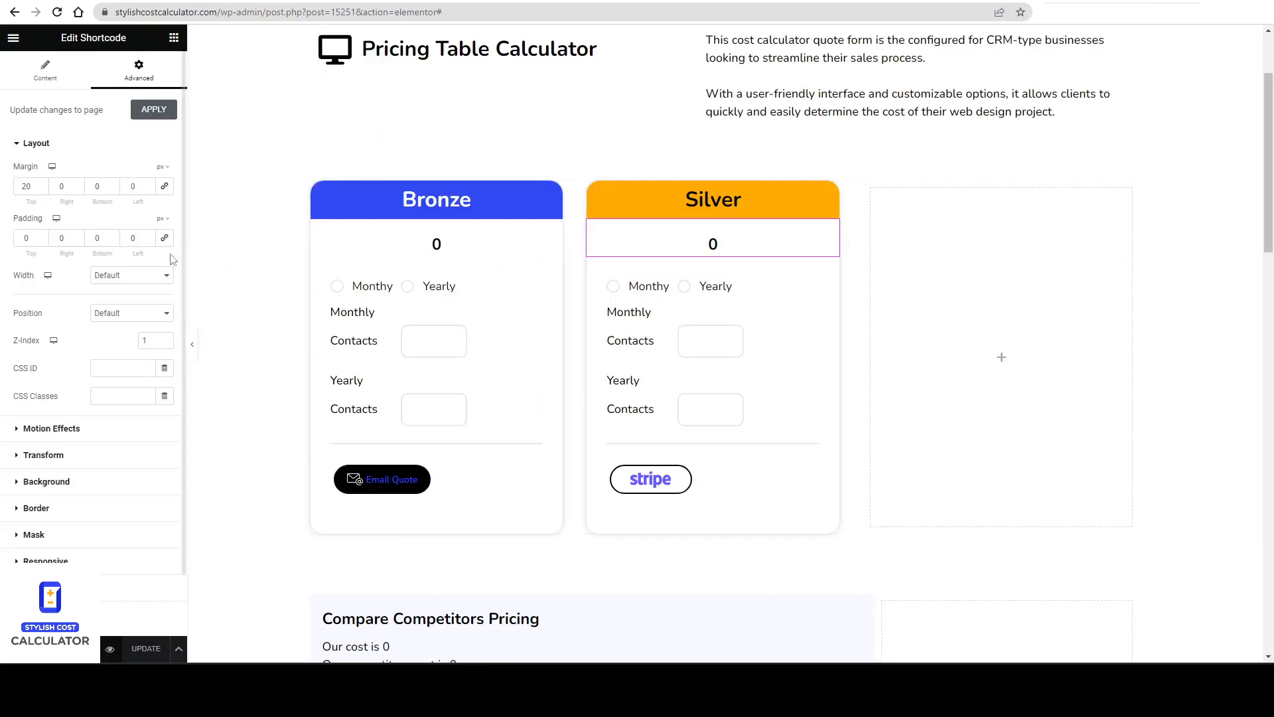
Add an Icon List widget below the Bronze calculator.
click(173, 38)
click(73, 95)
text(list)
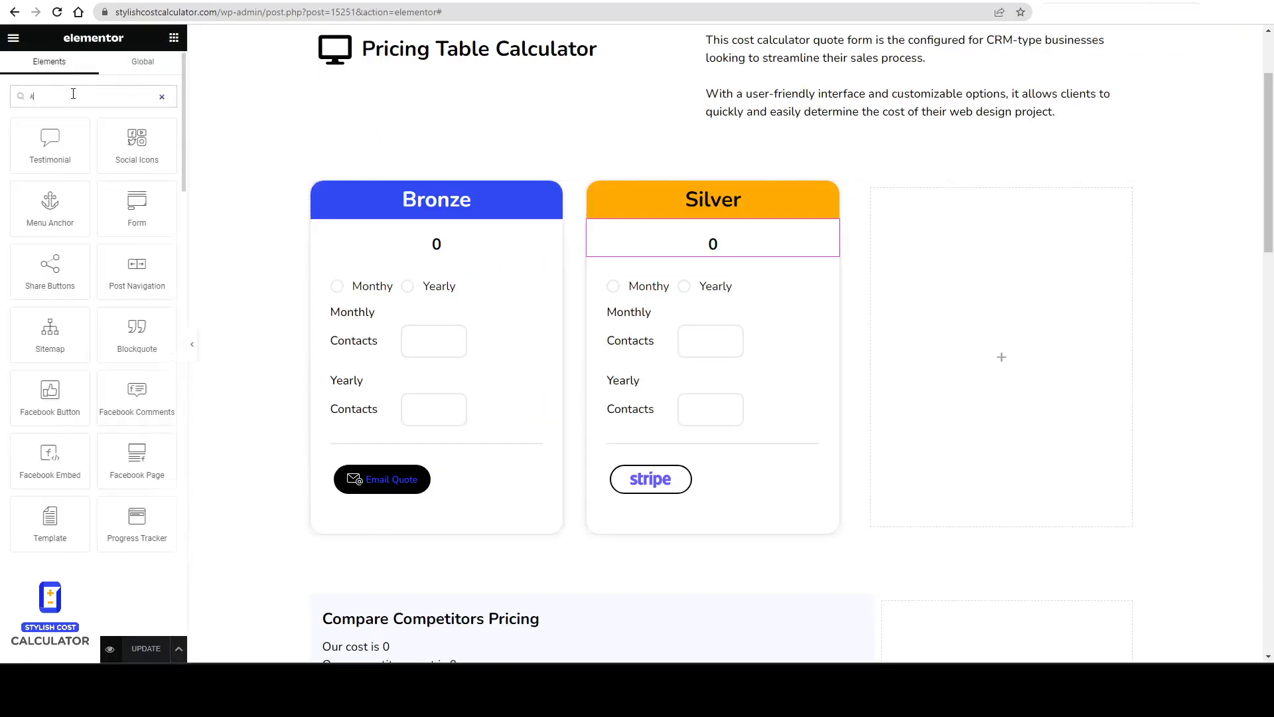
drag(69, 135, 428, 438)
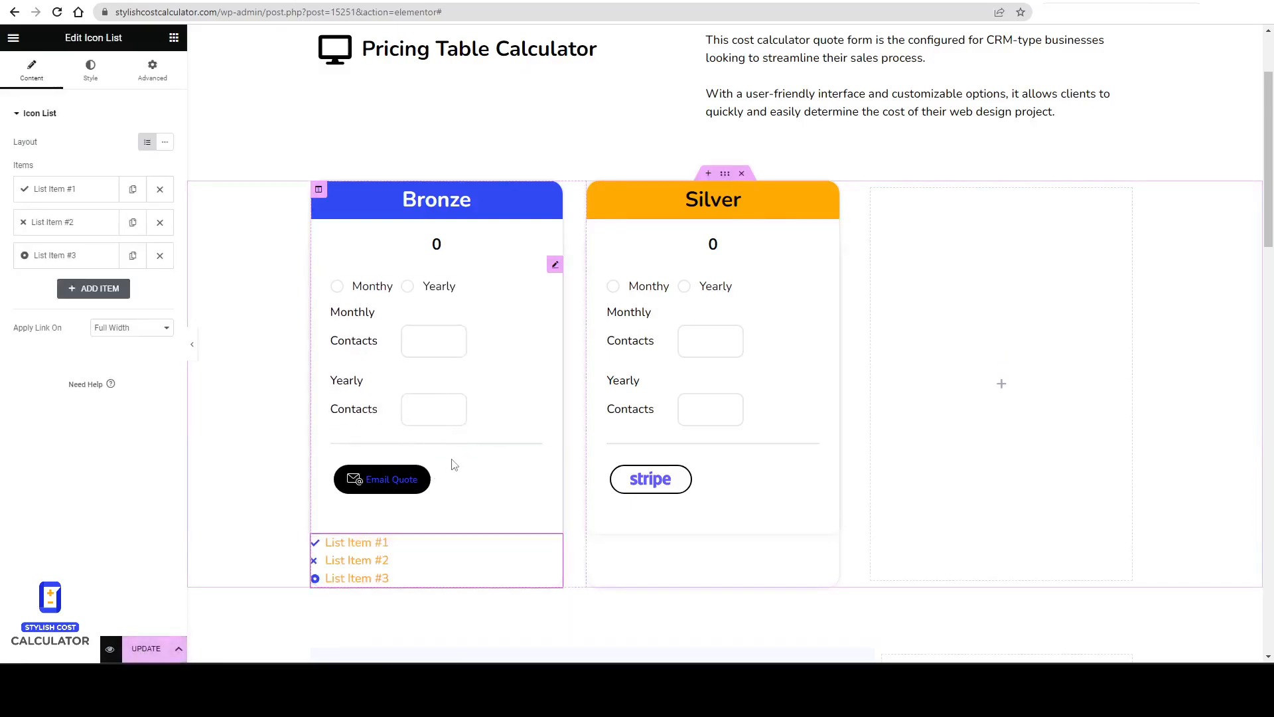
Set the icon list's padding to 11 px on all sides and delete the icon list widget.
scroll(455, 463, down, 2)
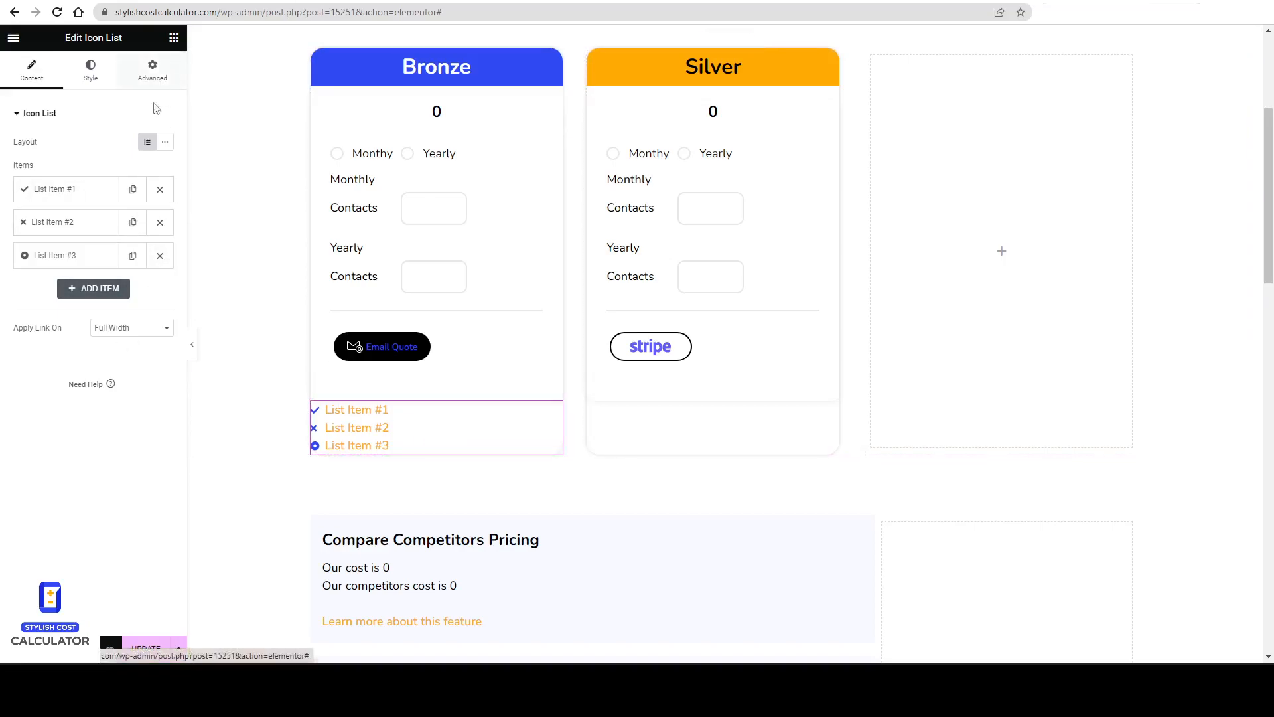
click(154, 72)
click(41, 205)
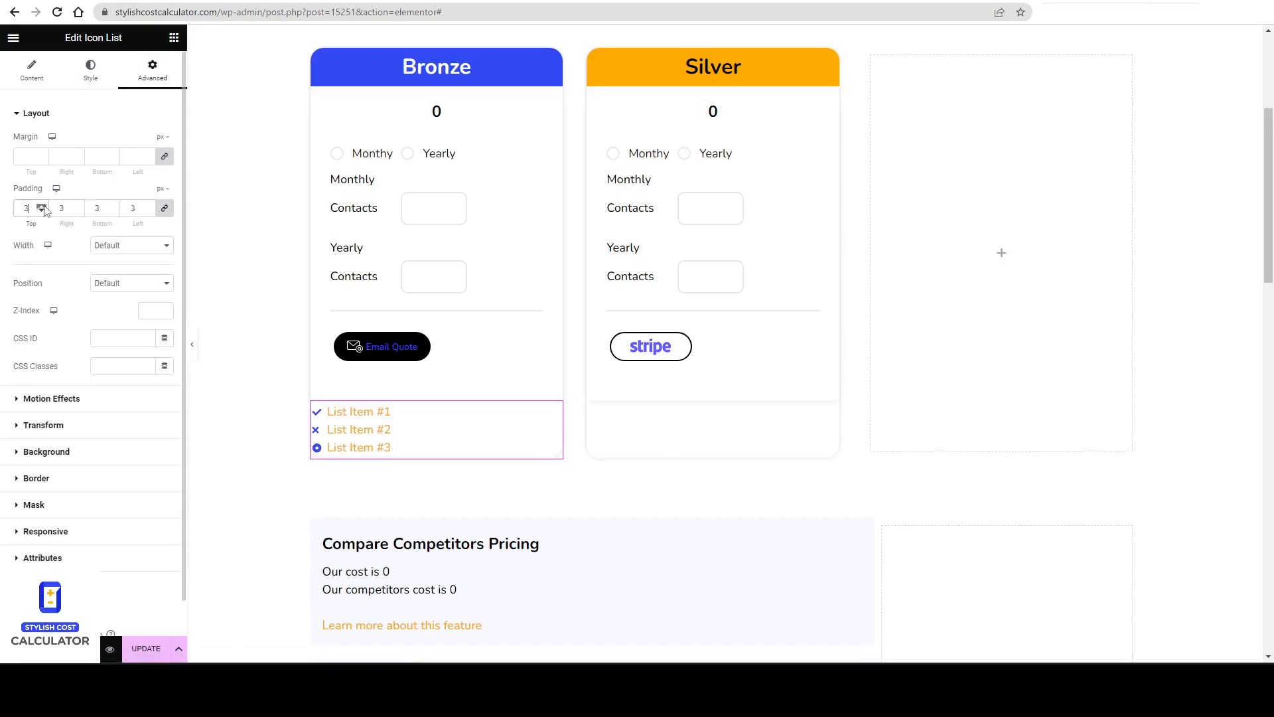
click(42, 207)
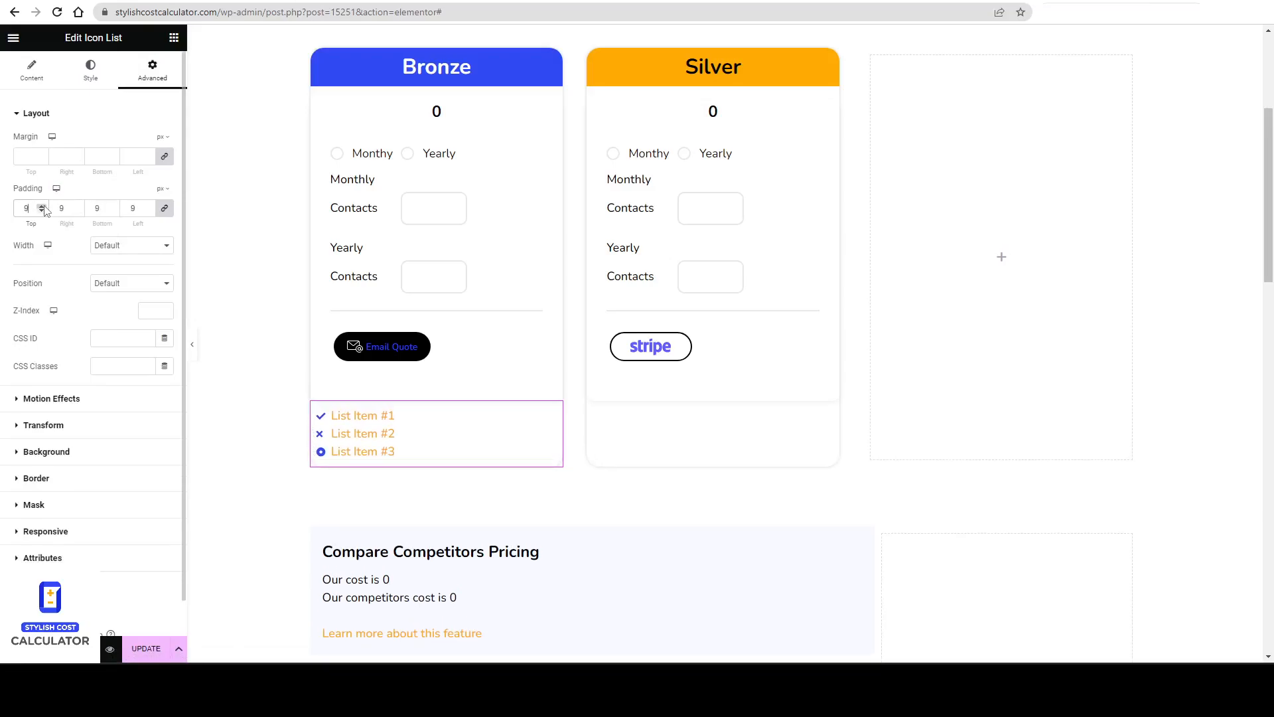
click(42, 206)
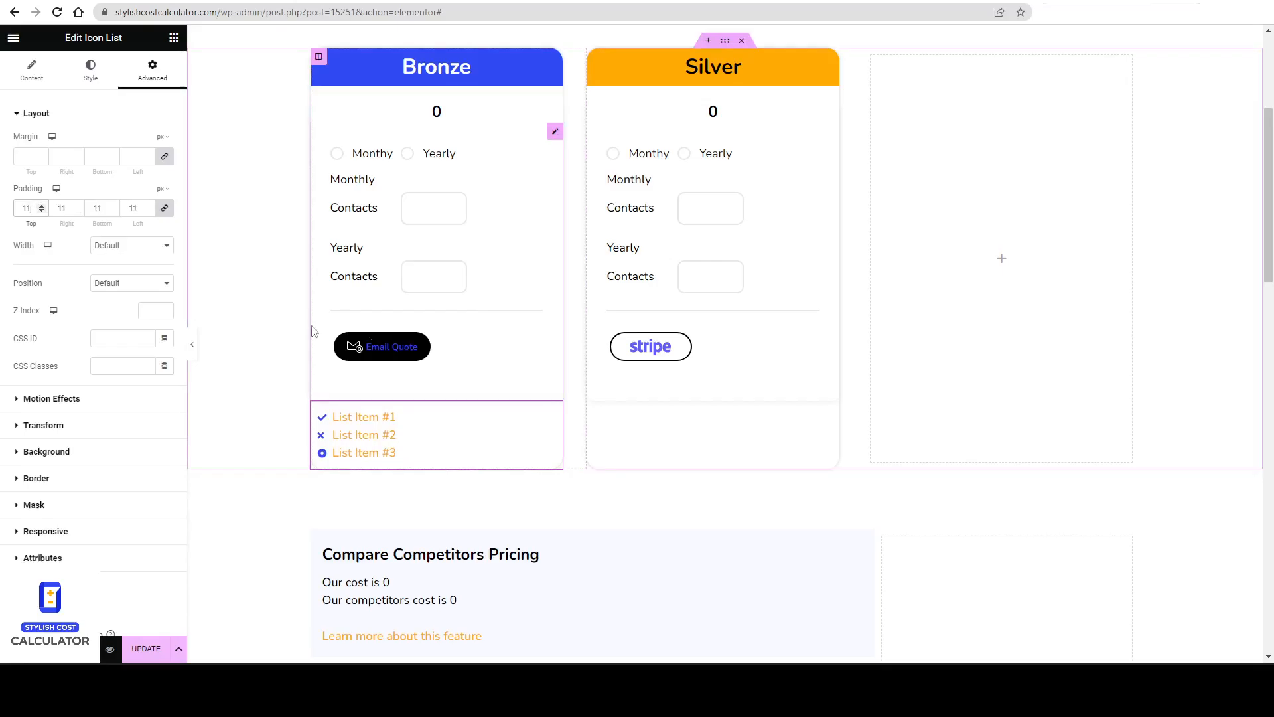
right_click(494, 418)
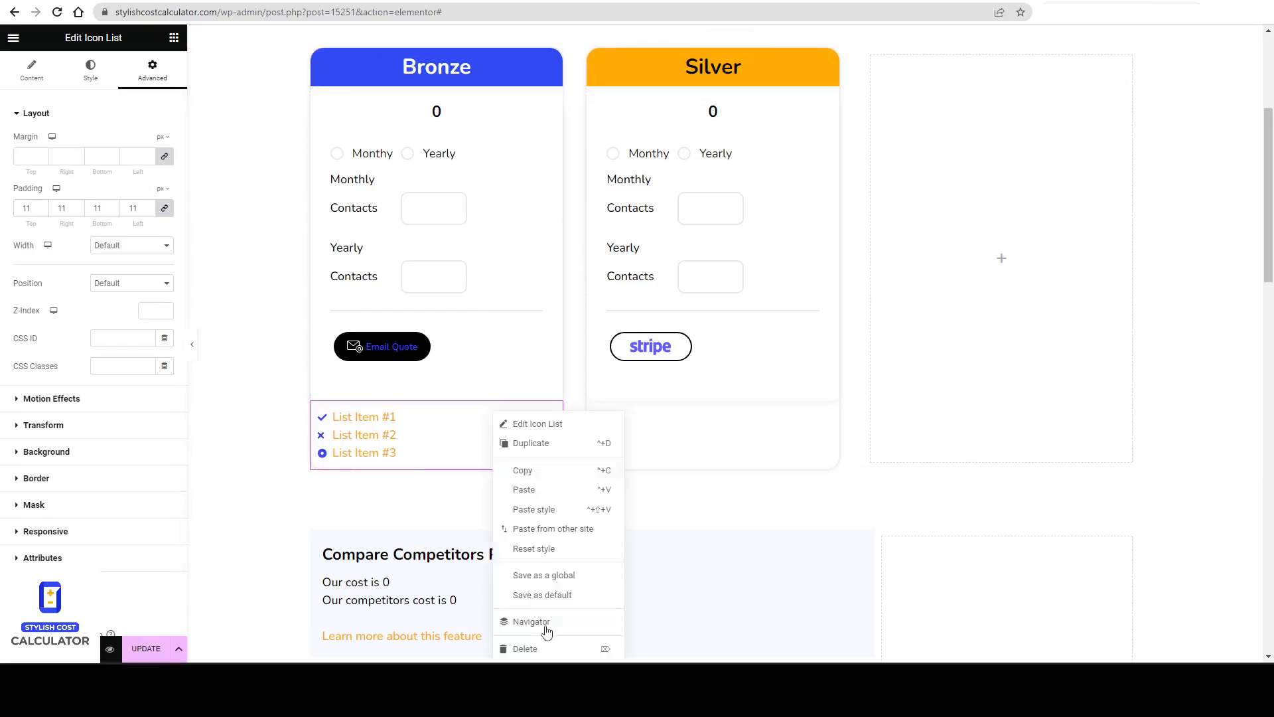
click(548, 648)
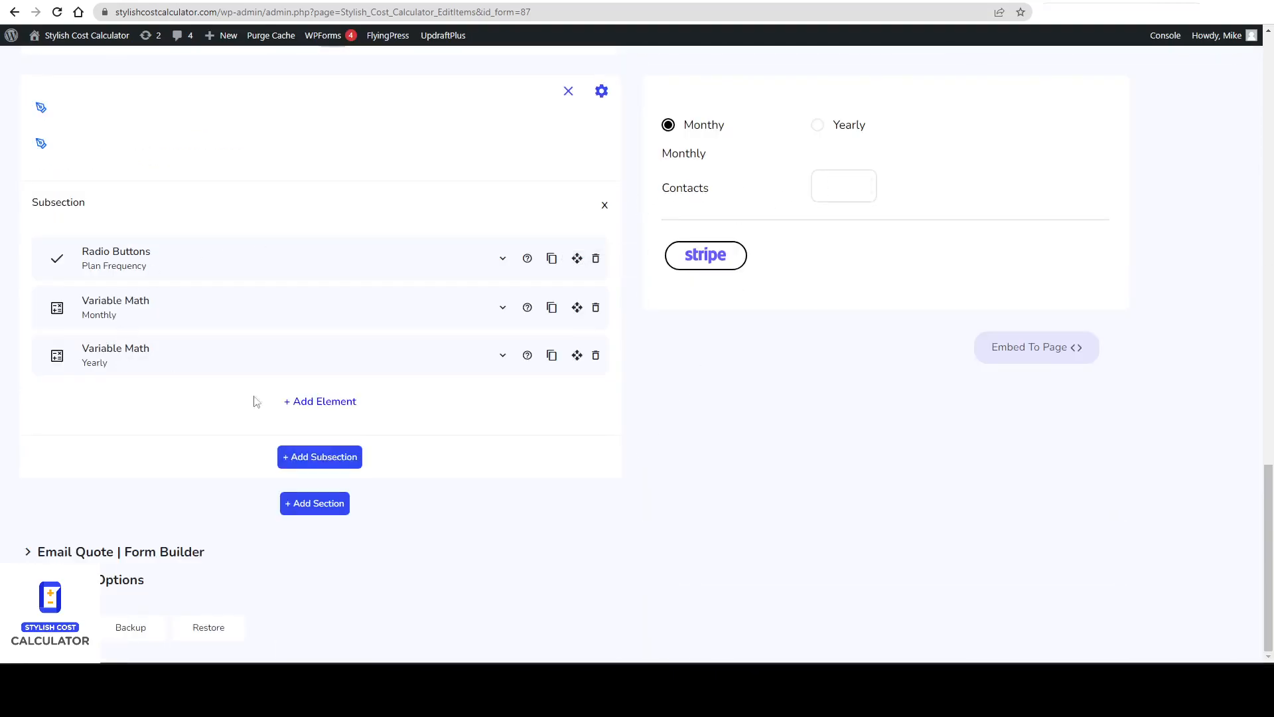
Add a Text/HTML Field element to the Silver calculator's subsection.
click(321, 402)
scroll(232, 396, down, 1)
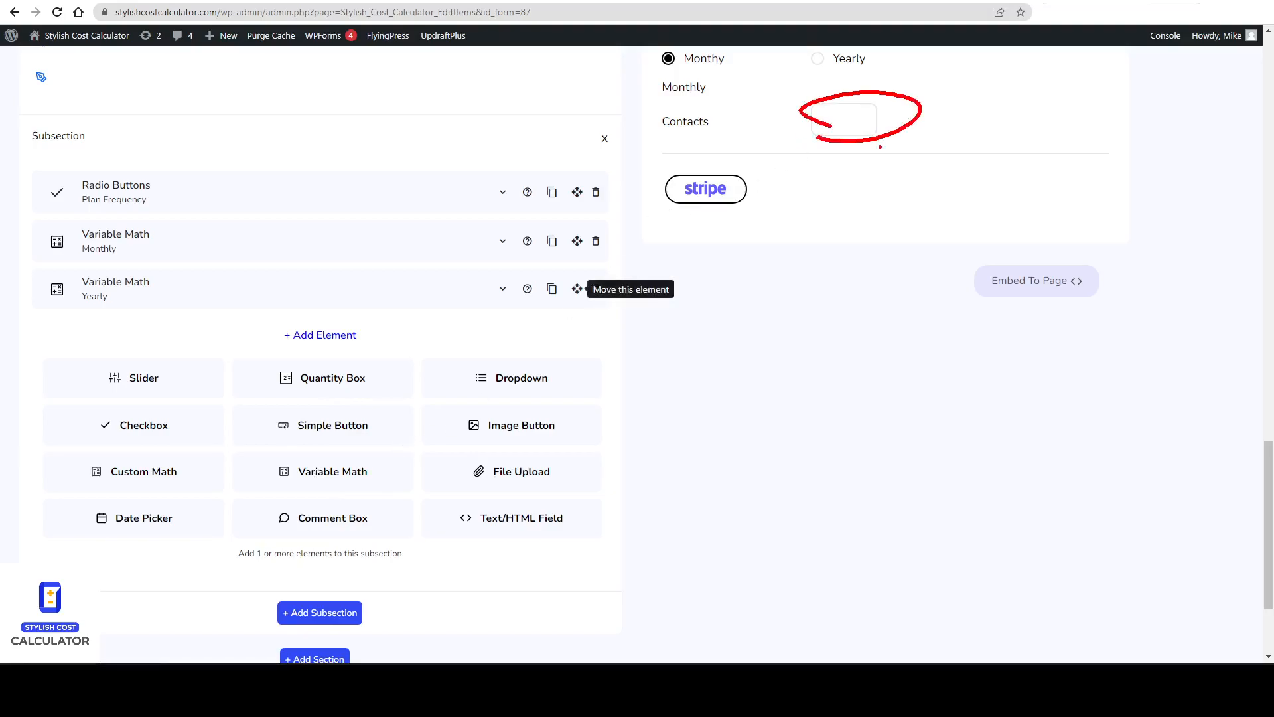
click(171, 299)
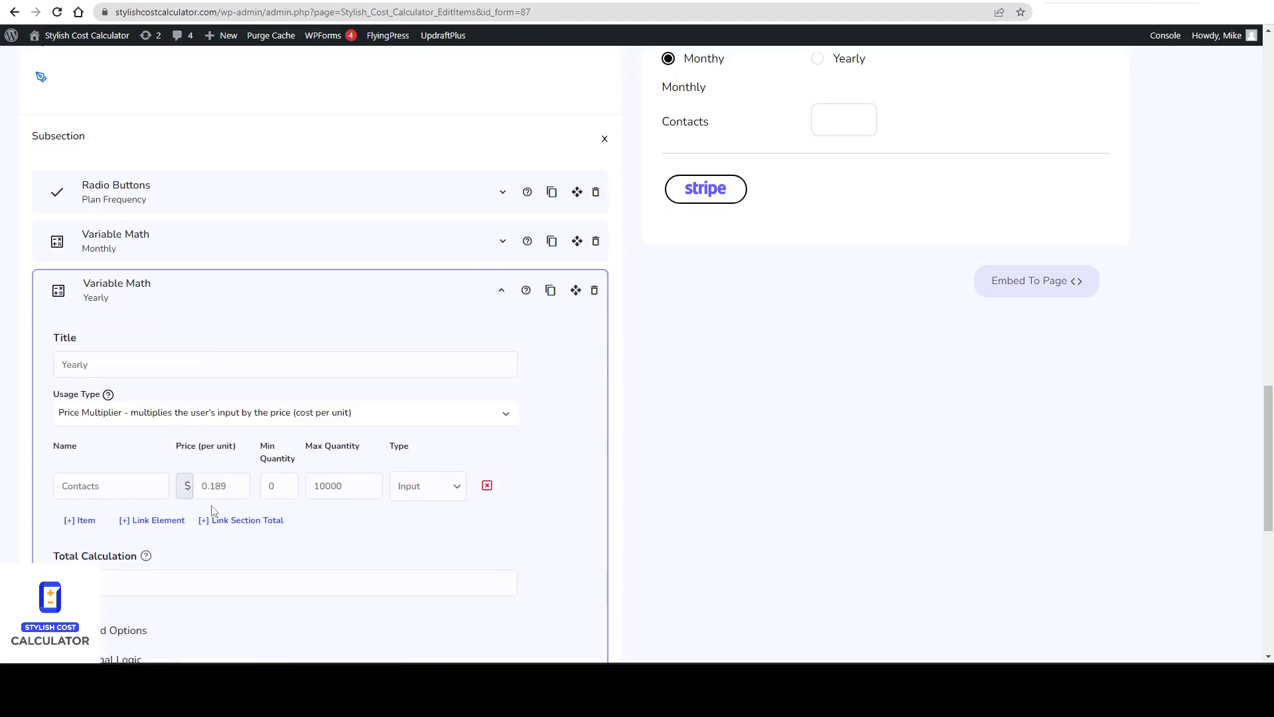
scroll(121, 504, down, 1)
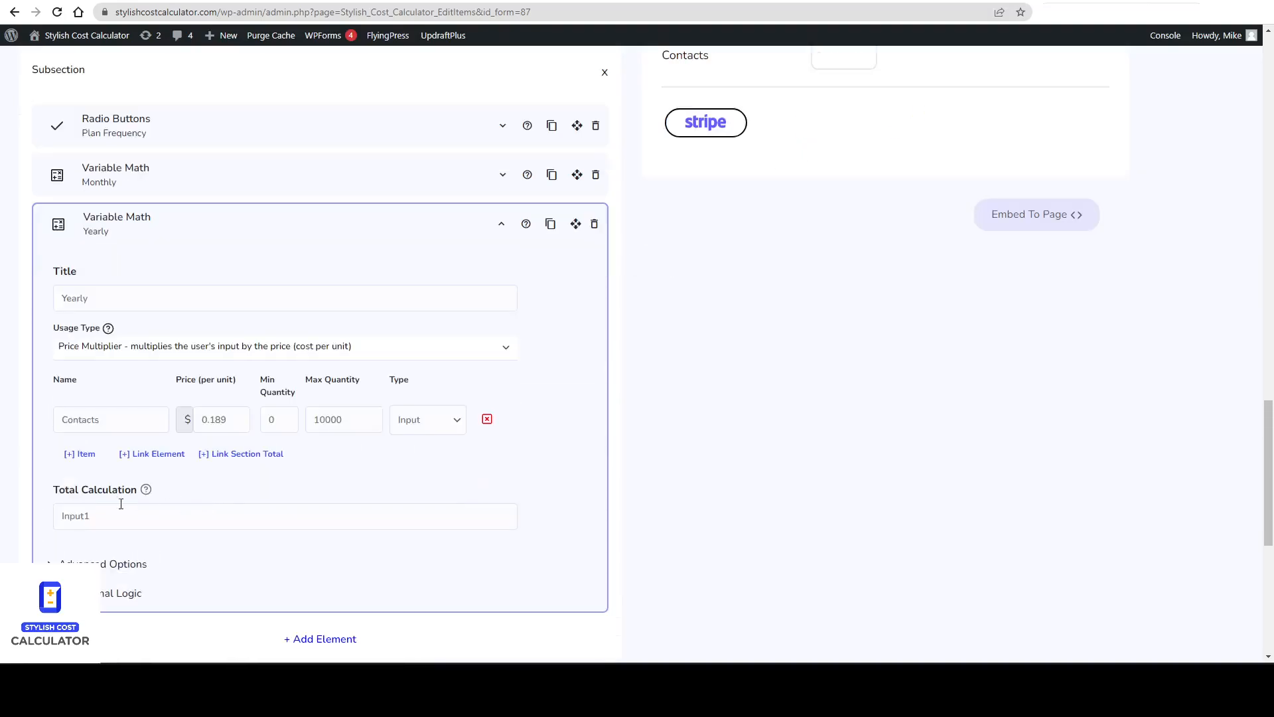
click(213, 237)
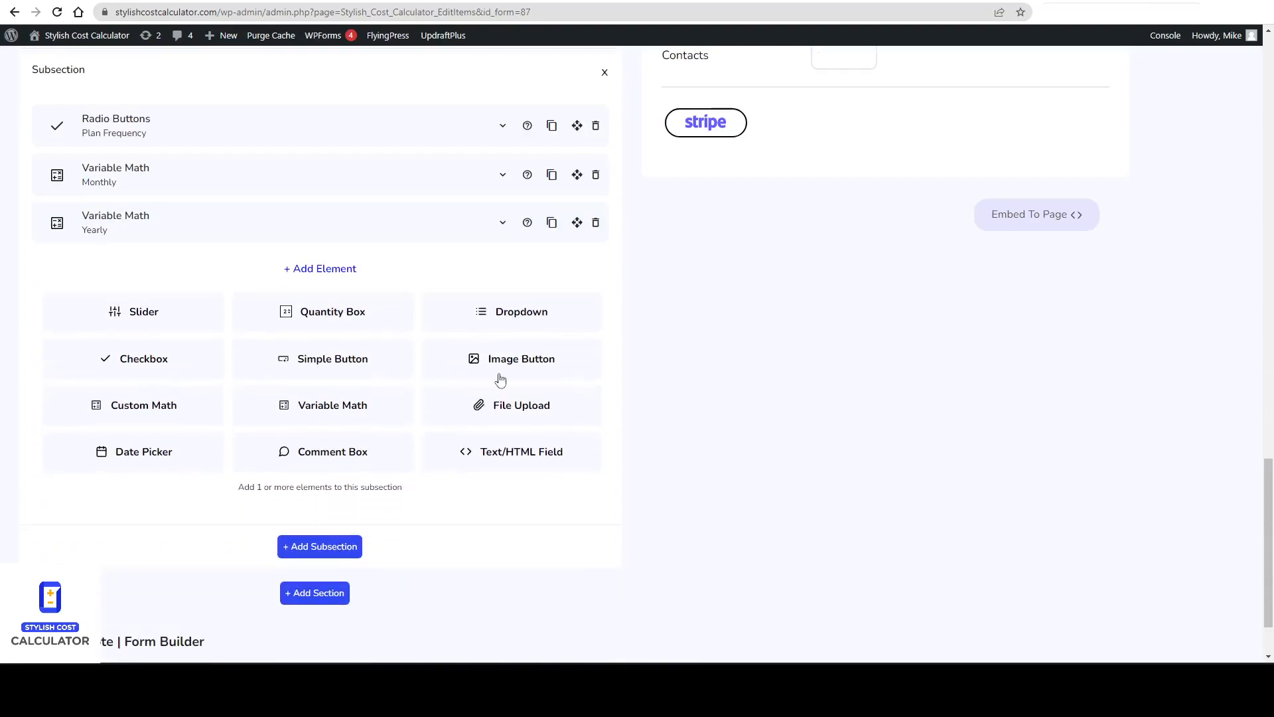
click(503, 461)
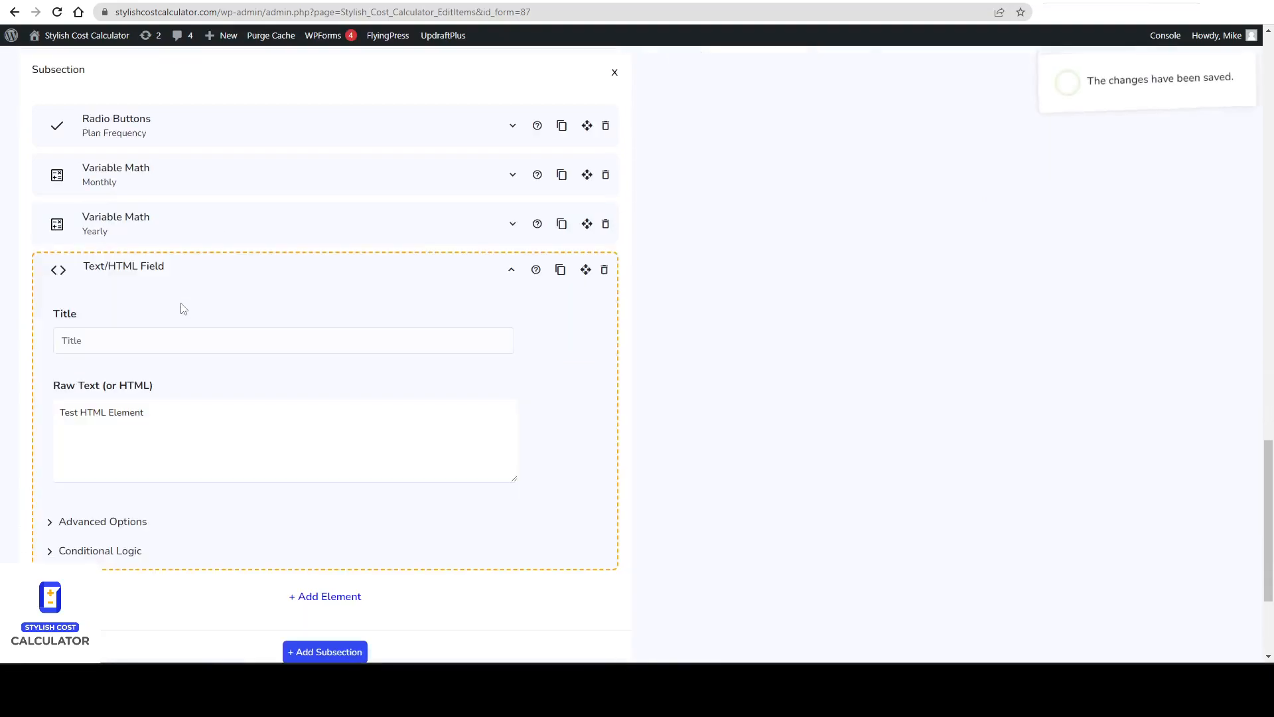
Paste the plan's feature list into the Text/HTML Field as HTML list items and save the Silver calculator.
click(230, 438)
key(ctrl+a)
key(ctrl+v)
scroll(129, 453, up, 3)
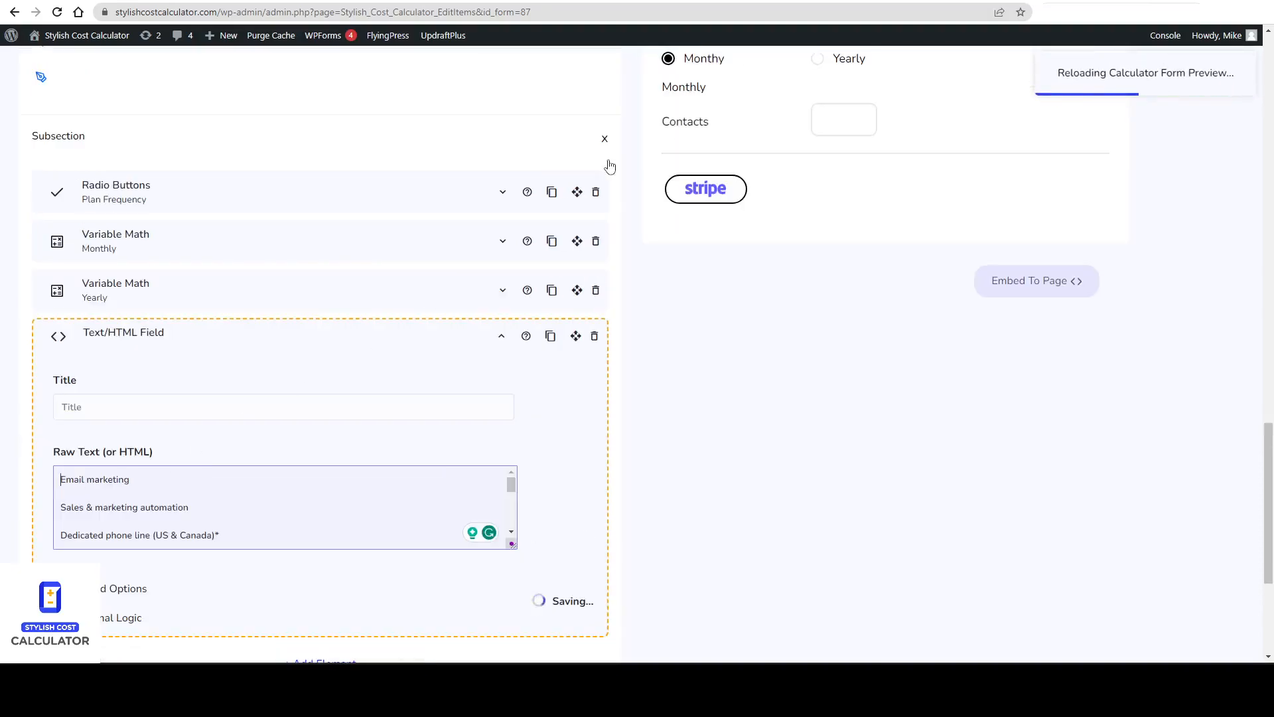
key(Return)
text(M<)
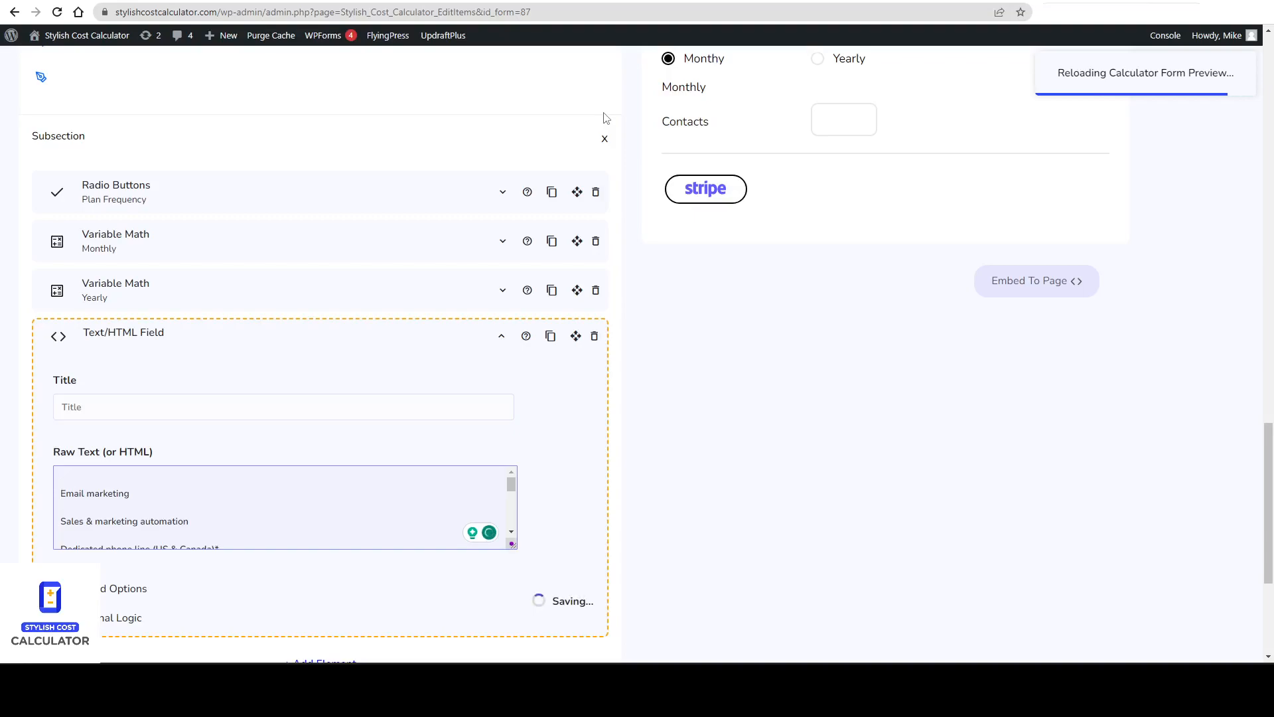
text(i>)
key(Delete)
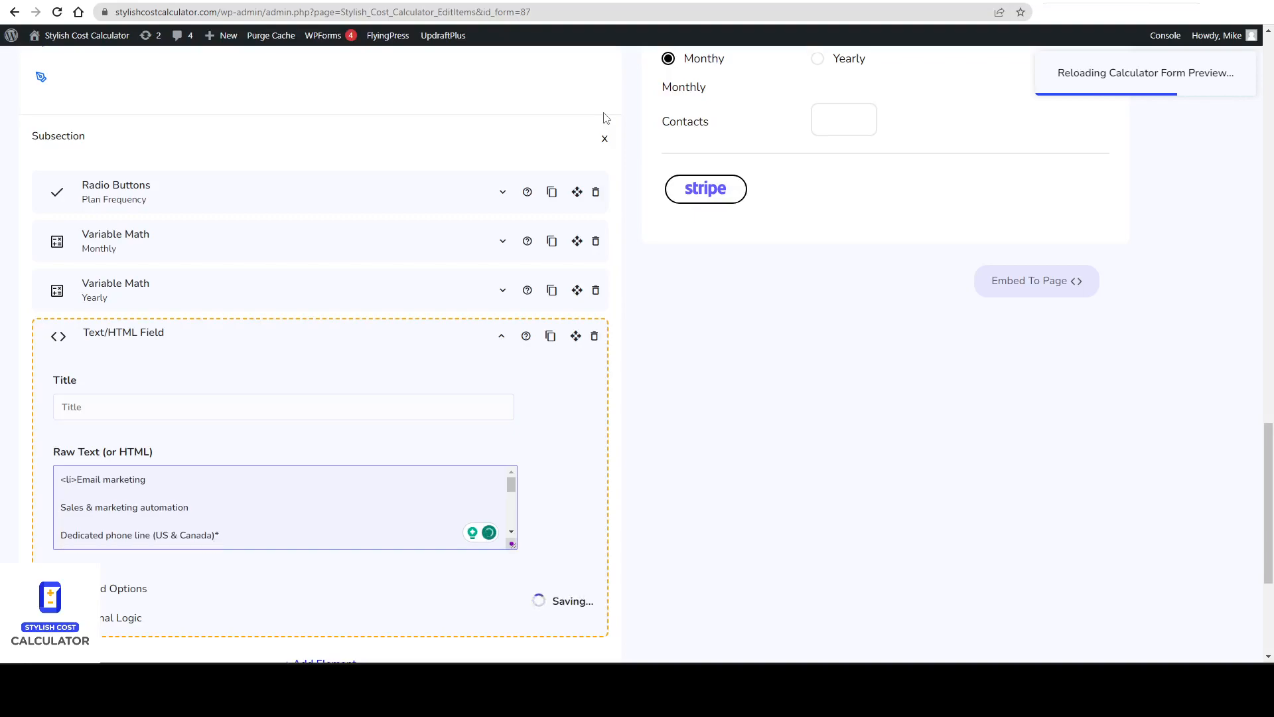
click(192, 481)
text(</li>)
scroll(1138, 284, up, 2)
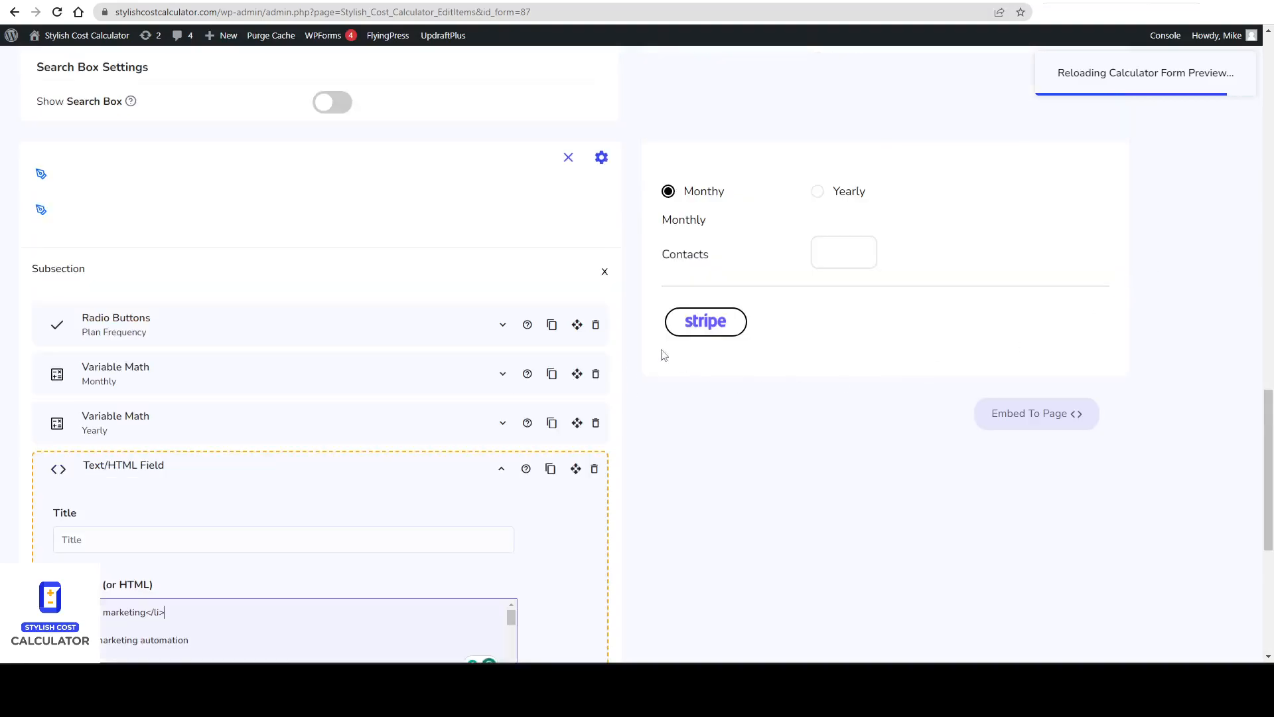
scroll(567, 400, down, 3)
drag(176, 417, 47, 419)
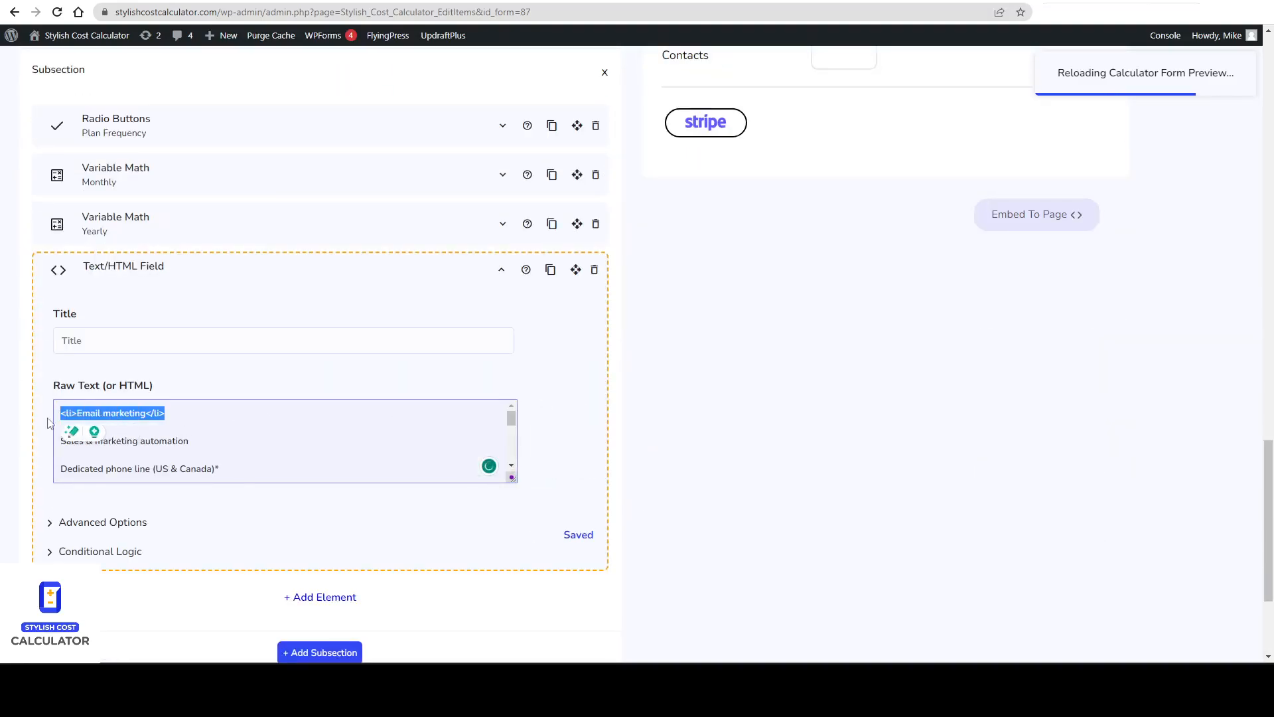
click(165, 421)
key(Delete)
text(<)
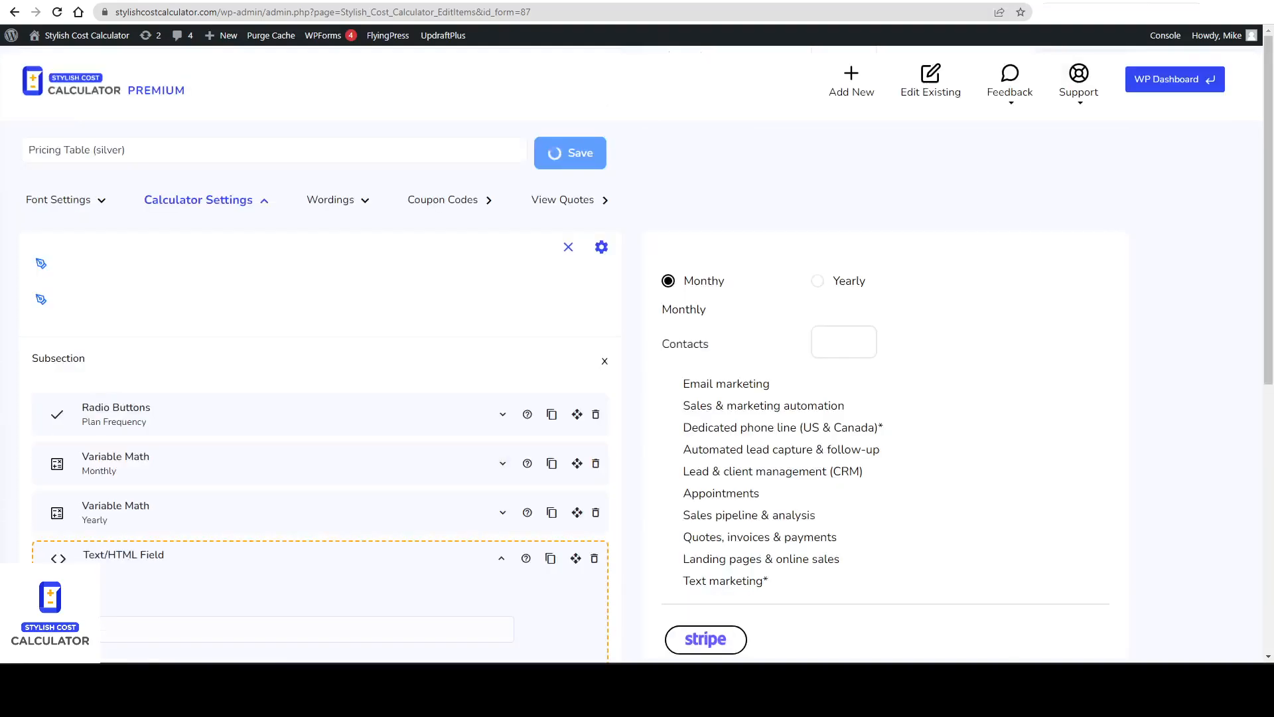
scroll(167, 315, down, 5)
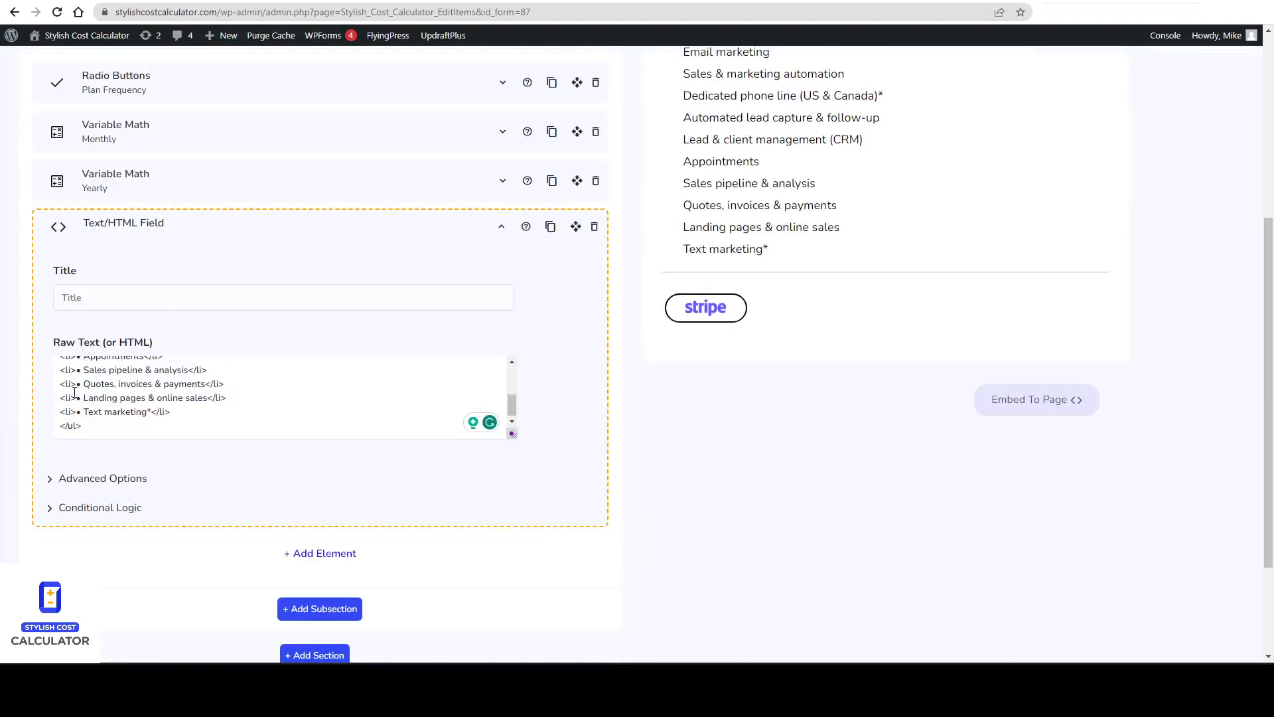
scroll(286, 391, up, 10)
click(585, 99)
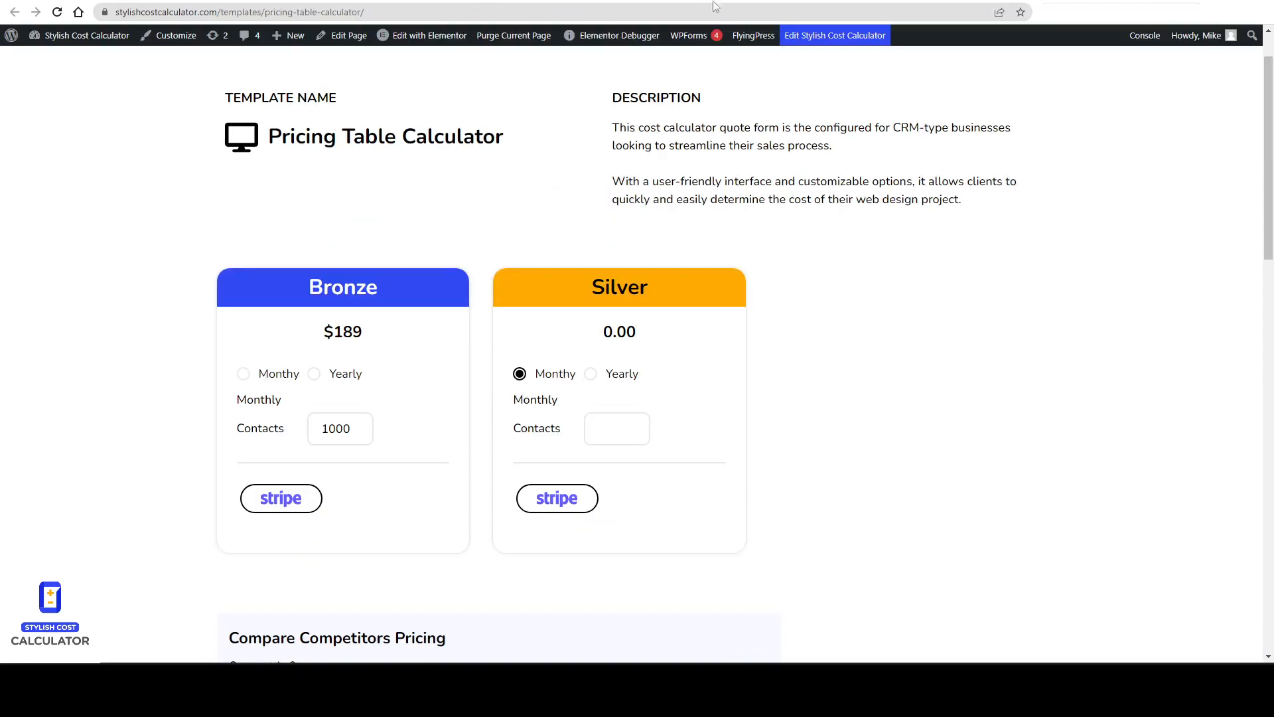
Reload the live pricing page and enter 1000 contacts in both the Silver and Bronze calculators.
right_click(804, 259)
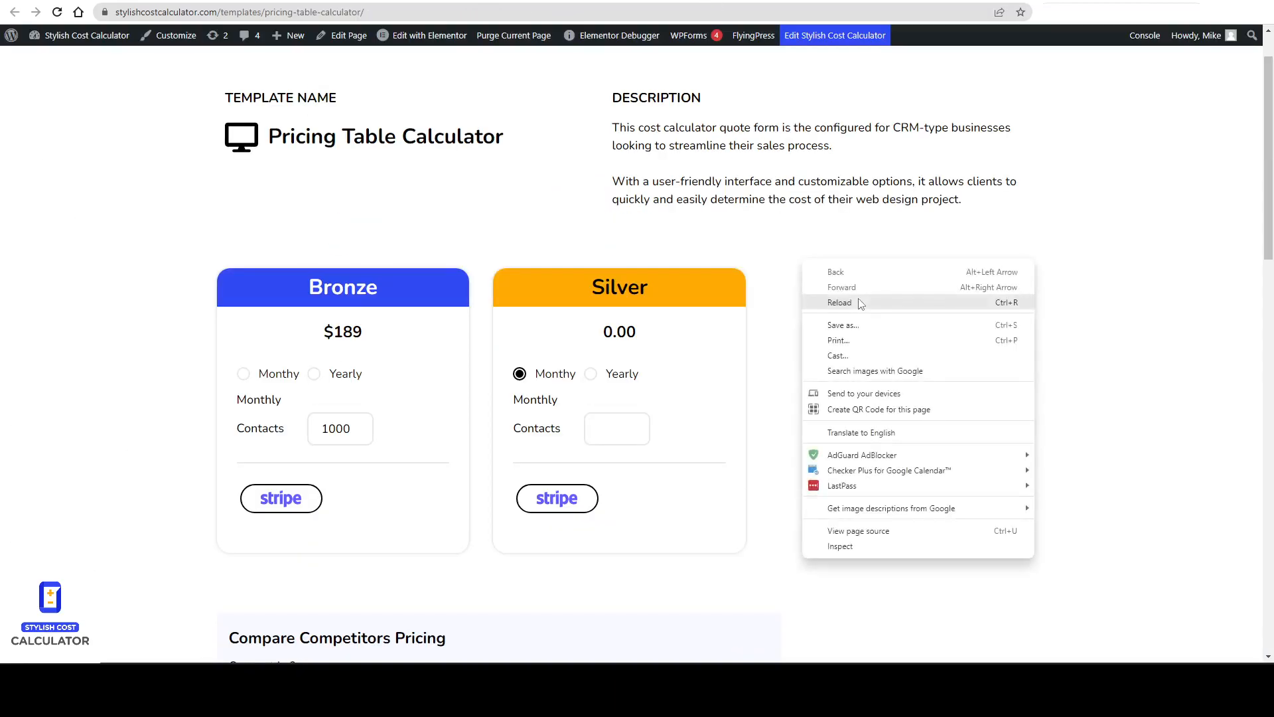
click(840, 302)
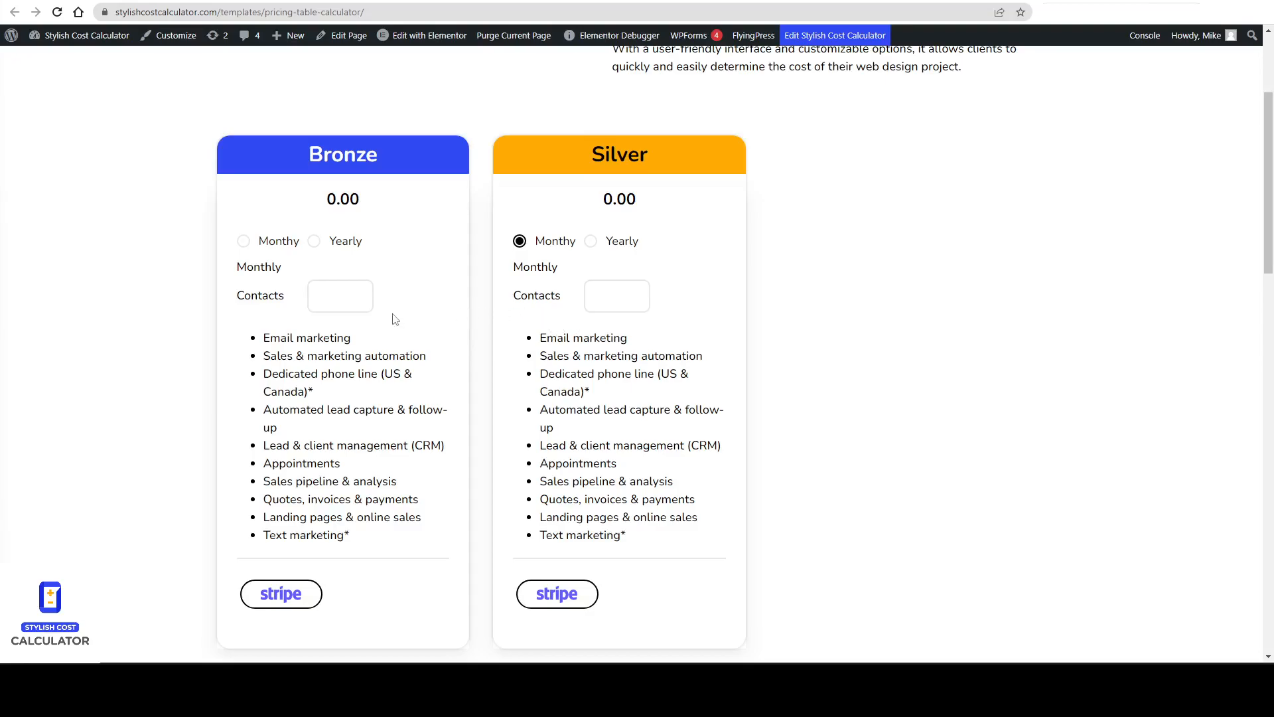
text(1000)
click(331, 299)
text(1000)
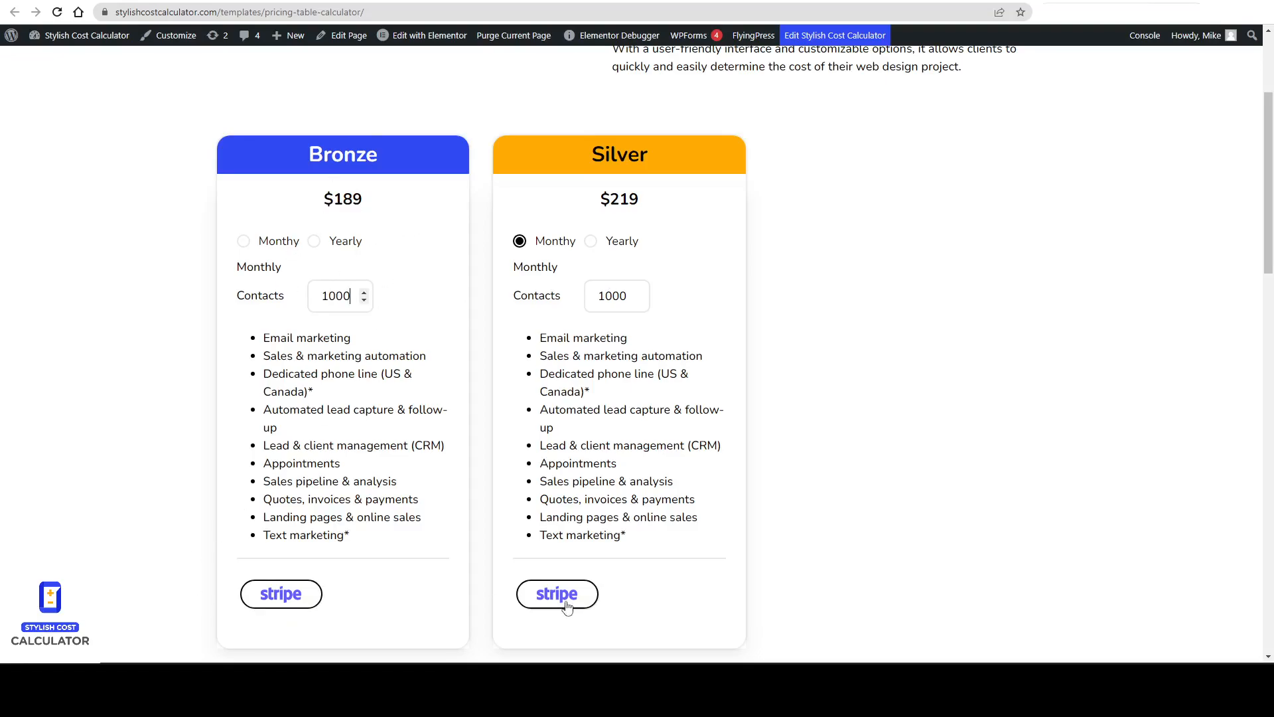
Review the Bronze calculator's Plan Frequency button settings.
scroll(753, 426, down, 1)
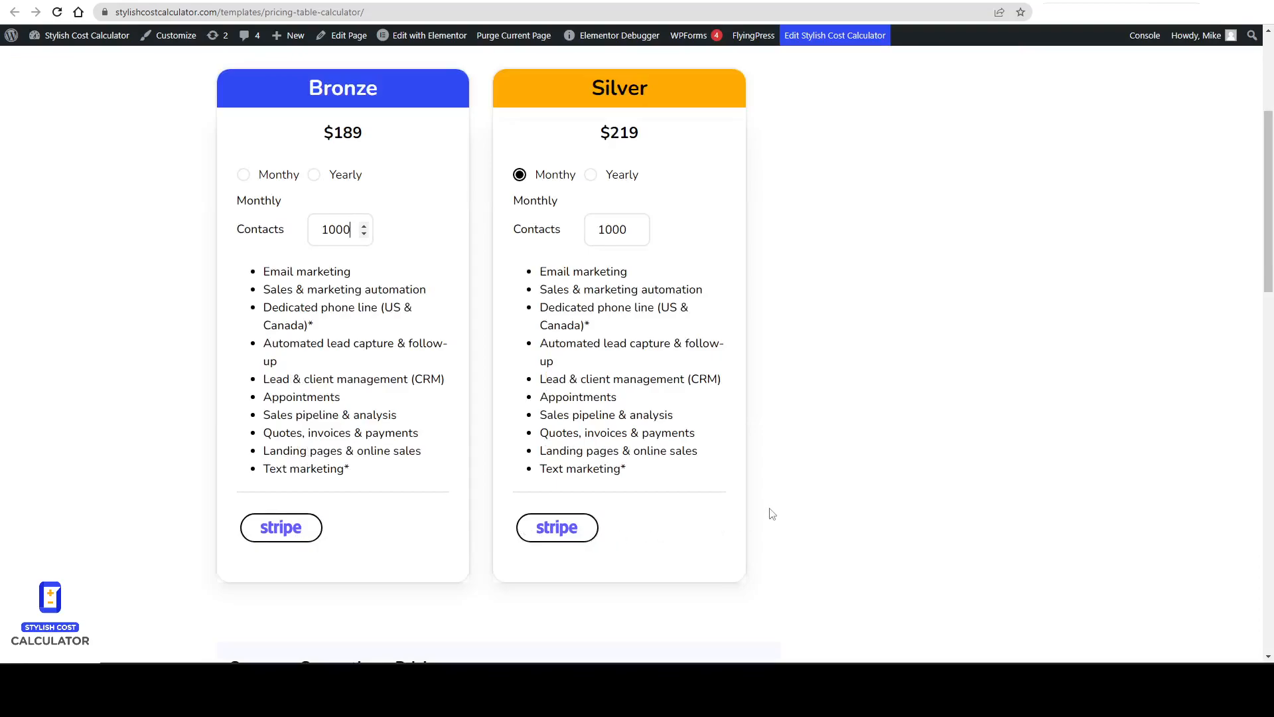
scroll(772, 514, up, 1)
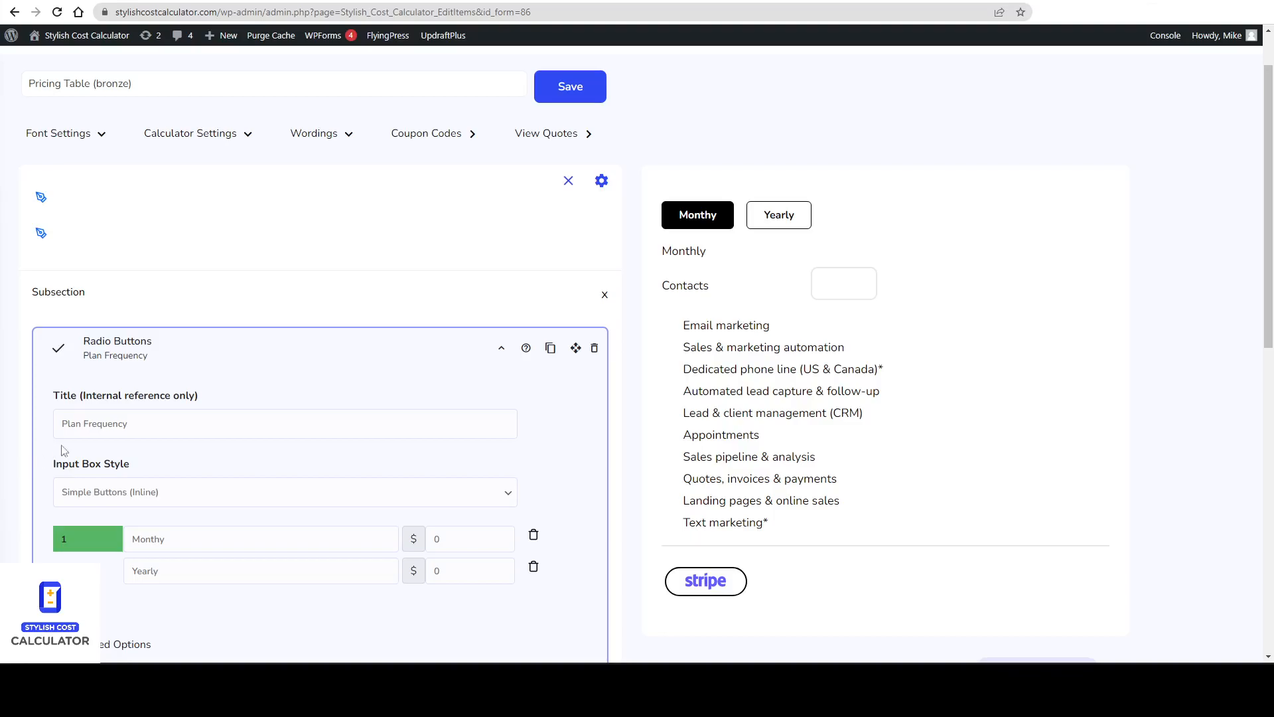
scroll(57, 452, down, 1)
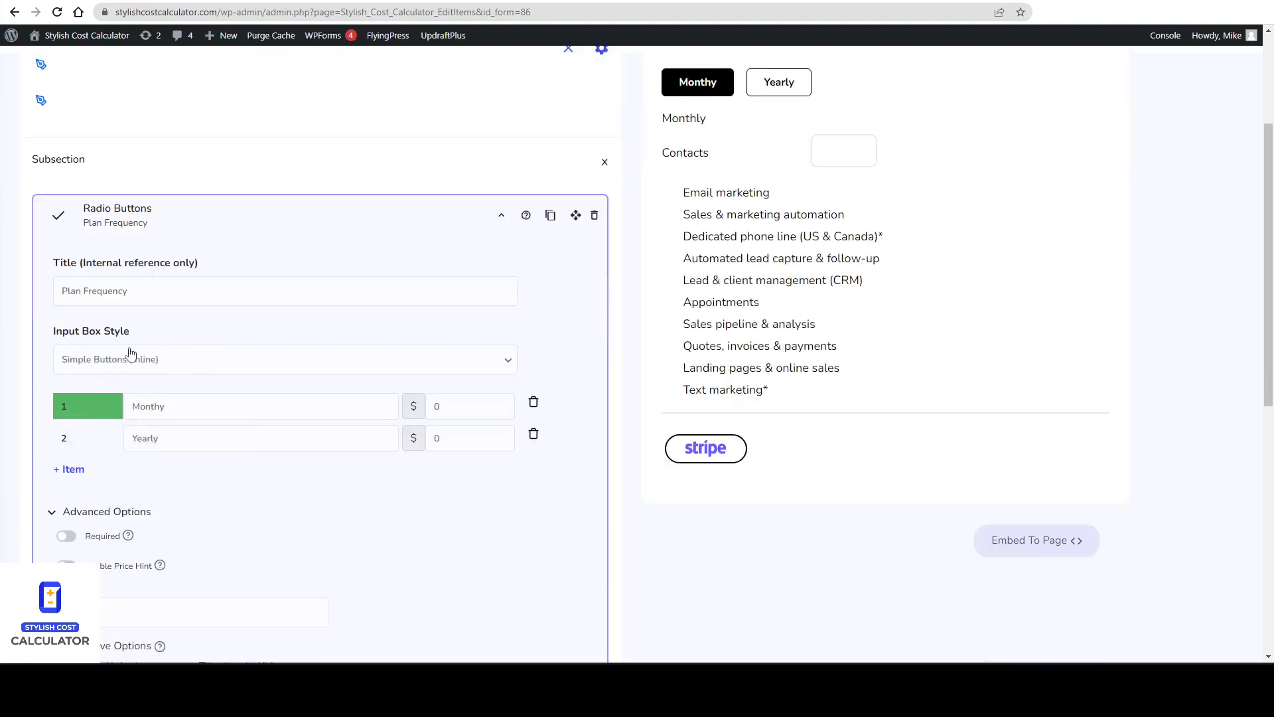
scroll(299, 352, up, 1)
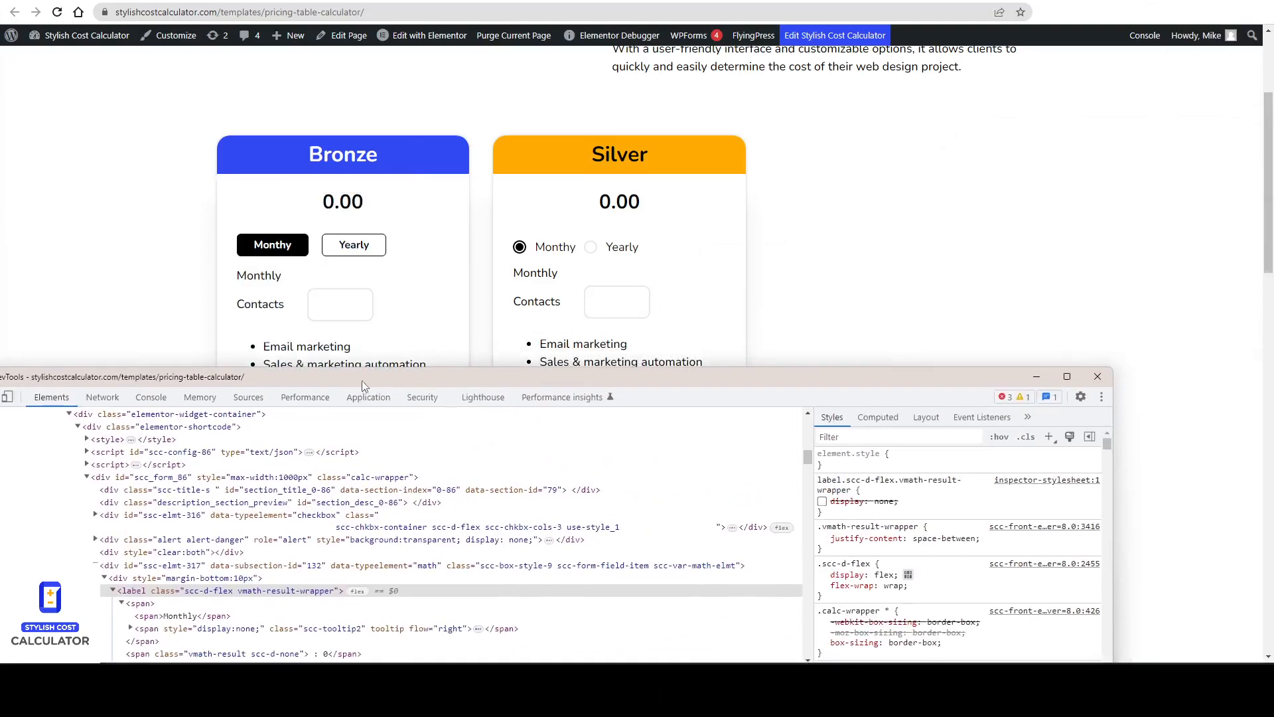
Inspect the Bronze calculator's Monthly label element in developer tools.
double_click(258, 275)
right_click(266, 279)
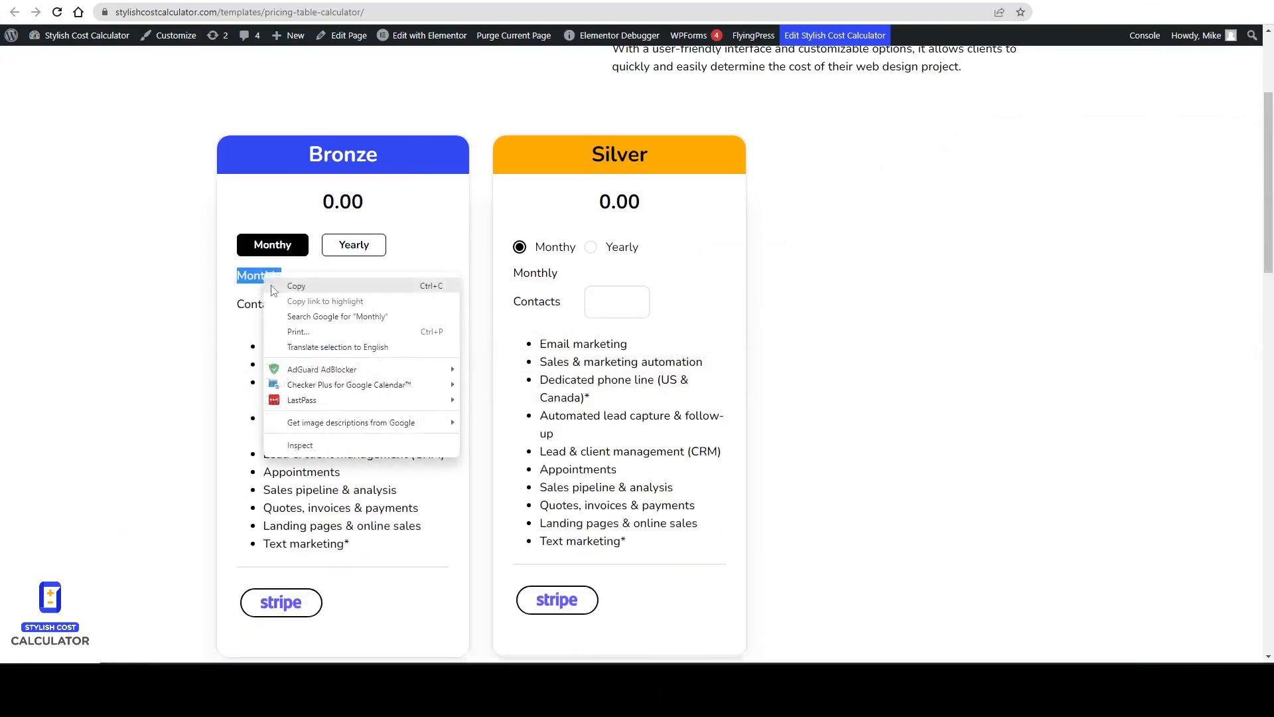
click(301, 445)
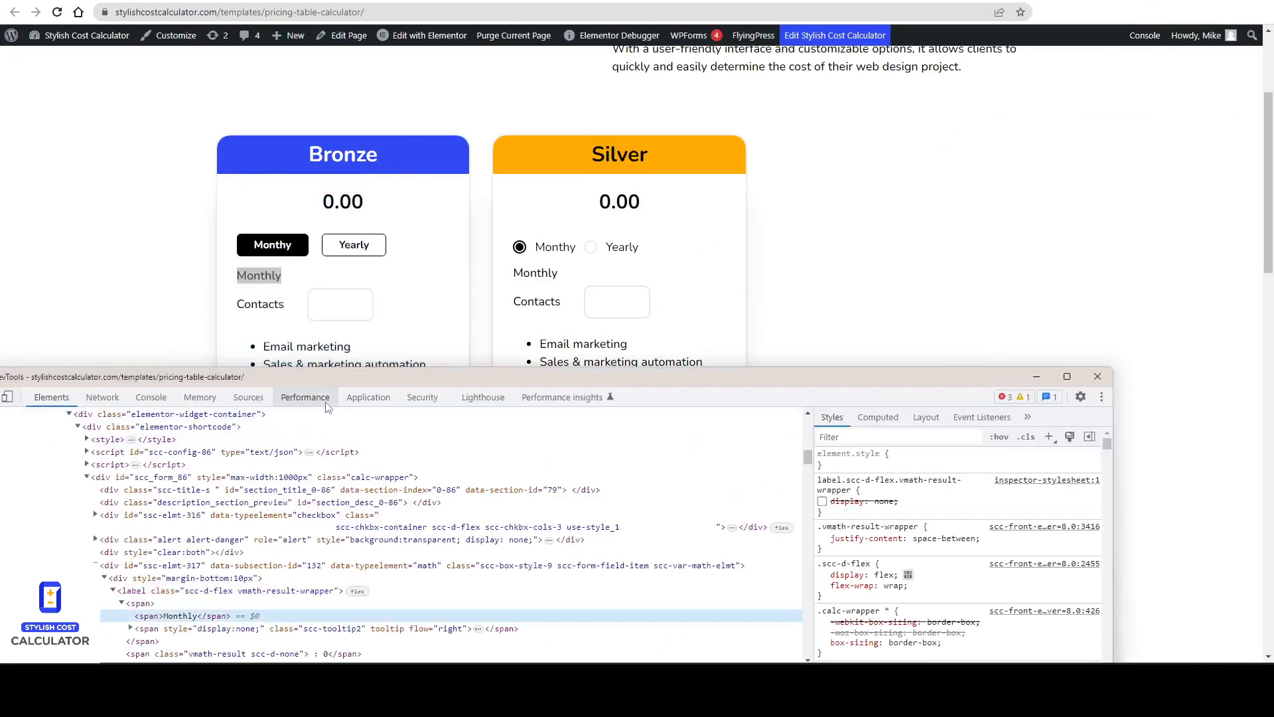
drag(356, 379, 371, 345)
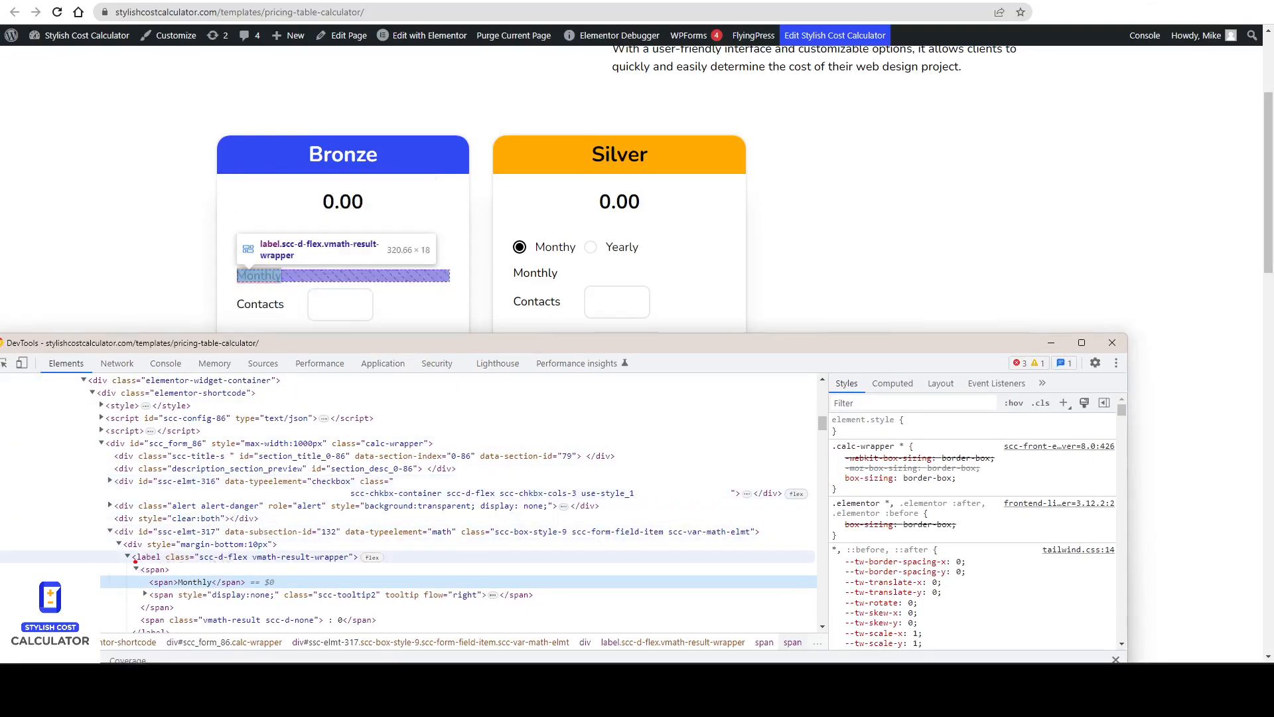
click(136, 558)
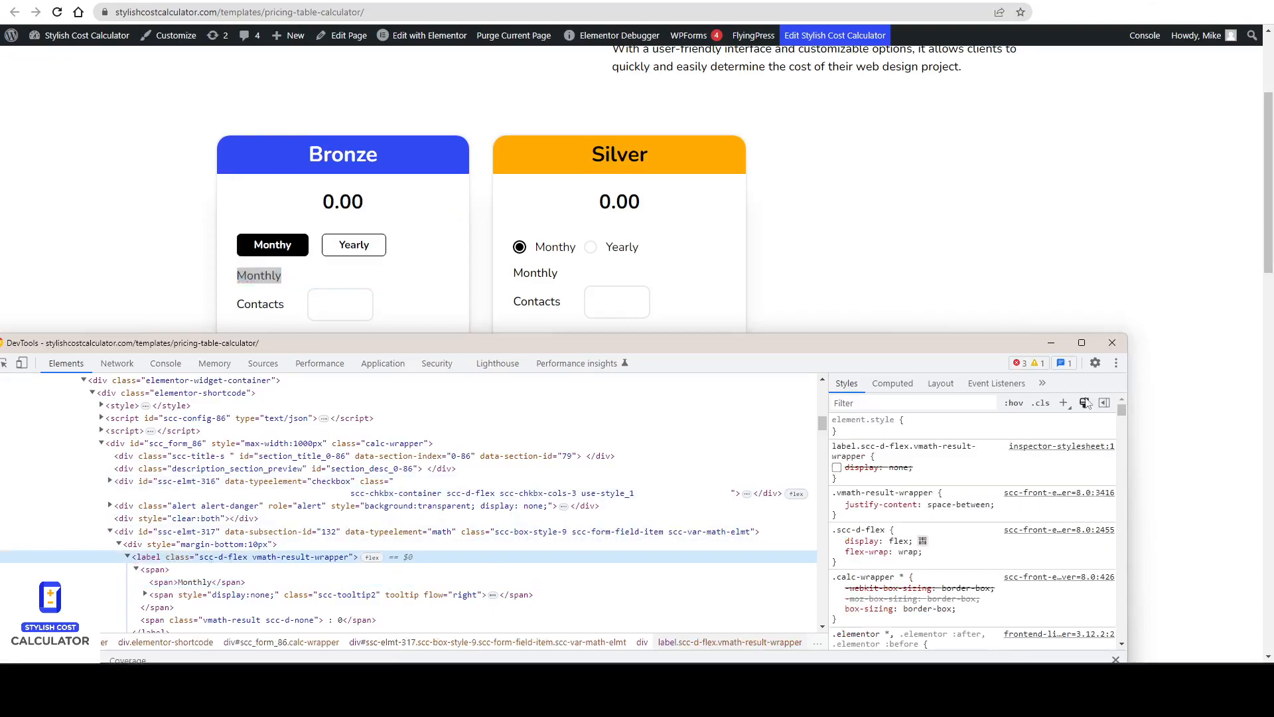
Add a style rule for the label's vmath-result-wrapper class setting display to none.
click(1062, 400)
click(907, 459)
text(ds)
key(Tab)
click(1064, 402)
click(959, 456)
text(display)
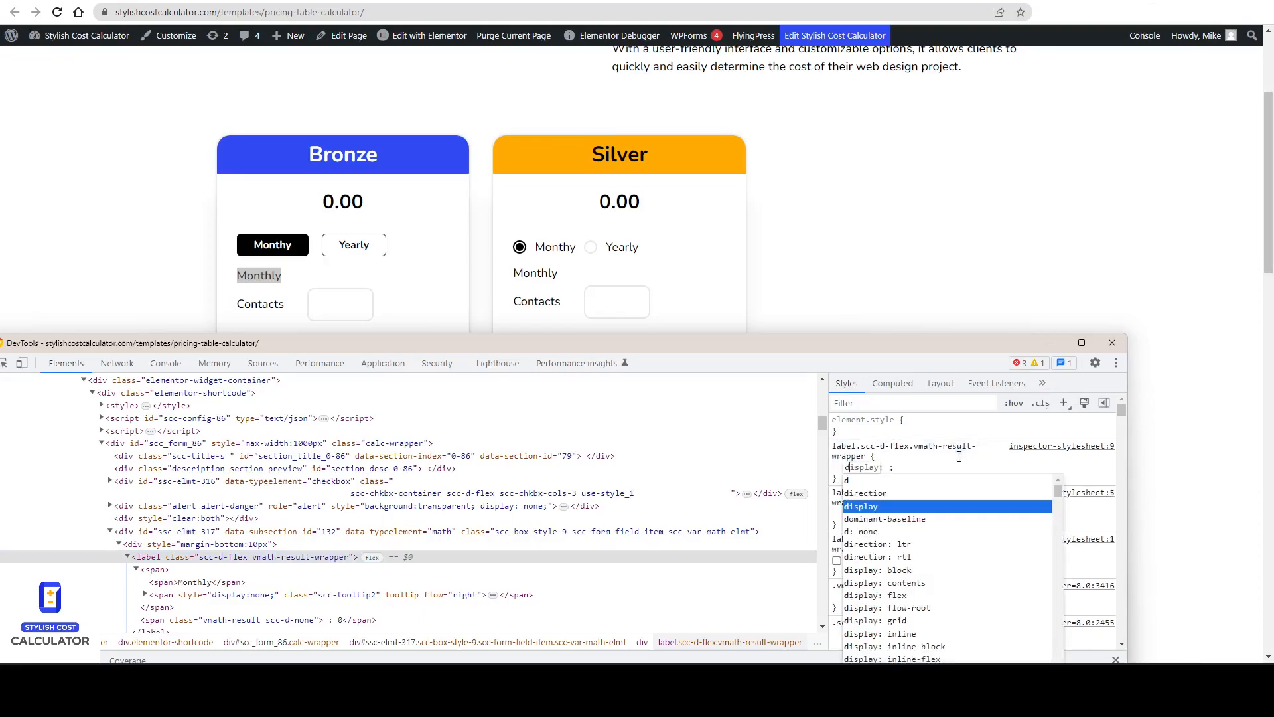
key(Tab)
text(none)
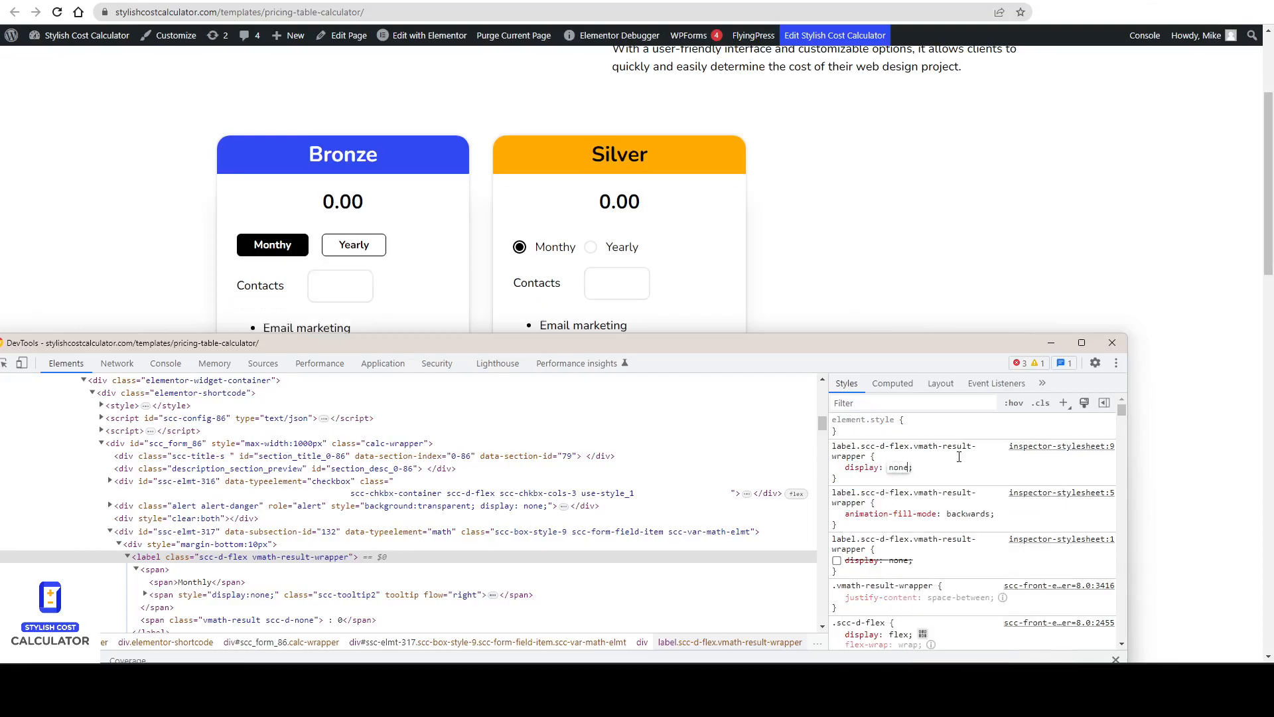
mouse_move(199, 276)
mouse_down()
mouse_move(372, 229)
mouse_move(247, 271)
mouse_up()
key(Escape)
Copy the new display: none CSS rule.
click(862, 468)
drag(841, 478, 837, 445)
right_click(836, 445)
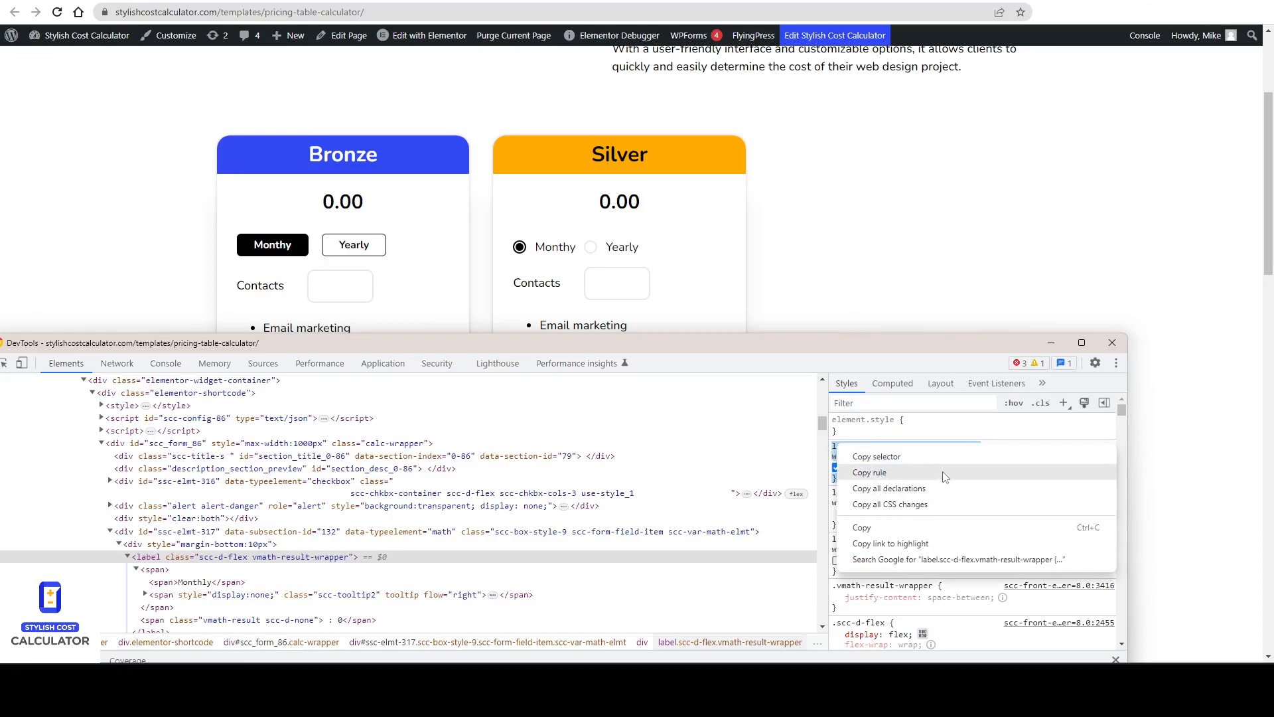
click(944, 455)
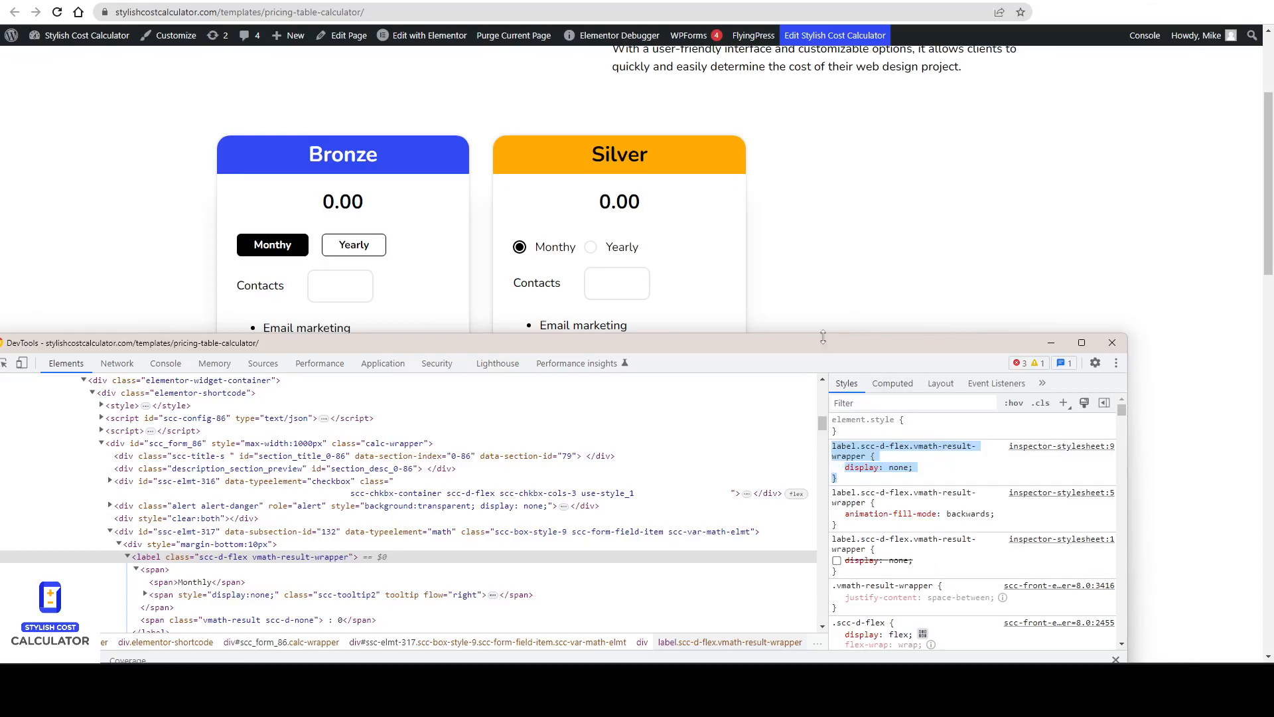
Test the Bronze calculator on the page by entering 1000 contacts.
right_click(868, 442)
click(840, 347)
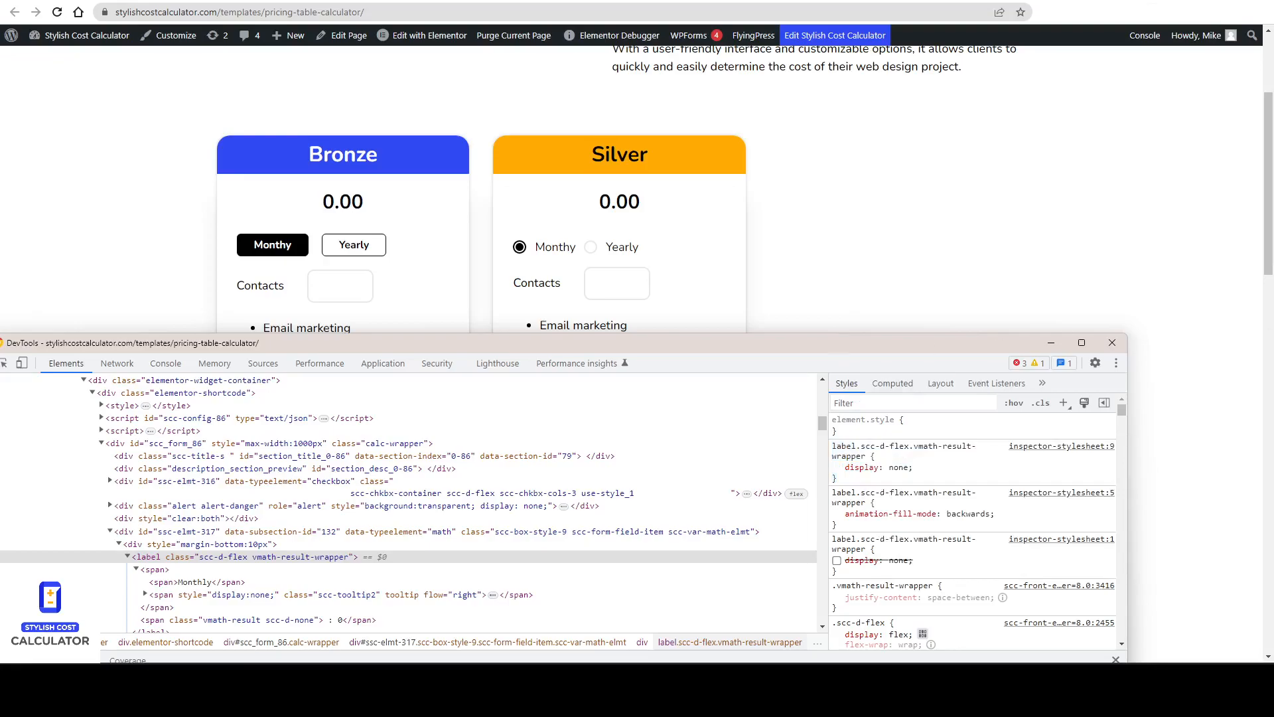
drag(230, 344, 1273, 256)
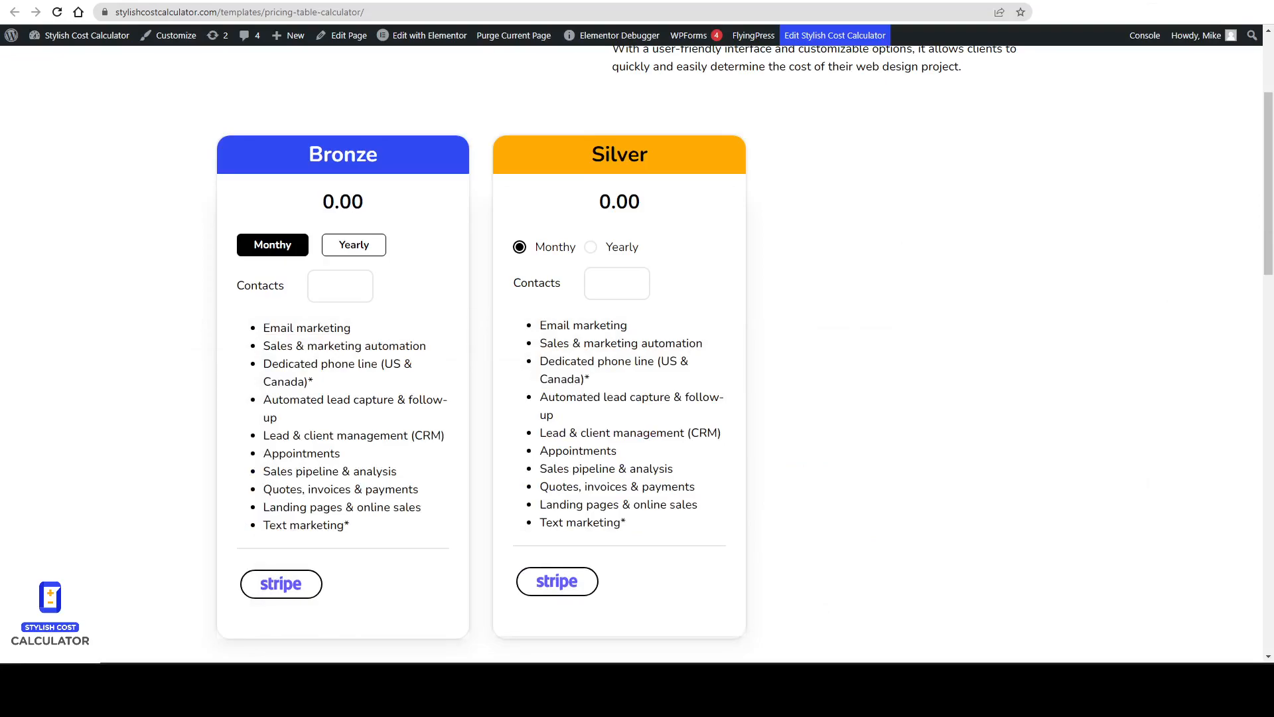
scroll(131, 421, down, 1)
scroll(577, 351, up, 1)
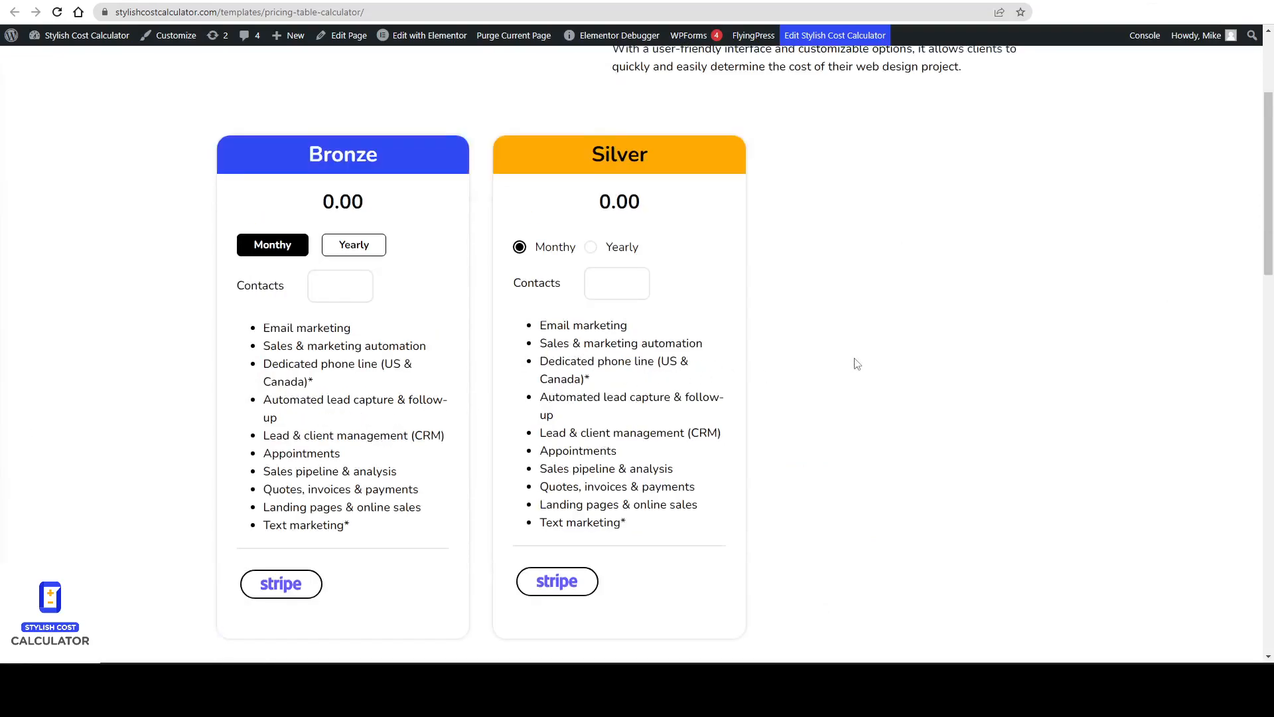
text(100)
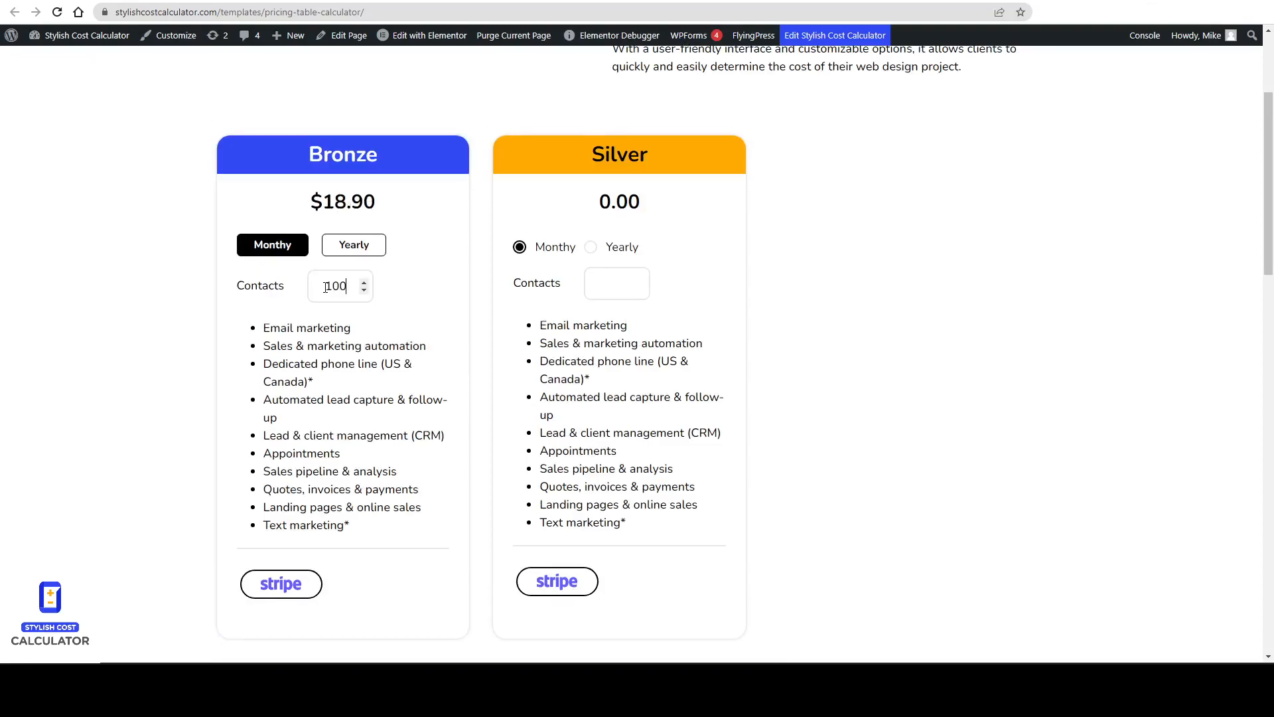
text(0)
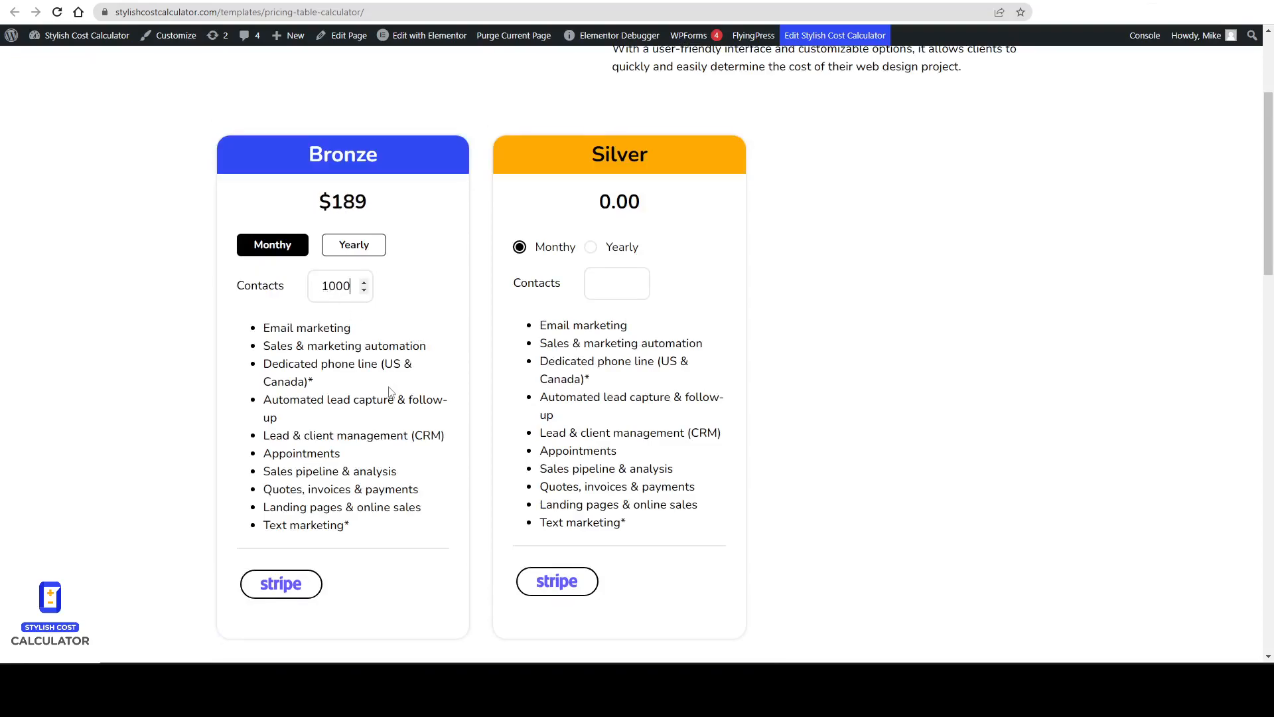
scroll(358, 467, down, 1)
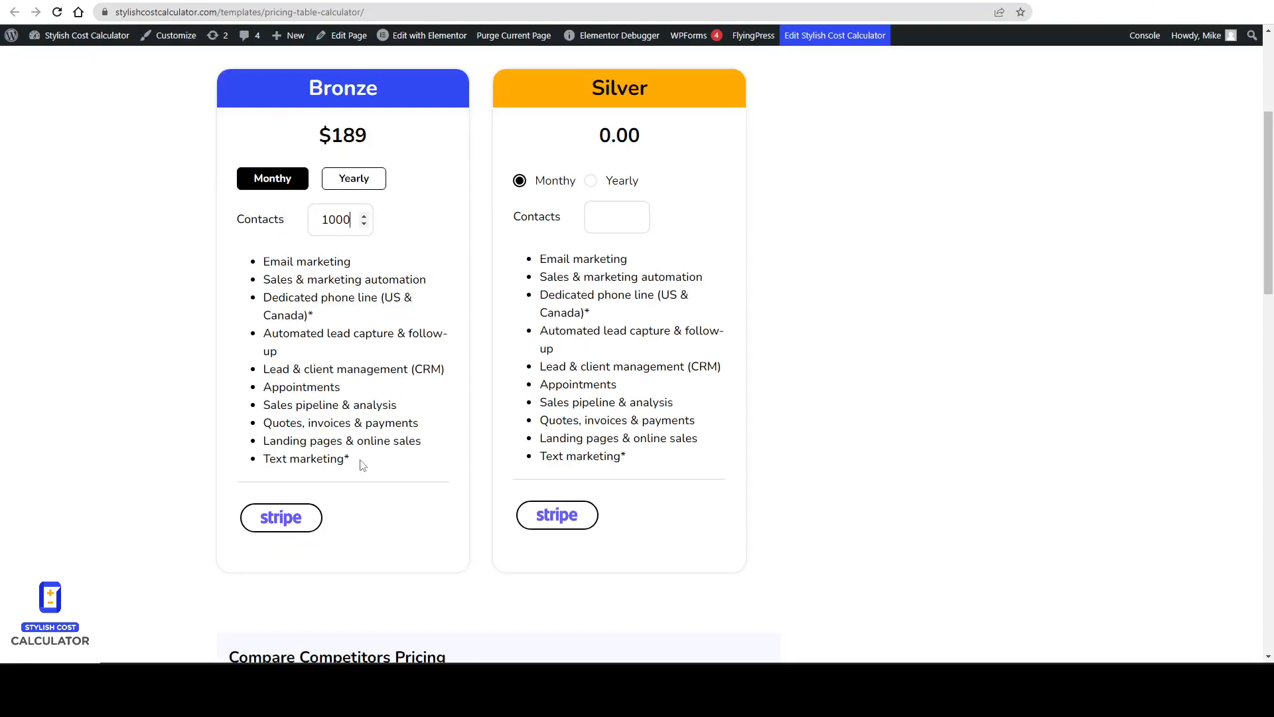
scroll(363, 466, up, 1)
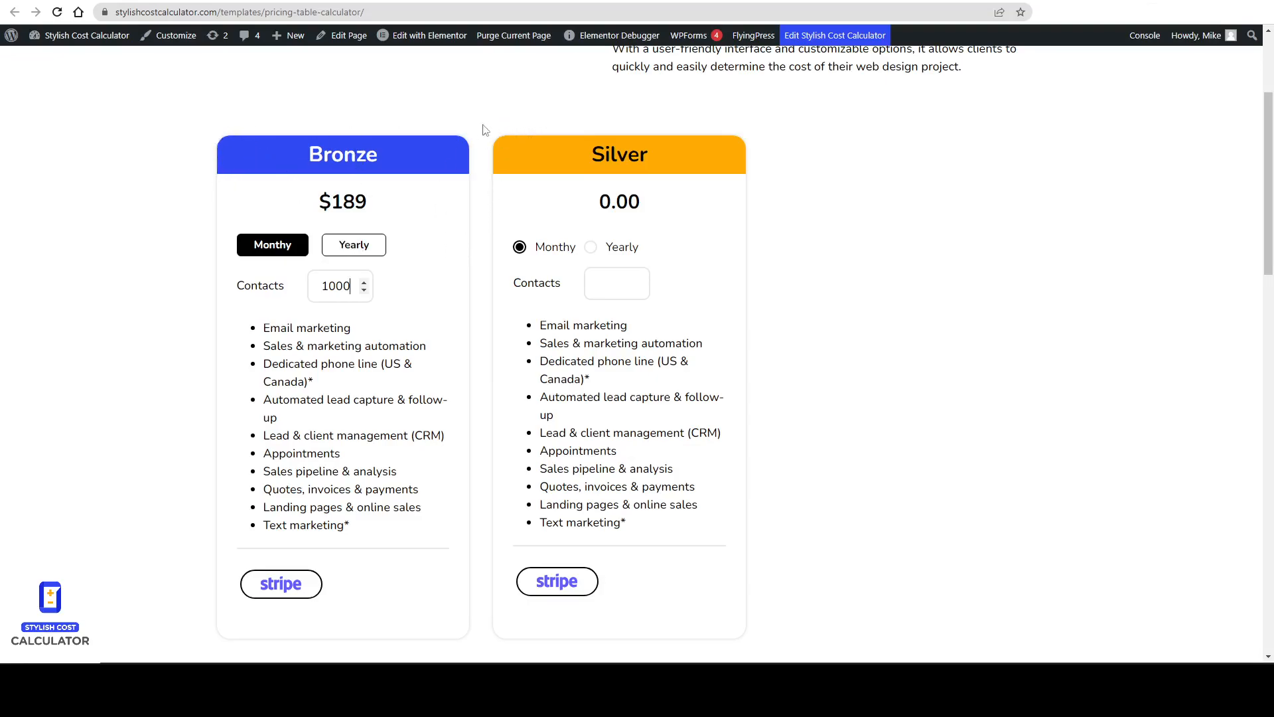
Open the Bronze calculator's embed shortcodes in the calculator editor.
key(ctrl+2)
drag(472, 142, 475, 213)
key(Escape)
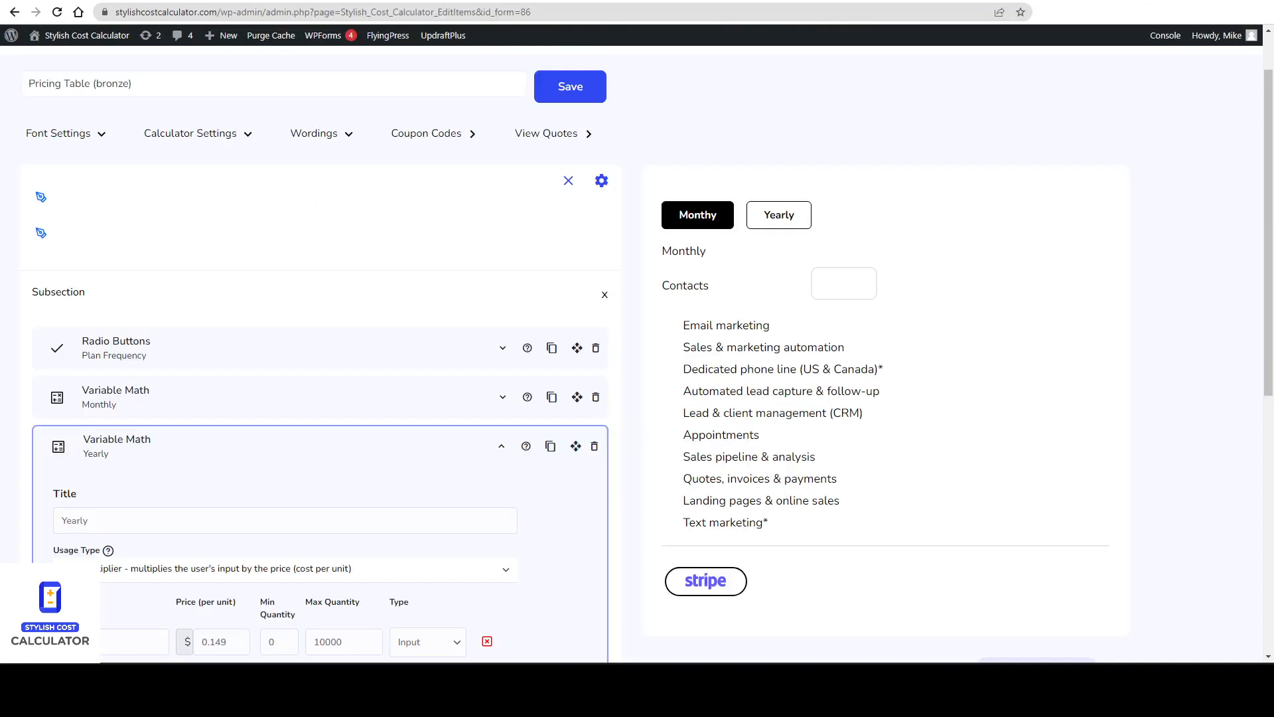
scroll(828, 427, down, 5)
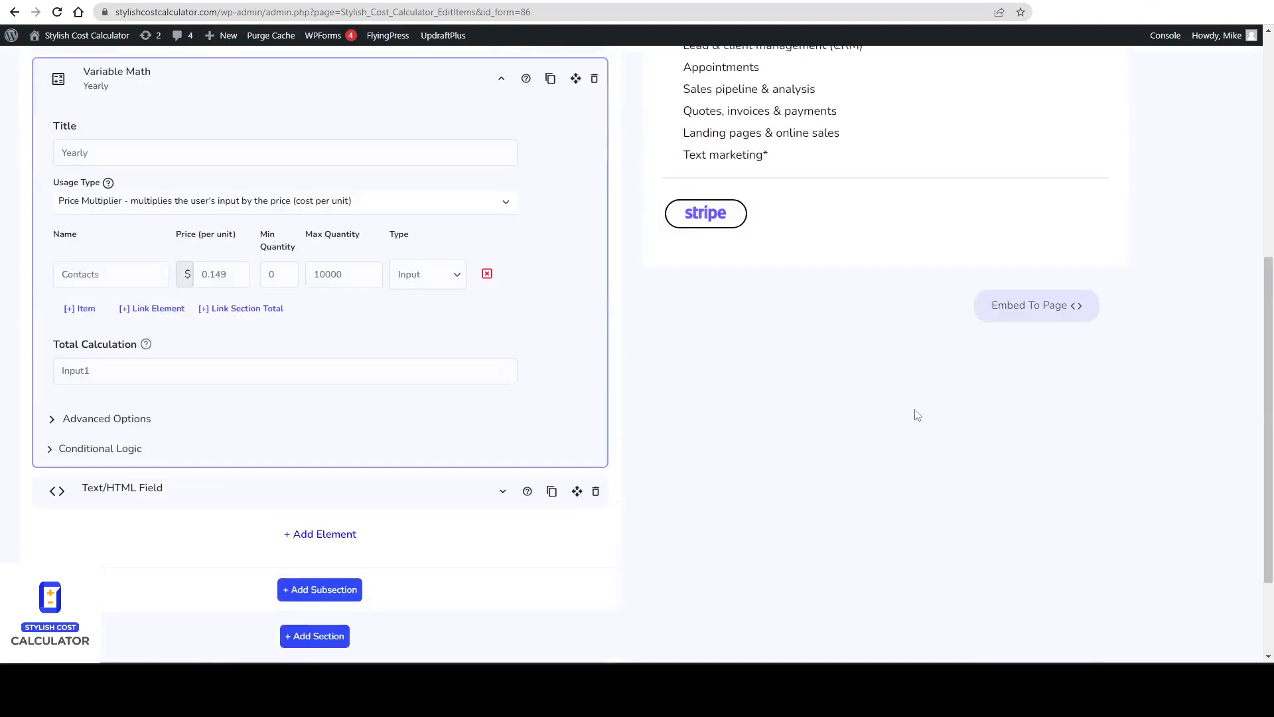
click(1060, 312)
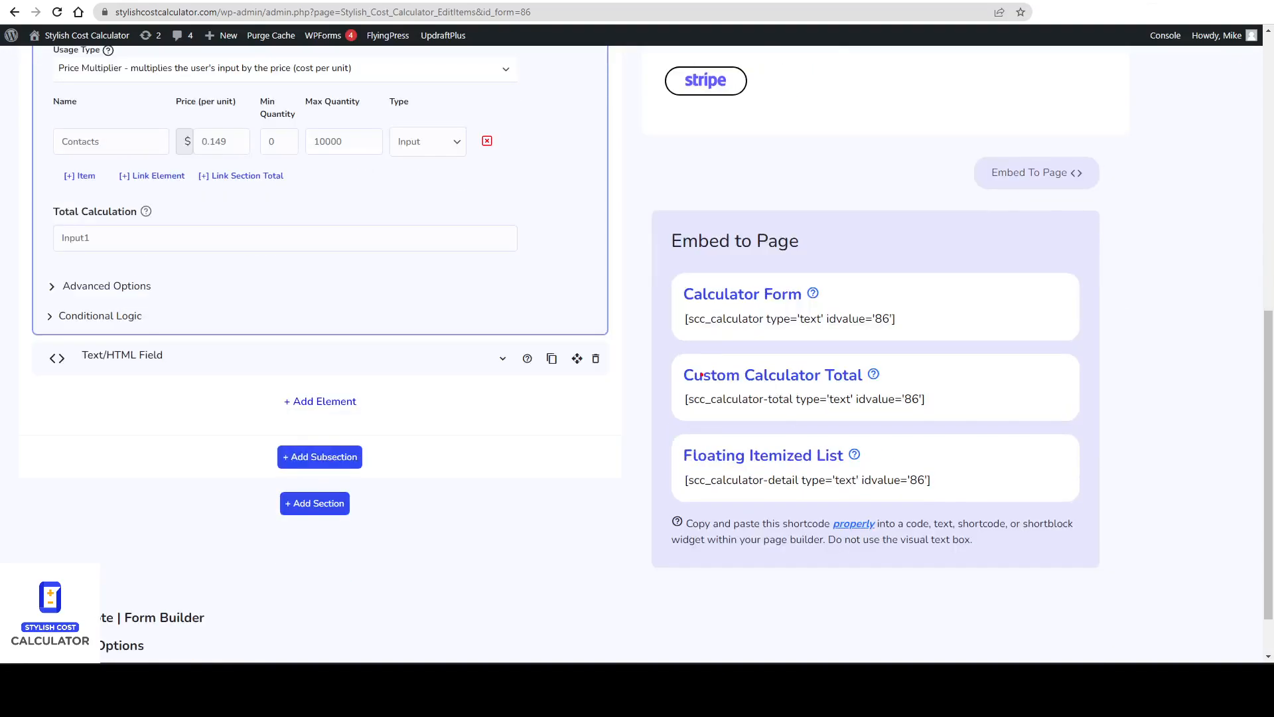
Open the help article for the Custom Calculator Total shortcode.
drag(690, 384, 862, 380)
key(Escape)
click(874, 375)
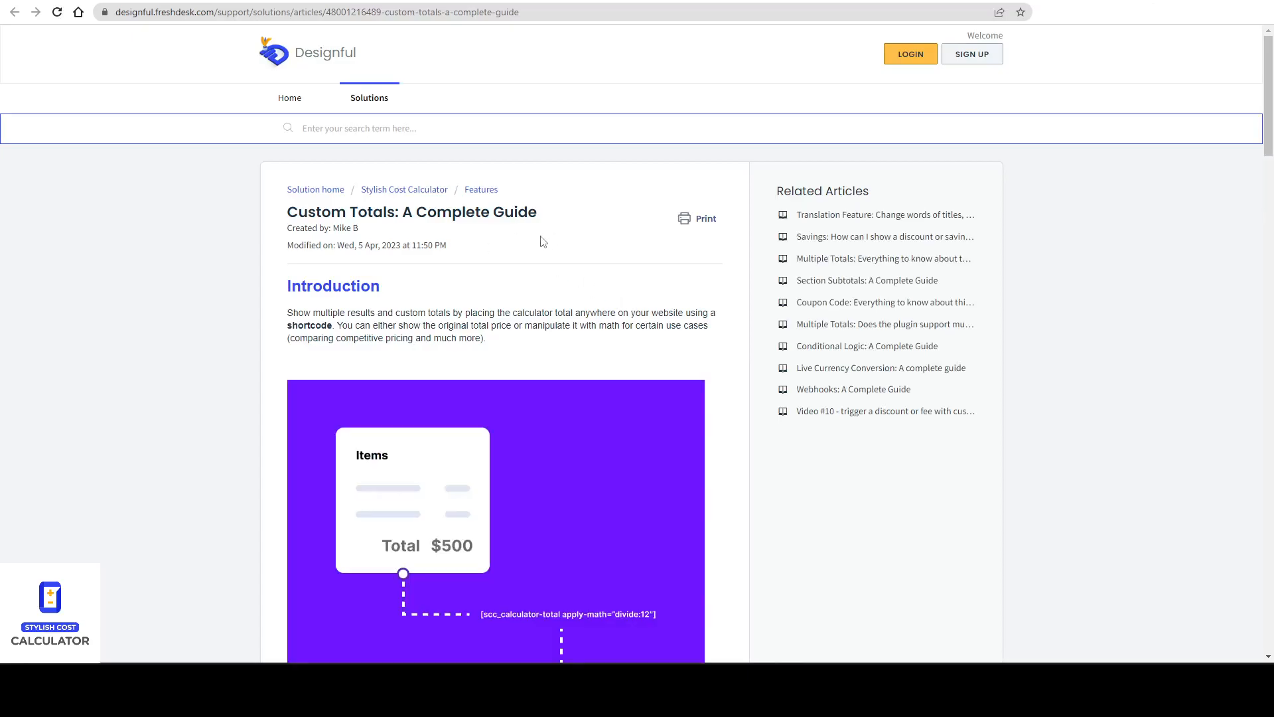
Read the Custom Totals guide's apply-math options and use cases.
scroll(541, 240, down, 20)
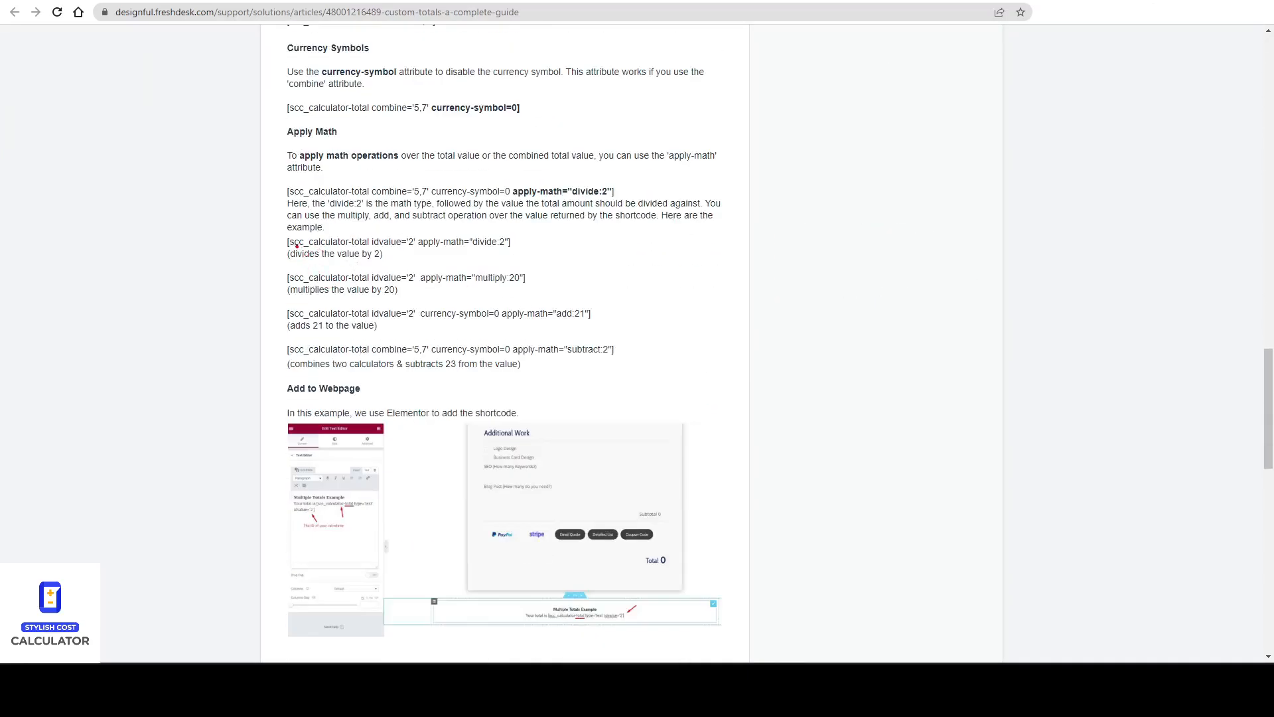
drag(306, 247, 516, 245)
scroll(425, 281, up, 6)
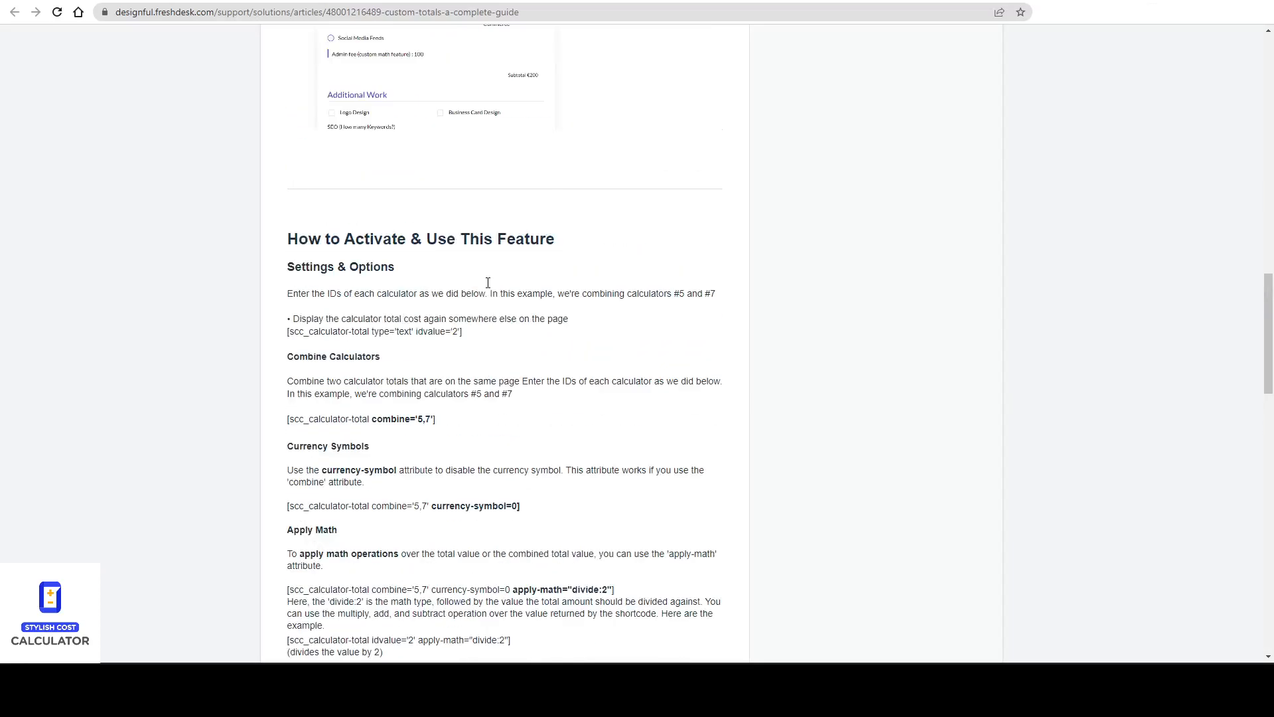
scroll(336, 257, up, 20)
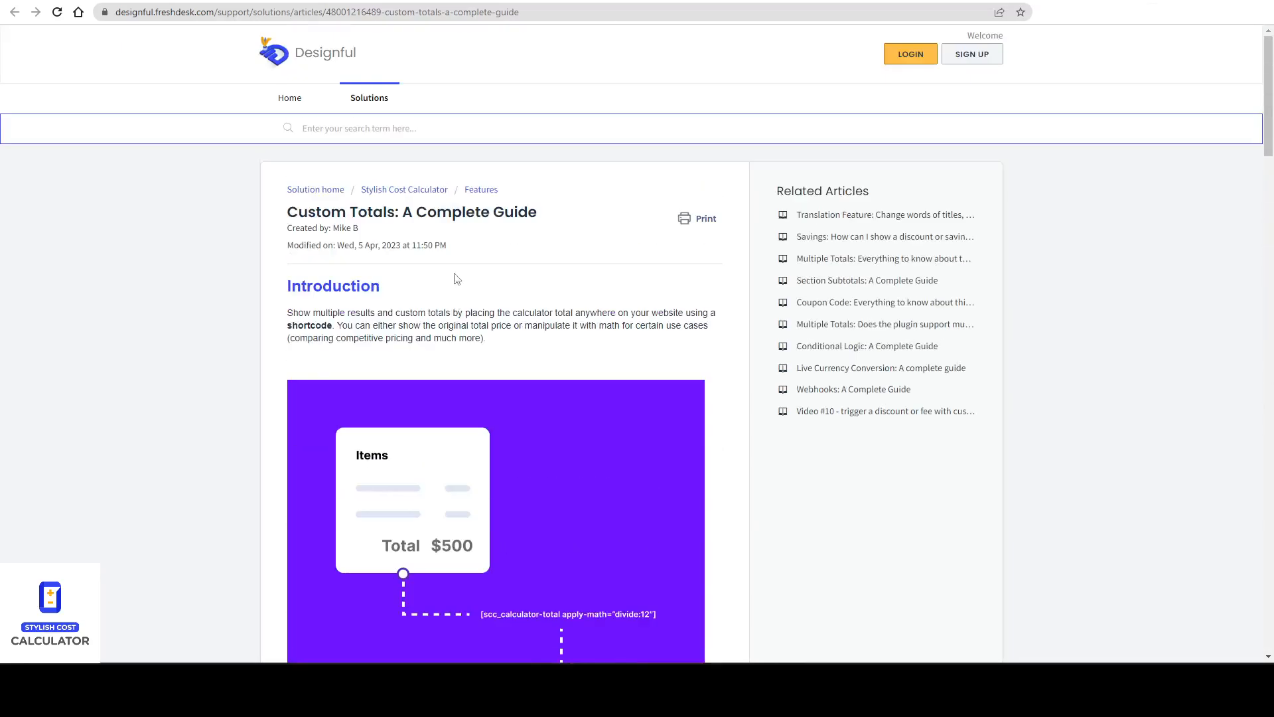
drag(296, 214, 405, 215)
click(405, 215)
scroll(407, 216, down, 4)
scroll(407, 216, down, 2)
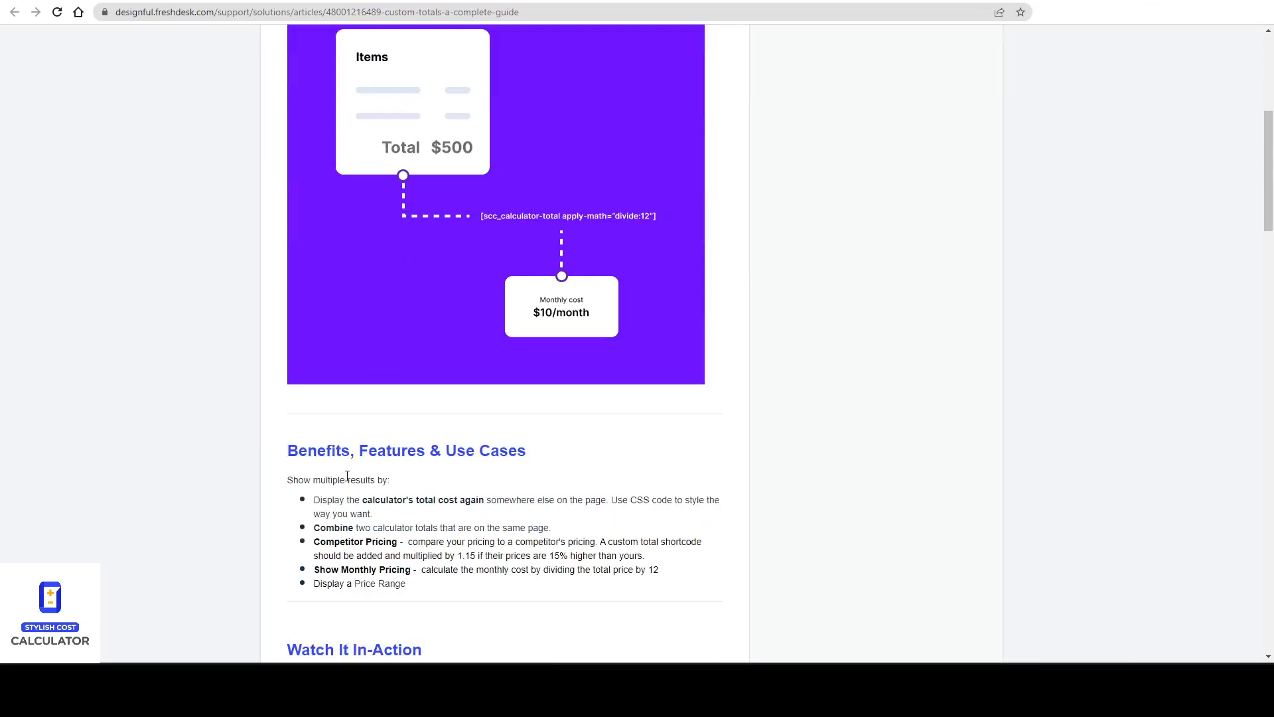
drag(349, 500, 488, 502)
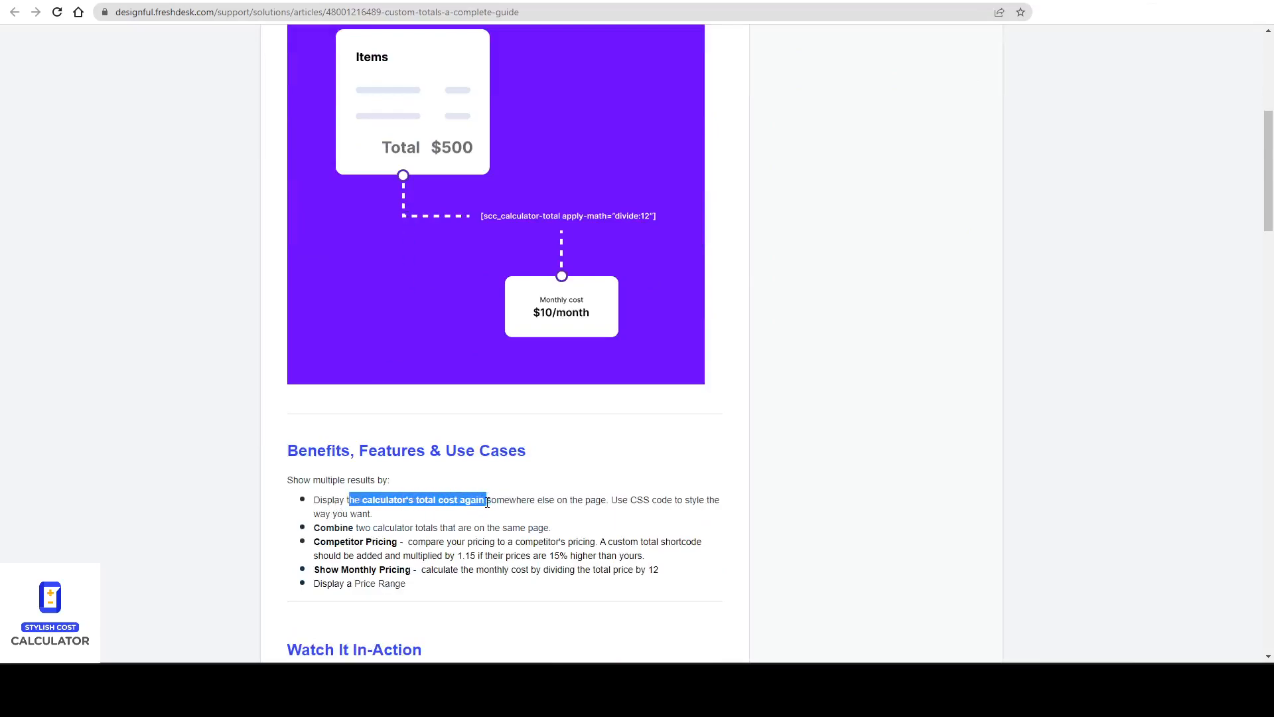
click(473, 545)
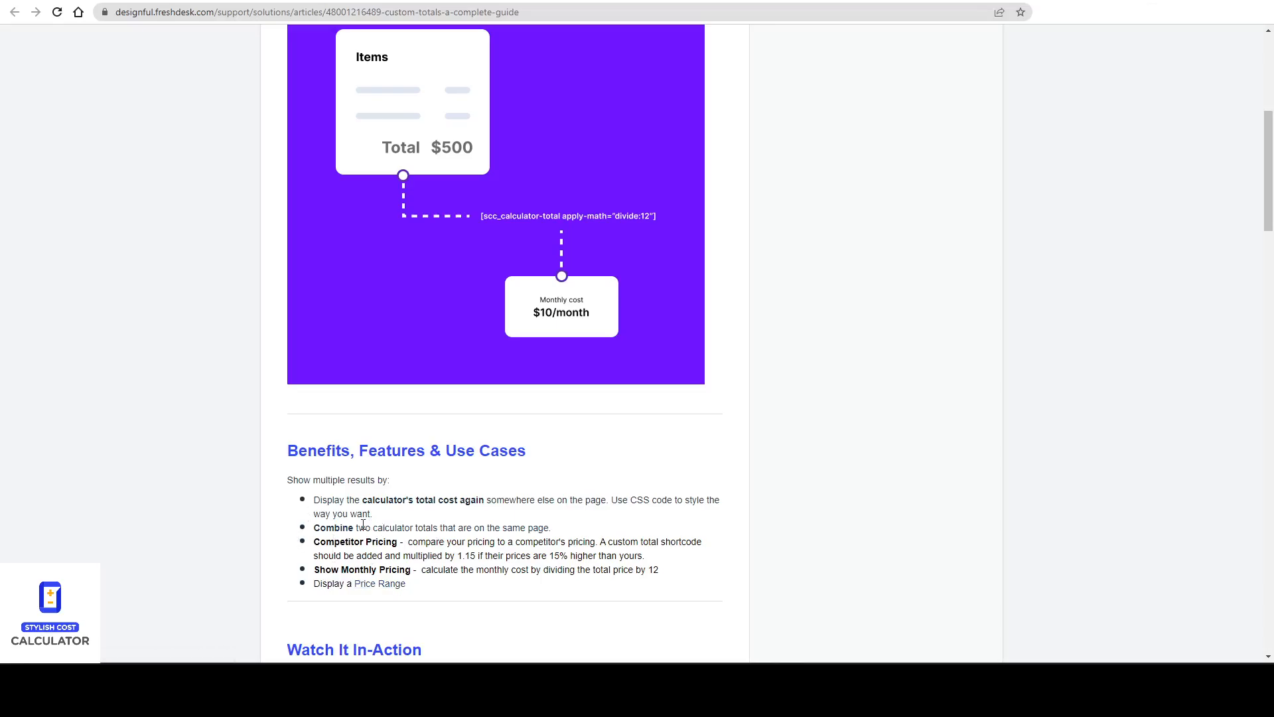
scroll(359, 446, up, 4)
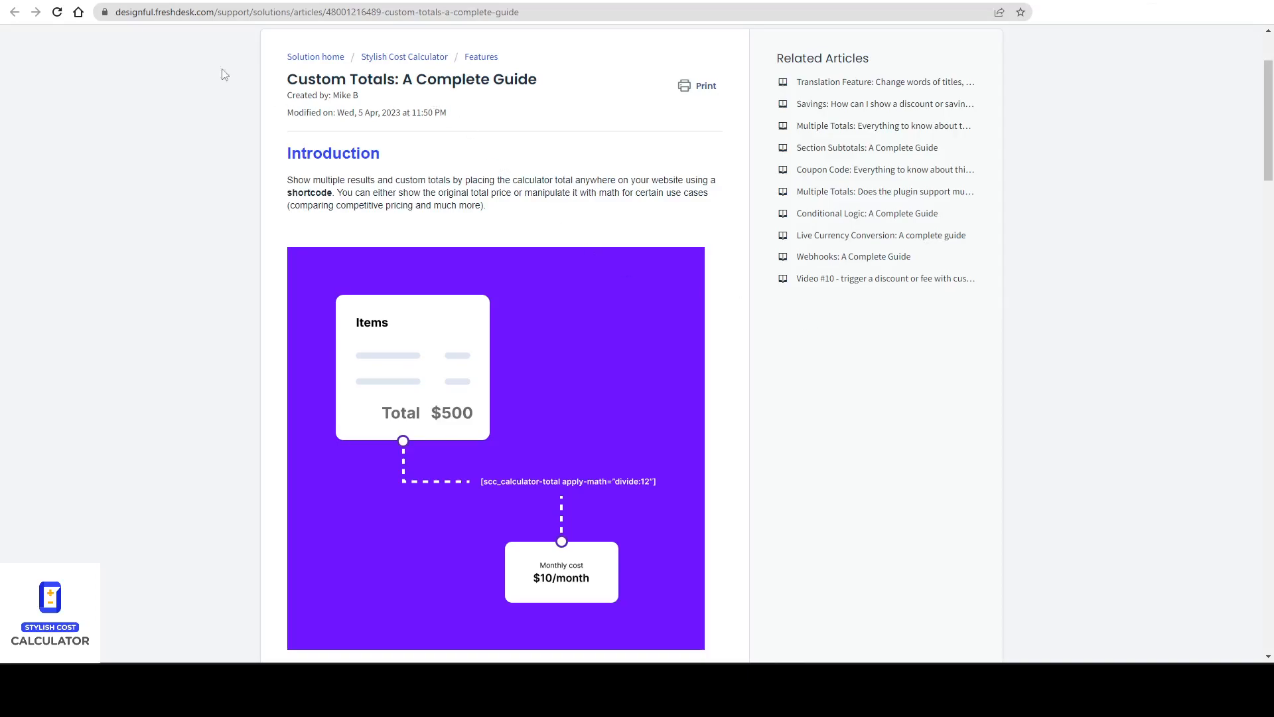
Open the Stylish Cost Calculator knowledge-base home and browse its categories.
click(217, 13)
click(392, 59)
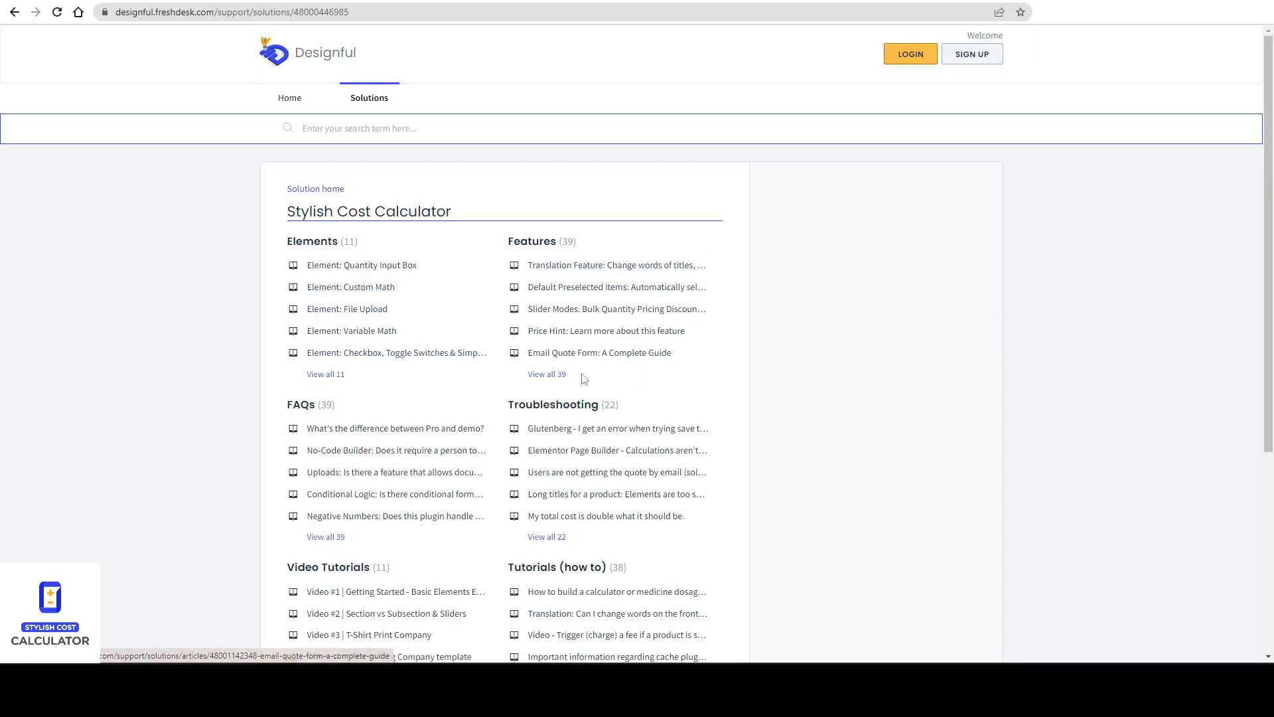
scroll(577, 382, down, 1)
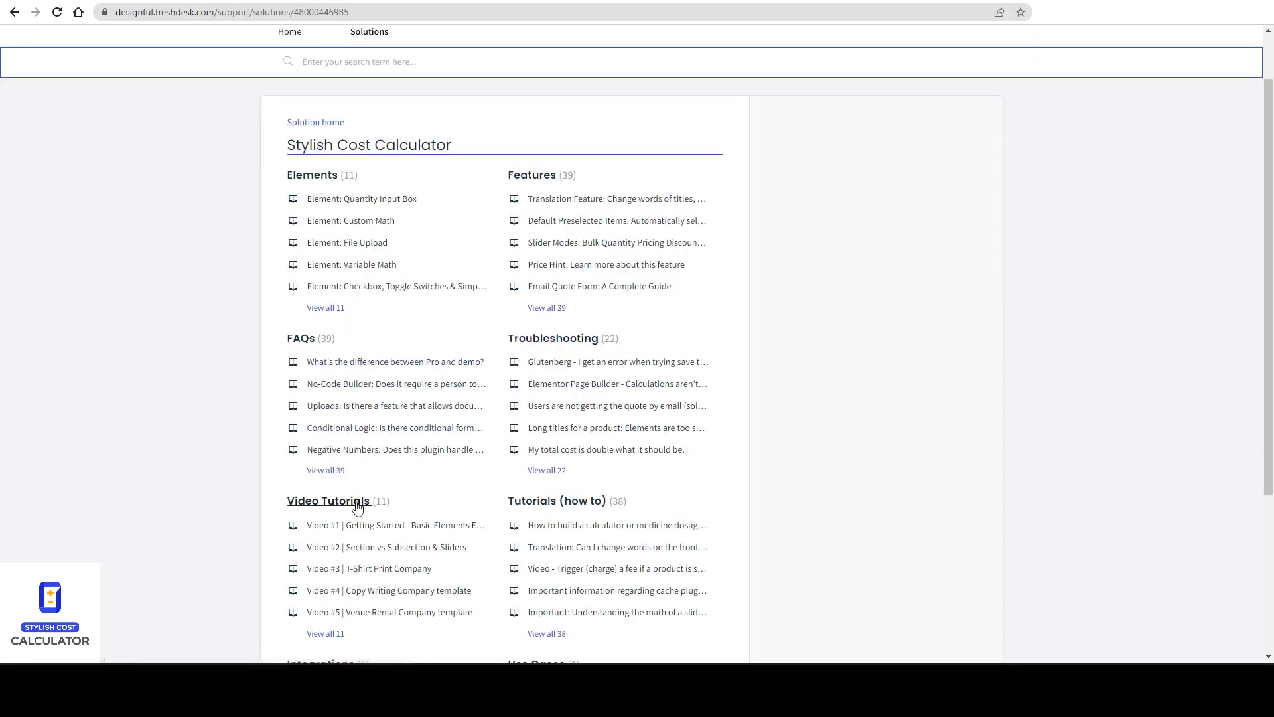